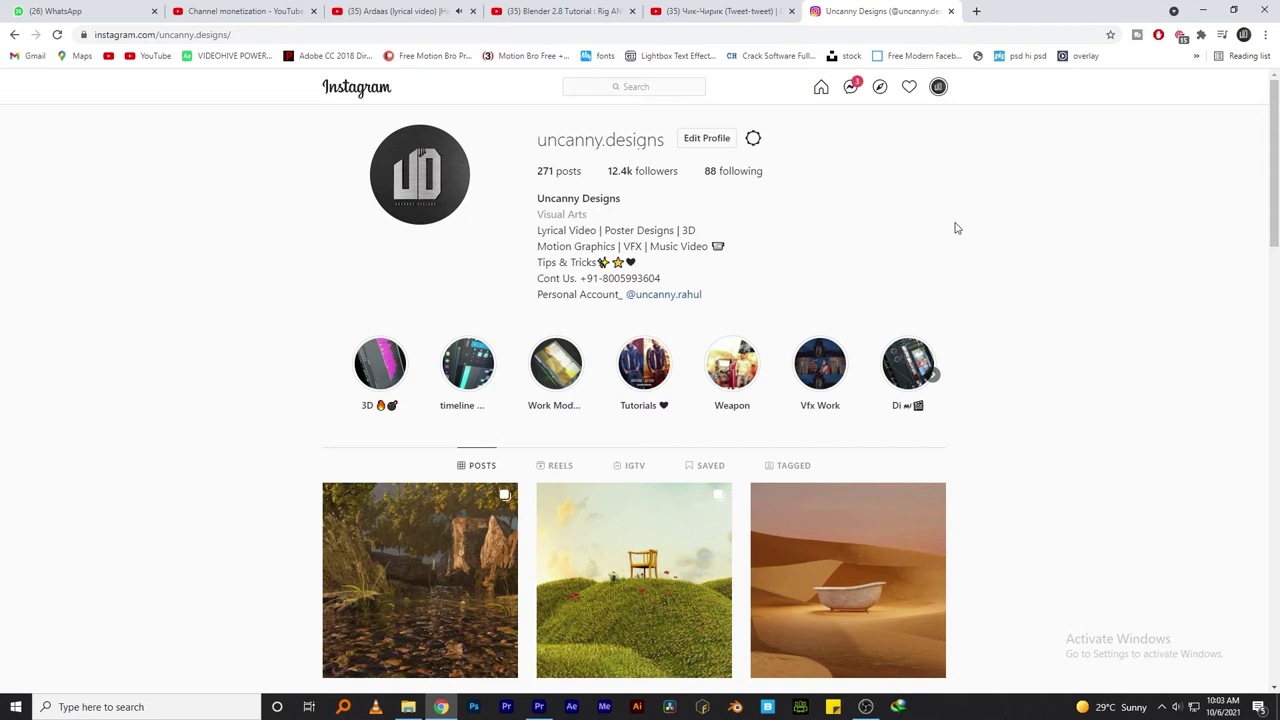
# Step: Start the Pen path with curved points along the shoe's lower edge to the heel
pyautogui.scroll(-3, 955, 228)
pyautogui.scroll(-3, 956, 230)
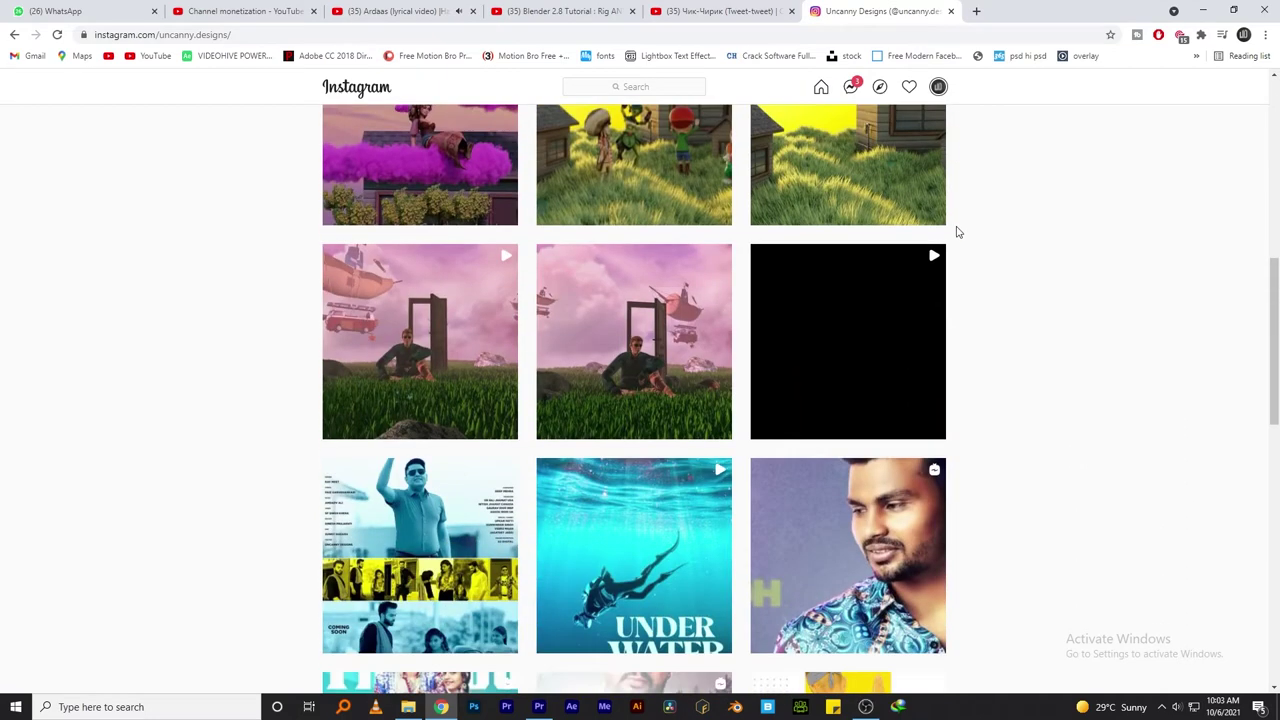
pyautogui.scroll(-3, 955, 238)
pyautogui.scroll(-3, 954, 245)
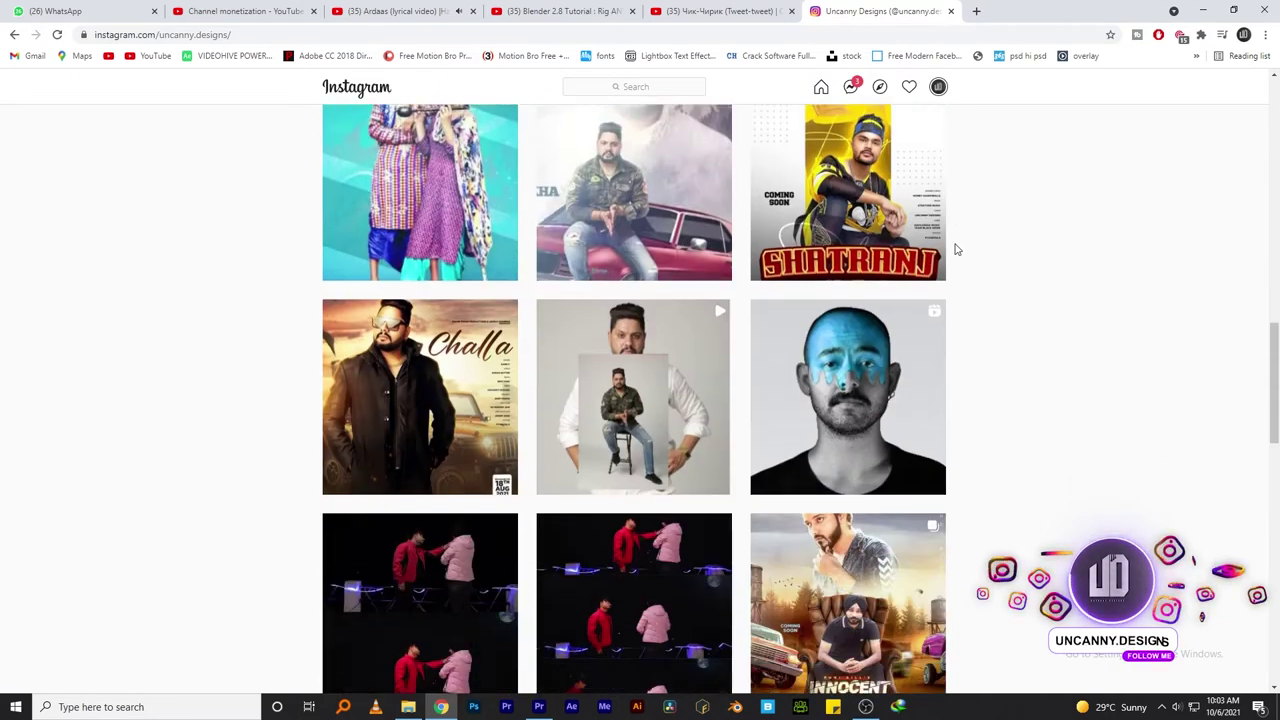
pyautogui.scroll(-3, 1046, 349)
pyautogui.scroll(-3, 1046, 349)
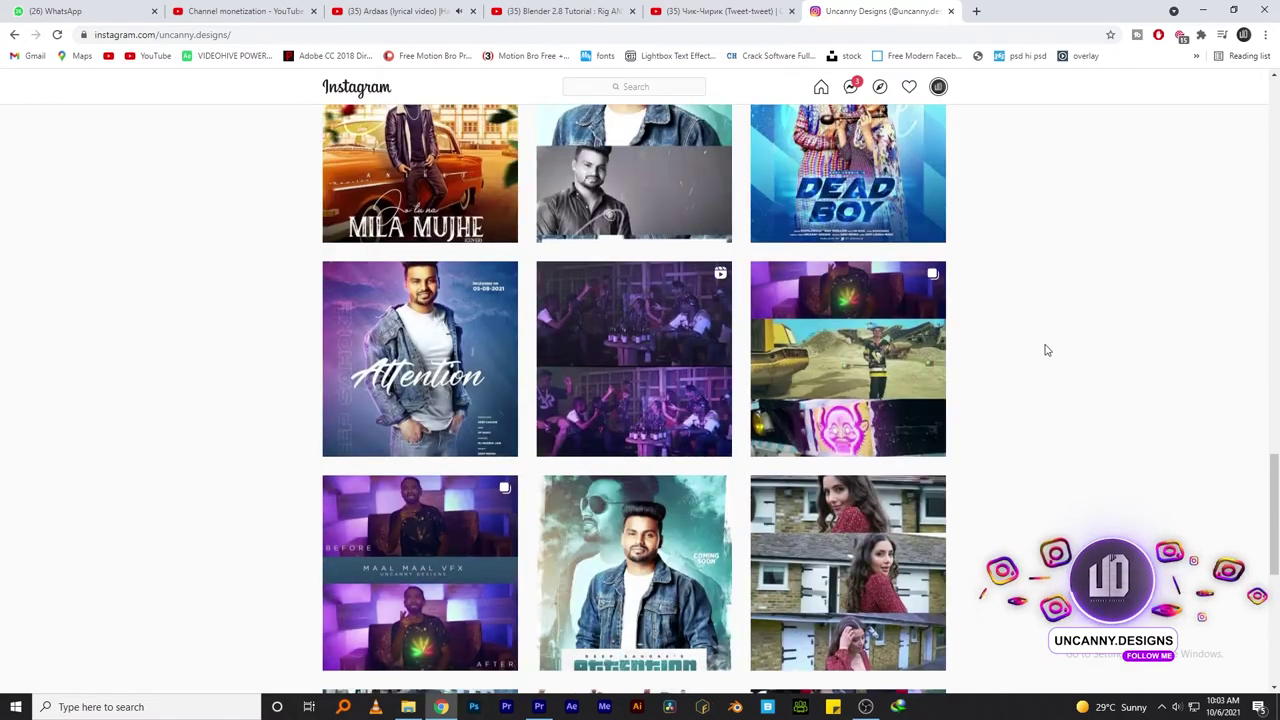
pyautogui.scroll(-3, 1046, 349)
pyautogui.scroll(-3, 1046, 349)
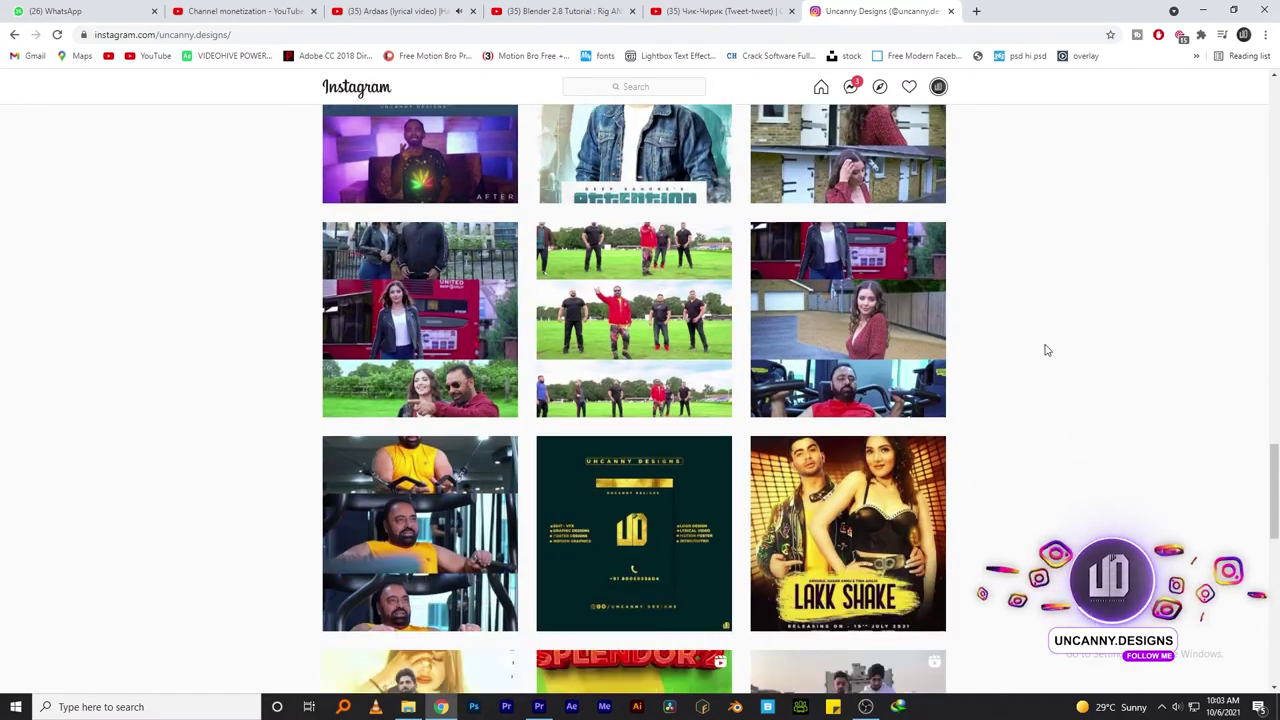
pyautogui.scroll(-3, 1046, 349)
pyautogui.scroll(-3, 1046, 349)
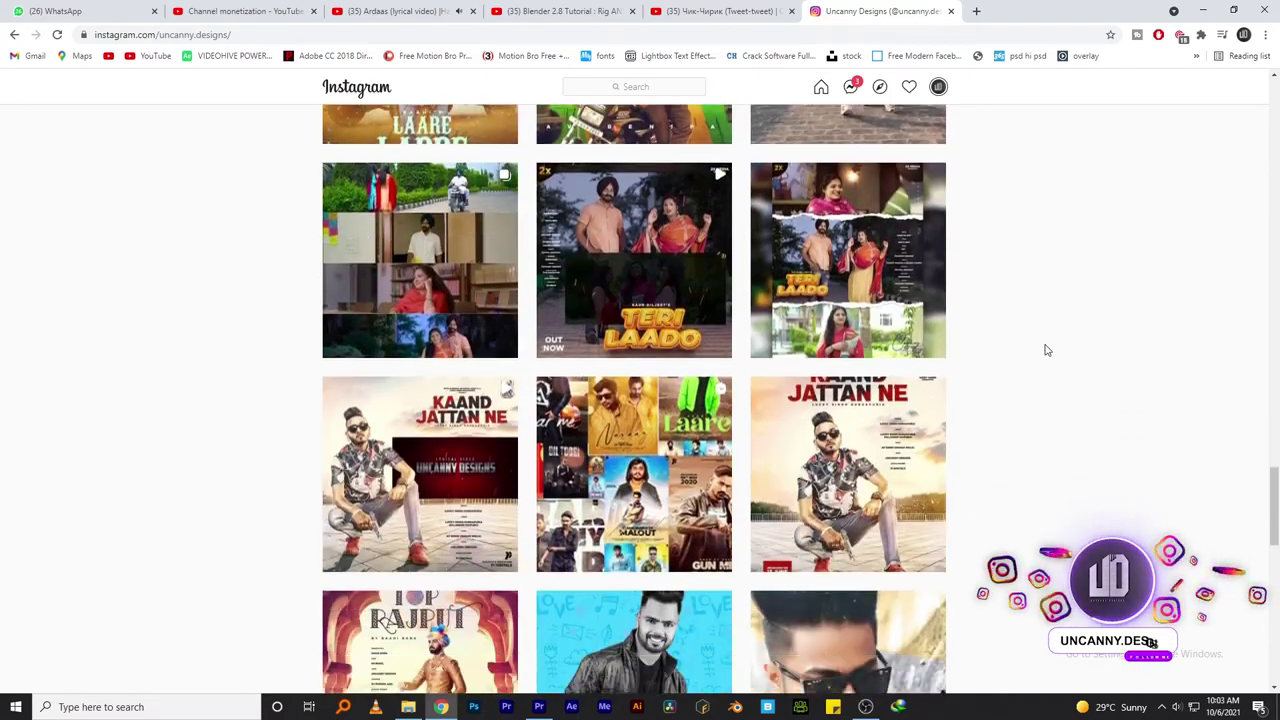
pyautogui.scroll(-3, 1046, 349)
pyautogui.scroll(-3, 1046, 349)
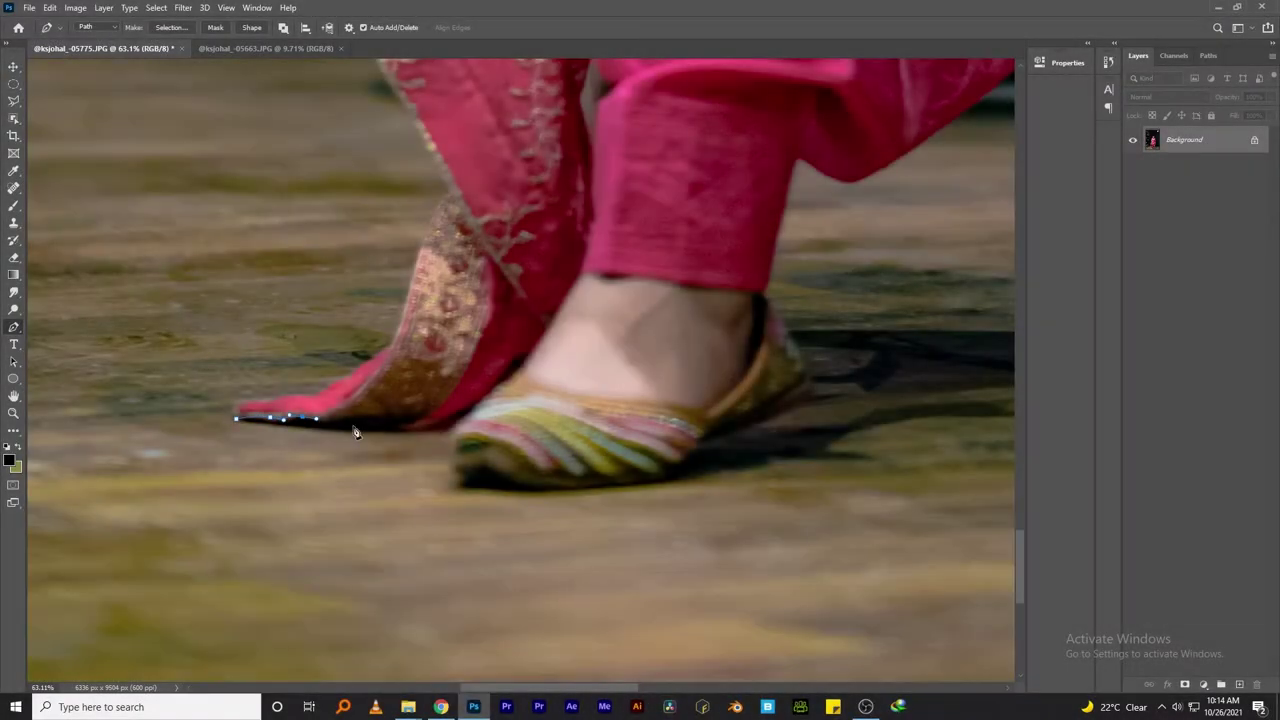
pyautogui.moveTo(407, 429); pyautogui.dragTo(453, 440)
pyautogui.moveTo(488, 481); pyautogui.dragTo(490, 481)
pyautogui.moveTo(645, 481); pyautogui.dragTo(712, 440)
pyautogui.moveTo(804, 395); pyautogui.dragTo(814, 373)
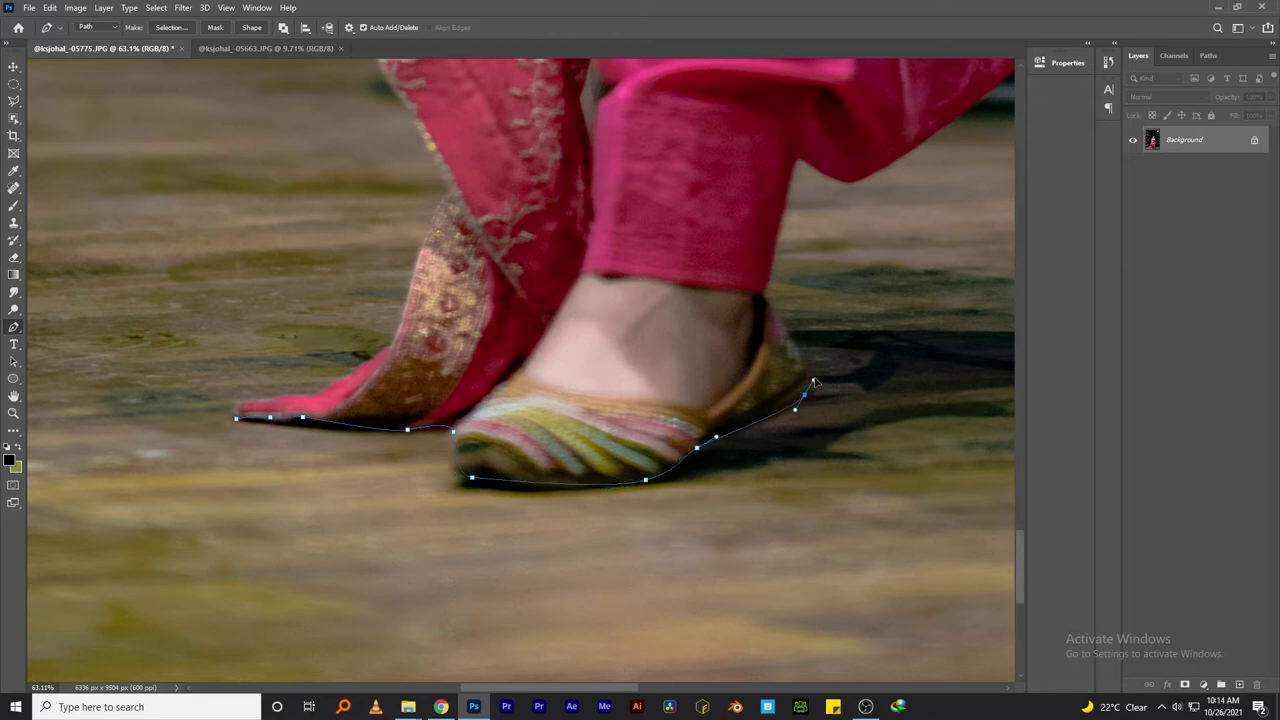
# Step: Continue the path up the trouser hem and along the dress hem
pyautogui.moveTo(766, 297); pyautogui.dragTo(346, 593)
pyautogui.click(346, 583)
pyautogui.click(361, 528)
pyautogui.moveTo(431, 548); pyautogui.dragTo(447, 541)
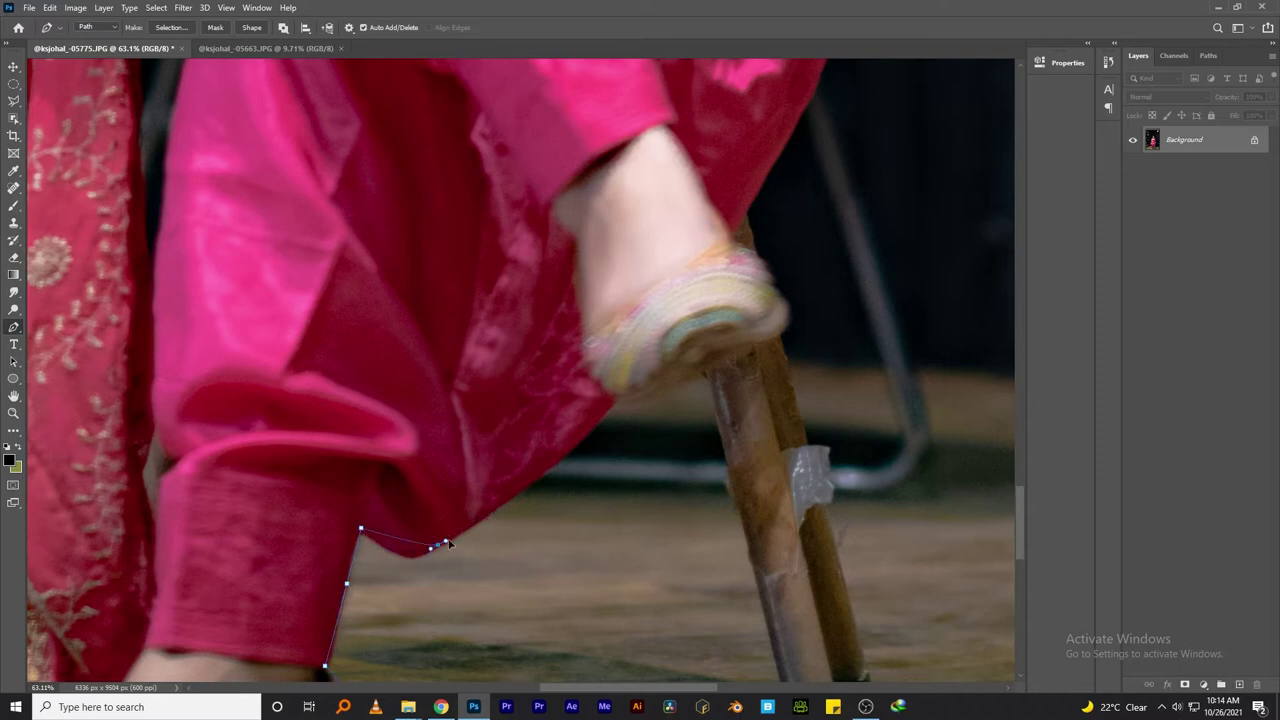
pyautogui.click(564, 456)
pyautogui.click(611, 406)
pyautogui.moveTo(667, 387)
pyautogui.mouseDown()
pyautogui.moveTo(695, 383)
pyautogui.moveTo(519, 122)
pyautogui.mouseUp()
# Step: Trace the path down the chair leg past the tape and back up to the shoe
pyautogui.click(703, 373)
pyautogui.click(577, 370)
pyautogui.click(585, 407)
pyautogui.click(616, 517)
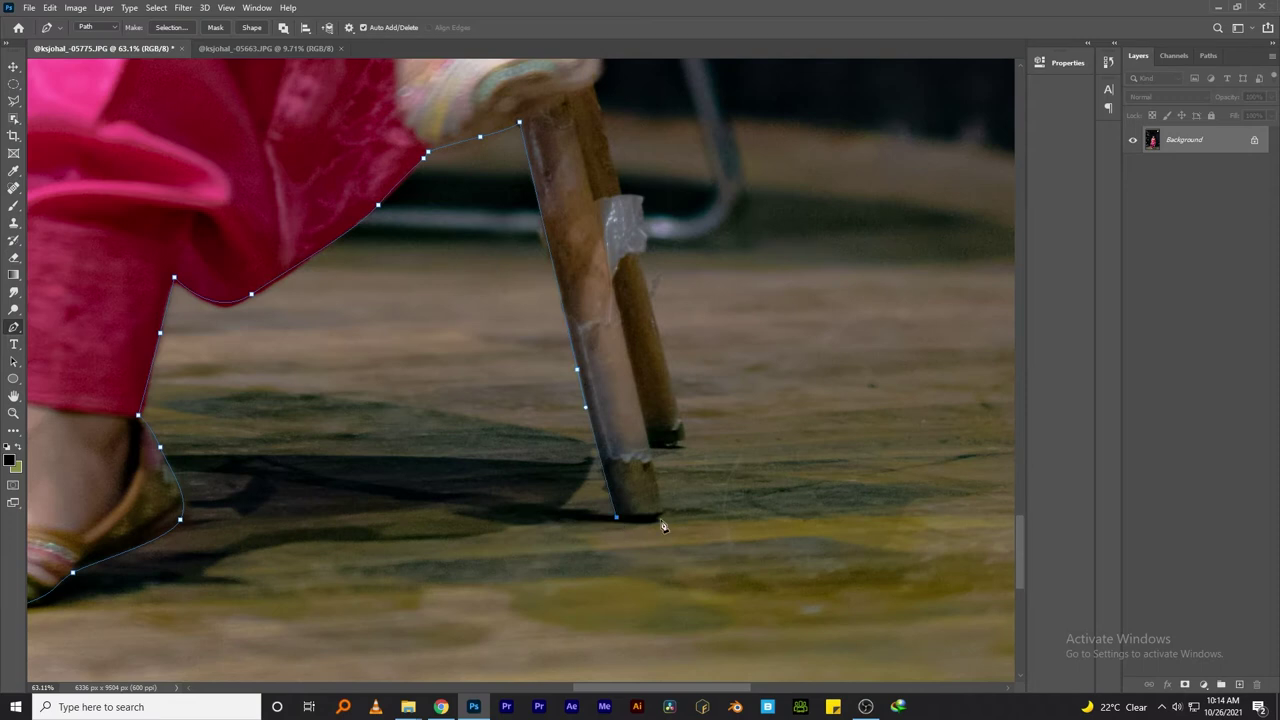
pyautogui.click(640, 259)
pyautogui.scroll(3, 605, 530)
pyautogui.click(607, 530)
pyautogui.click(572, 471)
pyautogui.click(534, 330)
pyautogui.click(550, 292)
pyautogui.click(522, 253)
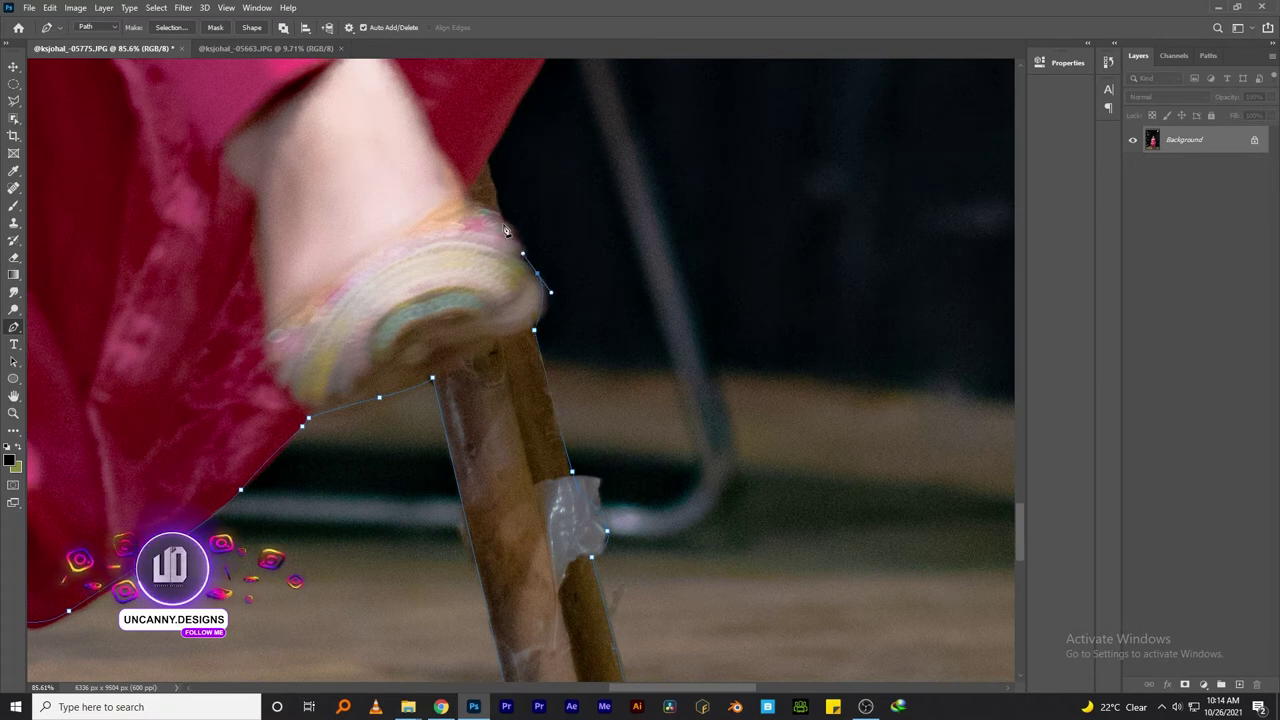
# Step: Add path points up the dress edge and the chair's edge
pyautogui.scroll(-2, 500, 330)
pyautogui.scroll(-2, 495, 400)
pyautogui.scroll(-1, 493, 427)
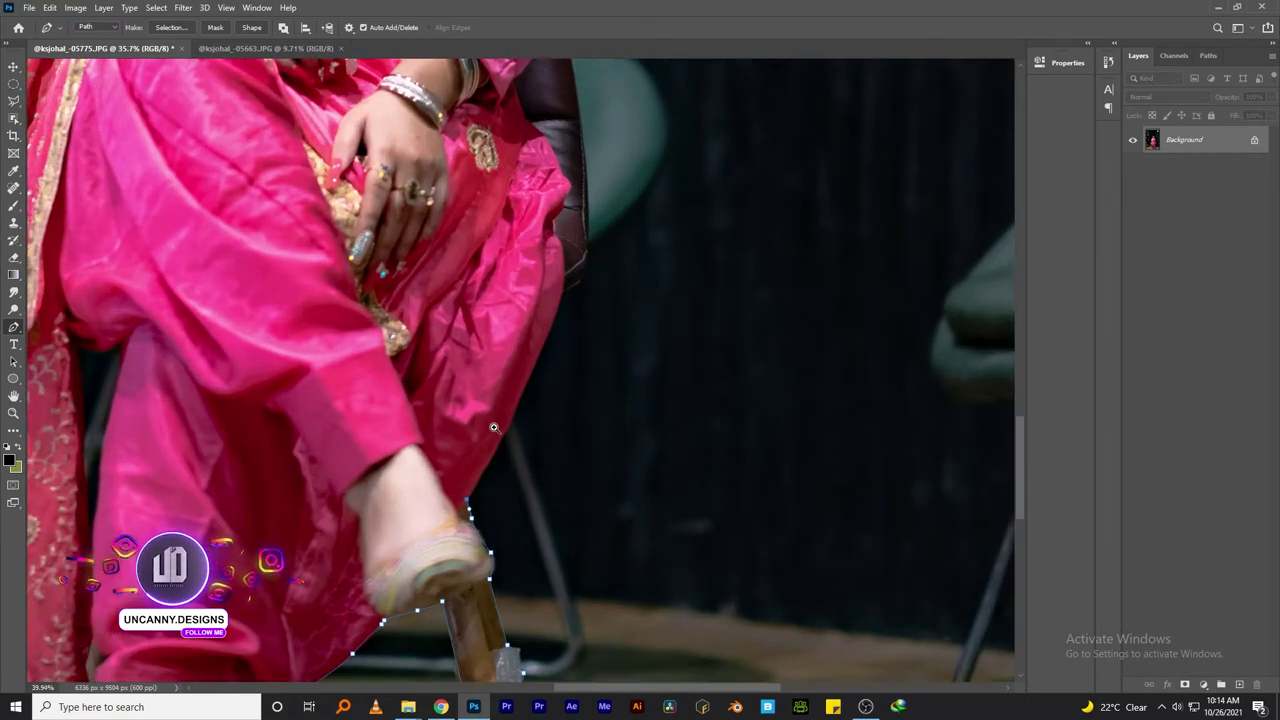
pyautogui.scroll(2, 493, 427)
pyautogui.click(536, 383)
pyautogui.click(560, 318)
pyautogui.click(588, 250)
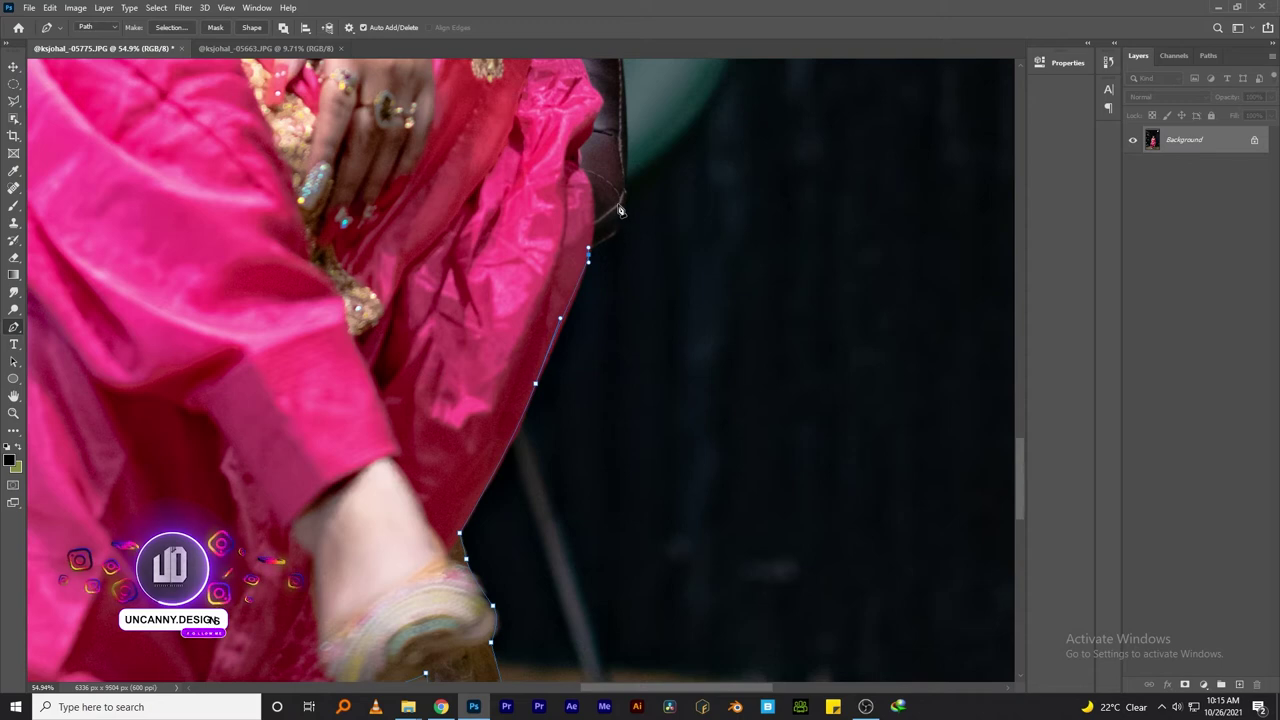
pyautogui.click(608, 195)
pyautogui.click(606, 157)
# Step: Carry the path up the chair and sleeve edge toward the shoulder
pyautogui.scroll(5, 640, 300)
pyautogui.click(686, 424)
pyautogui.click(678, 372)
pyautogui.click(668, 318)
pyautogui.click(662, 286)
pyautogui.scroll(3, 676, 428)
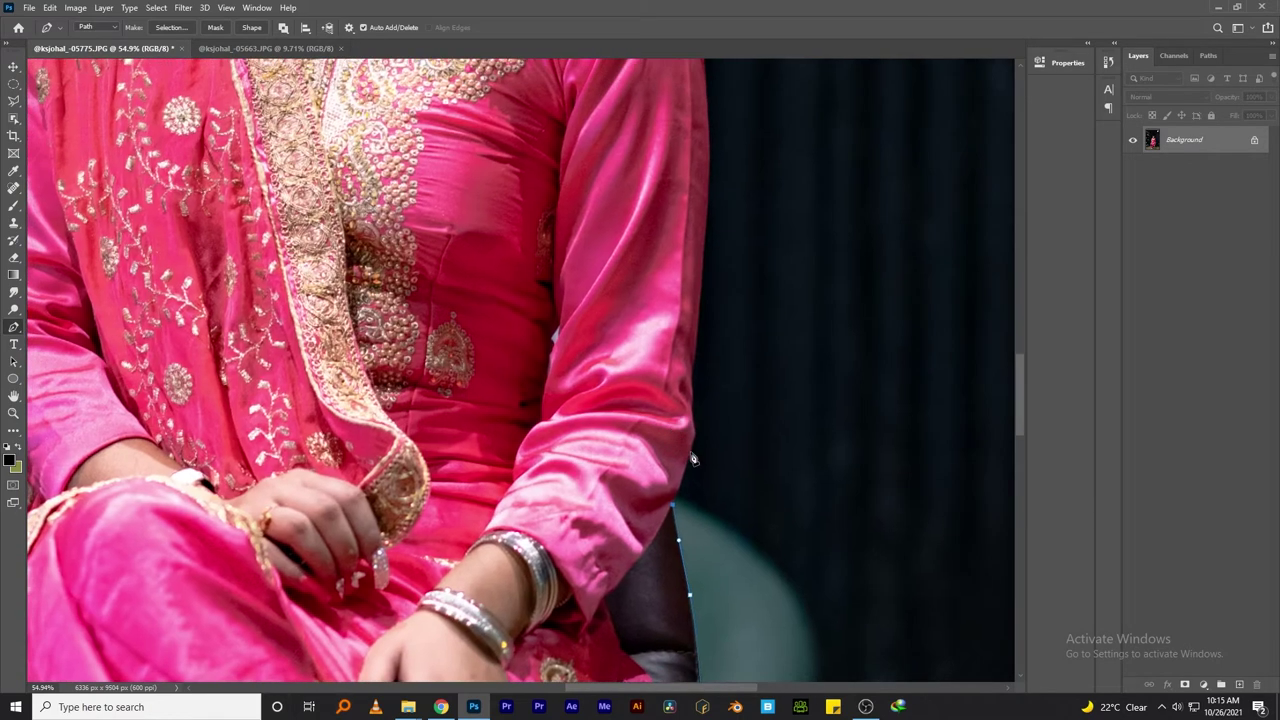
pyautogui.click(693, 353)
pyautogui.click(714, 185)
pyautogui.click(712, 120)
# Step: Add path points around the shoulder, bringing the hair into view
pyautogui.scroll(4, 697, 90)
pyautogui.click(705, 385)
pyautogui.click(700, 355)
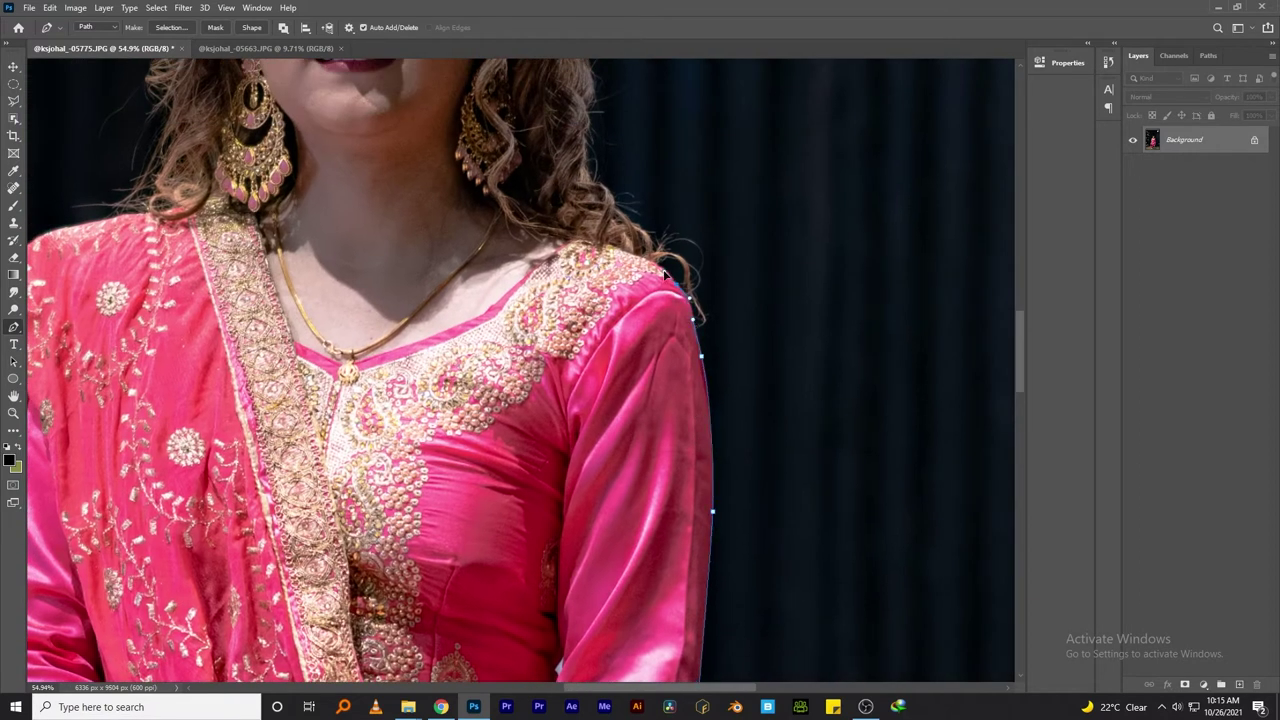
pyautogui.scroll(3, 695, 320)
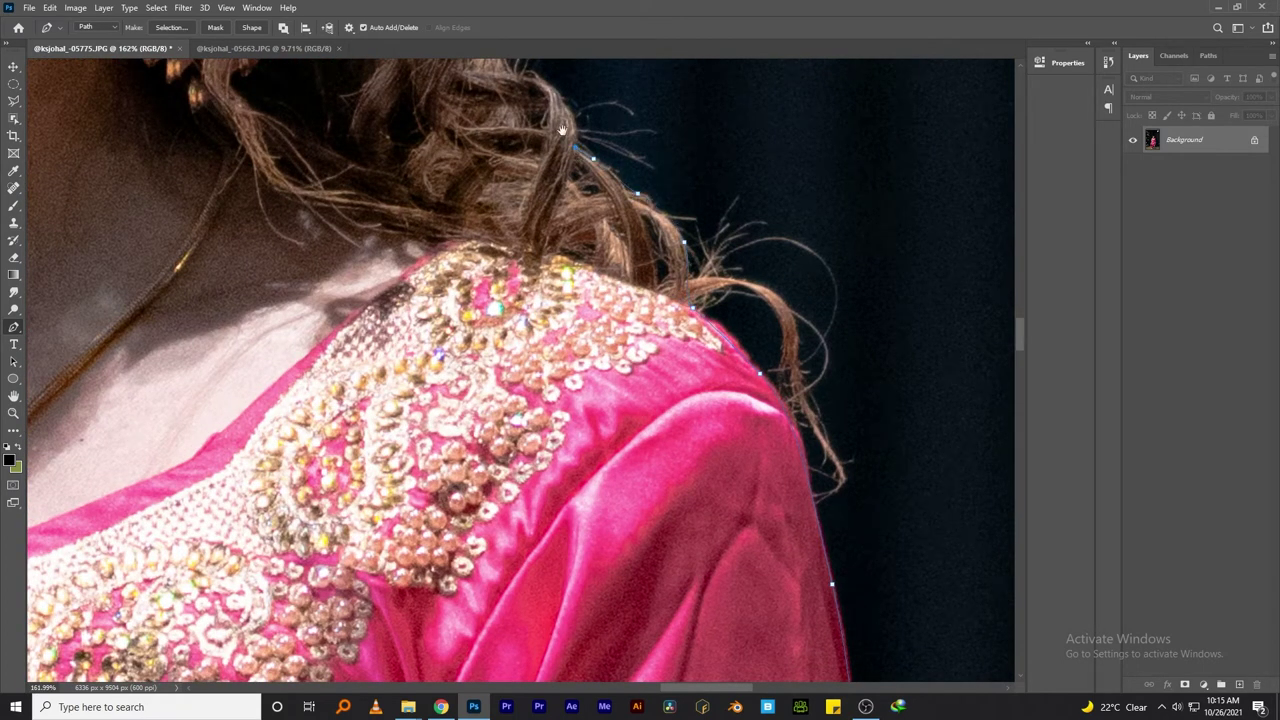
pyautogui.moveTo(562, 130); pyautogui.dragTo(666, 540)
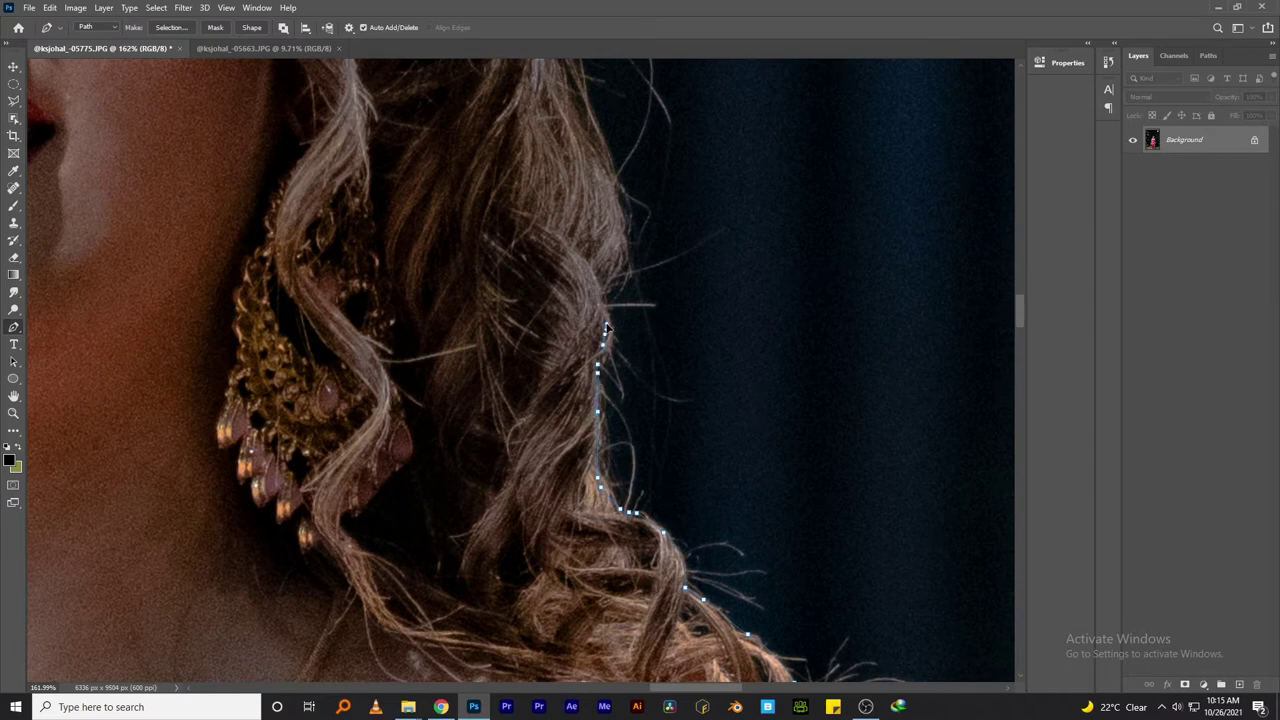
# Step: Trace the path up the outer hair, over her head and down the other side
pyautogui.scroll(-2, 615, 180)
pyautogui.scroll(-2, 485, 399)
pyautogui.moveTo(588, 470)
pyautogui.mouseDown()
pyautogui.moveTo(555, 367)
pyautogui.moveTo(471, 199)
pyautogui.moveTo(419, 156)
pyautogui.moveTo(505, 250)
pyautogui.moveTo(406, 150)
pyautogui.moveTo(300, 133)
pyautogui.mouseUp()
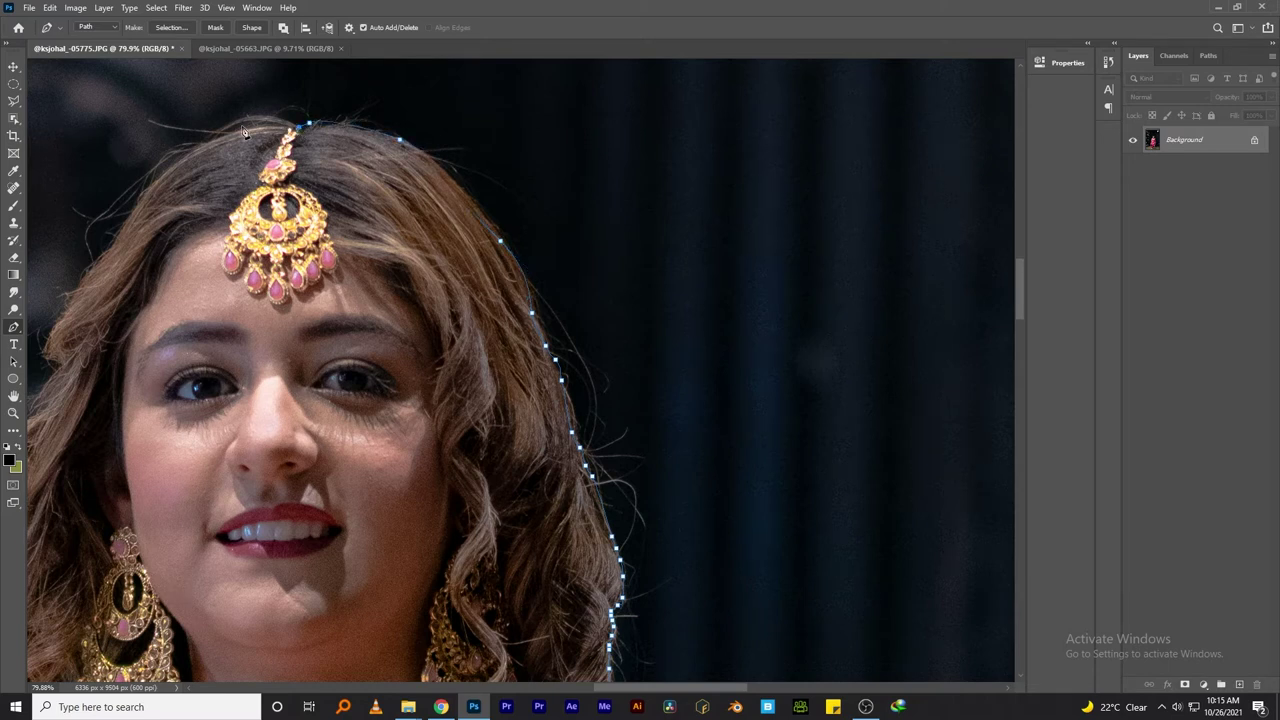
pyautogui.moveTo(106, 325)
pyautogui.mouseDown()
pyautogui.moveTo(434, 245)
pyautogui.moveTo(380, 245)
pyautogui.moveTo(338, 312)
pyautogui.moveTo(347, 373)
pyautogui.moveTo(303, 445)
pyautogui.moveTo(335, 473)
pyautogui.moveTo(305, 618)
pyautogui.moveTo(480, 421)
pyautogui.mouseUp()
pyautogui.moveTo(518, 323); pyautogui.dragTo(493, 389)
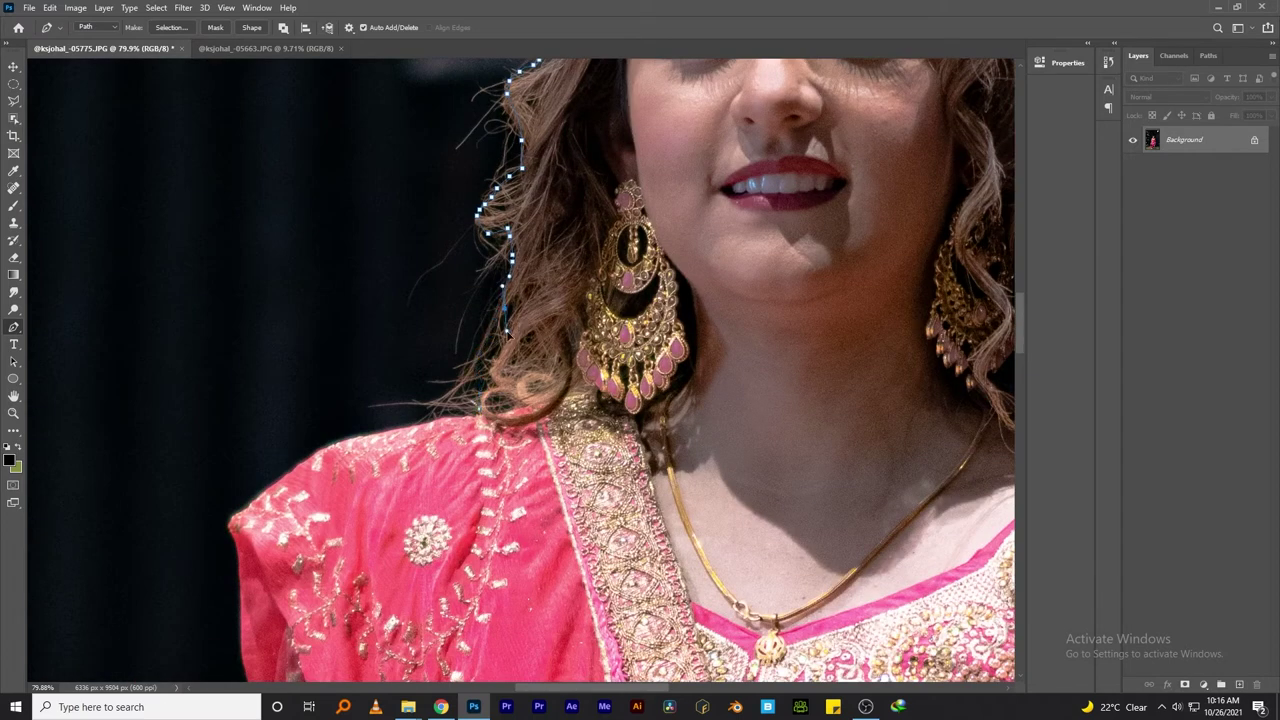
# Step: Extend the path along the opposite shoulder and down the sleeve
pyautogui.moveTo(362, 444)
pyautogui.mouseDown()
pyautogui.moveTo(332, 448)
pyautogui.moveTo(348, 316)
pyautogui.moveTo(310, 400)
pyautogui.mouseUp()
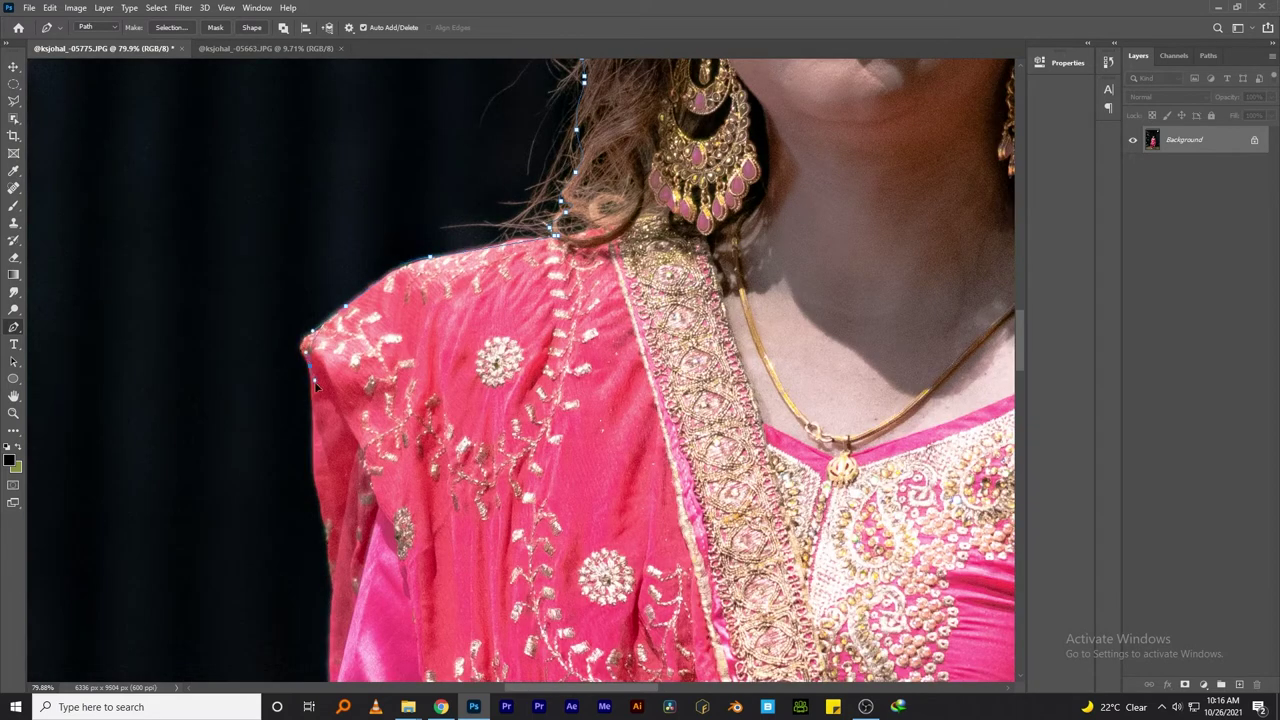
pyautogui.moveTo(319, 505); pyautogui.dragTo(355, 297)
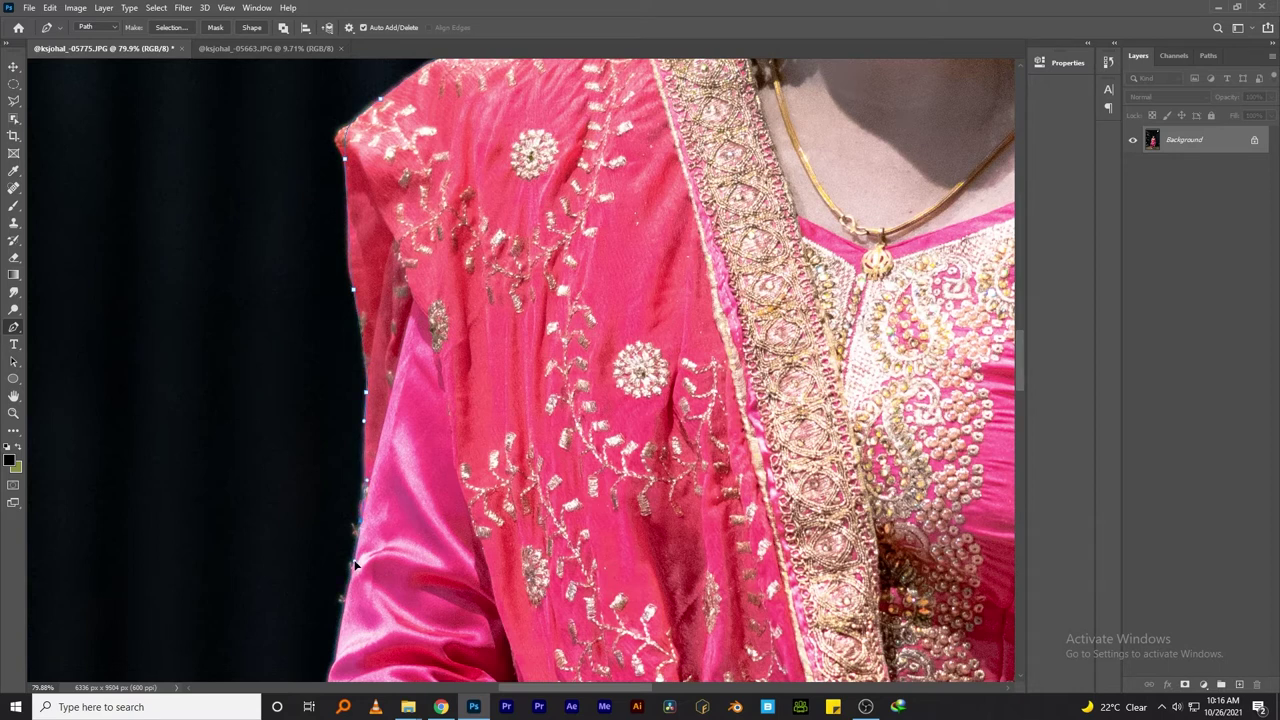
pyautogui.moveTo(355, 565); pyautogui.dragTo(433, 140)
pyautogui.moveTo(383, 206); pyautogui.dragTo(379, 261)
pyautogui.moveTo(362, 353); pyautogui.dragTo(369, 363)
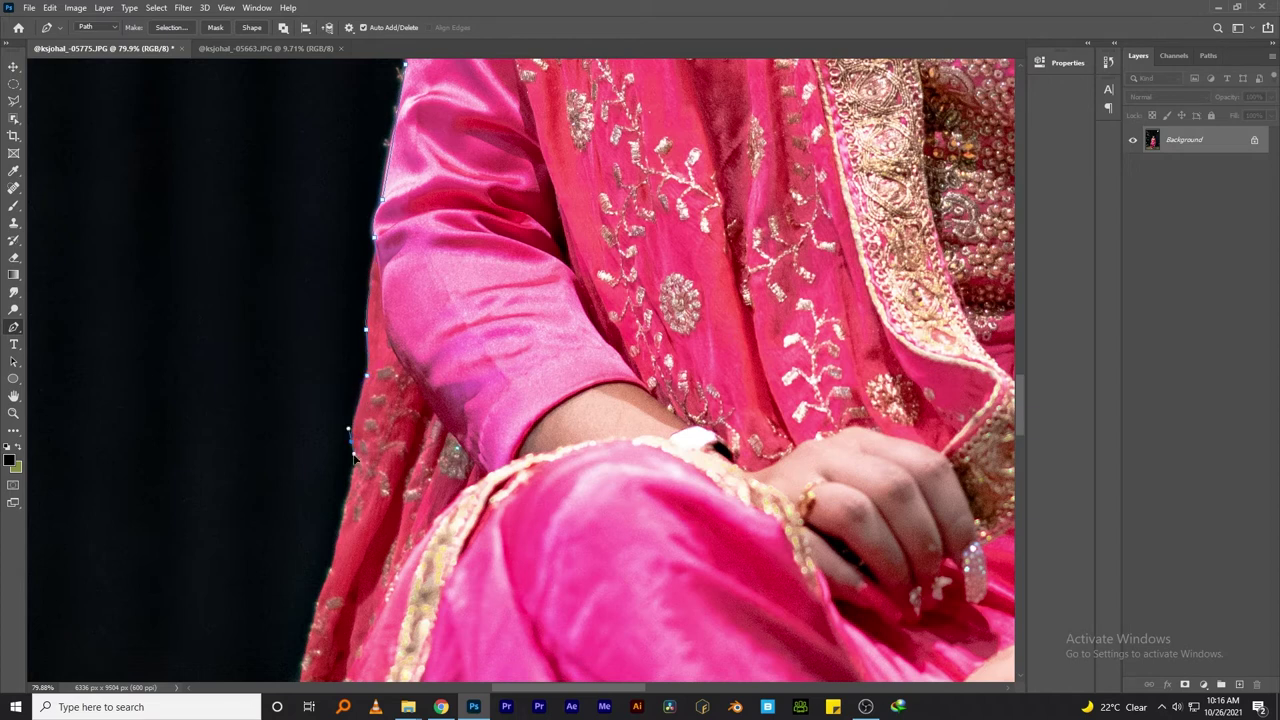
pyautogui.moveTo(355, 460); pyautogui.dragTo(415, 288)
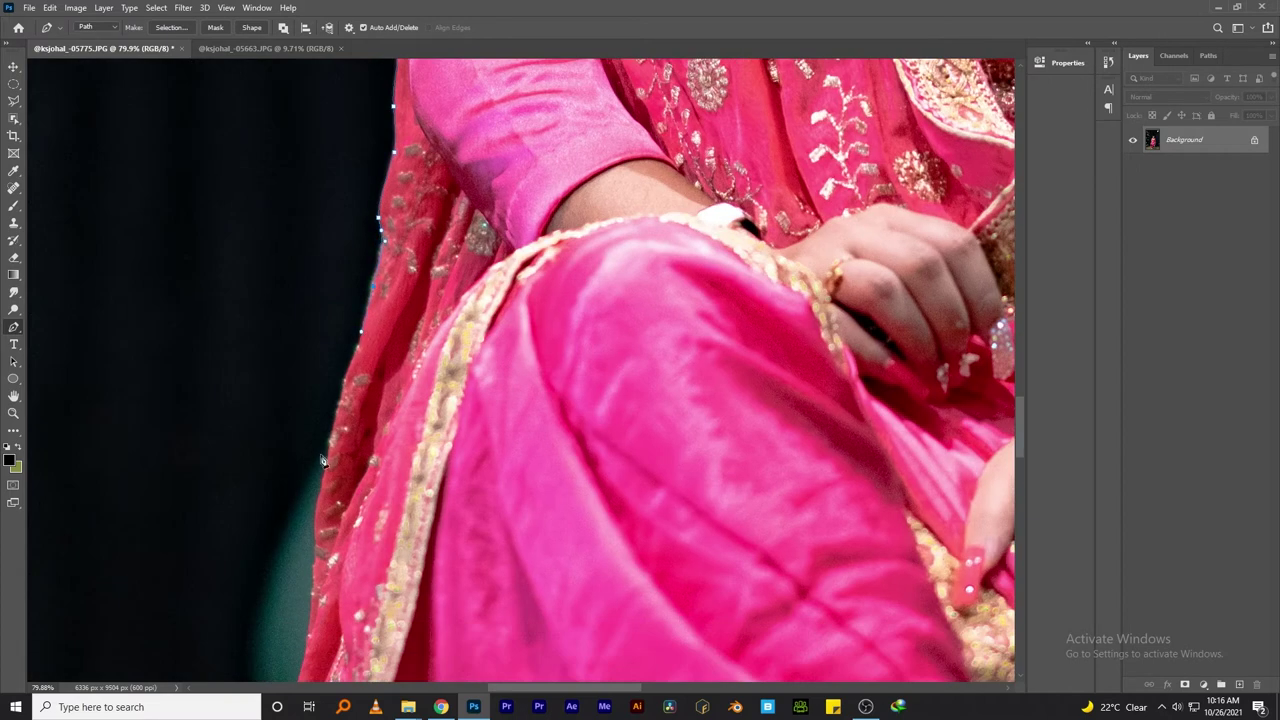
# Step: Run the path down the dupatta's edge and close it at the feet
pyautogui.moveTo(320, 540); pyautogui.dragTo(455, 248)
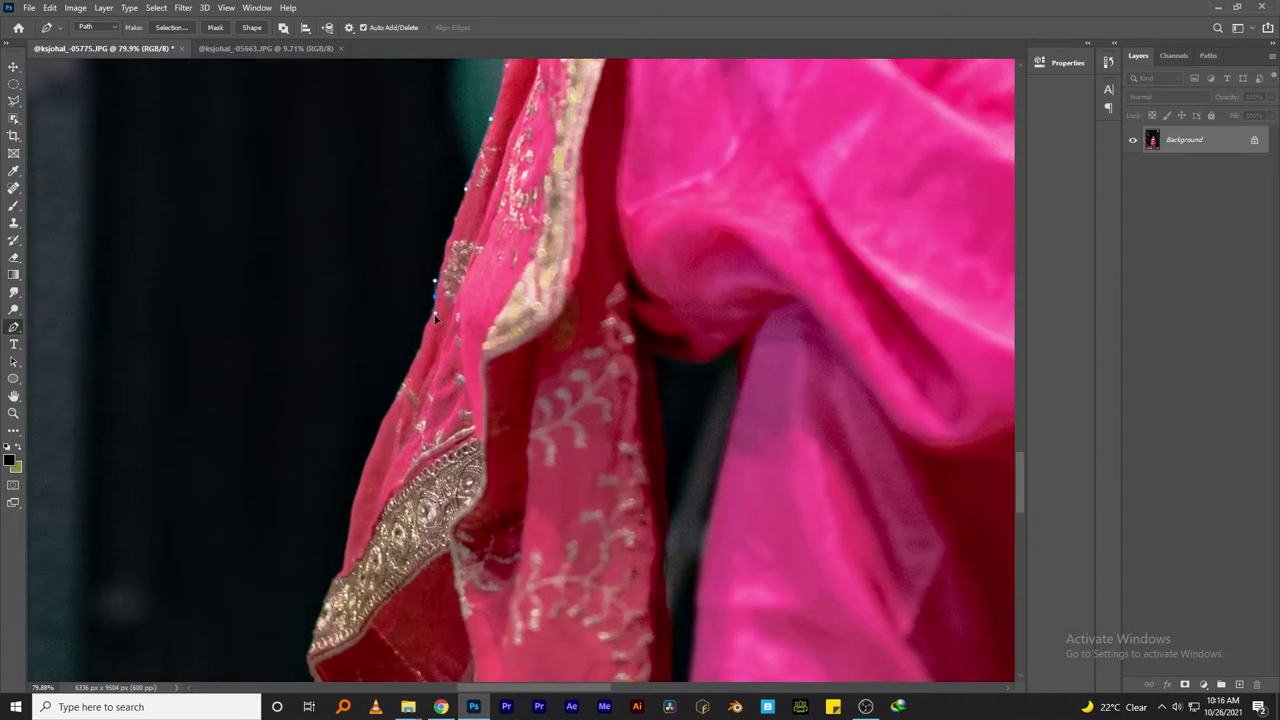
pyautogui.moveTo(435, 318); pyautogui.dragTo(555, 148)
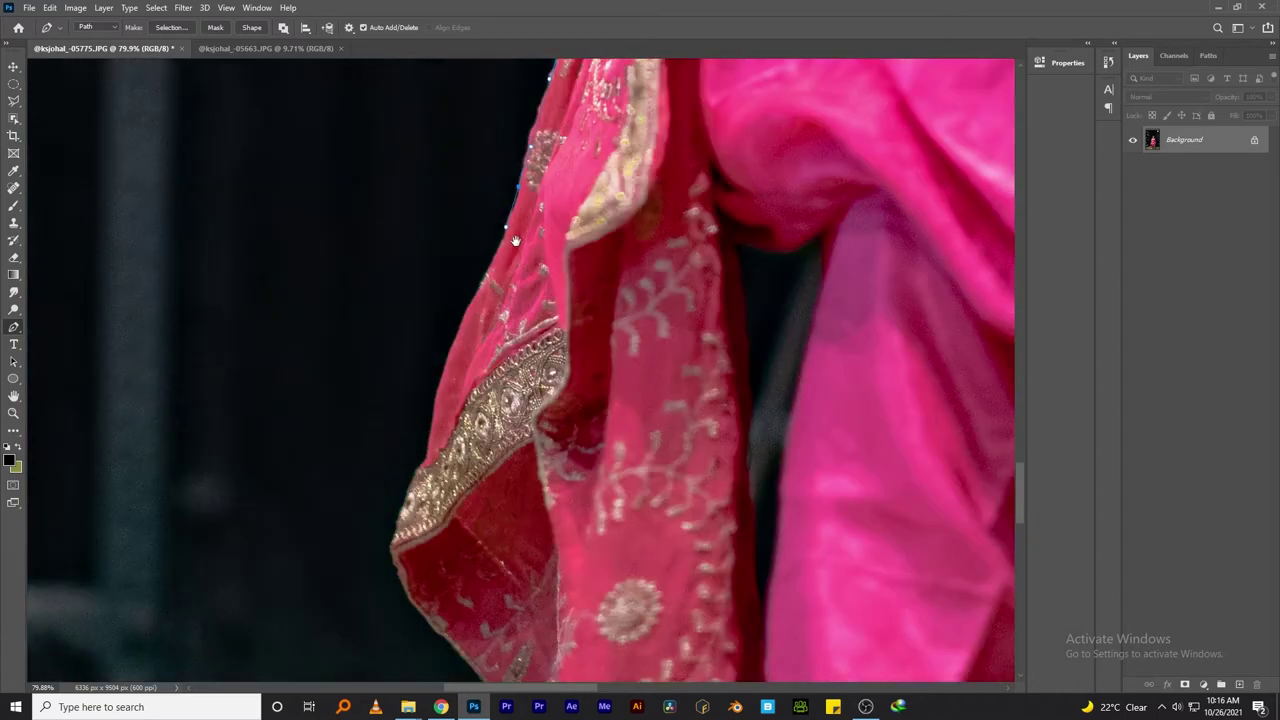
pyautogui.click(499, 262)
pyautogui.click(468, 323)
pyautogui.click(446, 433)
pyautogui.click(427, 493)
pyautogui.click(446, 519)
pyautogui.moveTo(455, 545); pyautogui.dragTo(425, 190)
pyautogui.click(481, 240)
pyautogui.click(505, 277)
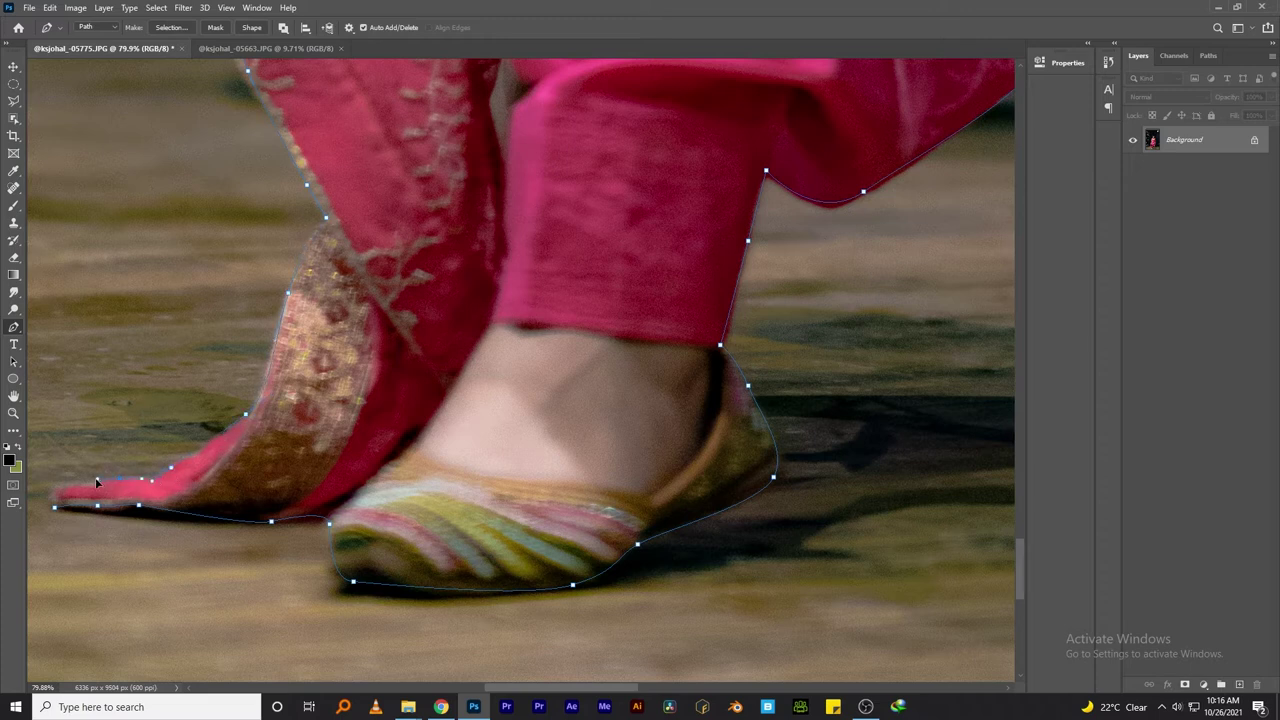
# Step: Turn the closed path into a selection feathered by 1
pyautogui.click(55, 505)
pyautogui.hotkey('ctrl', 'Return')
pyautogui.hotkey('shift', 'F6')
pyautogui.write('1')
pyautogui.press('Return')
pyautogui.hotkey('ctrl', 'j')
pyautogui.hotkey('ctrl', 'z')
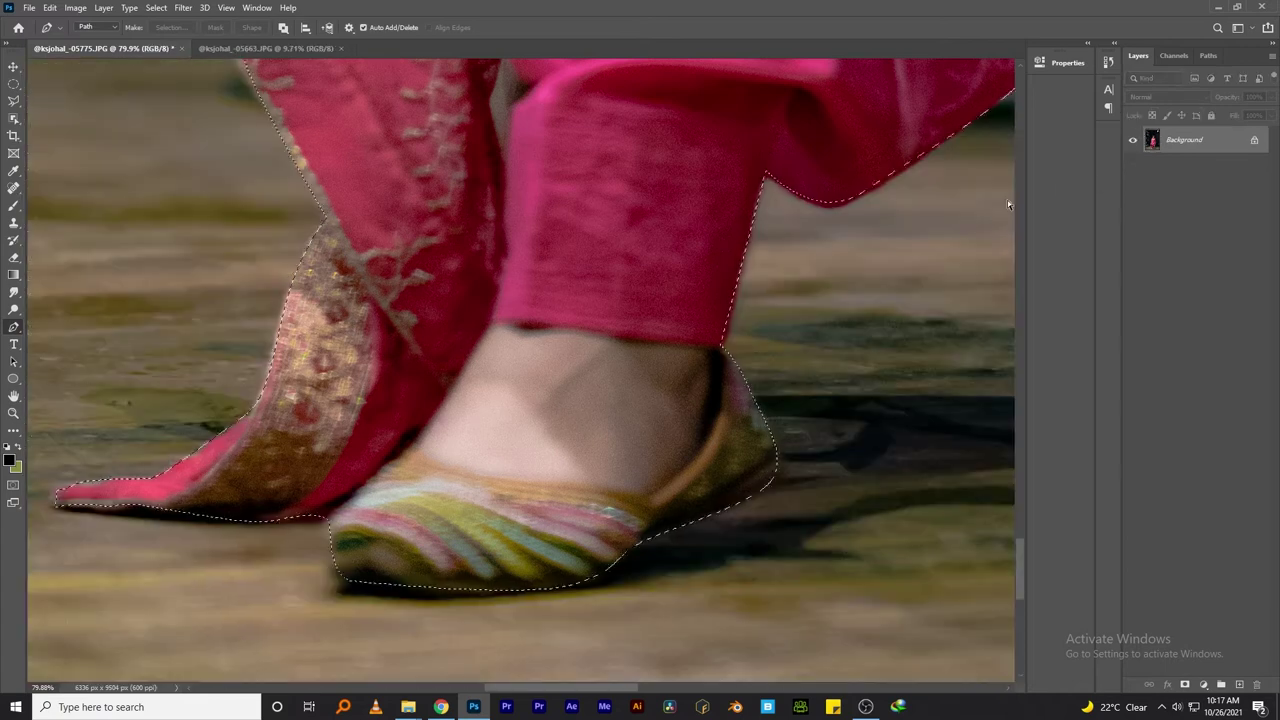
# Step: Re-feather the selection, copy the woman onto Layer 1 and hide the Background
pyautogui.hotkey('shift', 'F6')
pyautogui.press('Return')
pyautogui.hotkey('ctrl', 'j')
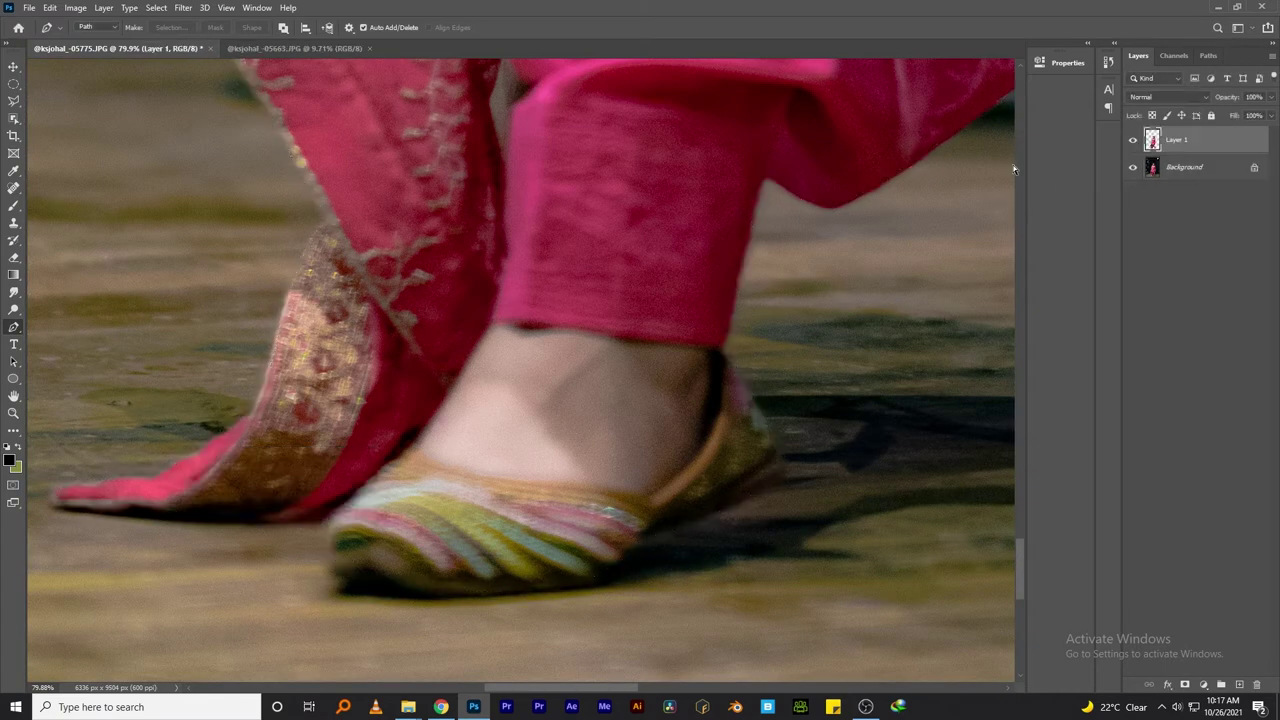
pyautogui.click(1133, 168)
# Step: Fit the cut-out figure in view and save it as model 11.psd
pyautogui.hotkey('ctrl', '0')
pyautogui.scroll(5, 686, 466)
pyautogui.scroll(-2, 686, 567)
pyautogui.scroll(-4, 686, 567)
pyautogui.scroll(3, 640, 450)
pyautogui.hotkey('ctrl', '0')
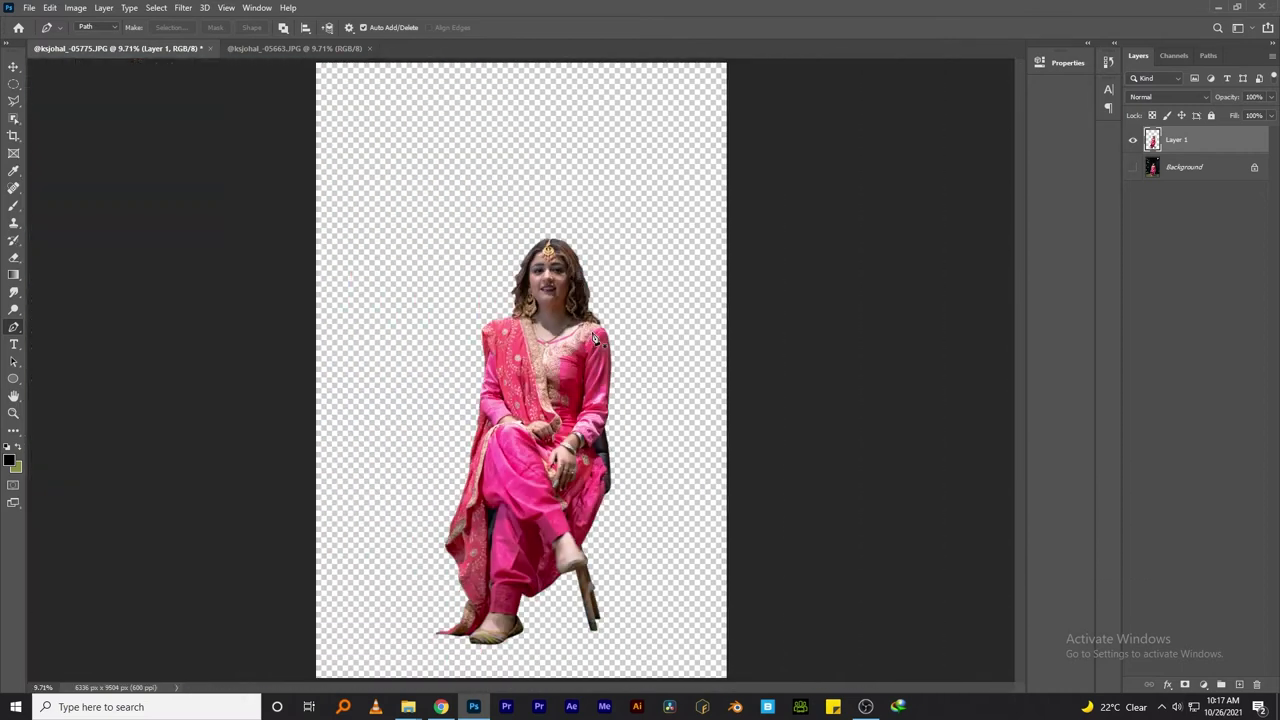
pyautogui.press('v')
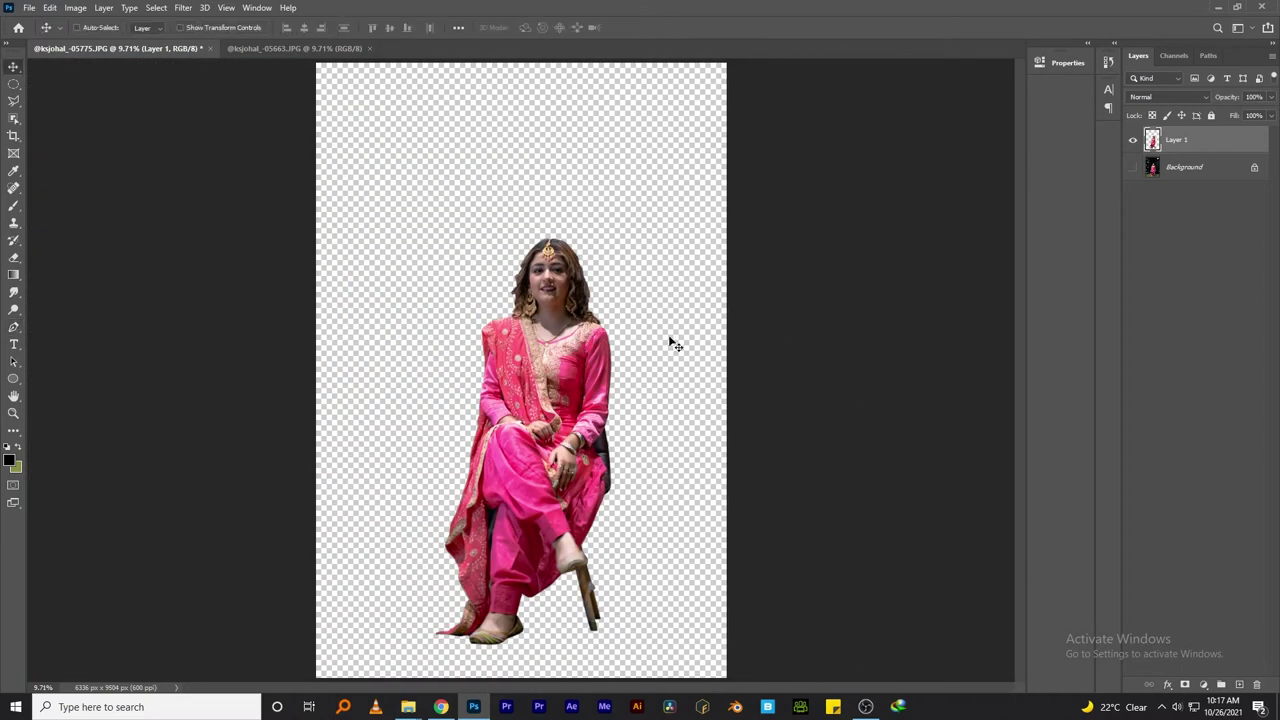
pyautogui.hotkey('ctrl', 'shift', 's')
pyautogui.write('m')
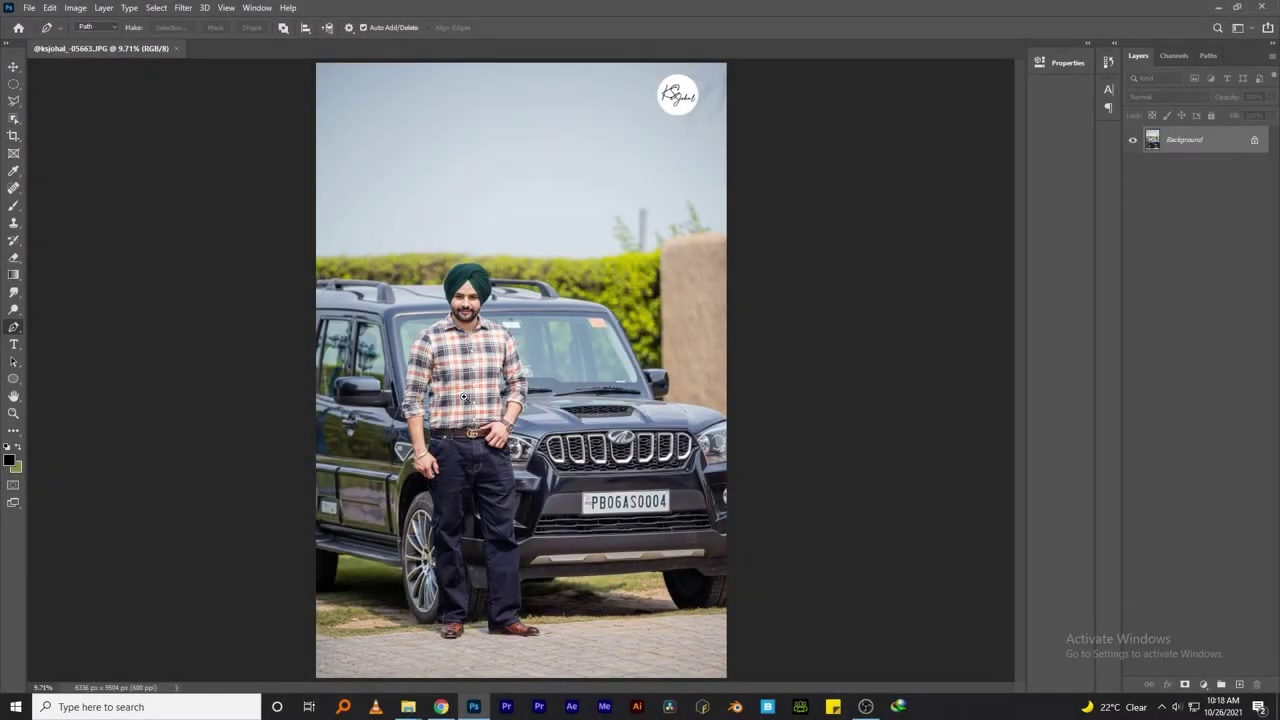
# Step: Place the first outline points along the man's left shirt shoulder
pyautogui.moveTo(463, 398); pyautogui.dragTo(548, 425)
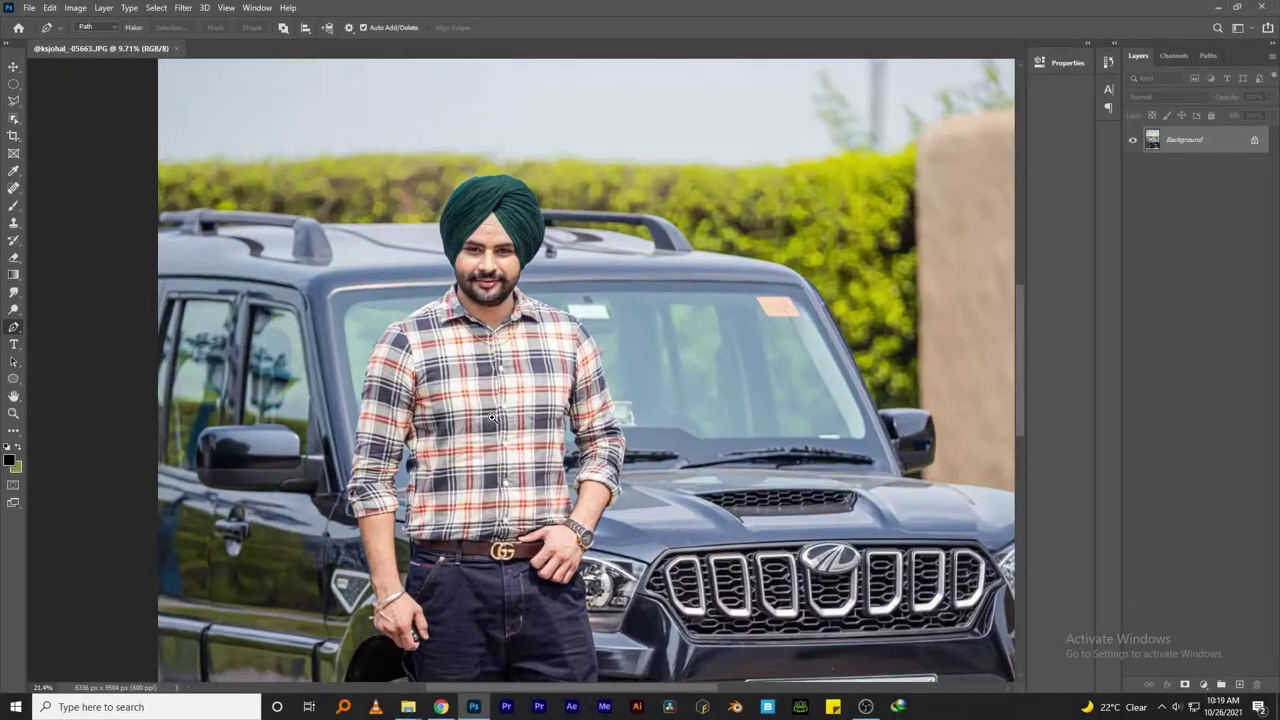
pyautogui.scroll(1, 156, 609)
pyautogui.click(148, 592)
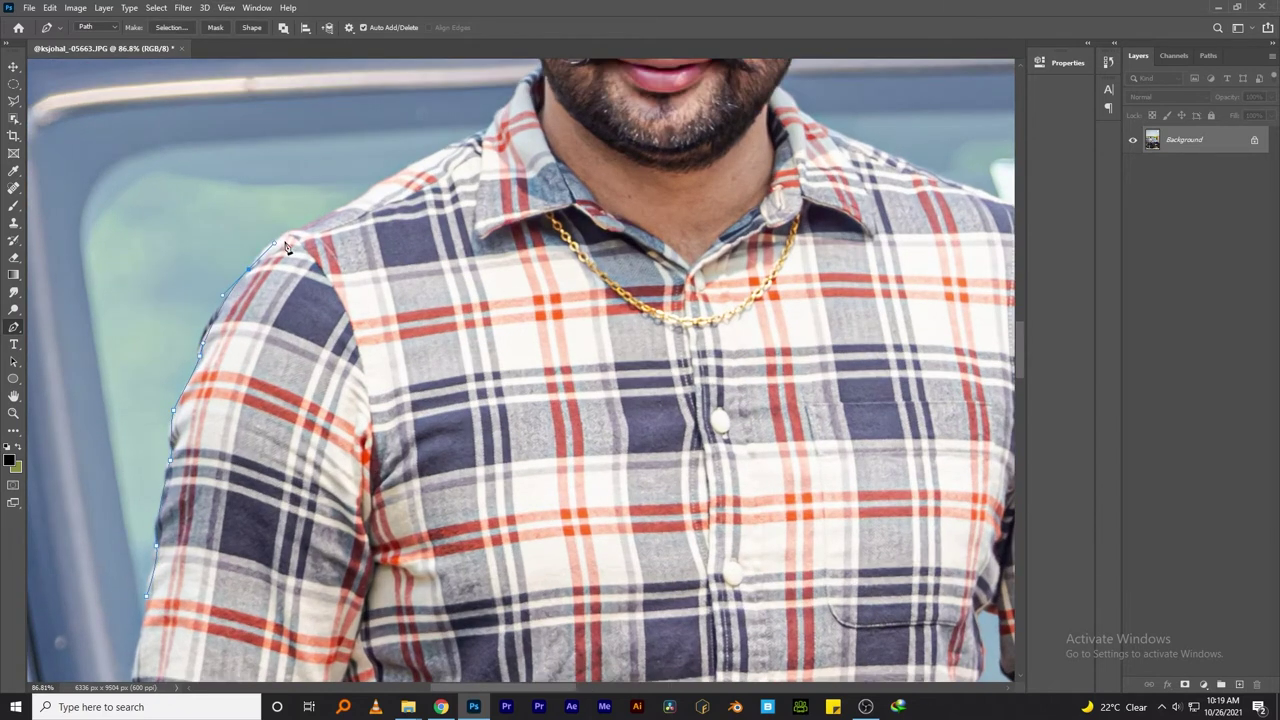
pyautogui.moveTo(350, 215); pyautogui.dragTo(286, 538)
pyautogui.click(293, 516)
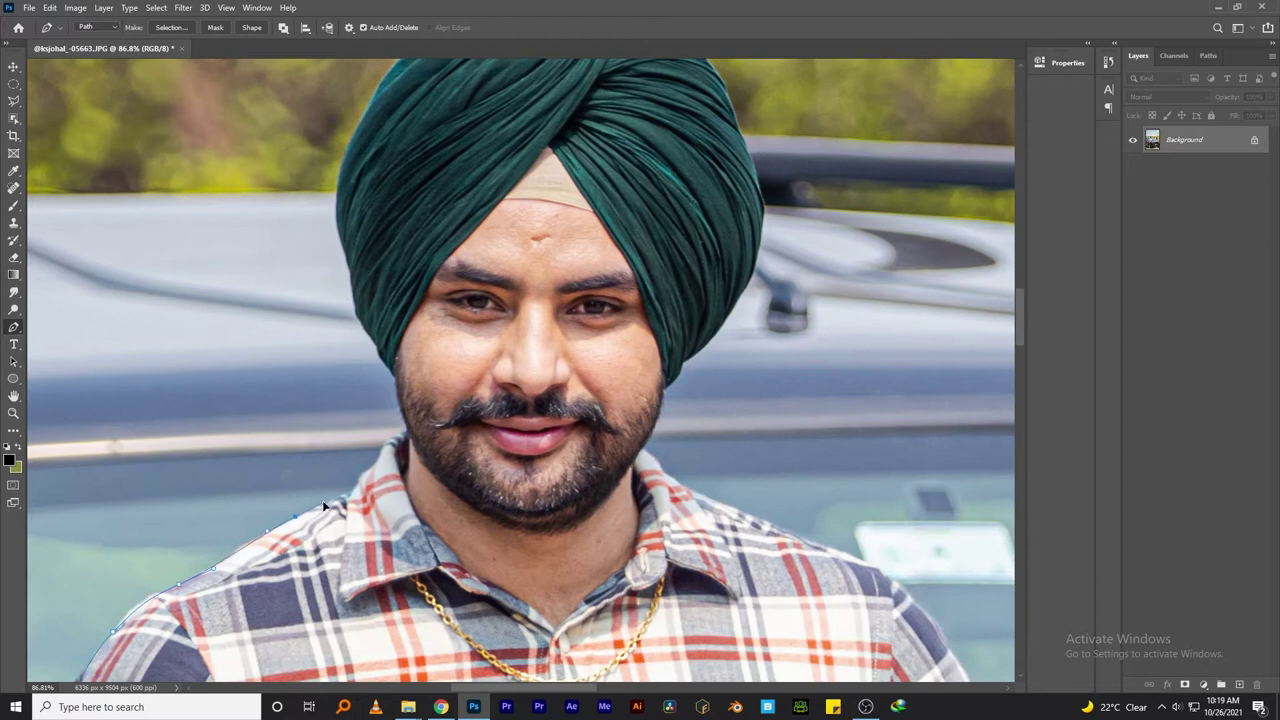
pyautogui.click(358, 491)
# Step: Continue the outline over the turban, curving it to follow the turban's edge
pyautogui.moveTo(452, 133); pyautogui.dragTo(314, 438)
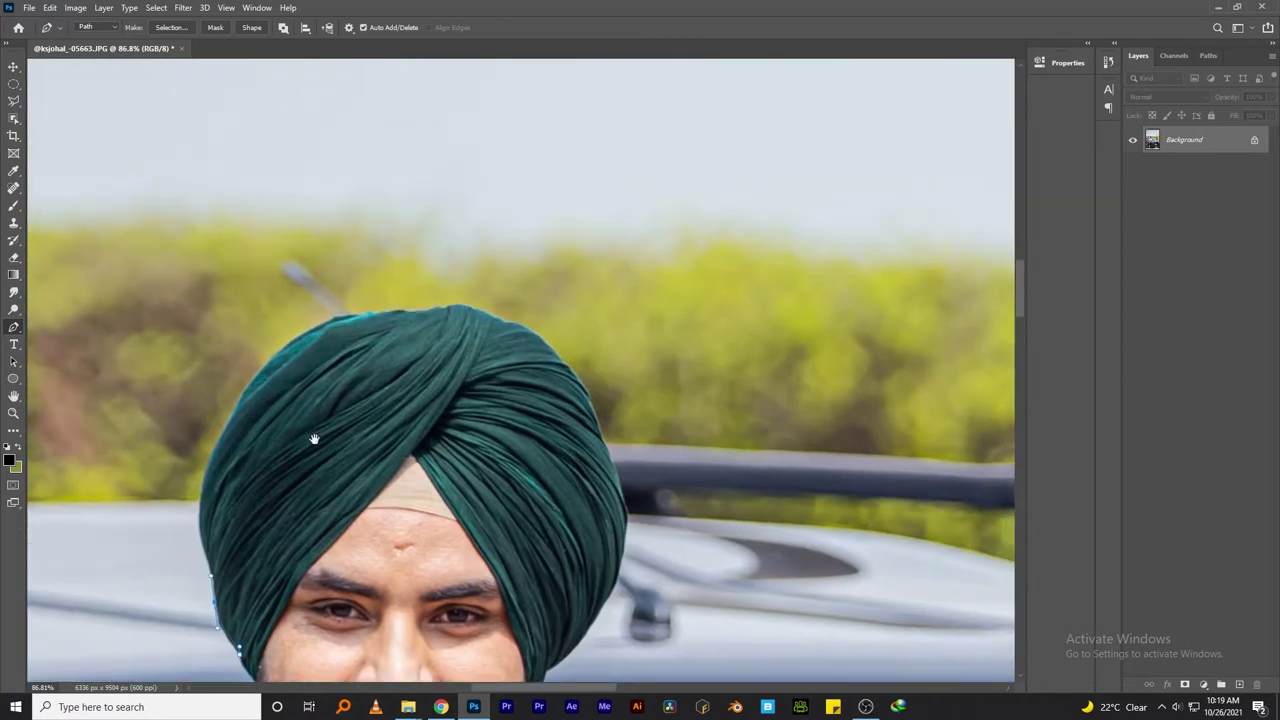
pyautogui.click(249, 392)
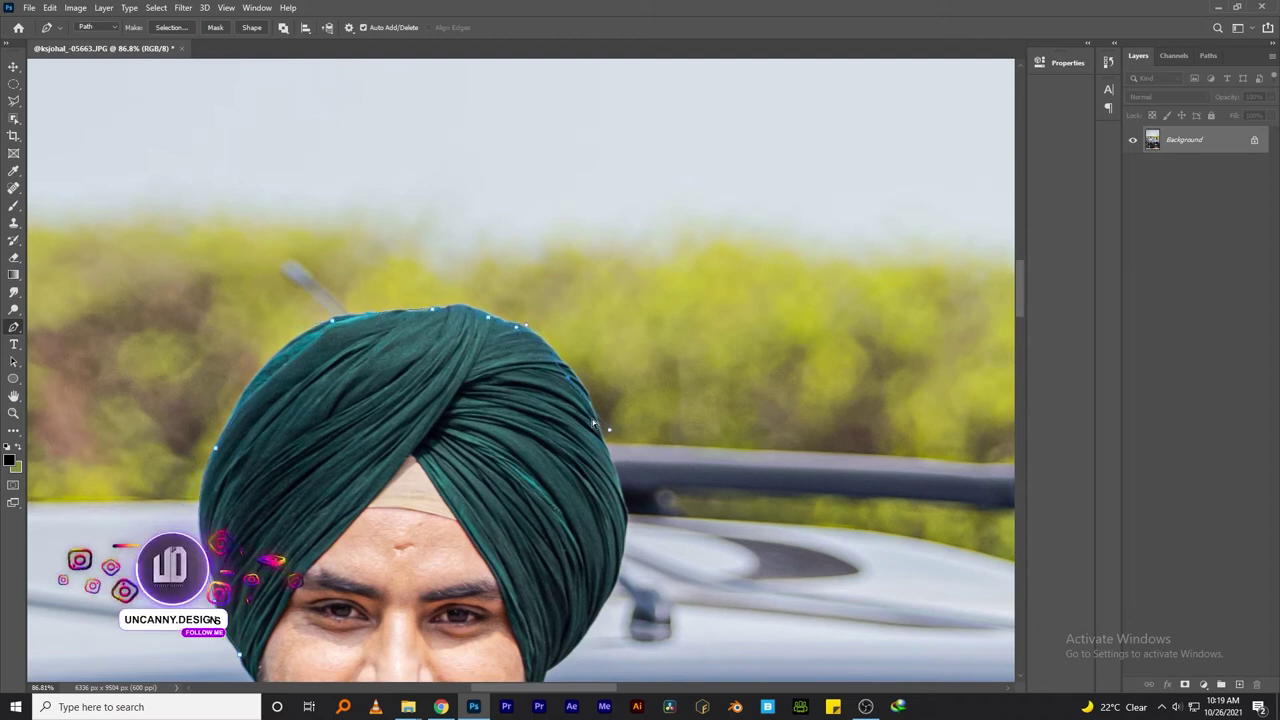
pyautogui.click(588, 392)
pyautogui.scroll(-3, 596, 424)
pyautogui.hscroll(3, 596, 424)
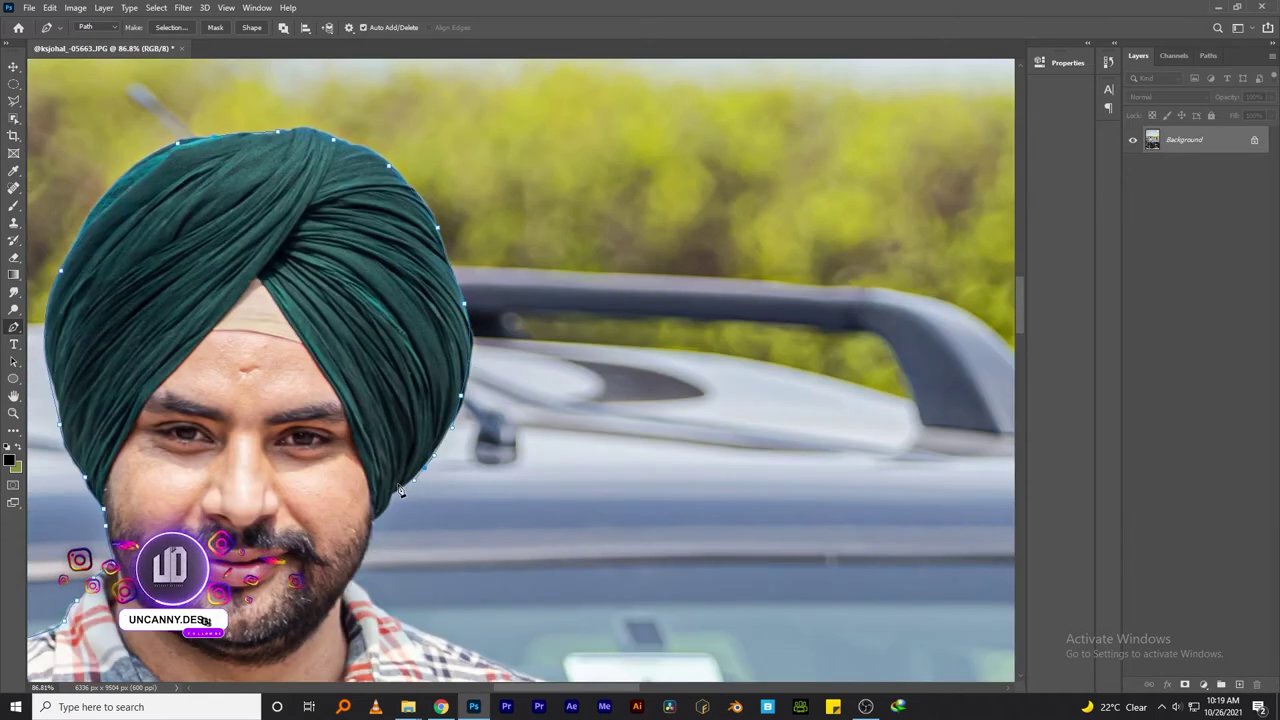
pyautogui.scroll(3, 452, 432)
pyautogui.scroll(3, 500, 337)
pyautogui.scroll(5, 494, 170)
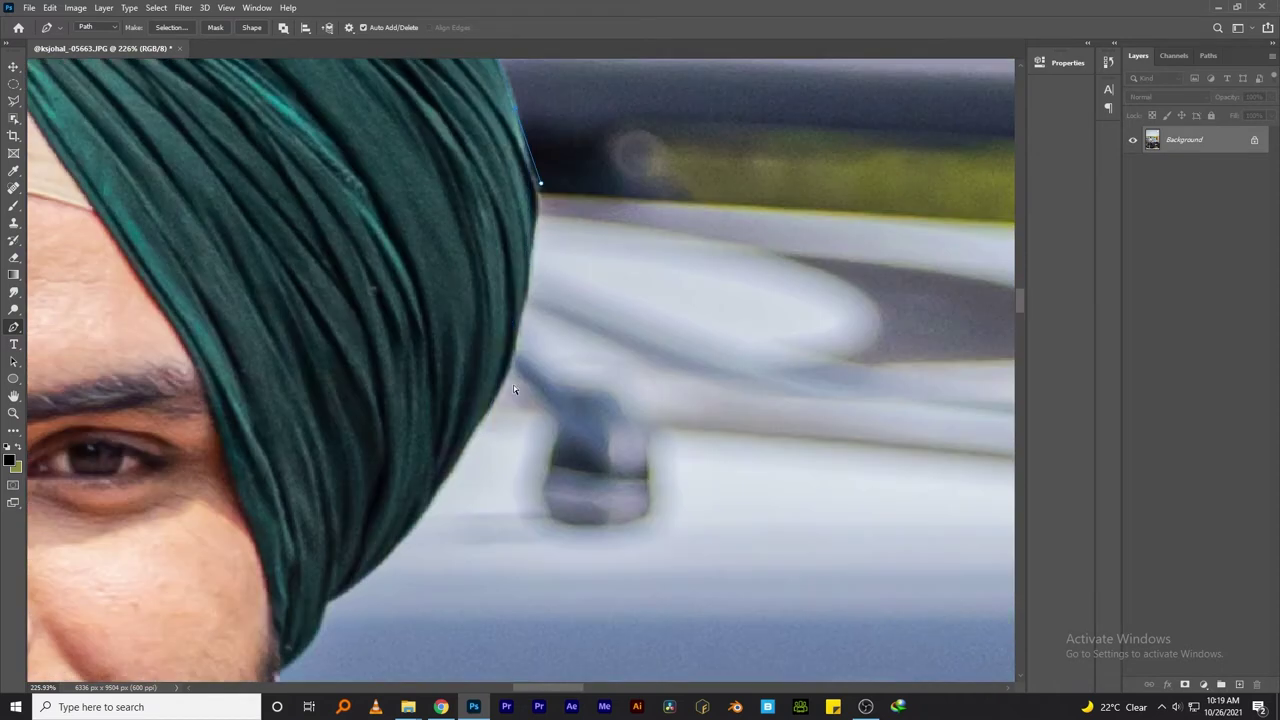
pyautogui.moveTo(509, 393); pyautogui.dragTo(466, 452)
pyautogui.scroll(-5, 296, 313)
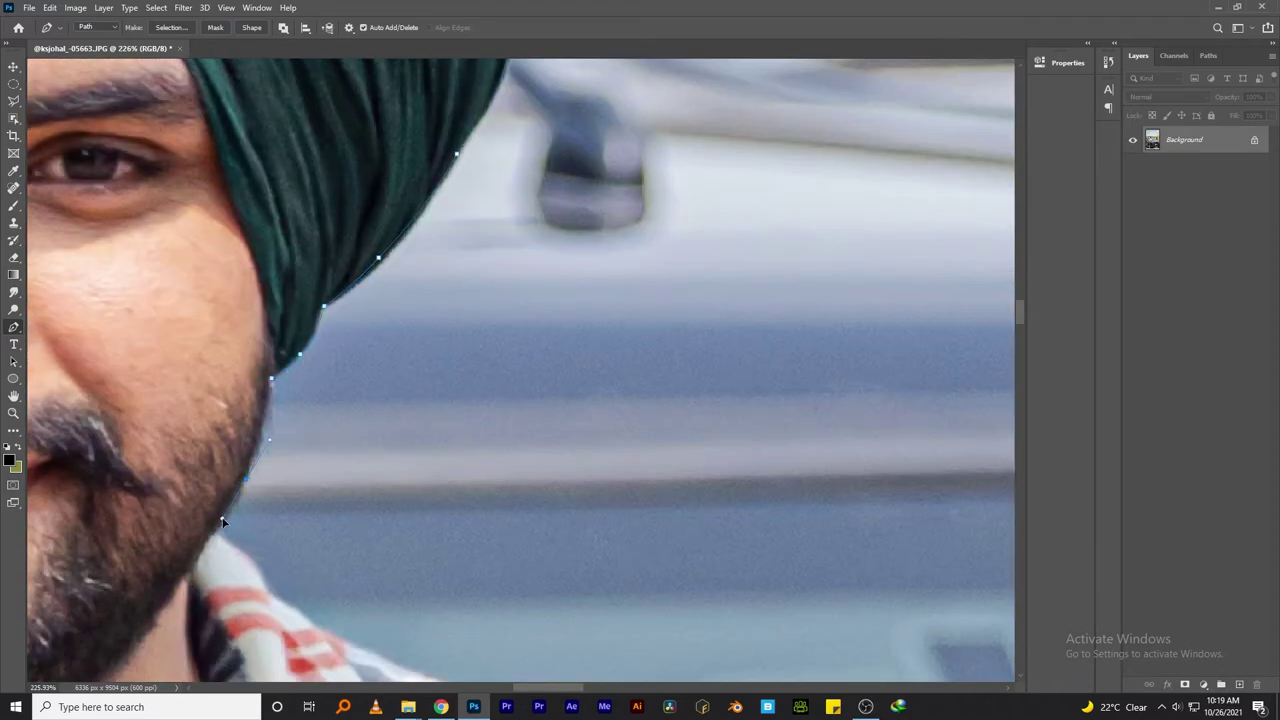
pyautogui.scroll(-3, 217, 537)
pyautogui.scroll(2, 255, 330)
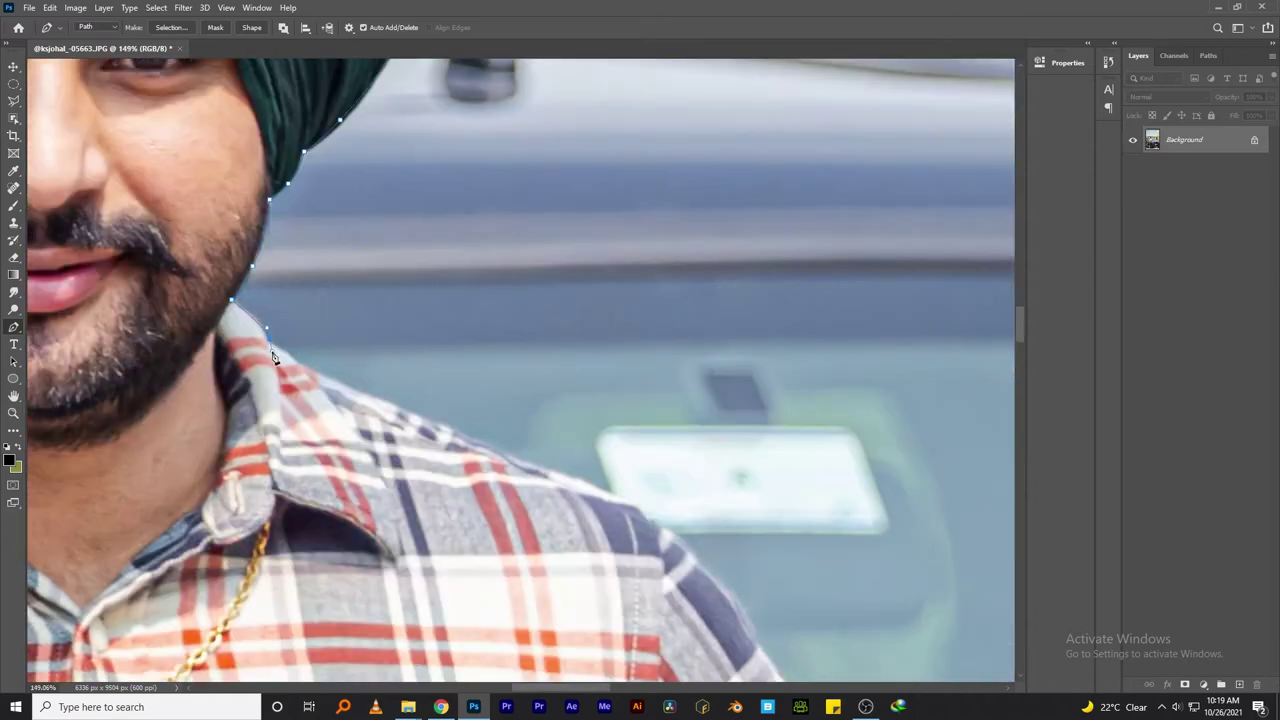
# Step: Add a curved Pen anchor point on the man's shirt edge
pyautogui.scroll(-5, 547, 467)
pyautogui.scroll(-3, 545, 450)
pyautogui.scroll(1, 542, 433)
pyautogui.scroll(5, 541, 433)
pyautogui.scroll(-3, 507, 246)
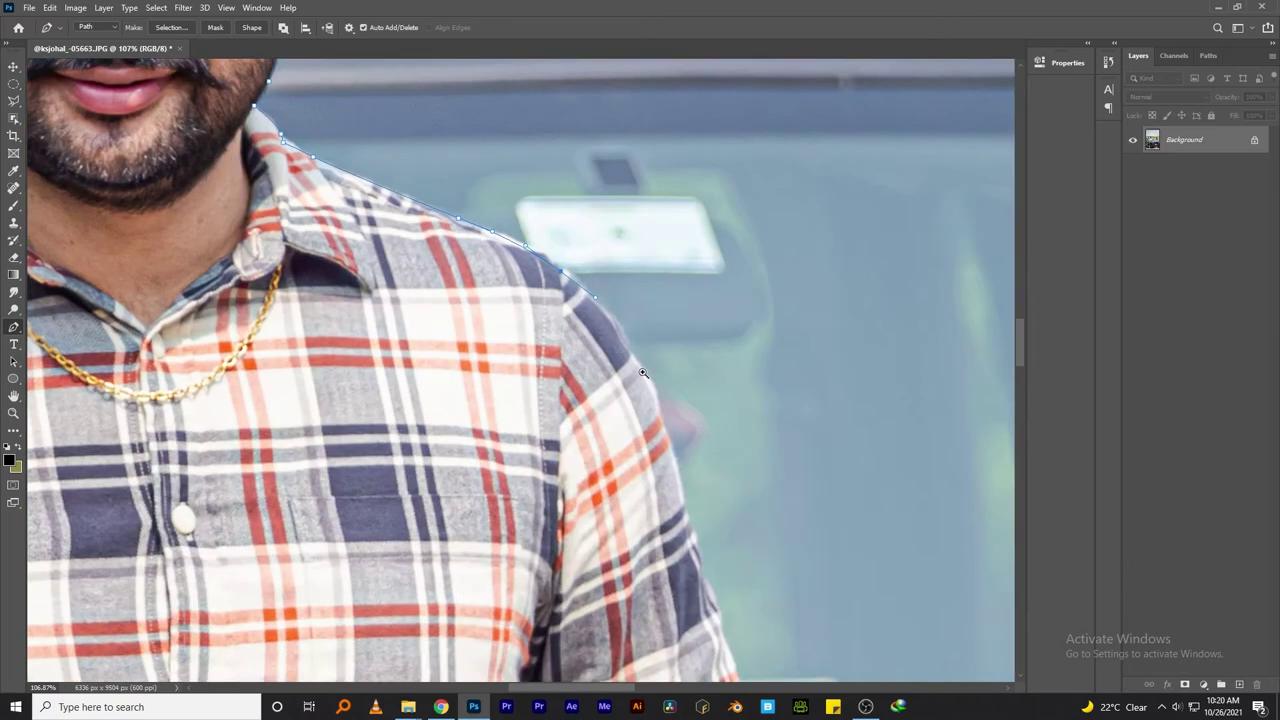
pyautogui.scroll(-2, 507, 246)
pyautogui.moveTo(537, 339); pyautogui.dragTo(560, 411)
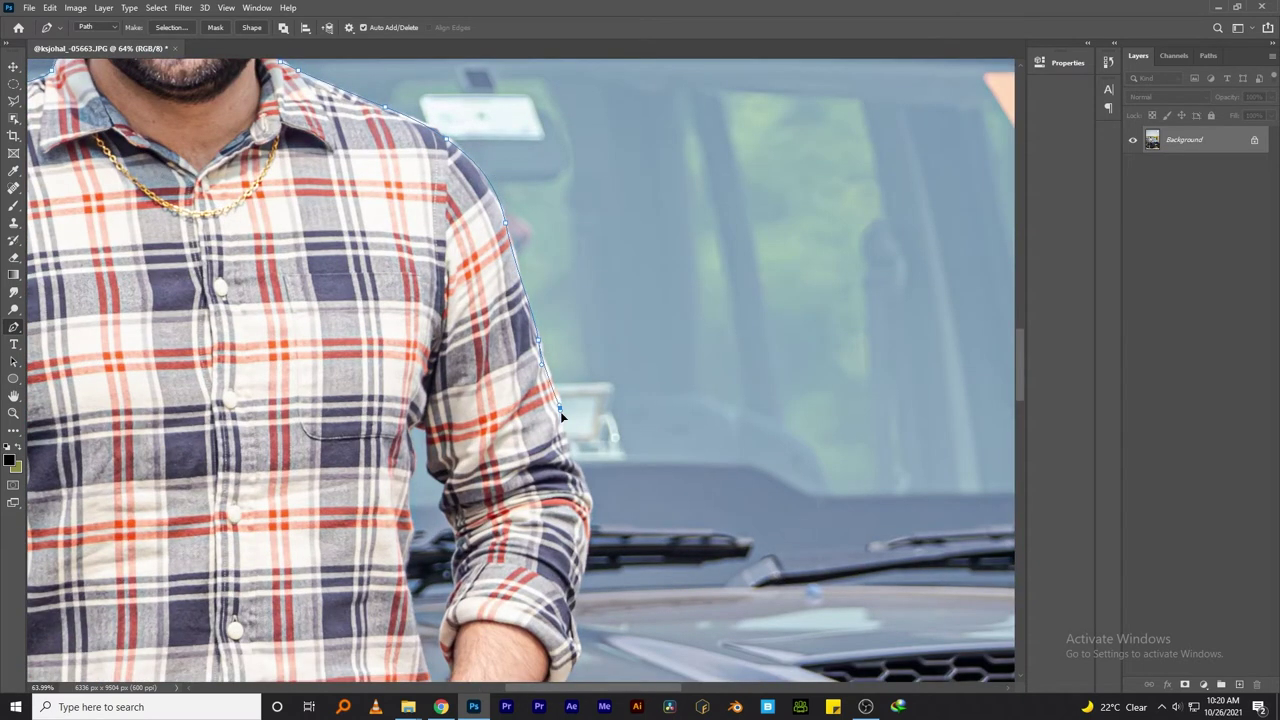
# Step: Pan down past the forearm and hand, adding outline points along the jeans edge
pyautogui.scroll(-3, 594, 540)
pyautogui.scroll(1, 530, 298)
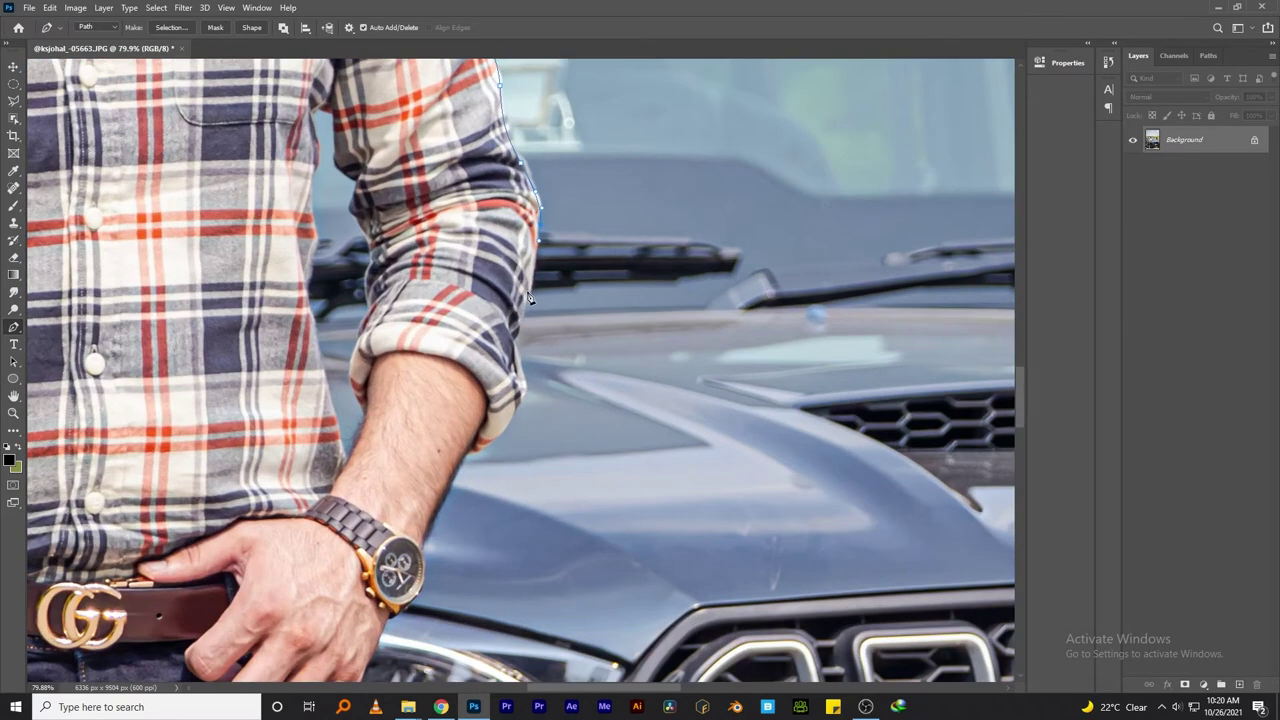
pyautogui.scroll(2, 517, 352)
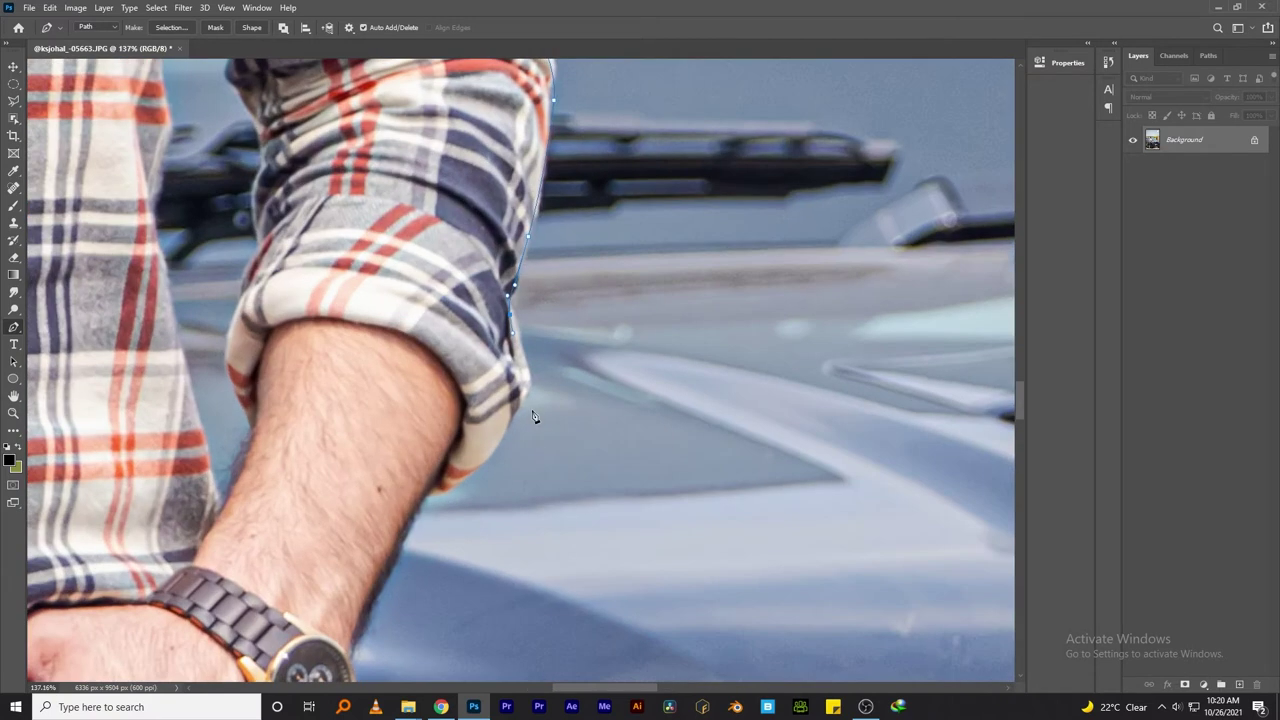
pyautogui.moveTo(432, 493); pyautogui.dragTo(430, 350)
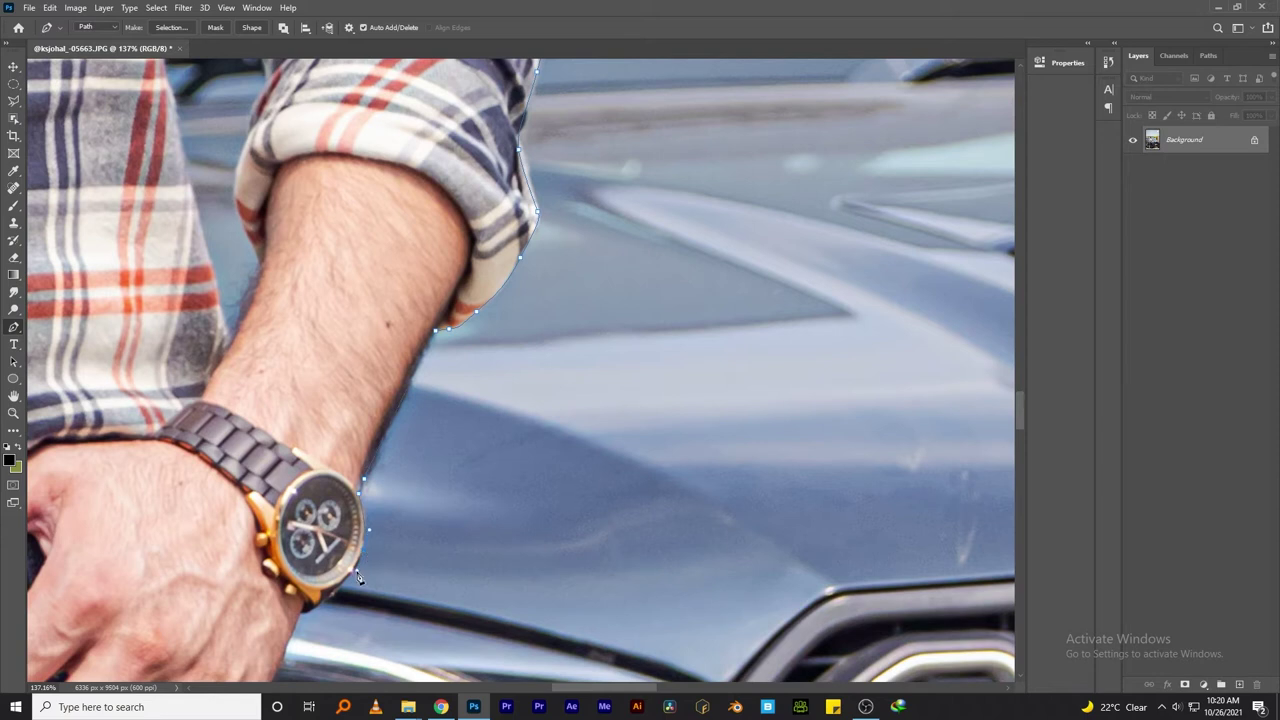
pyautogui.moveTo(304, 618); pyautogui.dragTo(367, 316)
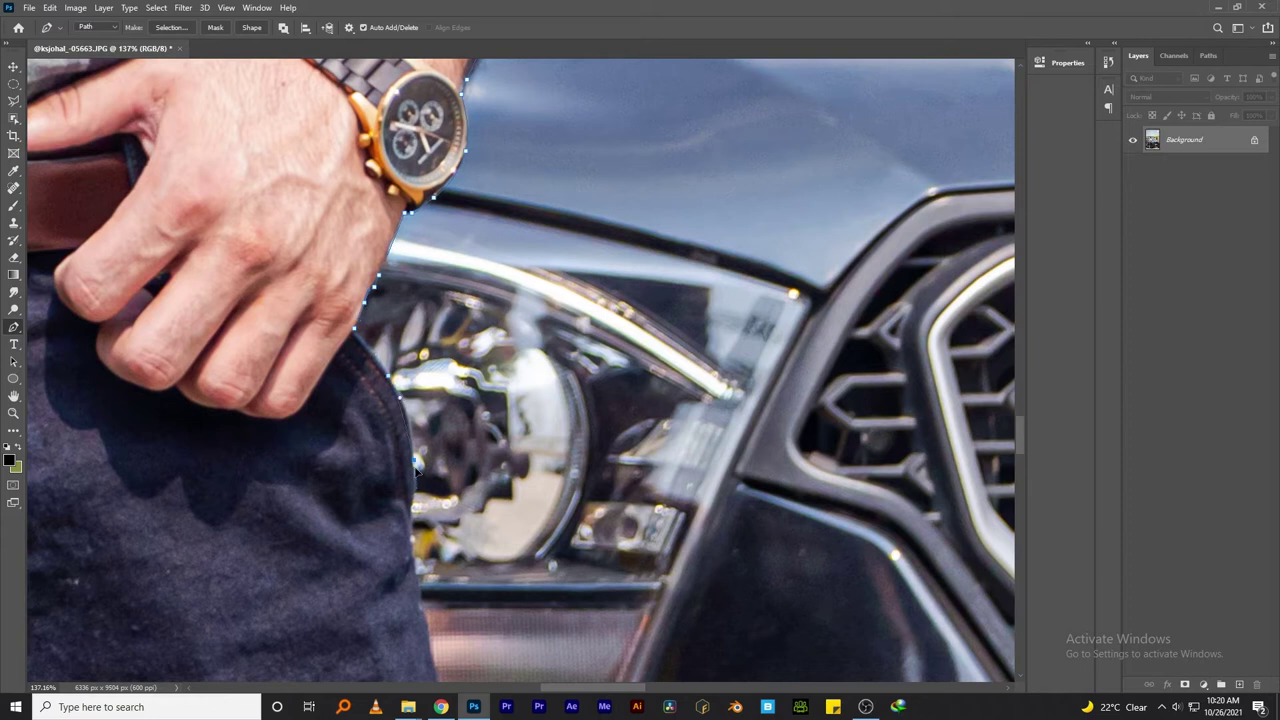
pyautogui.scroll(-3, 412, 515)
pyautogui.moveTo(412, 515); pyautogui.dragTo(476, 175)
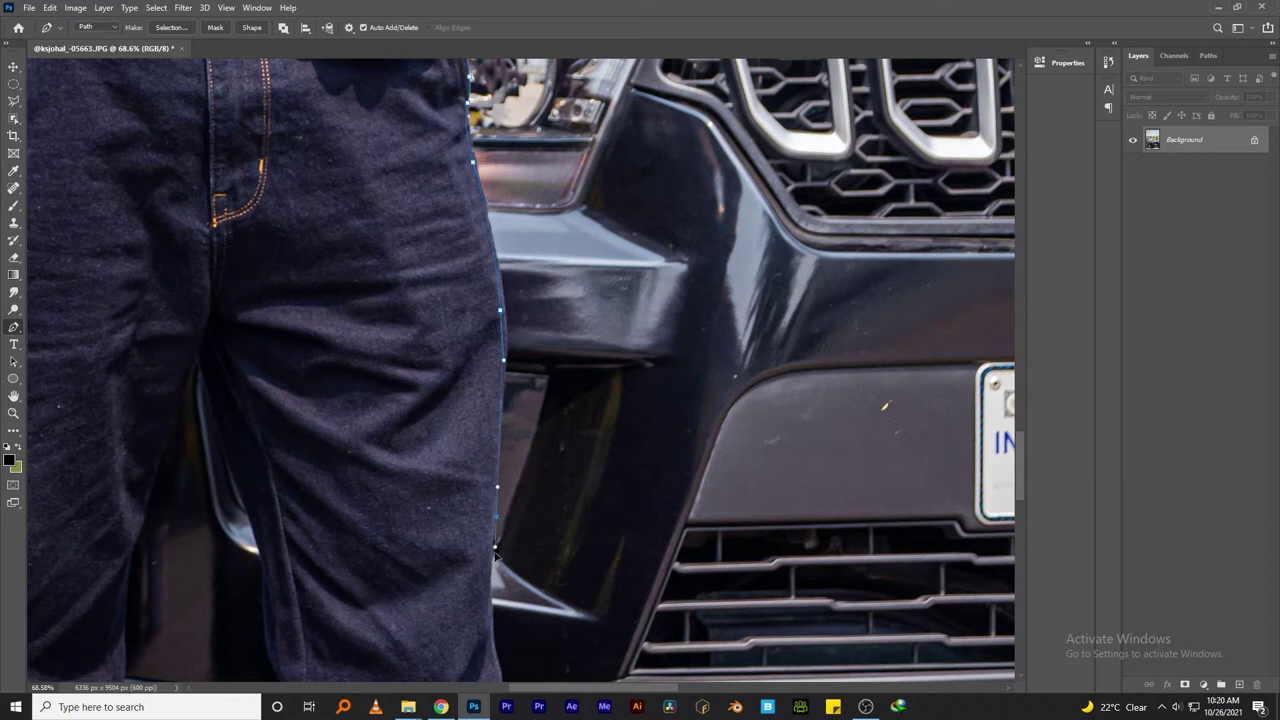
pyautogui.moveTo(494, 553); pyautogui.dragTo(478, 331)
pyautogui.moveTo(476, 455); pyautogui.dragTo(487, 248)
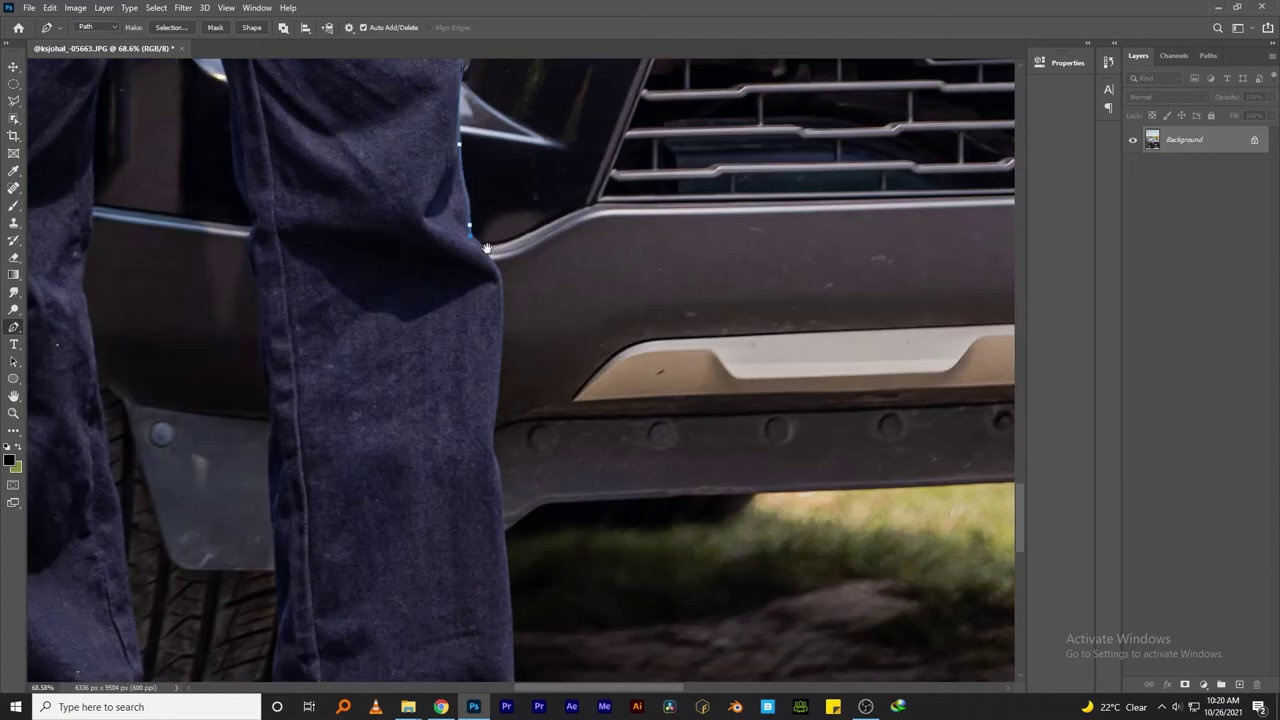
pyautogui.click(500, 383)
pyautogui.click(493, 443)
# Step: Trace the outline down the jeans, around the hem, boot toe and boot bottom
pyautogui.moveTo(506, 498); pyautogui.dragTo(451, 268)
pyautogui.click(448, 264)
pyautogui.click(459, 446)
pyautogui.click(442, 495)
pyautogui.click(422, 496)
pyautogui.click(434, 529)
pyautogui.click(455, 576)
pyautogui.click(500, 604)
pyautogui.click(583, 635)
pyautogui.click(591, 656)
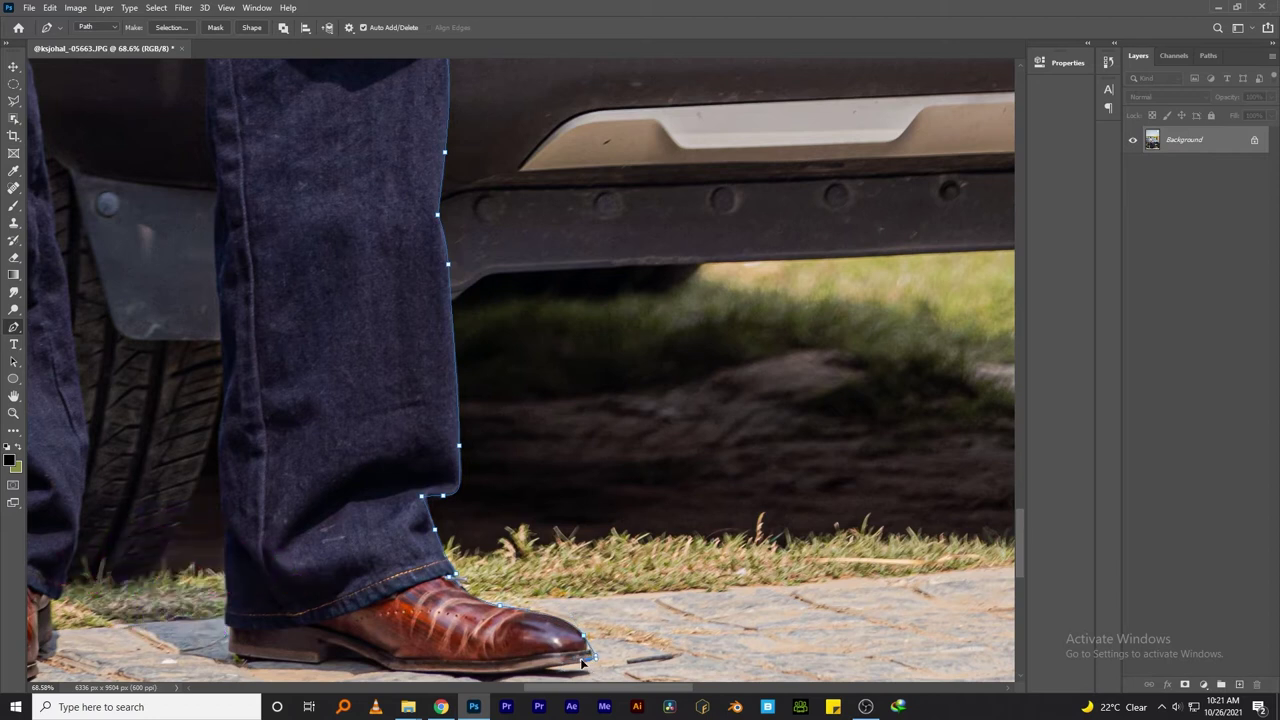
pyautogui.click(333, 649)
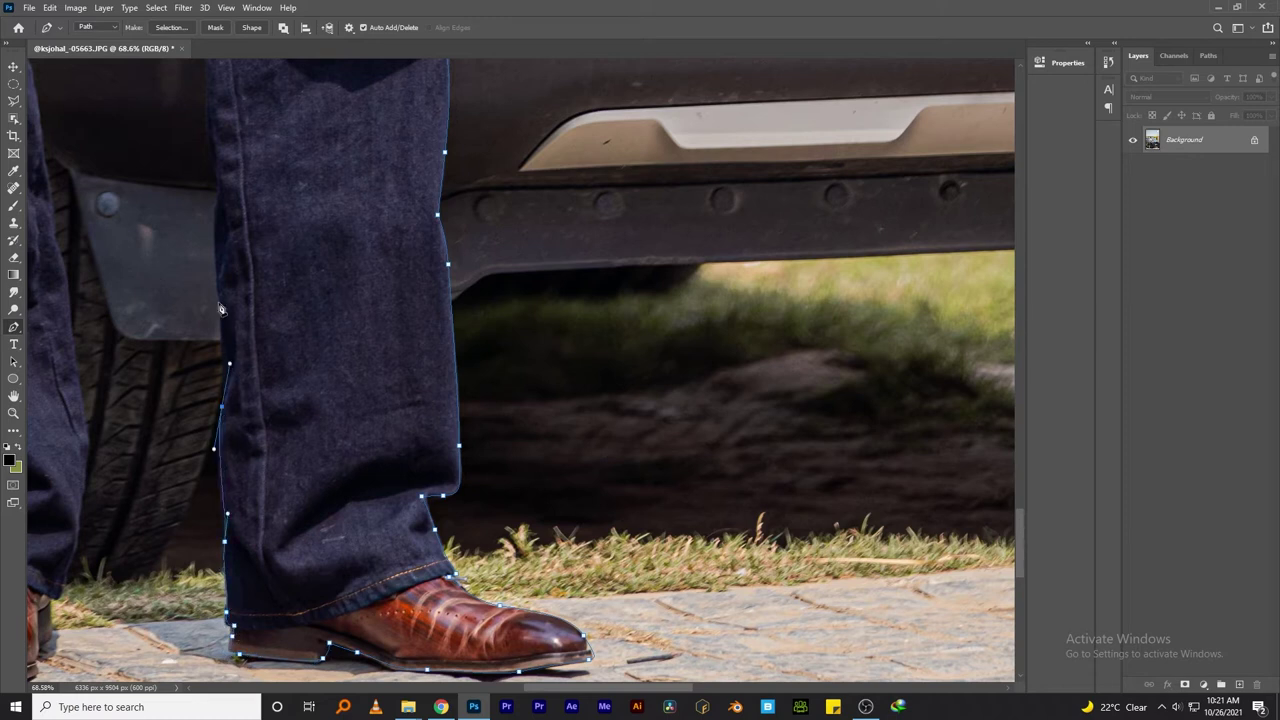
# Step: Pan back up over the legs, hand and sleeve to the shoulder to close the outline
pyautogui.scroll(5, 260, 405)
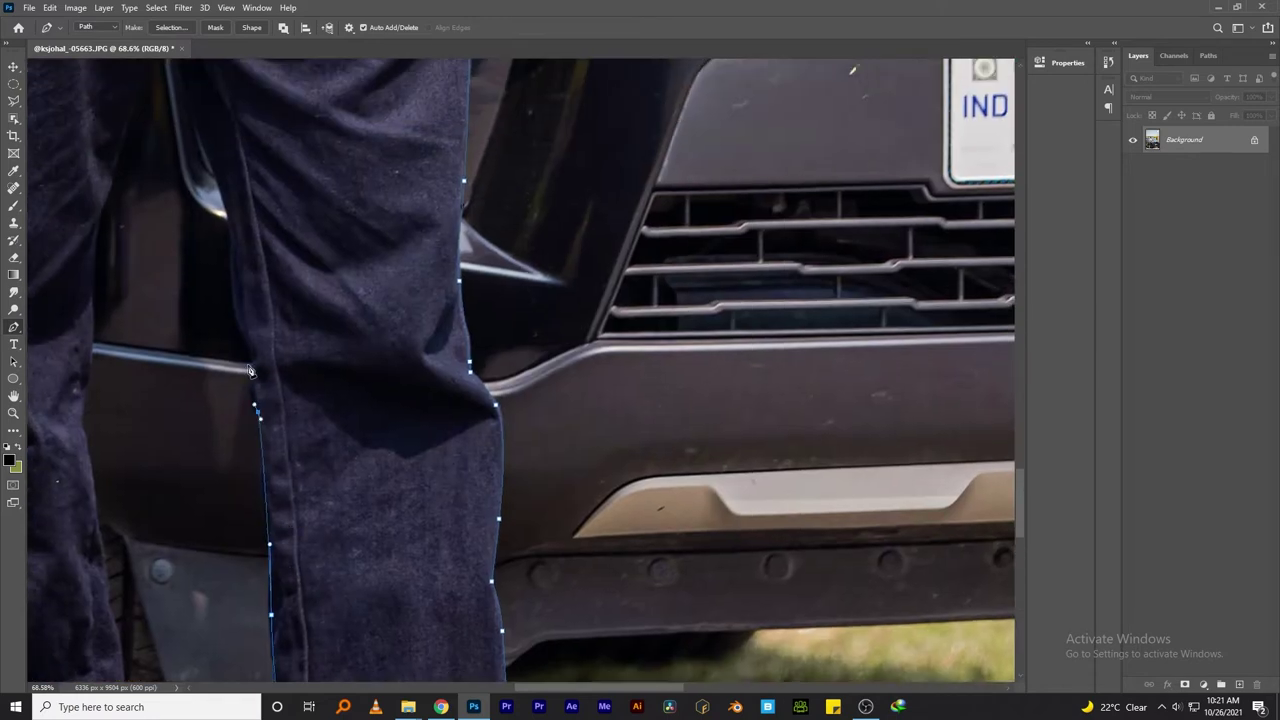
pyautogui.scroll(5, 300, 420)
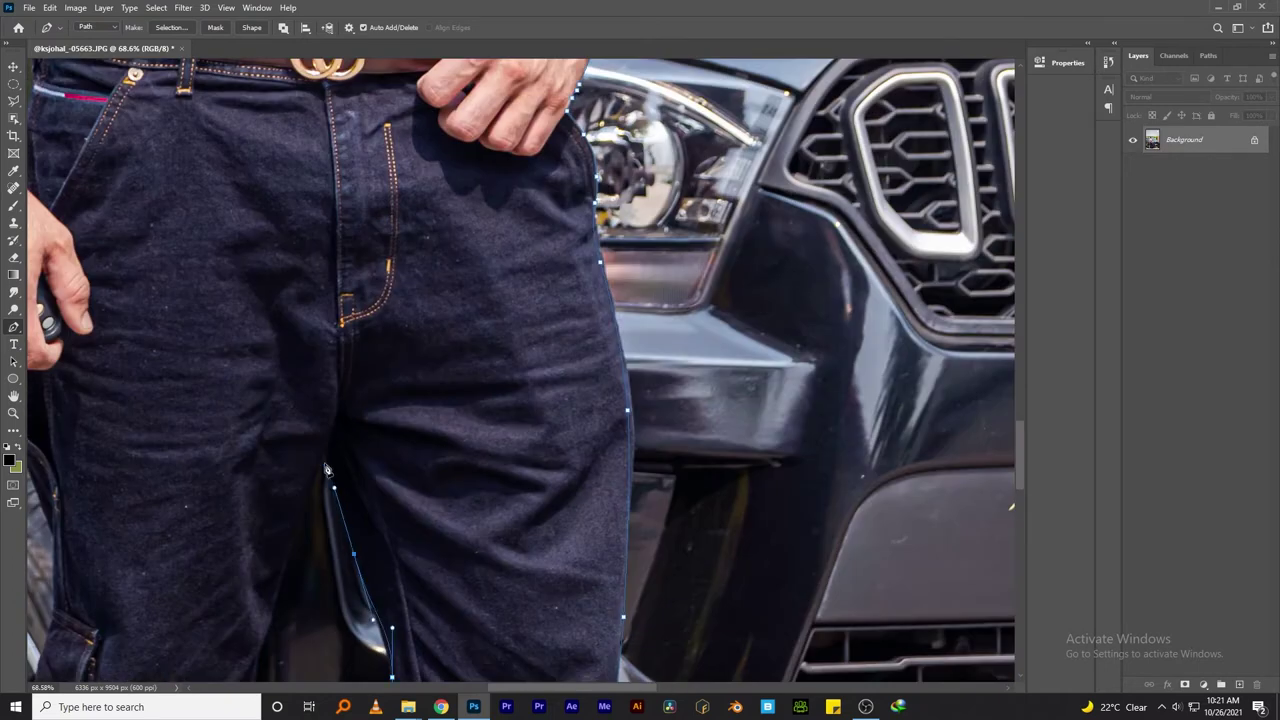
pyautogui.moveTo(327, 470); pyautogui.dragTo(408, 152)
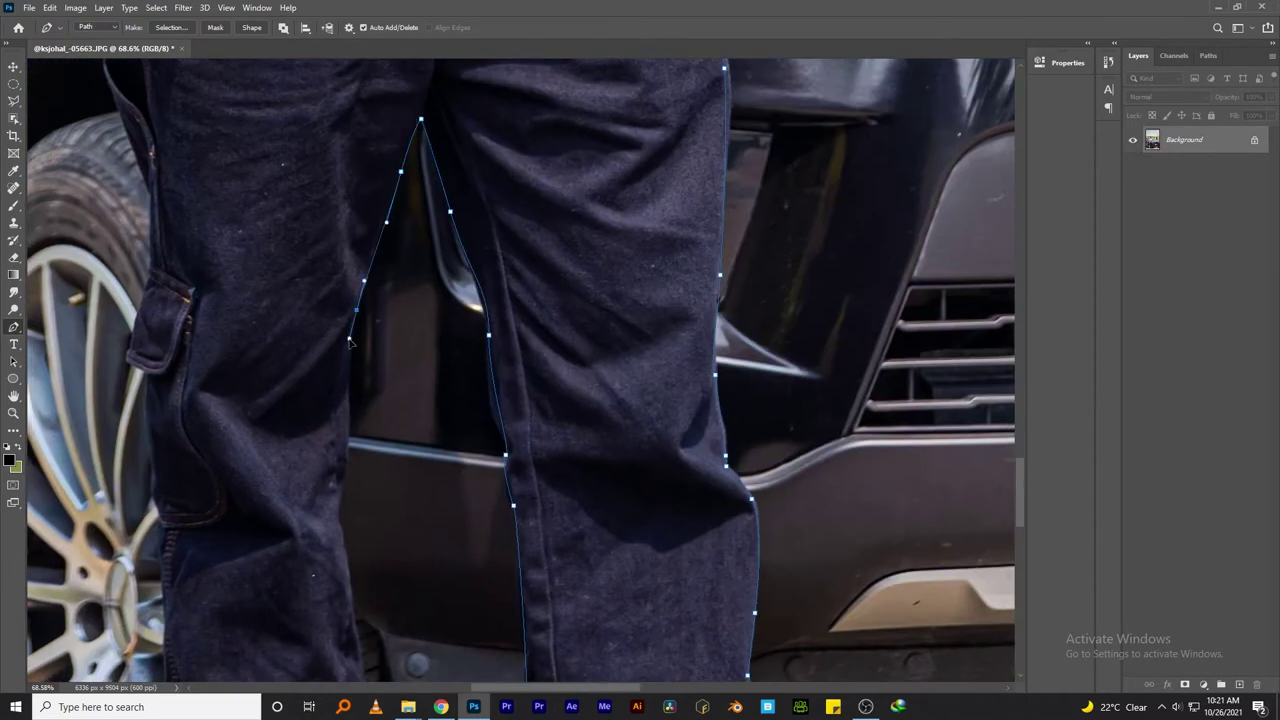
pyautogui.scroll(-3, 349, 342)
pyautogui.scroll(-3, 395, 367)
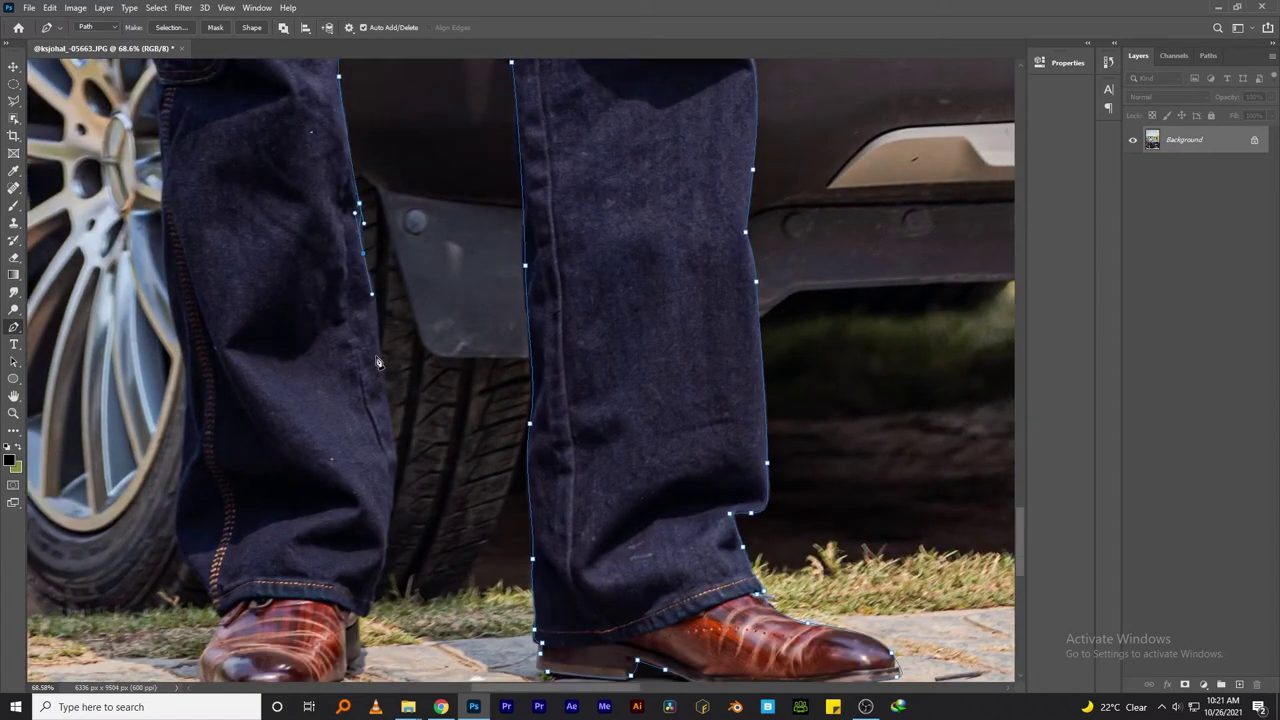
pyautogui.moveTo(390, 425); pyautogui.dragTo(374, 357)
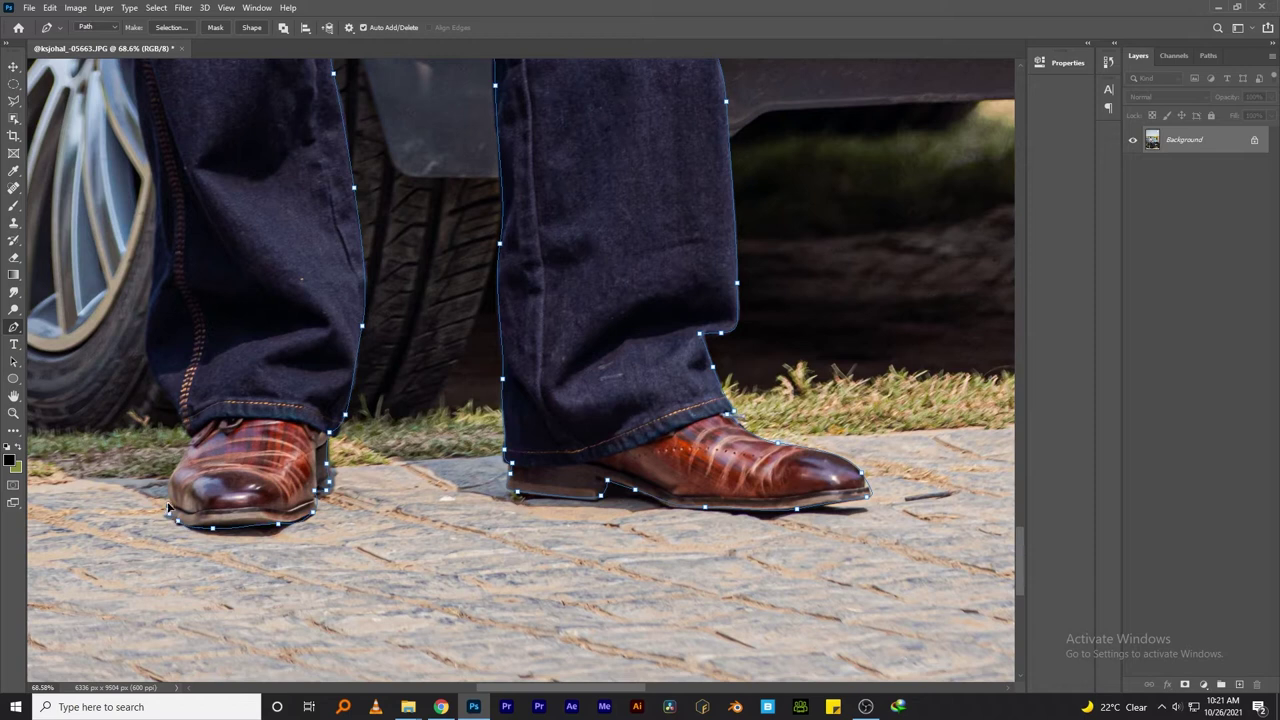
pyautogui.moveTo(190, 430); pyautogui.dragTo(284, 446)
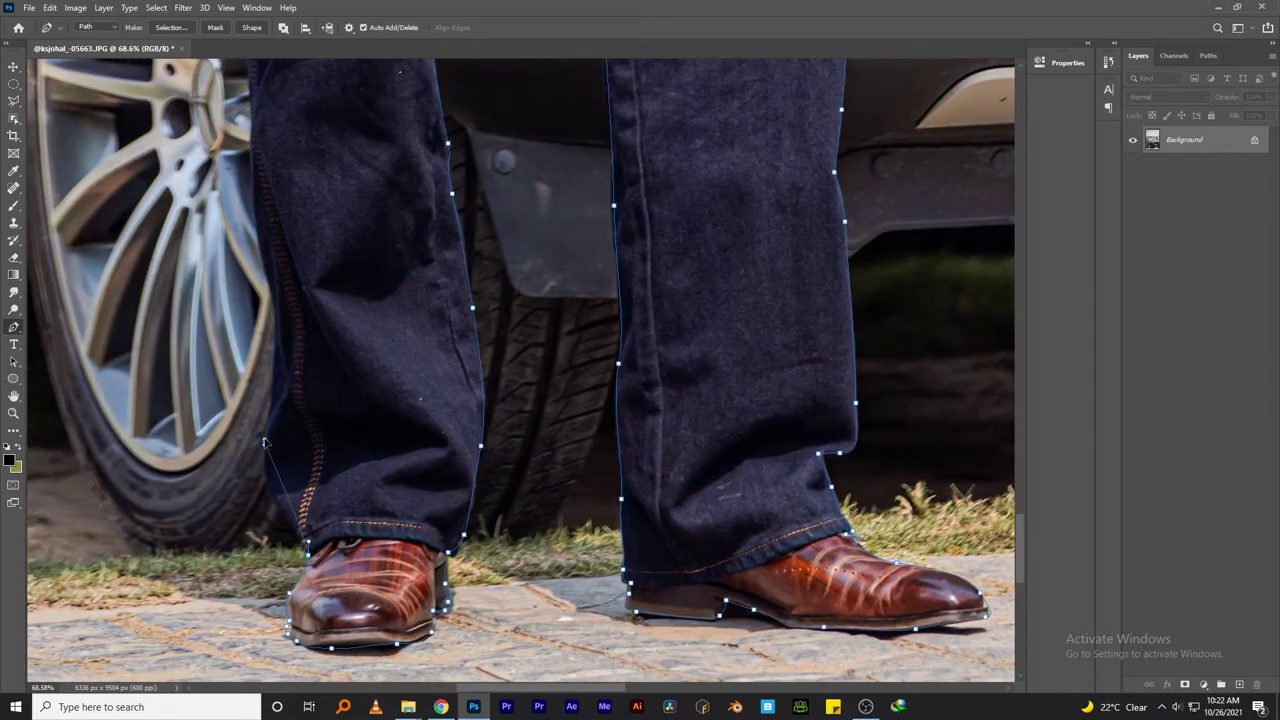
pyautogui.moveTo(268, 131); pyautogui.dragTo(323, 446)
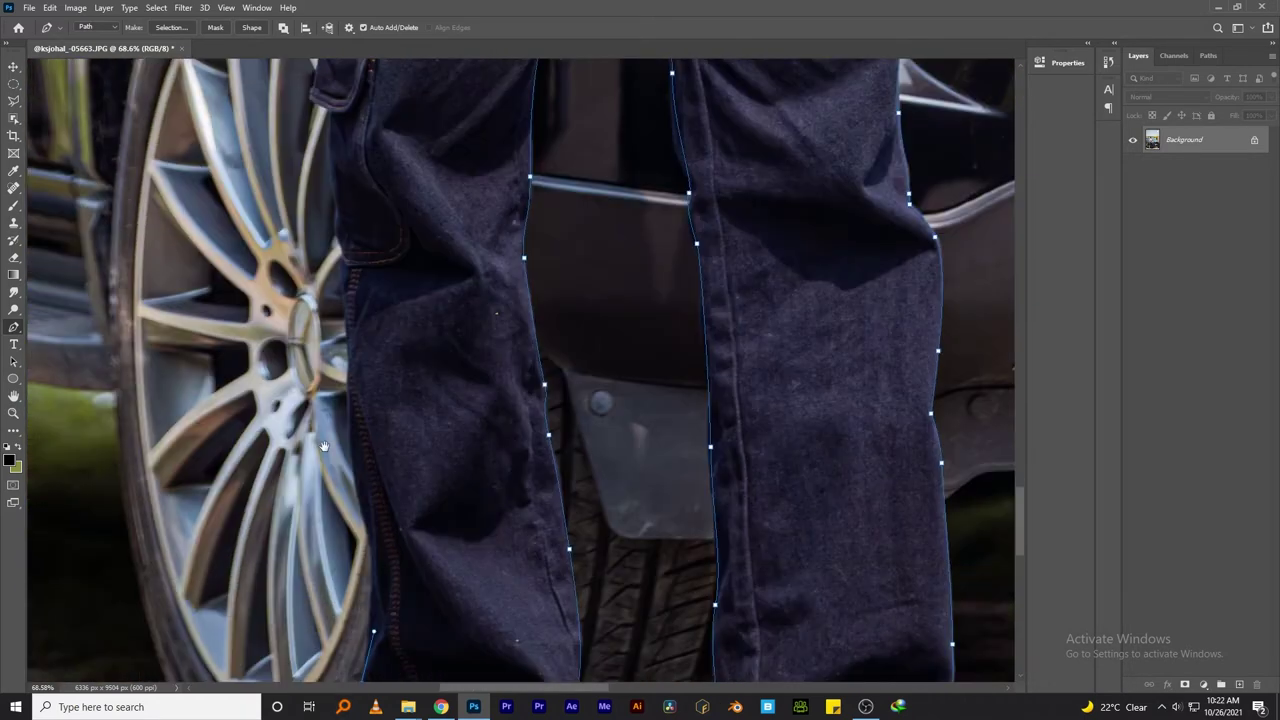
pyautogui.moveTo(333, 188); pyautogui.dragTo(366, 447)
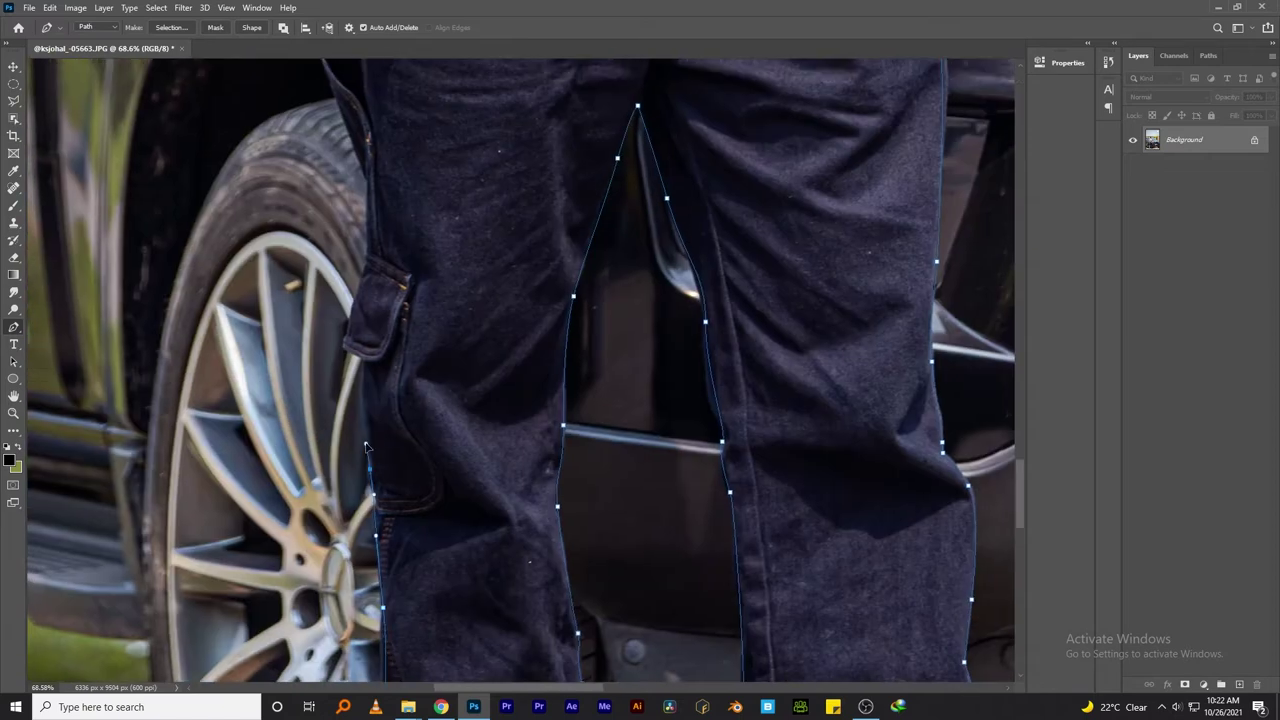
pyautogui.moveTo(368, 157); pyautogui.dragTo(378, 364)
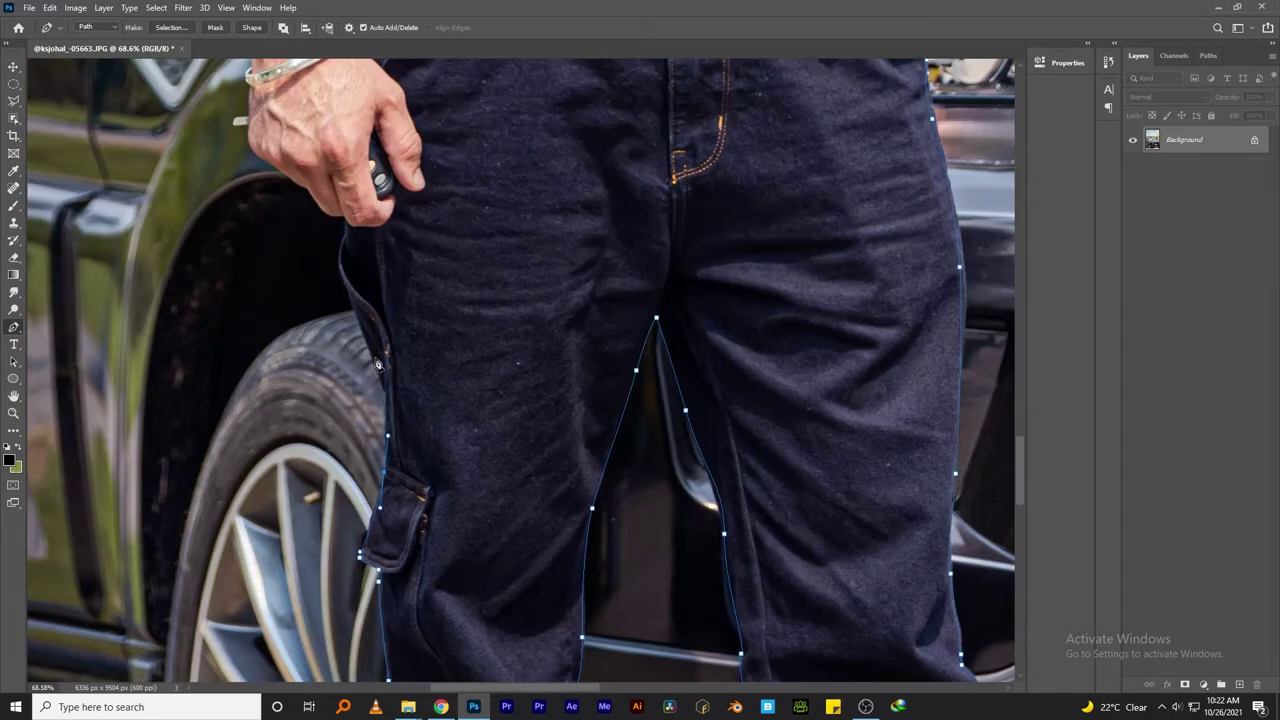
pyautogui.scroll(5, 347, 224)
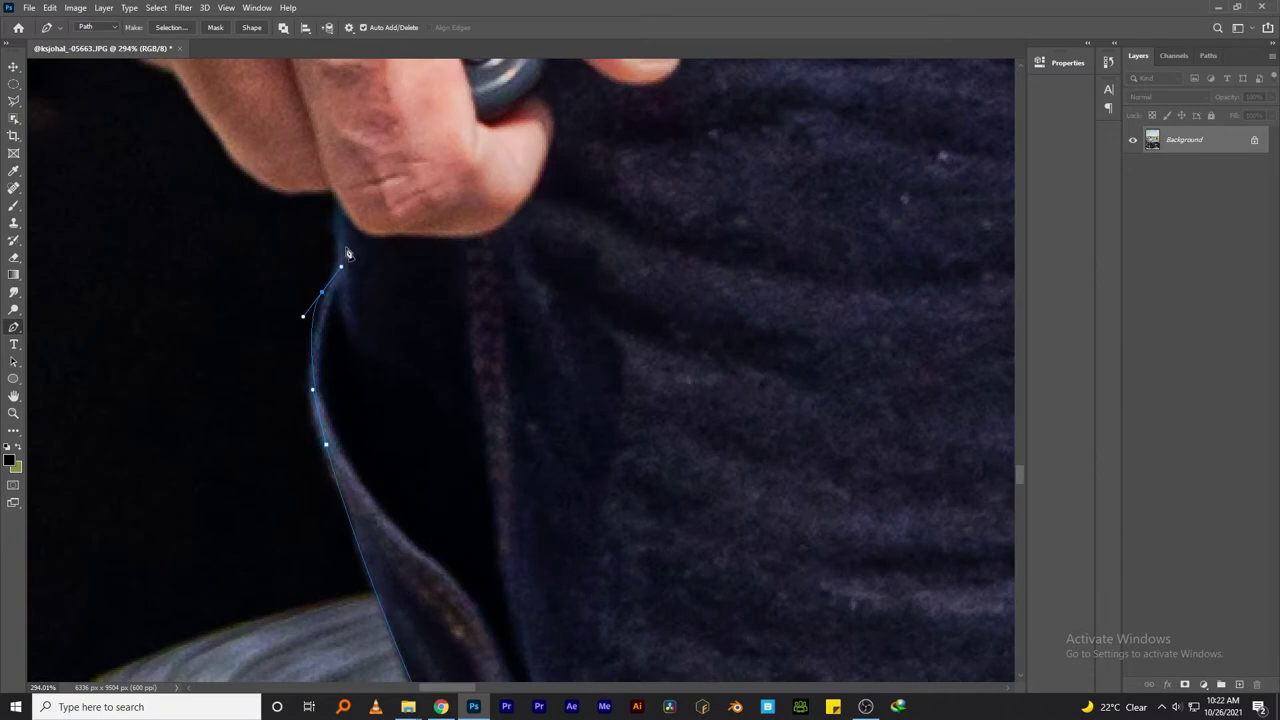
pyautogui.moveTo(277, 192); pyautogui.dragTo(455, 430)
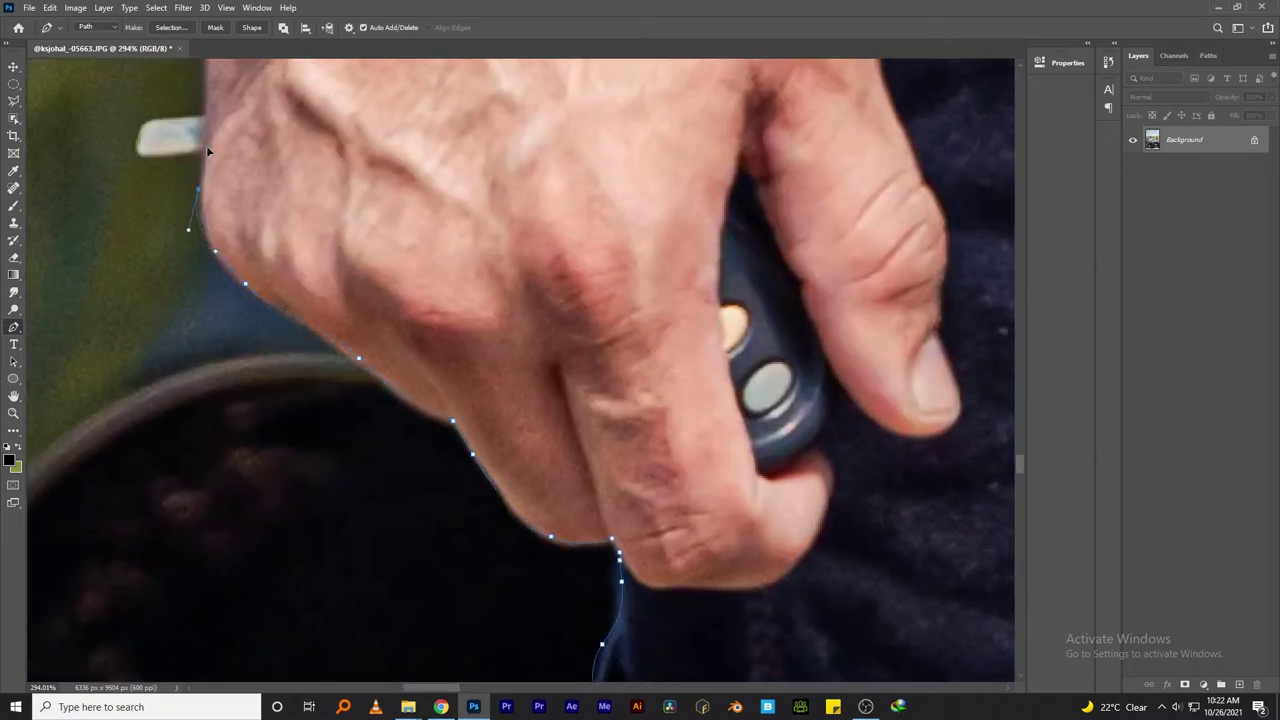
pyautogui.scroll(-2, 212, 108)
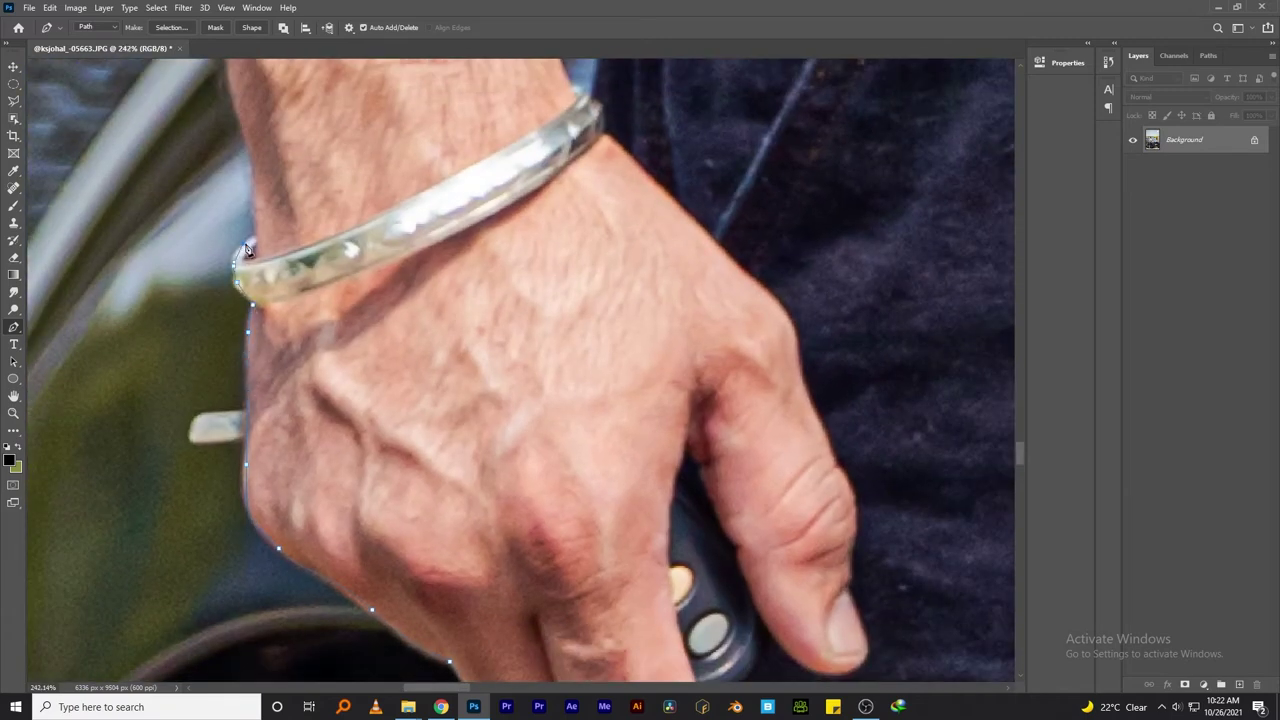
pyautogui.scroll(-7, 285, 205)
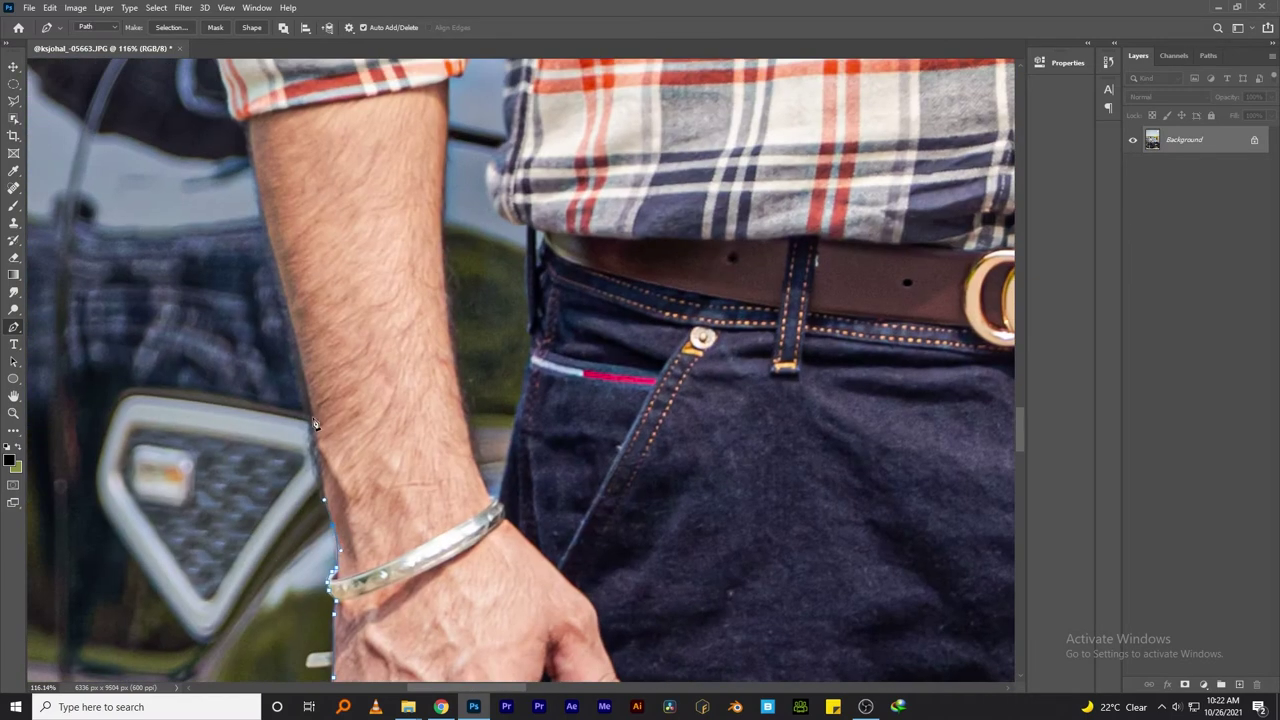
pyautogui.moveTo(250, 127); pyautogui.dragTo(450, 607)
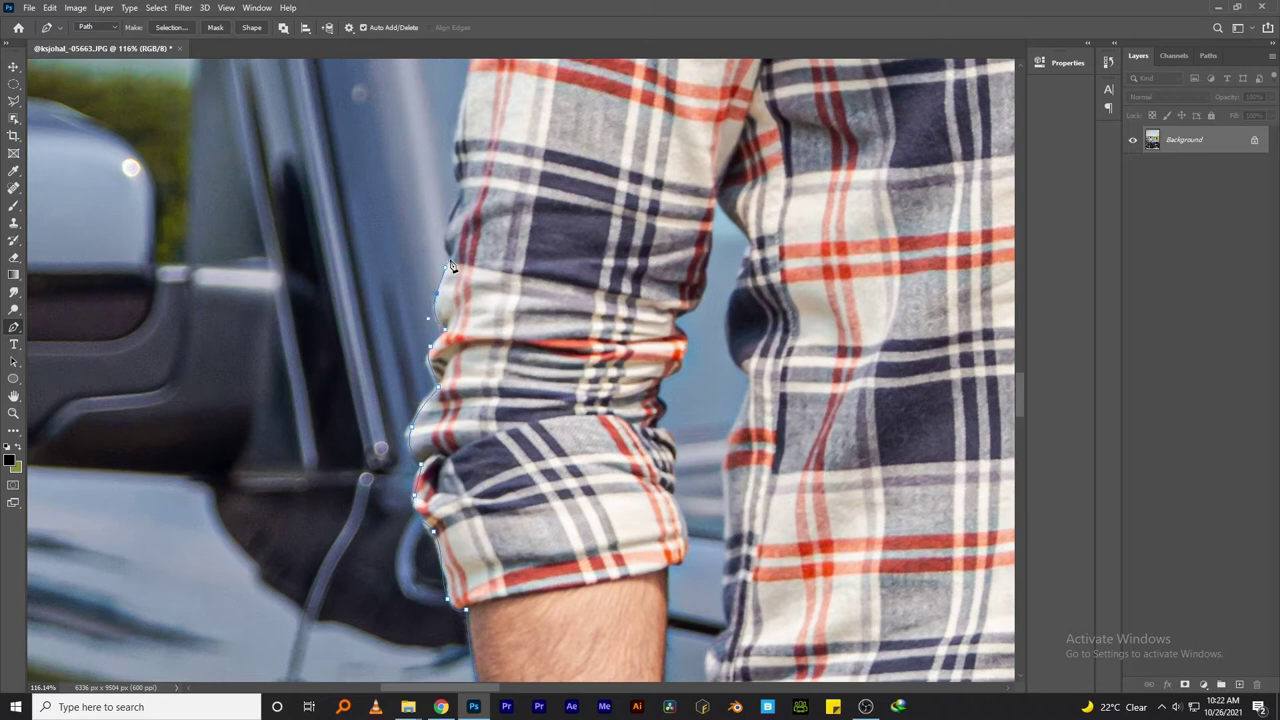
pyautogui.moveTo(655, 300); pyautogui.dragTo(533, 556)
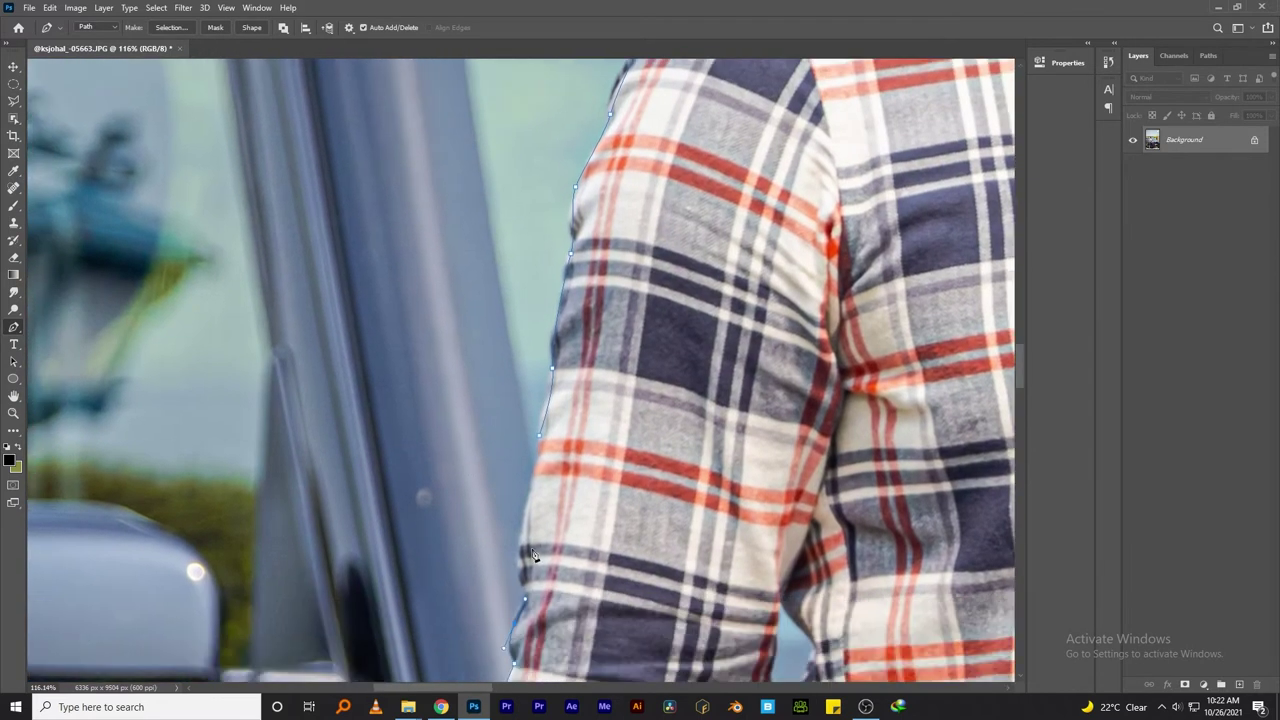
# Step: Load the path as a feathered selection, copy it to Layer 1, and hide Background
pyautogui.hotkey('ctrl', 'Return')
pyautogui.hotkey('shift', 'F6')
pyautogui.press('Return')
pyautogui.hotkey('ctrl', 'j')
pyautogui.click(1133, 167)
# Step: Pen-trace the first arm–torso gap along the body edge down to the belt
pyautogui.moveTo(860, 620); pyautogui.dragTo(580, 183)
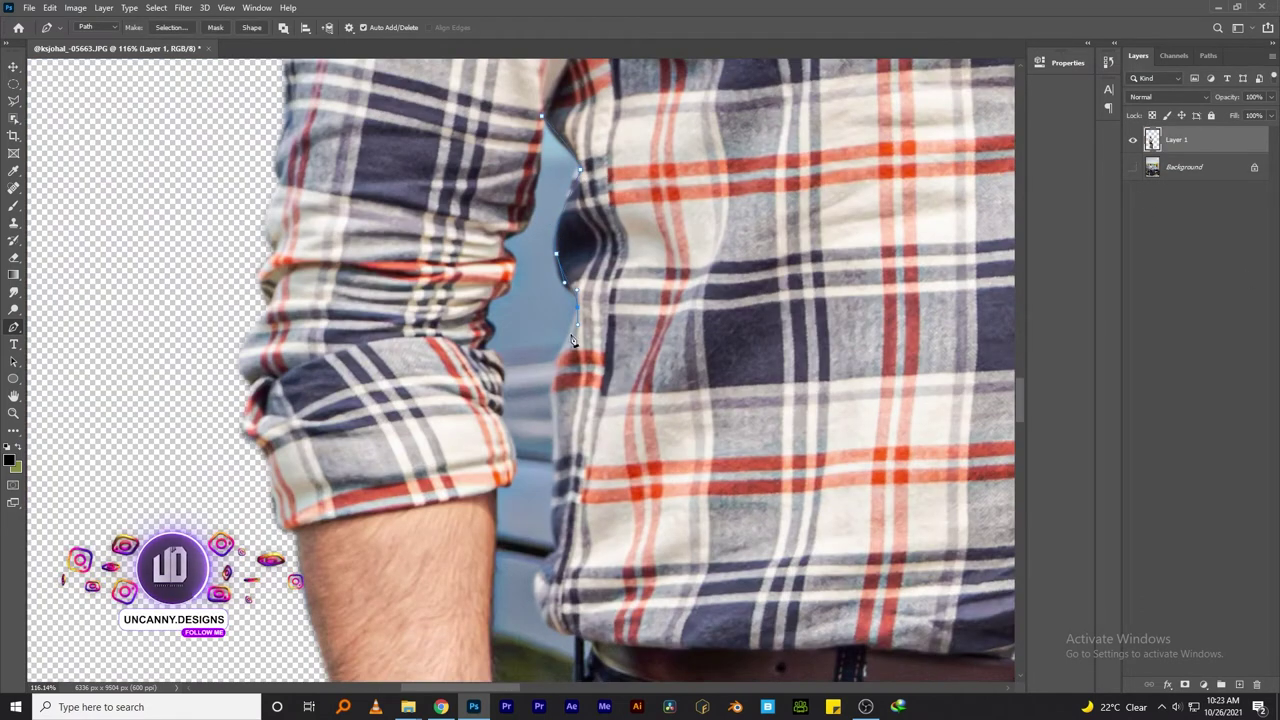
pyautogui.moveTo(580, 183); pyautogui.dragTo(565, 0)
pyautogui.click(573, 123)
pyautogui.click(544, 171)
pyautogui.click(549, 228)
pyautogui.click(555, 284)
pyautogui.moveTo(620, 331)
pyautogui.mouseDown()
pyautogui.moveTo(638, 370)
pyautogui.moveTo(365, 264)
pyautogui.mouseUp()
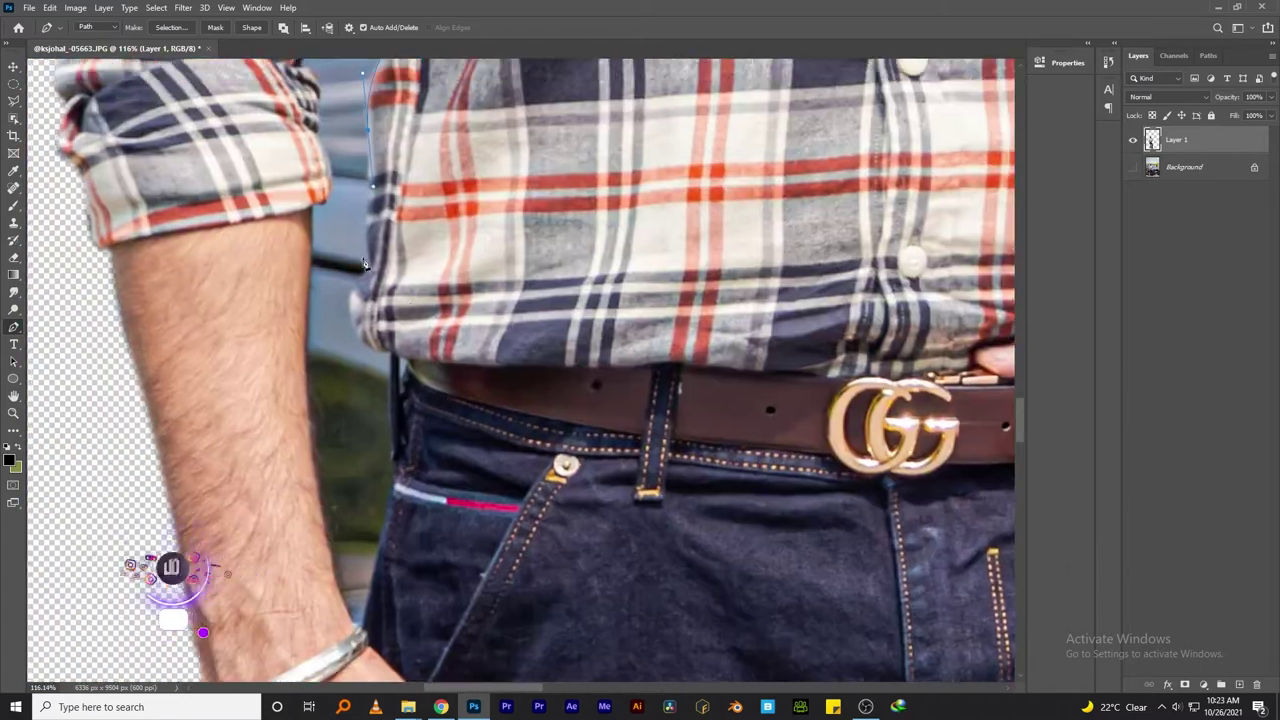
pyautogui.click(357, 234)
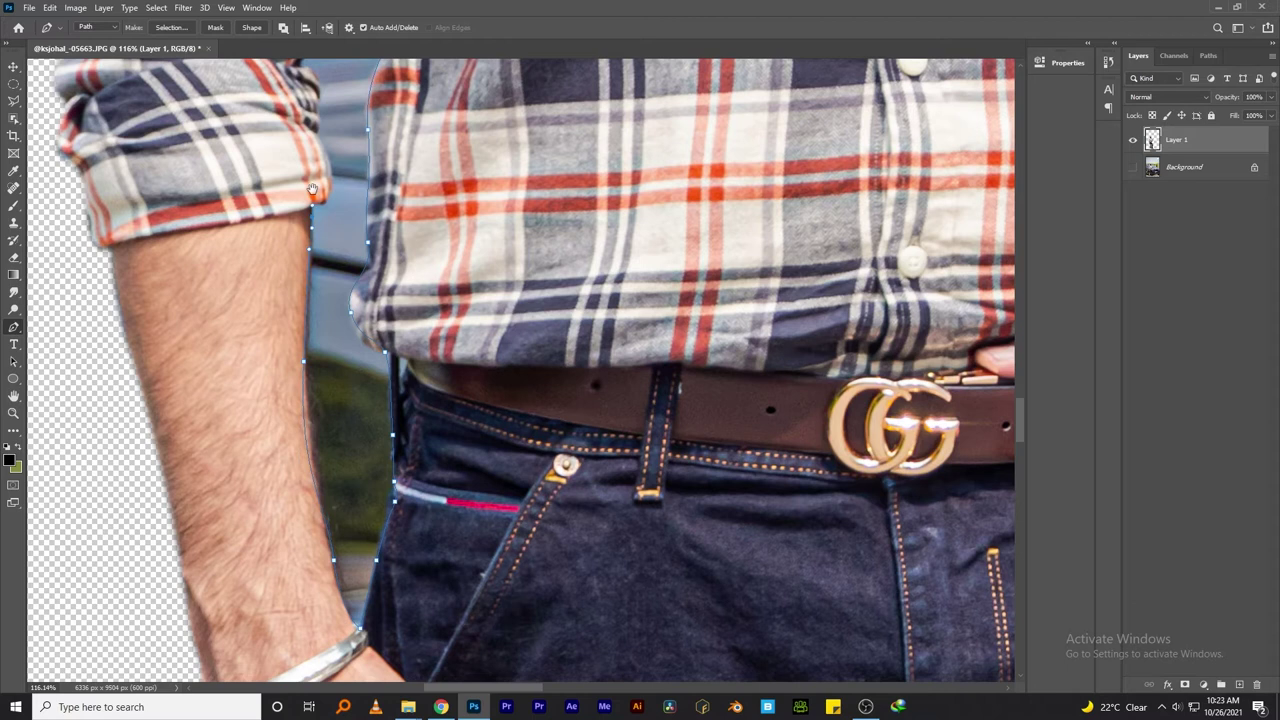
pyautogui.moveTo(312, 189); pyautogui.dragTo(485, 510)
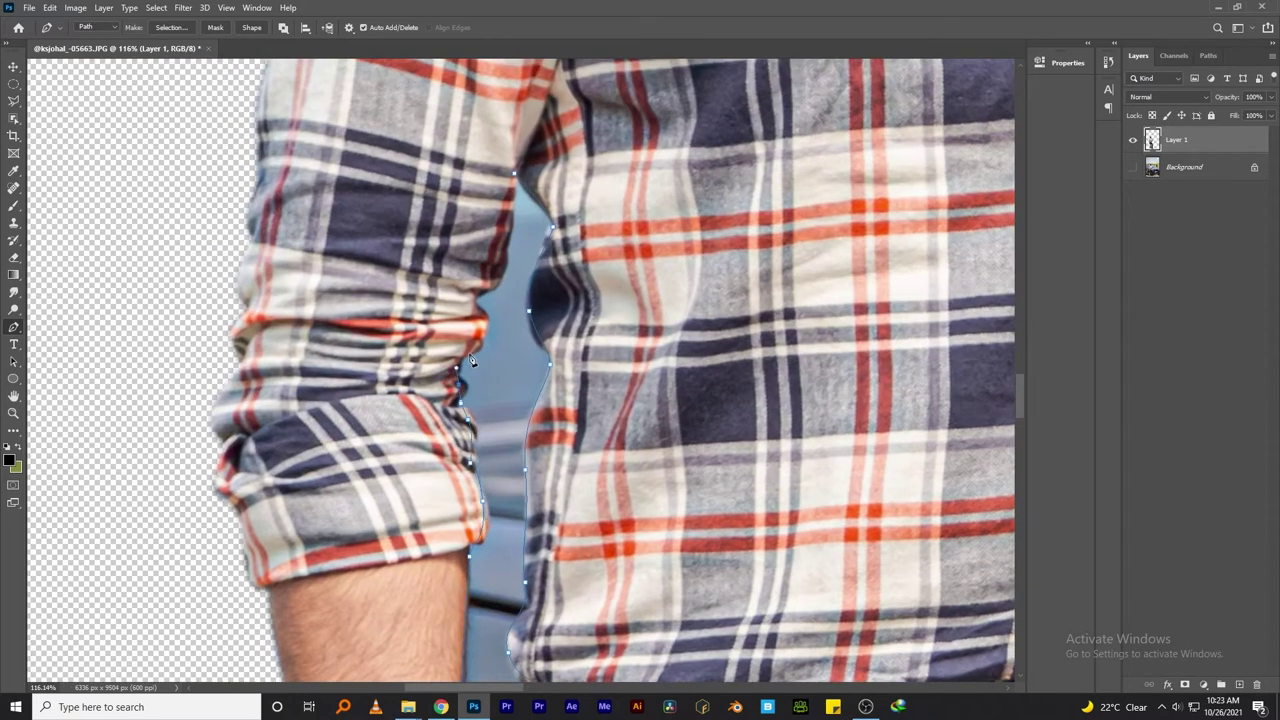
# Step: Select the first gap, feather it, and delete its background from Layer 1
pyautogui.hotkey('ctrl', 'Return')
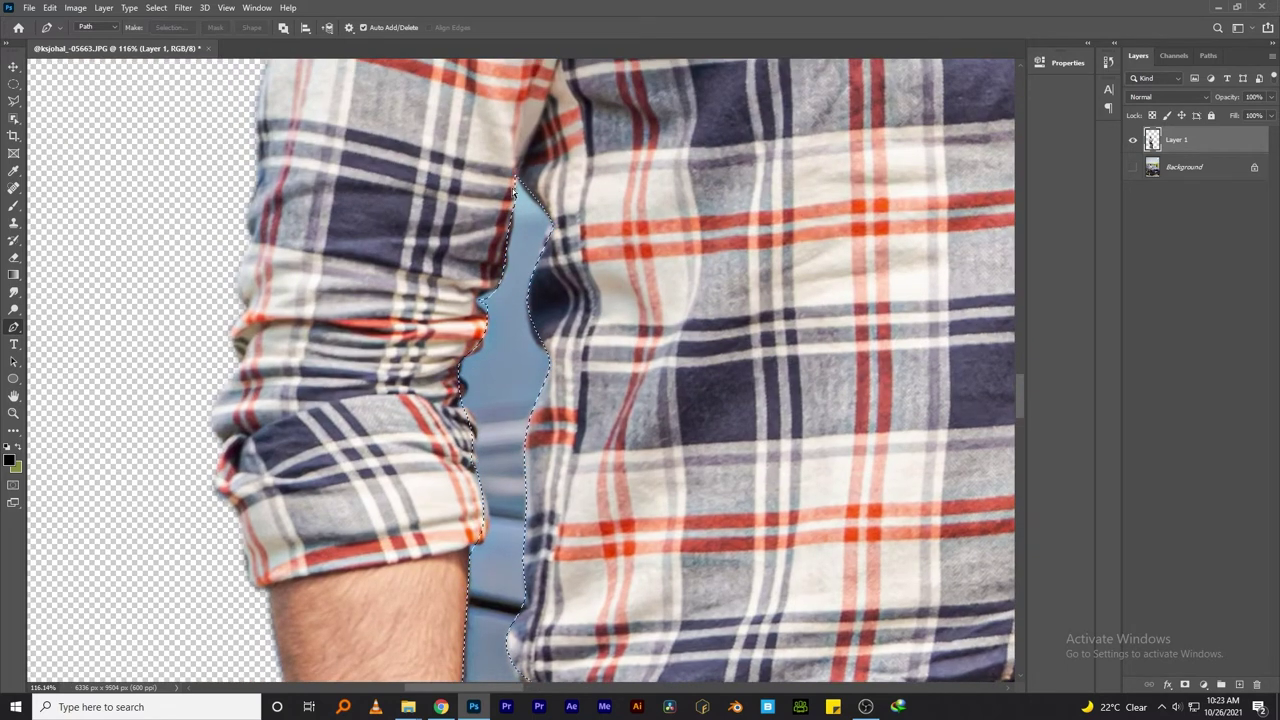
pyautogui.hotkey('shift', 'F6')
pyautogui.press('Return')
pyautogui.press('Delete')
pyautogui.hscroll(10, 586, 238)
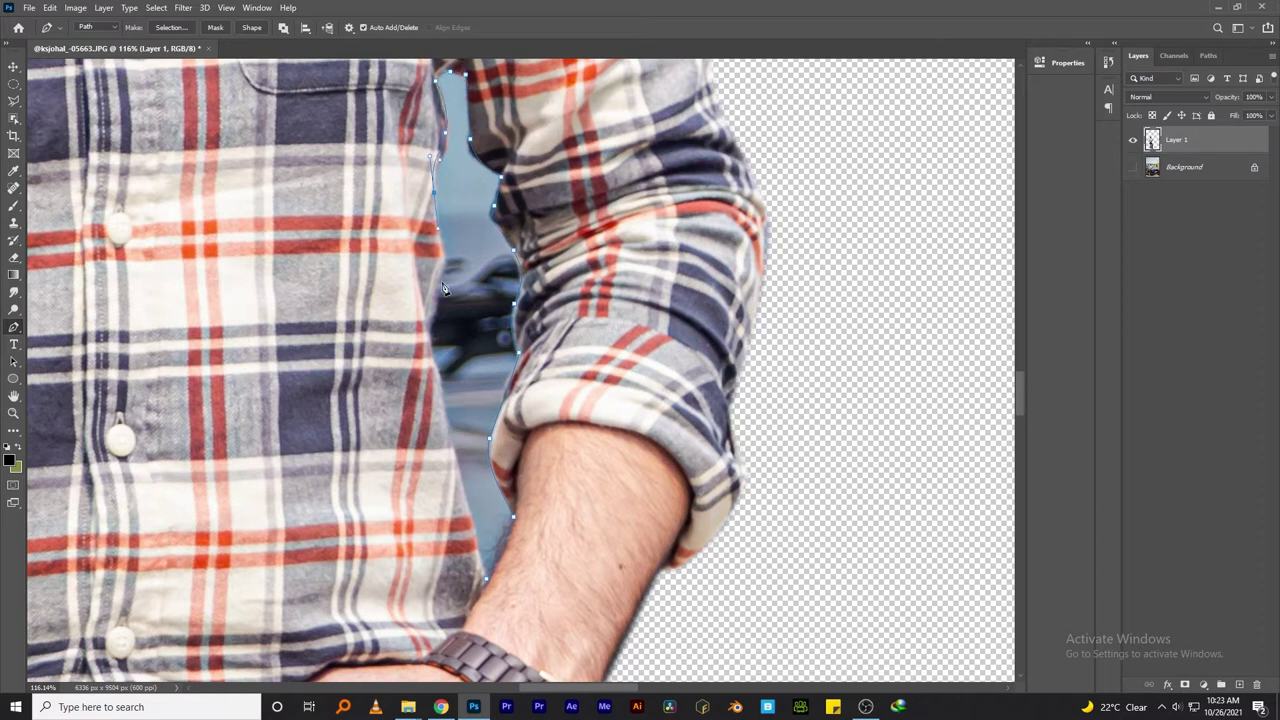
# Step: Select the second gap, feather it, and delete its background too
pyautogui.hotkey('ctrl', 'Return')
pyautogui.hotkey('shift', 'F6')
pyautogui.press('Return')
pyautogui.press('Delete')
pyautogui.scroll(-10, 548, 553)
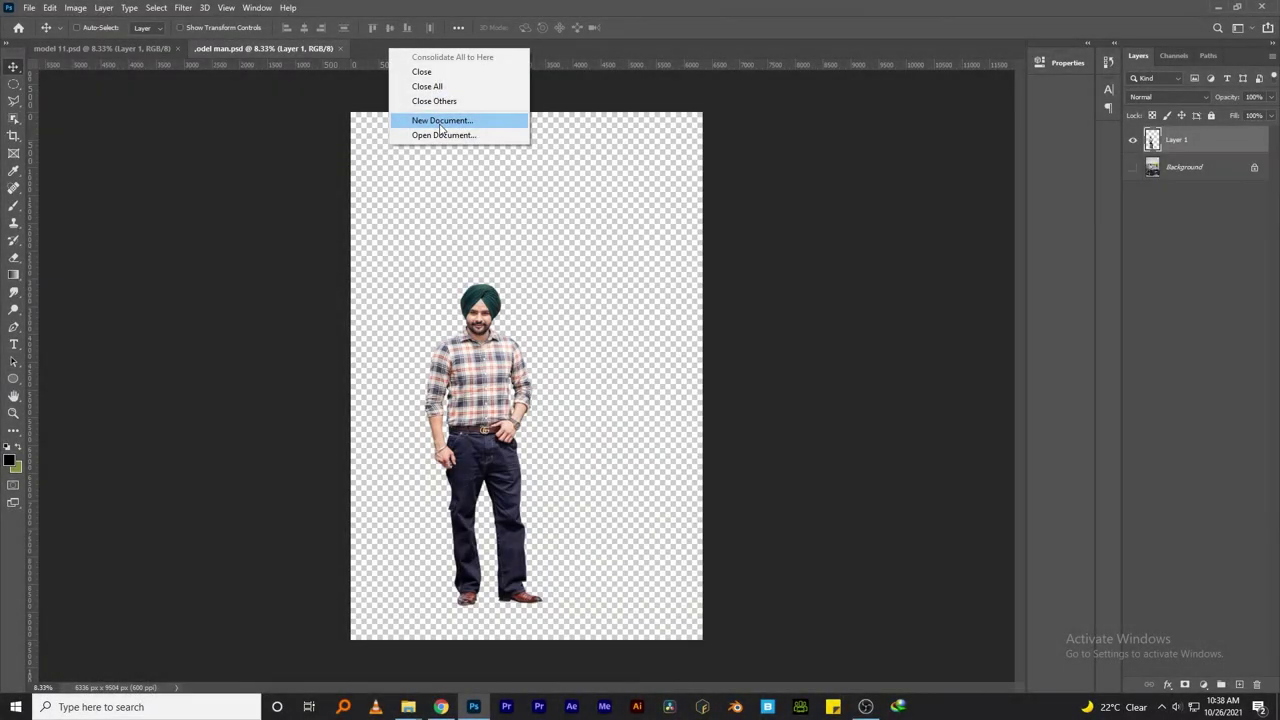
# Step: Create a new A4 document at 16-bit depth
pyautogui.click(440, 121)
pyautogui.click(473, 240)
pyautogui.click(955, 353)
pyautogui.click(955, 395)
pyautogui.click(905, 552)
# Step: Bring the man's cutout into the poster and shrink him to fit the page
pyautogui.click(250, 48)
pyautogui.moveTo(455, 490); pyautogui.dragTo(478, 450)
pyautogui.hotkey('ctrl', 't')
pyautogui.moveTo(657, 454); pyautogui.dragTo(452, 447)
pyautogui.press('Return')
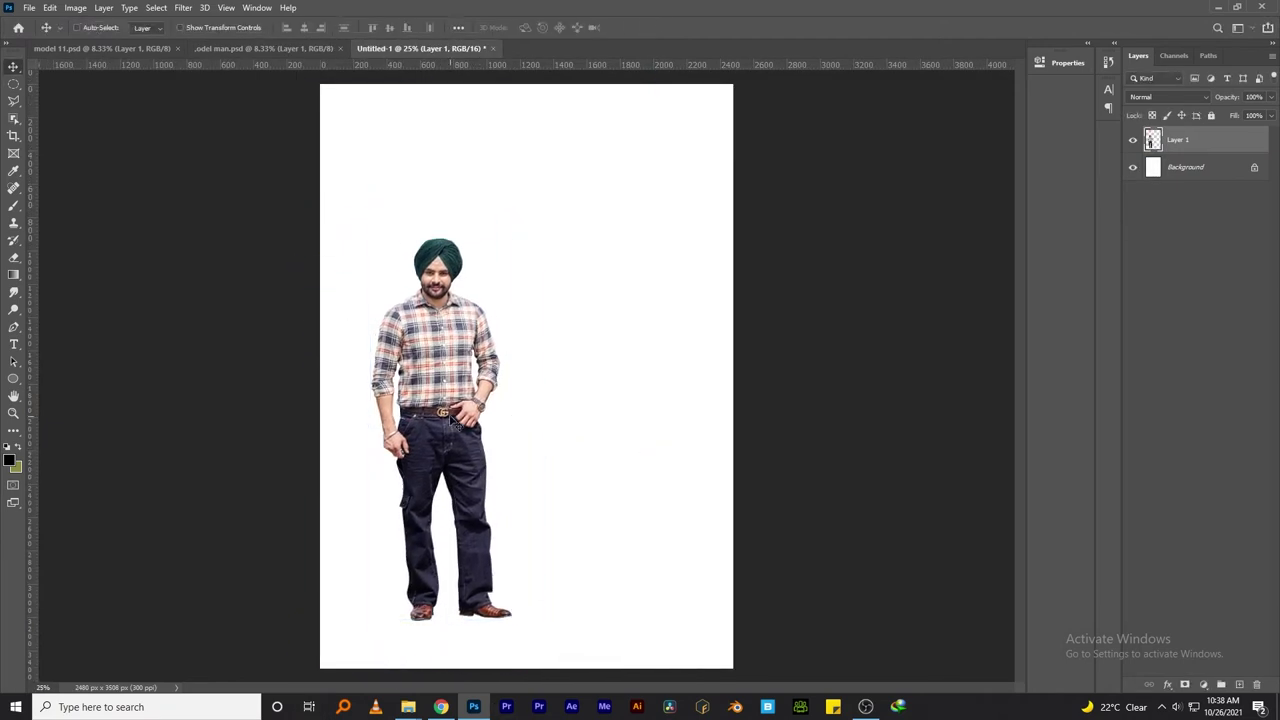
# Step: Paste the woman into the poster, scale her, and place her beside the man
pyautogui.hotkey('ctrl', 'Tab')
pyautogui.hotkey('ctrl', 'Tab')
pyautogui.hotkey('ctrl', 'Tab')
pyautogui.hotkey('ctrl', 'v')
pyautogui.hotkey('ctrl', 't')
pyautogui.moveTo(754, 680); pyautogui.dragTo(423, 537)
pyautogui.moveTo(374, 407); pyautogui.dragTo(565, 482)
pyautogui.moveTo(555, 351); pyautogui.dragTo(545, 287)
pyautogui.press('Return')
# Step: Move the woman's layer behind the man and fine-tune her position
pyautogui.moveTo(560, 450); pyautogui.dragTo(557, 478)
pyautogui.hotkey('ctrl', '[')
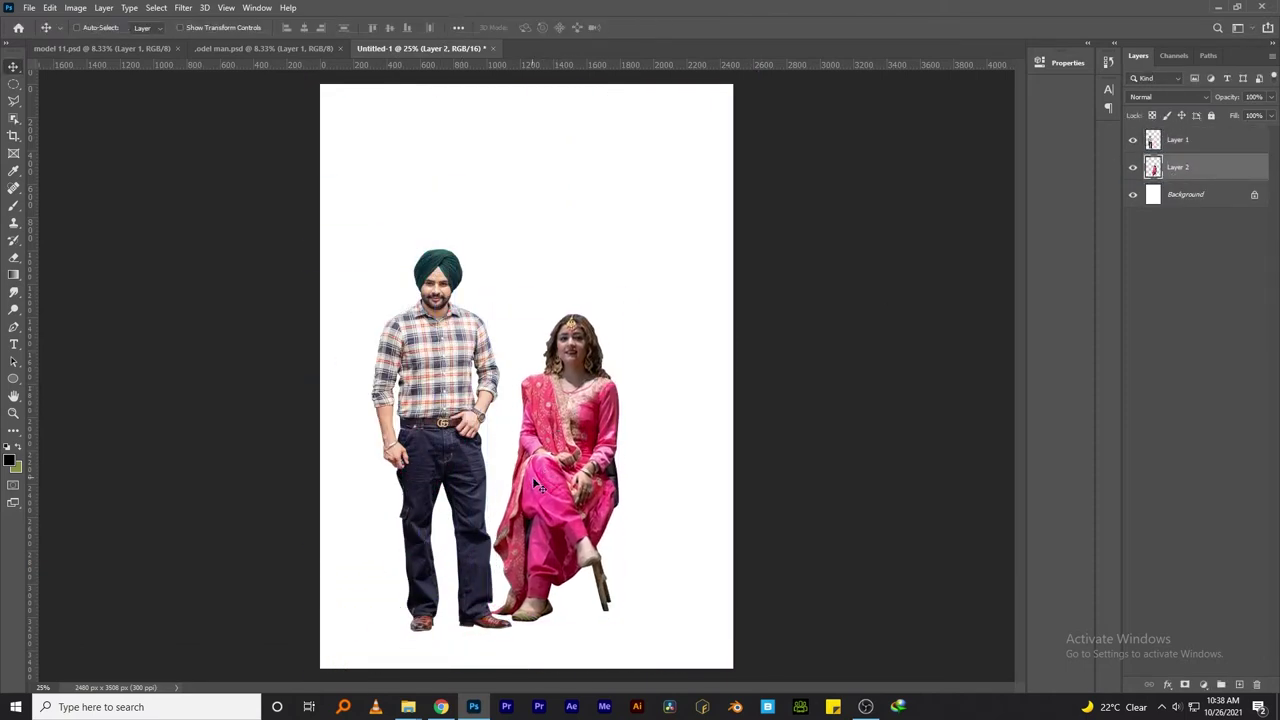
pyautogui.hotkey('shift', 'Left')
pyautogui.hotkey('shift', 'Left')
pyautogui.hotkey('shift', 'Left')
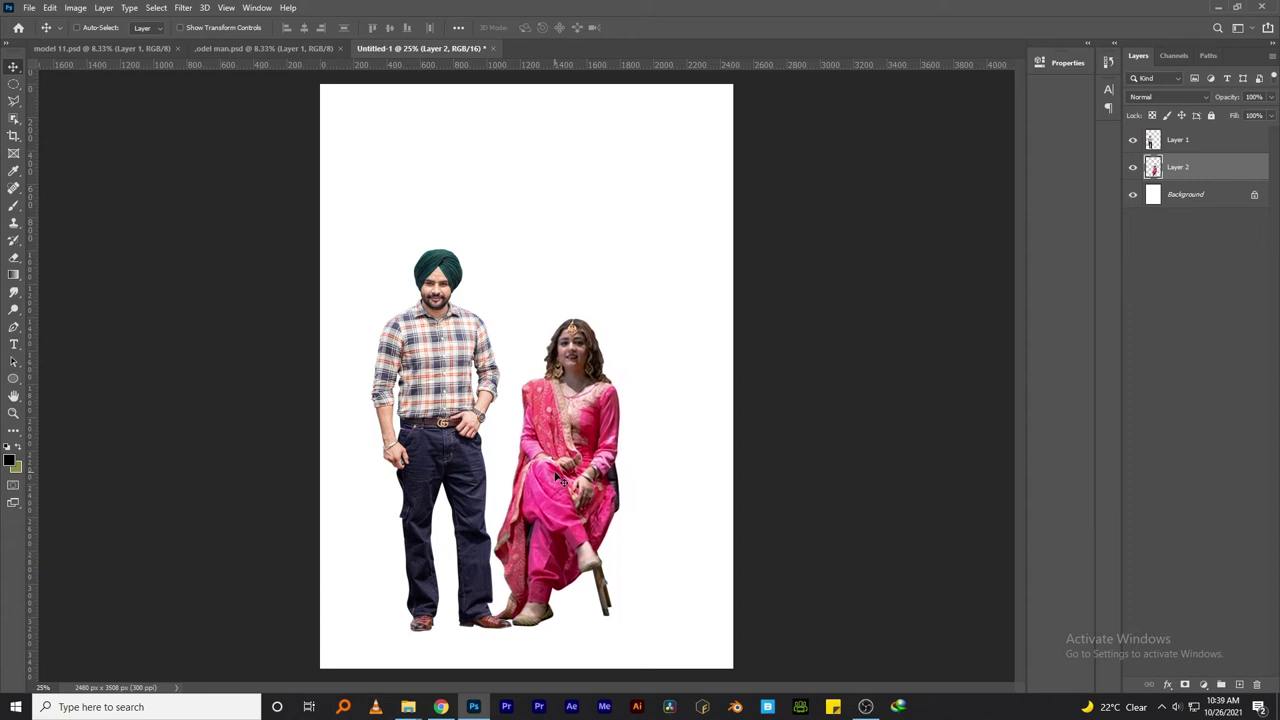
pyautogui.hotkey('shift', 'Right')
pyautogui.hotkey('shift', 'Right')
pyautogui.hotkey('shift', 'Right')
pyautogui.hotkey('shift', 'Right')
pyautogui.hotkey('shift', 'Right')
pyautogui.hotkey('shift', 'Right')
# Step: Scale and reposition both figures together as a pair, then reselect the man's layer
pyautogui.keyDown('shift'); pyautogui.click(1180, 140); pyautogui.keyUp('shift')
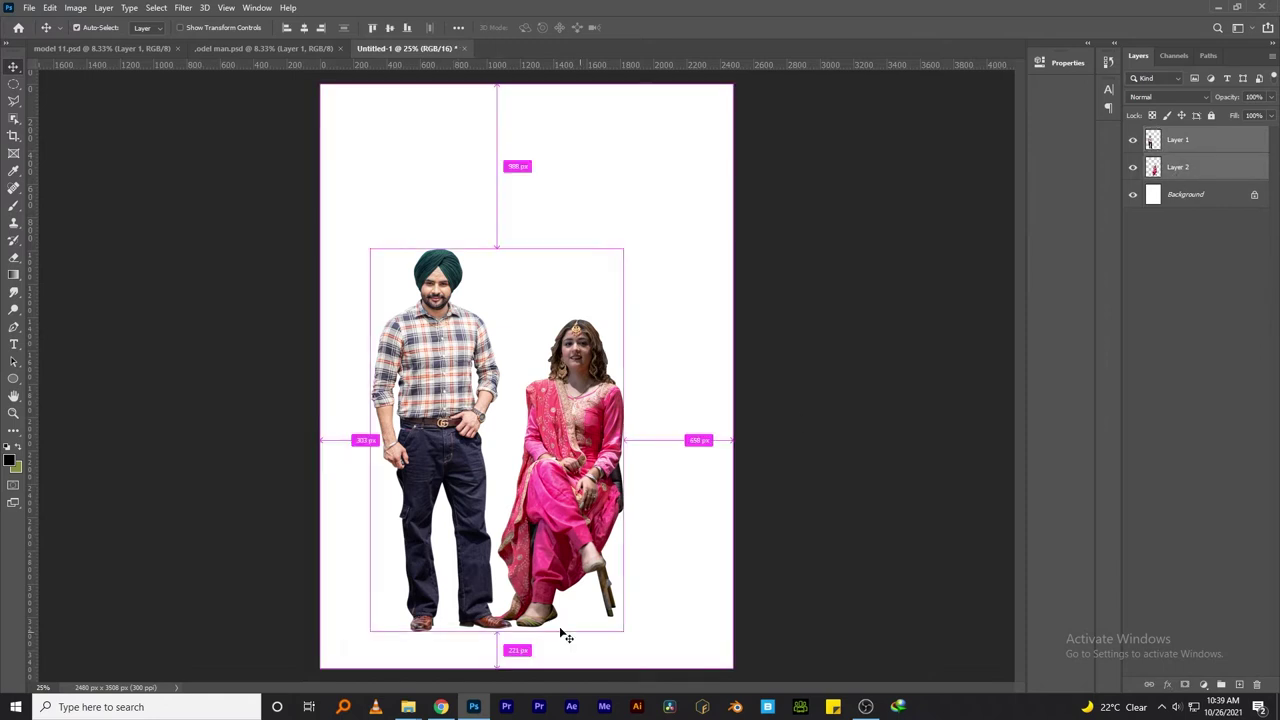
pyautogui.hotkey('ctrl', 't')
pyautogui.moveTo(563, 632); pyautogui.dragTo(563, 663)
pyautogui.moveTo(535, 593); pyautogui.dragTo(547, 566)
pyautogui.press('Return')
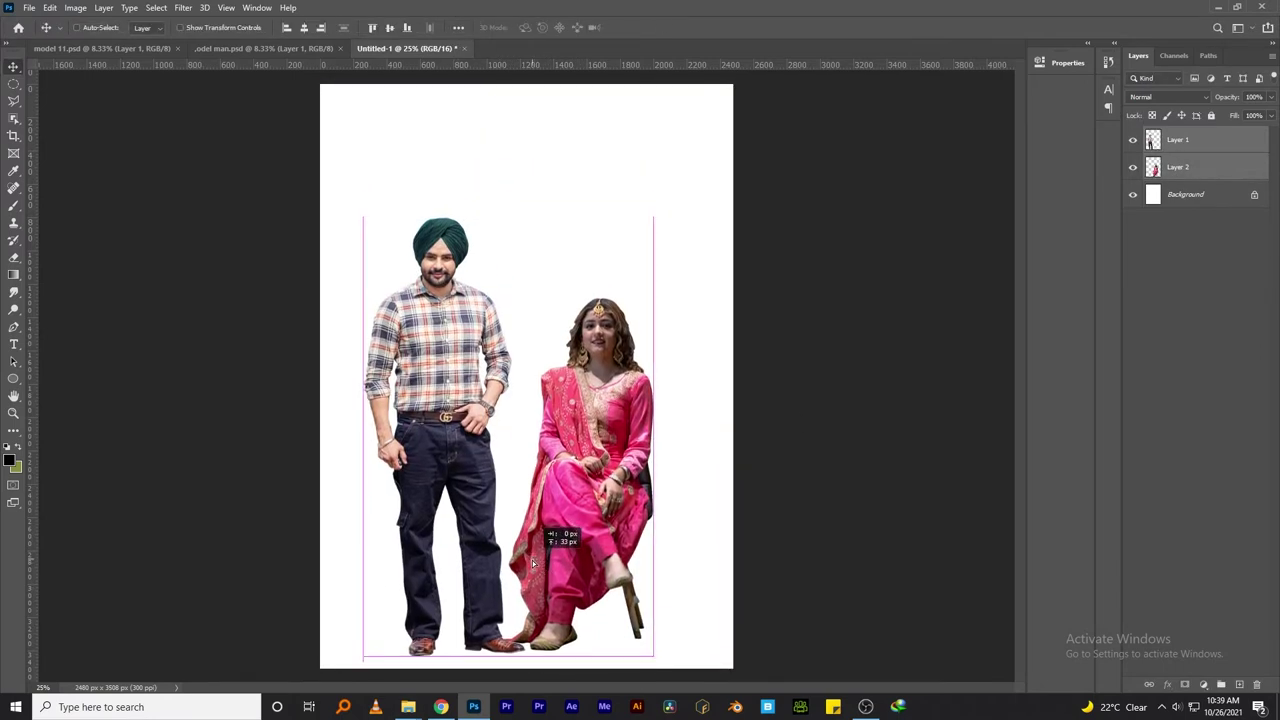
pyautogui.hotkey('ctrl', 't')
pyautogui.moveTo(505, 230); pyautogui.dragTo(505, 253)
pyautogui.press('Return')
pyautogui.click(1137, 254)
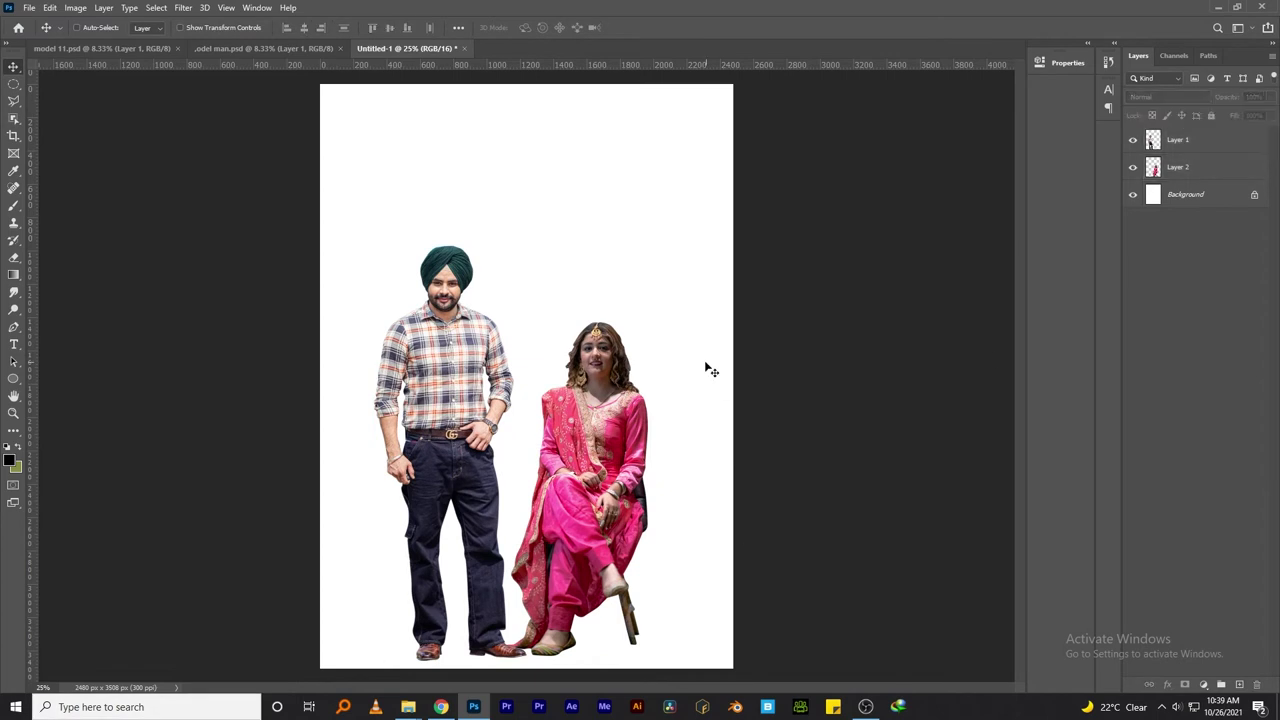
pyautogui.click(465, 625)
pyautogui.click(409, 707)
# Step: Browse the stock folder on Stuff (G:), previewing the frank-mckenna image
pyautogui.click(50, 296)
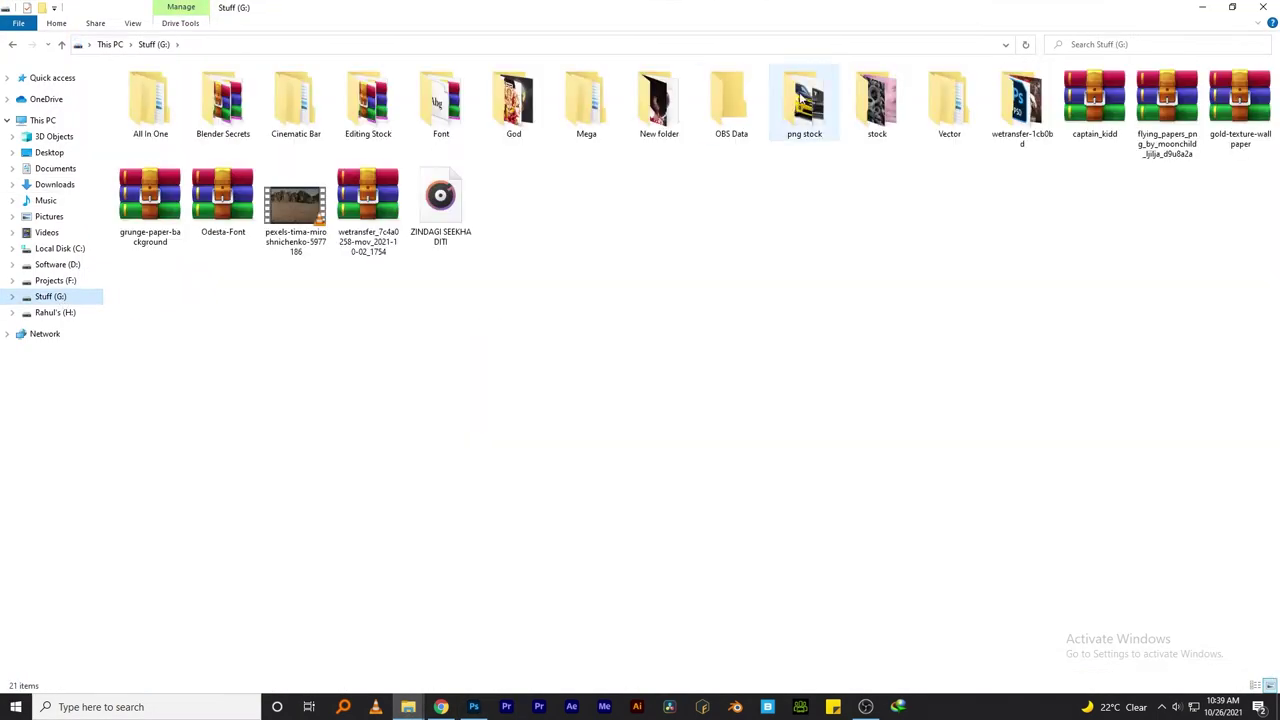
pyautogui.doubleClick(877, 100)
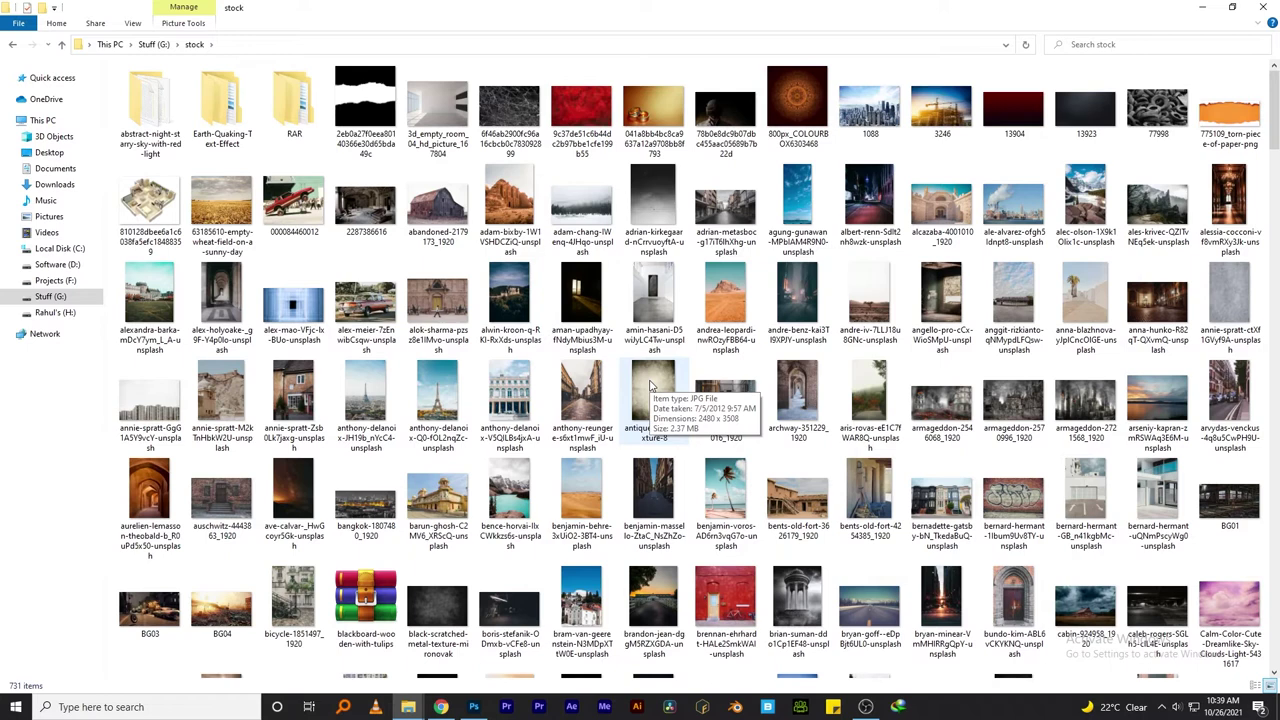
pyautogui.scroll(-3, 622, 403)
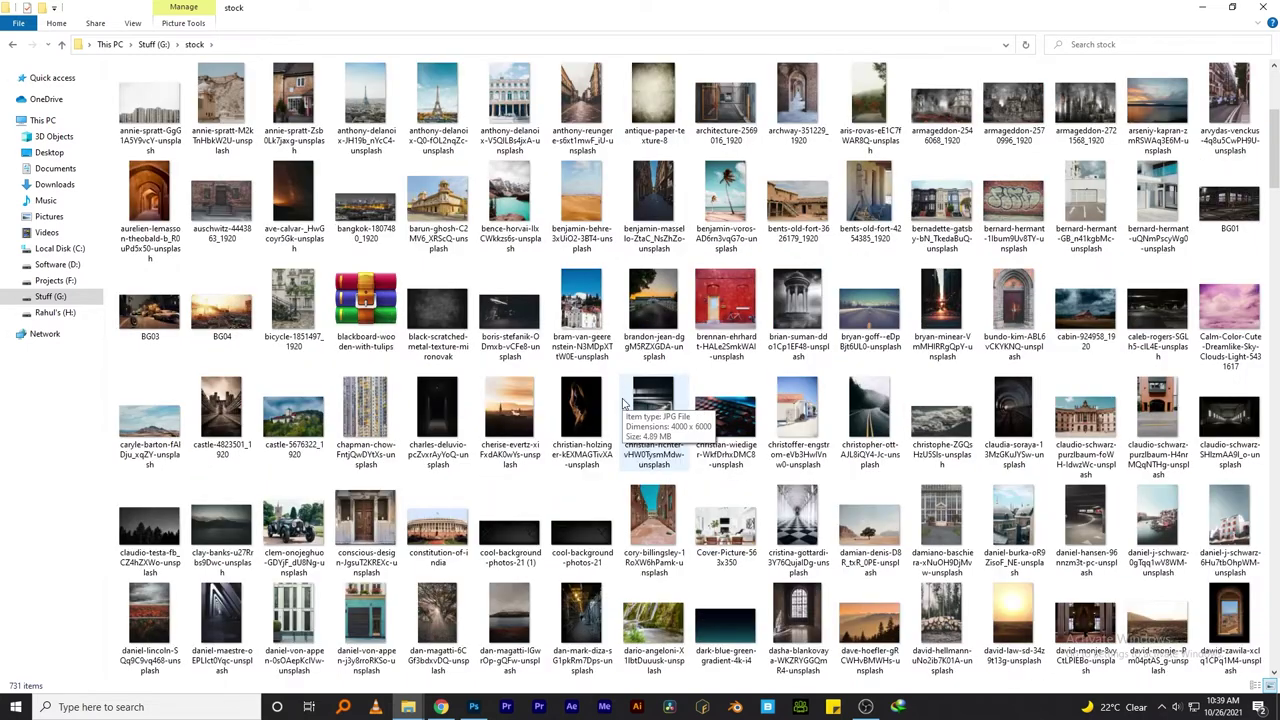
pyautogui.scroll(-3, 713, 477)
pyautogui.doubleClick(1229, 612)
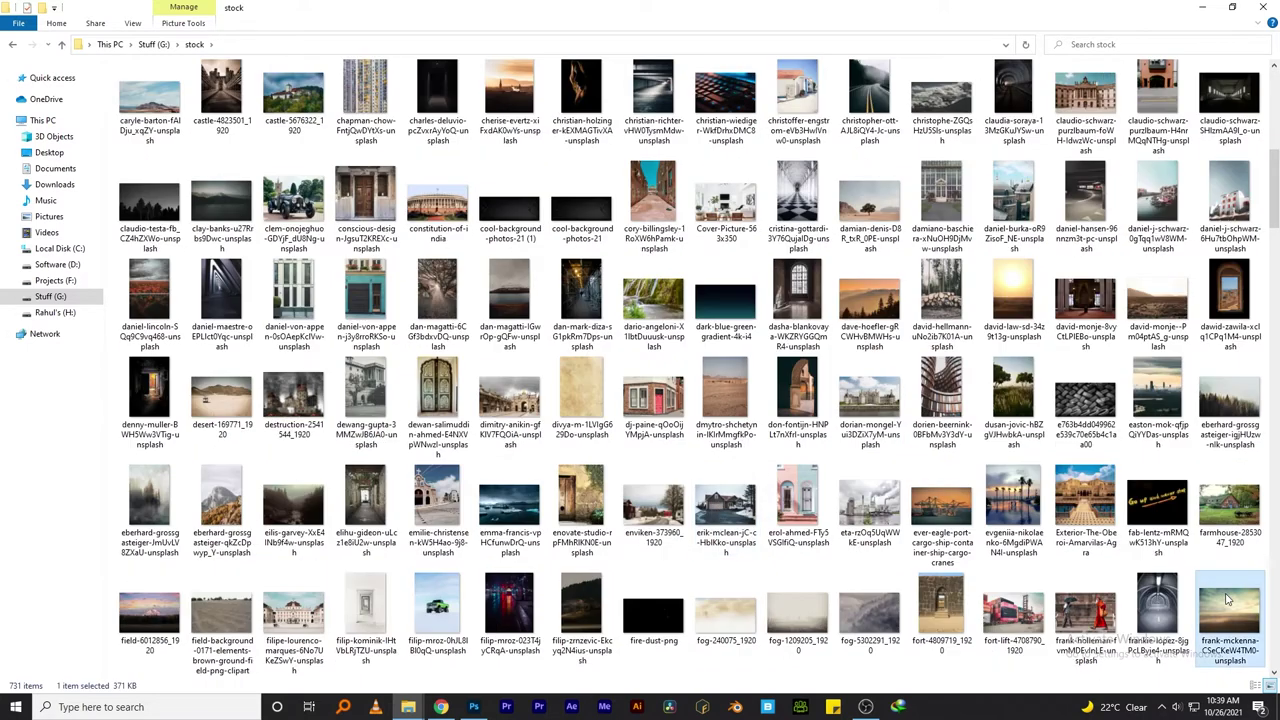
pyautogui.hotkey('alt', 'F4')
pyautogui.scroll(-3, 294, 613)
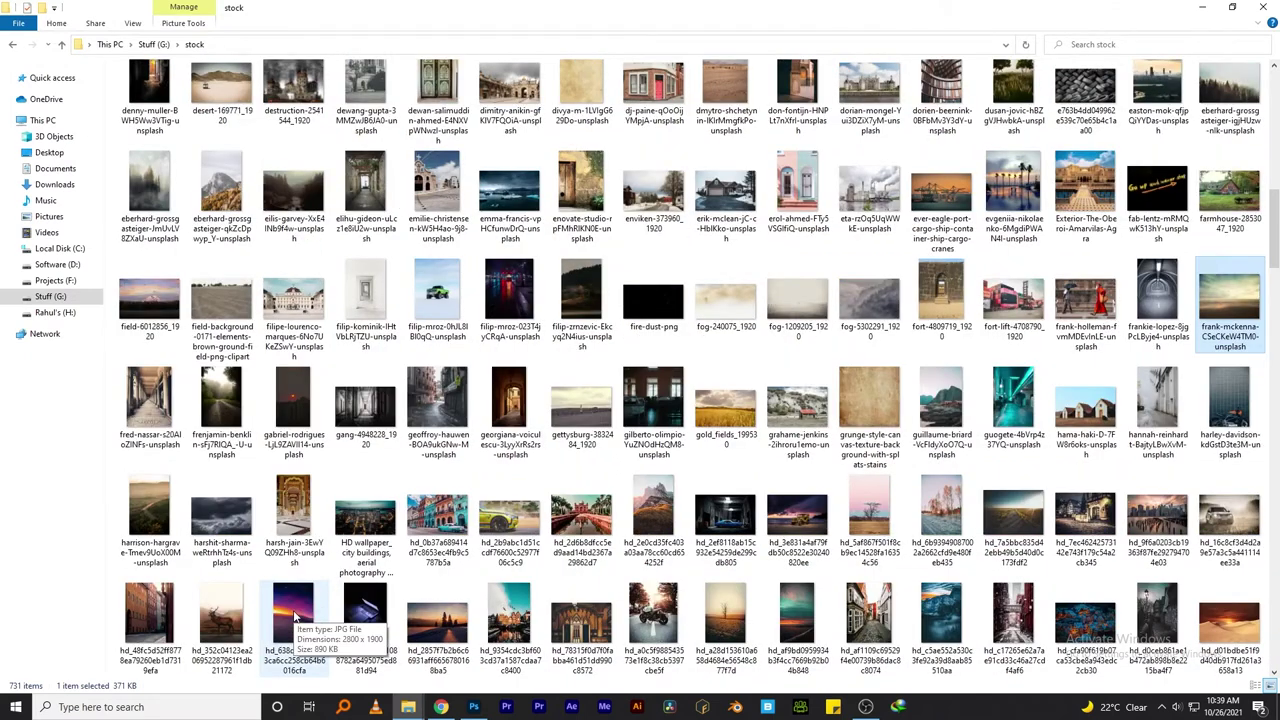
pyautogui.scroll(-3, 294, 613)
pyautogui.scroll(-3, 295, 617)
# Step: Place the balcony image, move it behind the couple, and shrink it slightly
pyautogui.moveTo(725, 610); pyautogui.dragTo(553, 544)
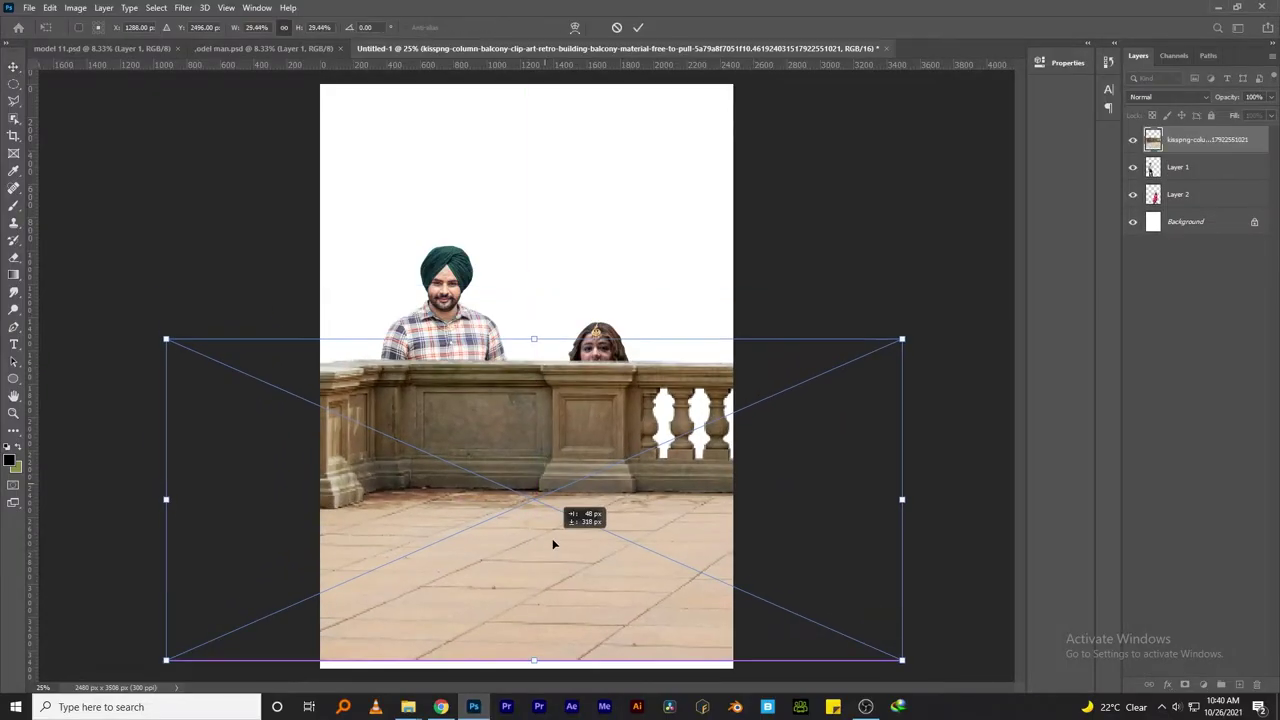
pyautogui.press('Return')
pyautogui.moveTo(1200, 140); pyautogui.dragTo(1193, 204)
pyautogui.hotkey('ctrl', 't')
pyautogui.moveTo(536, 414); pyautogui.dragTo(543, 429)
pyautogui.press('Return')
# Step: Reposition and slightly shrink the couple together on the balcony floor
pyautogui.click(1178, 166)
pyautogui.keyDown('shift'); pyautogui.click(1178, 139); pyautogui.keyUp('shift')
pyautogui.hotkey('ctrl', 't')
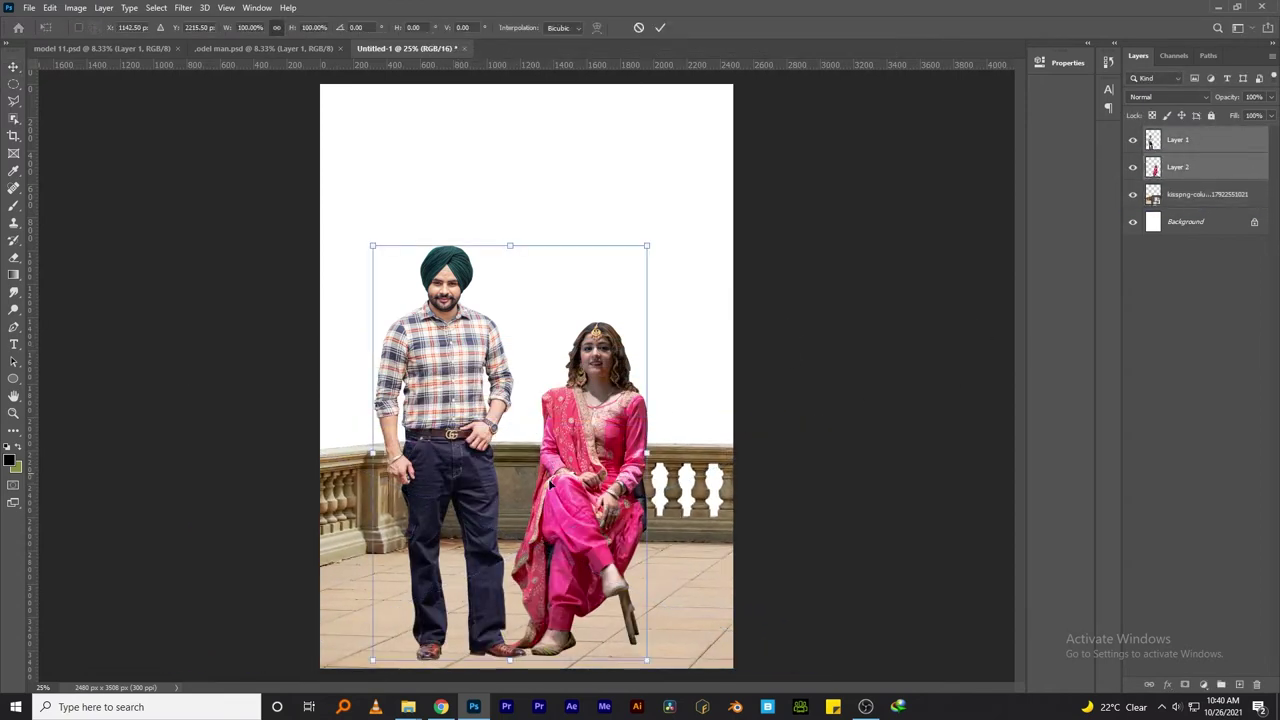
pyautogui.press('Return')
pyautogui.moveTo(549, 484); pyautogui.dragTo(498, 405)
pyautogui.hotkey('ctrl', 't')
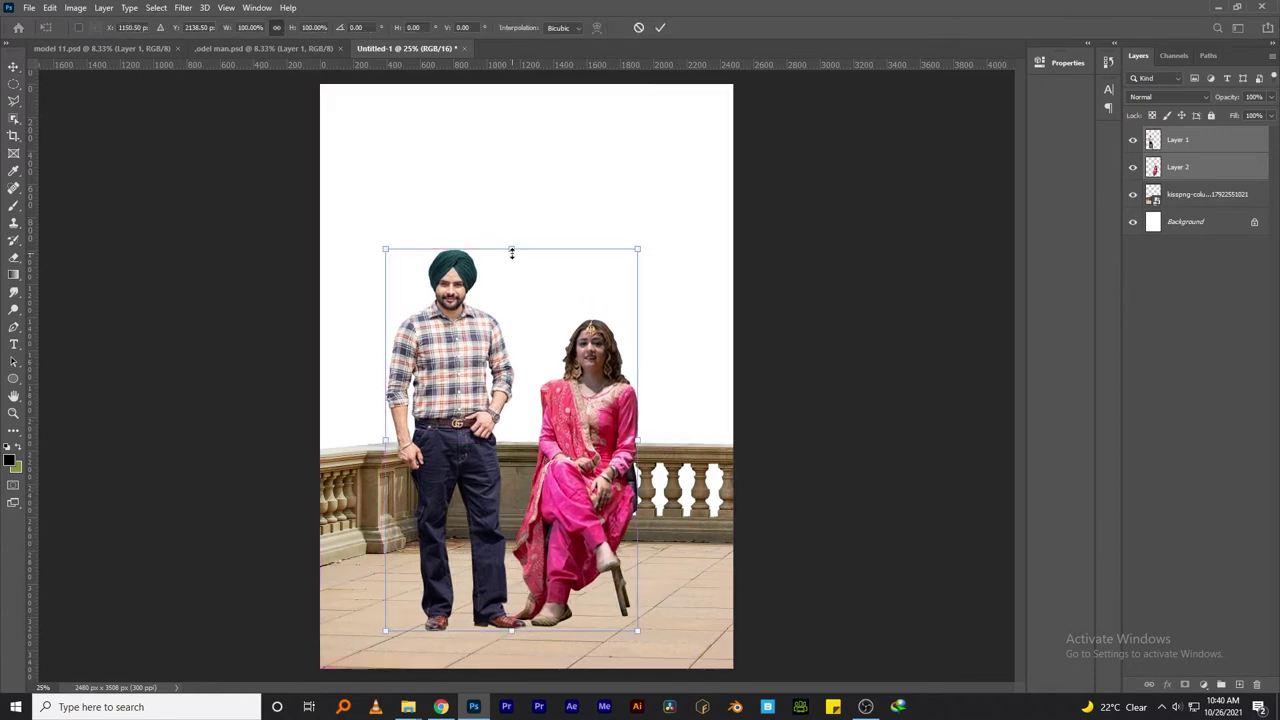
pyautogui.moveTo(509, 249); pyautogui.dragTo(509, 266)
pyautogui.press('Return')
# Step: Save the poster as poster sec.psd and add a new empty Shadow layer
pyautogui.click(1196, 198)
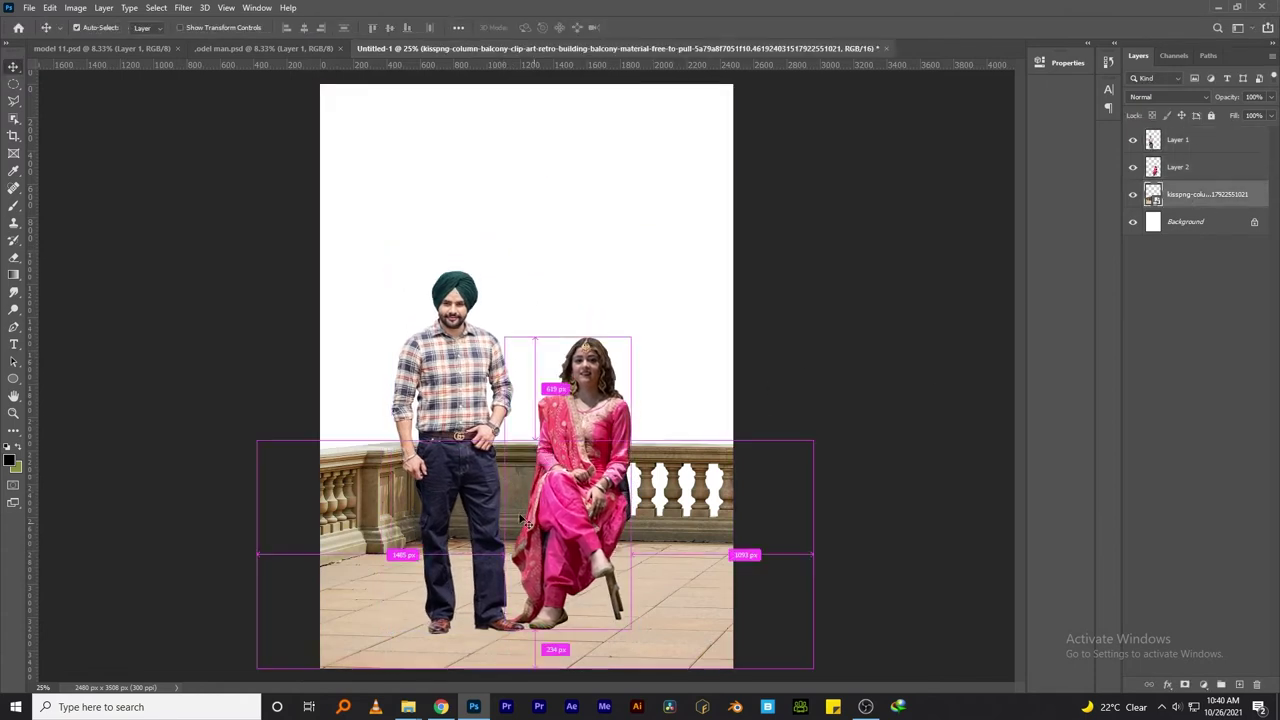
pyautogui.hotkey('ctrl', 'shift', 's')
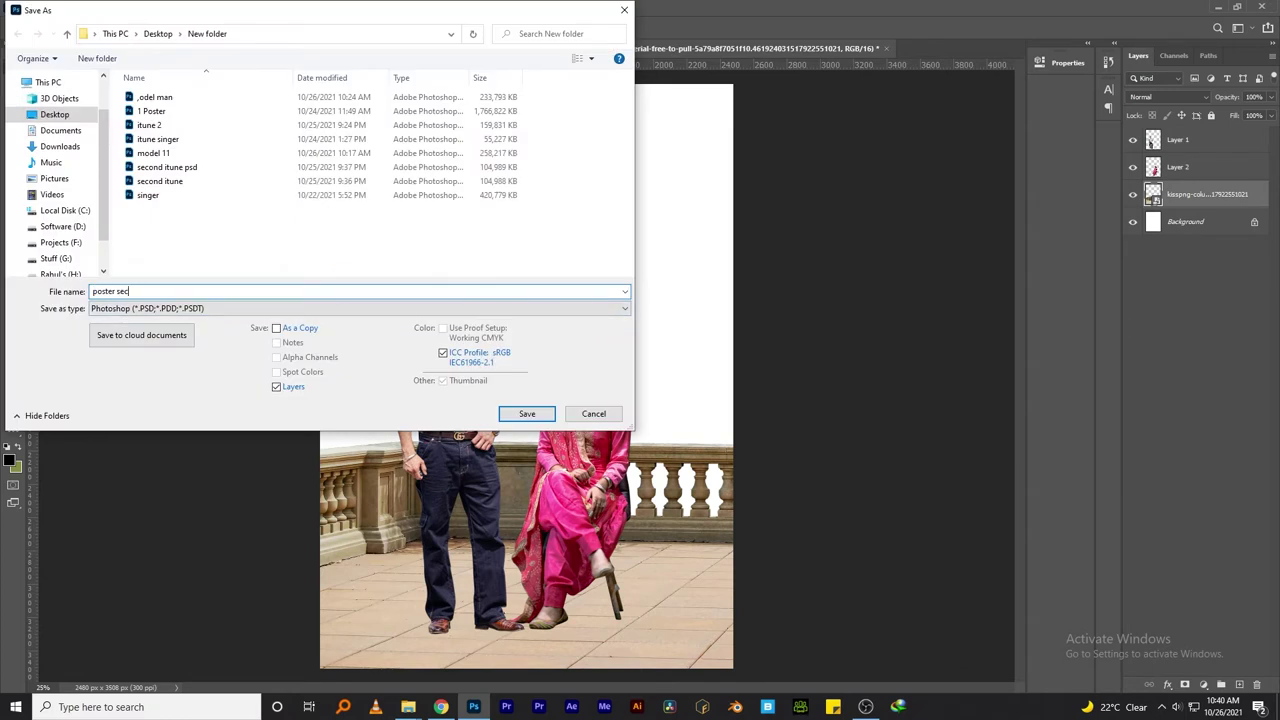
pyautogui.press('Return')
pyautogui.hotkey('ctrl', 'shift', 'alt', 'n')
pyautogui.write('Shadow')
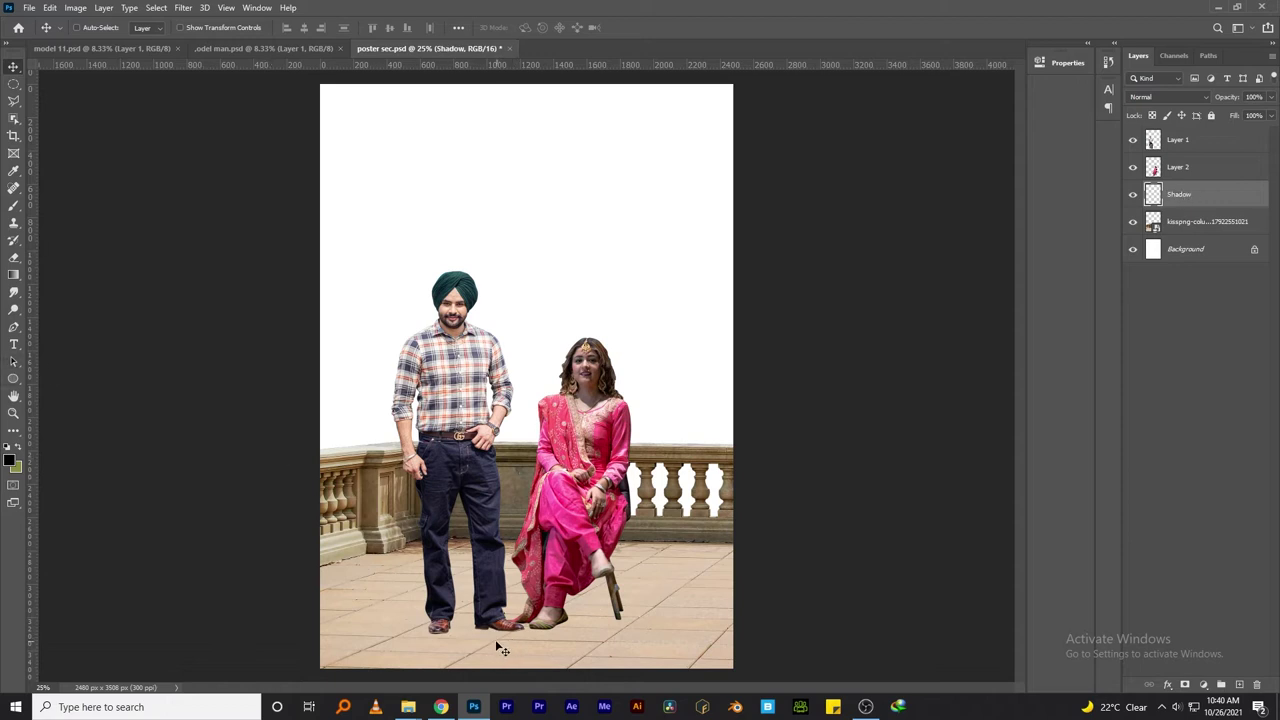
# Step: Paint a soft black dot and flatten it into a shadow under the couple's feet
pyautogui.press('b')
pyautogui.click(566, 248)
pyautogui.hotkey('ctrl', 't')
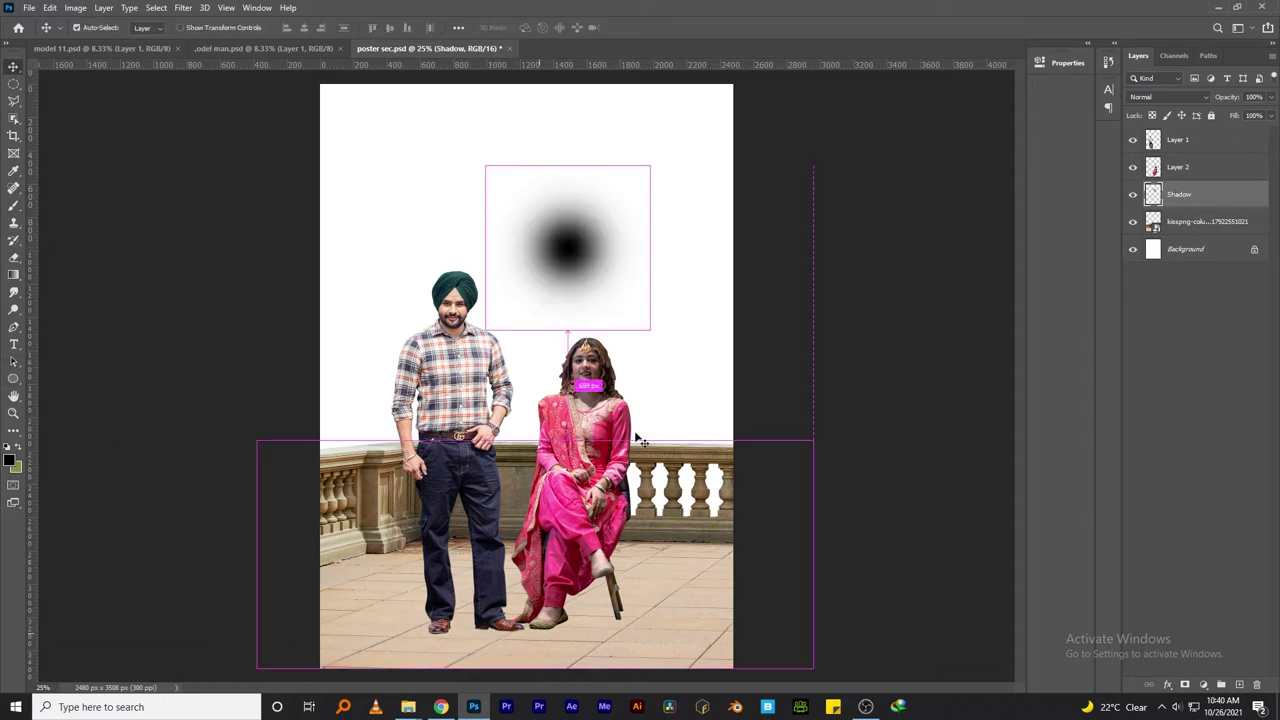
pyautogui.moveTo(572, 333)
pyautogui.mouseDown()
pyautogui.moveTo(567, 180)
pyautogui.moveTo(540, 640)
pyautogui.mouseUp()
pyautogui.press('Return')
pyautogui.scroll(5, 545, 660)
# Step: Slant, nudge and narrow the shadow to fit beneath the man's shoe
pyautogui.hotkey('ctrl', 't')
pyautogui.moveTo(517, 614); pyautogui.dragTo(516, 622)
pyautogui.keyDown('ctrl'); pyautogui.moveTo(159, 571); pyautogui.dragTo(122, 573); pyautogui.keyUp('ctrl')
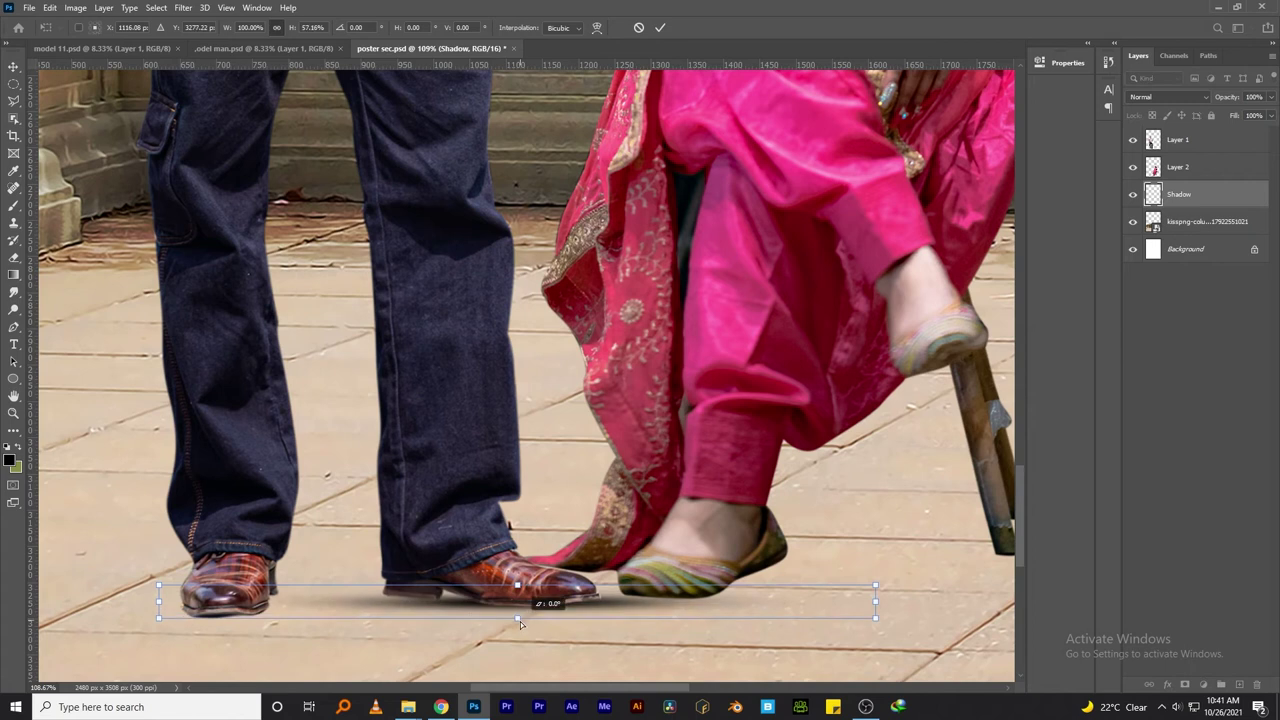
pyautogui.press('Return')
pyautogui.moveTo(526, 602); pyautogui.dragTo(566, 618)
pyautogui.hotkey('ctrl', 't')
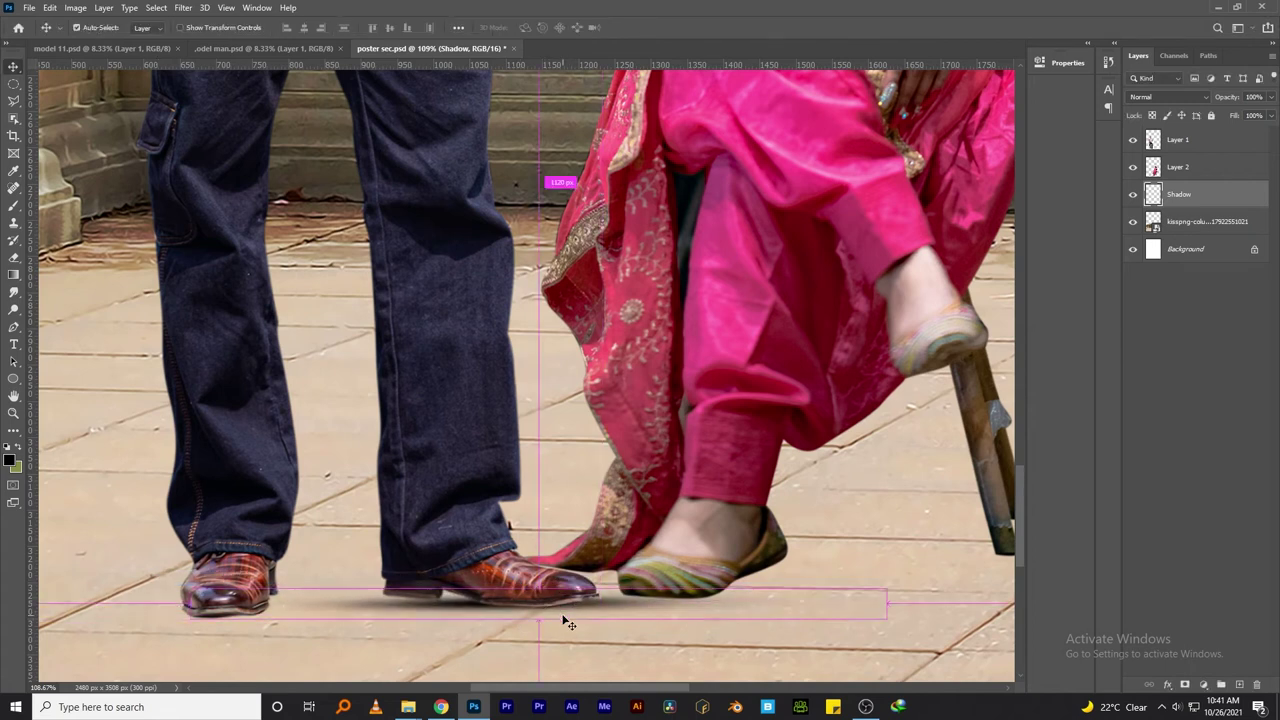
pyautogui.keyDown('alt'); pyautogui.moveTo(190, 601); pyautogui.dragTo(316, 603); pyautogui.keyUp('alt')
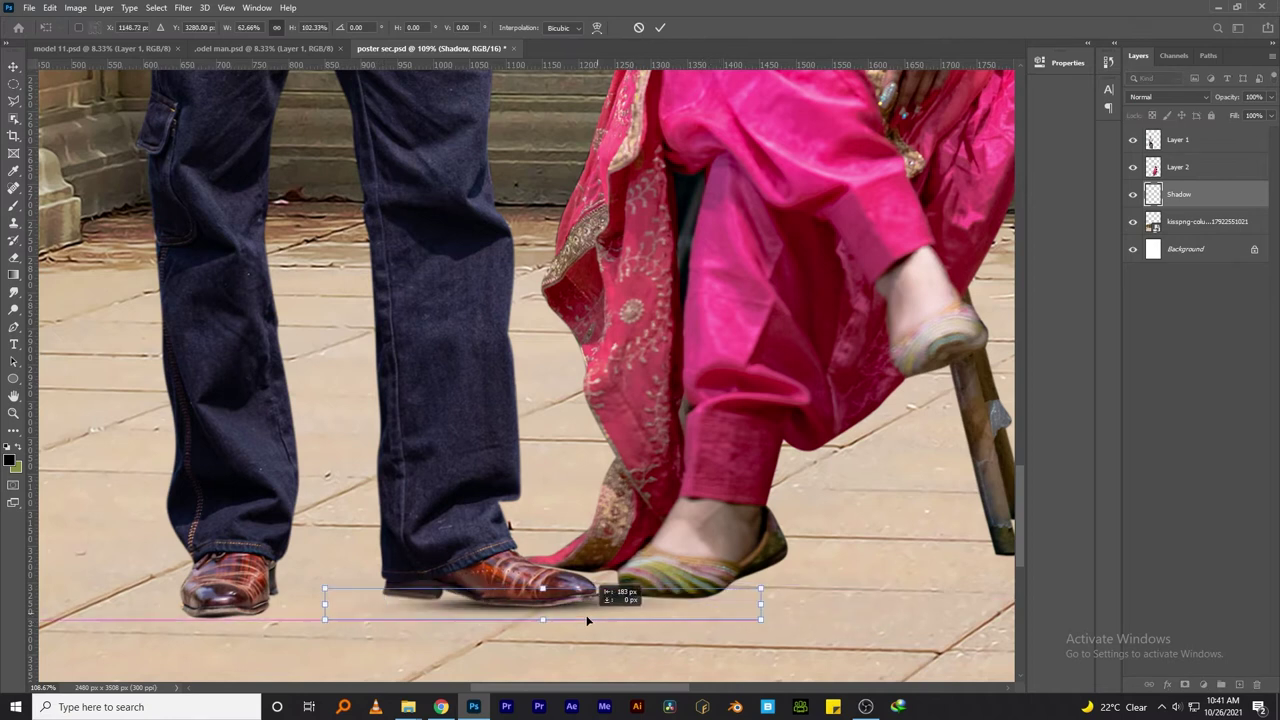
pyautogui.press('Return')
# Step: Duplicate the shadow and slant the copy under the man's other shoe
pyautogui.hotkey('ctrl', 'alt', 't')
pyautogui.moveTo(589, 618)
pyautogui.mouseDown()
pyautogui.moveTo(457, 614)
pyautogui.moveTo(474, 600)
pyautogui.moveTo(242, 621)
pyautogui.mouseUp()
pyautogui.press('Return')
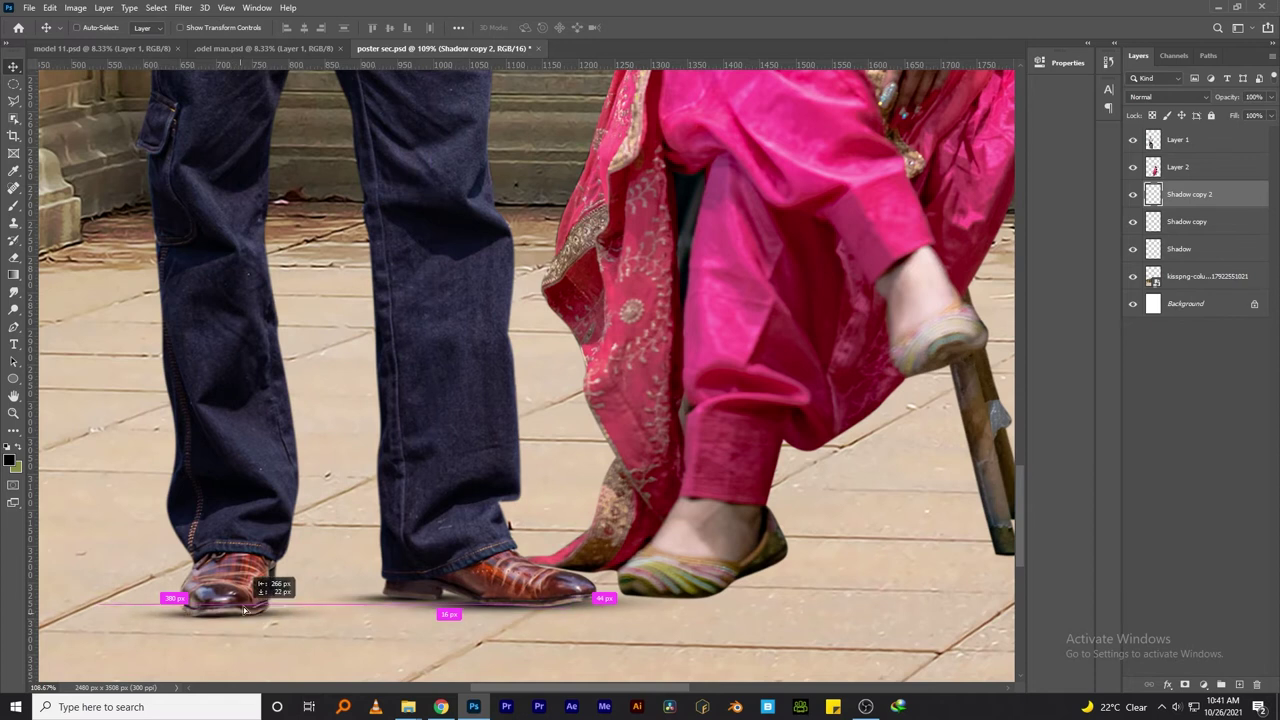
pyautogui.hotkey('ctrl', 't')
pyautogui.keyDown('ctrl'); pyautogui.moveTo(165, 612); pyautogui.dragTo(689, 610); pyautogui.keyUp('ctrl')
pyautogui.press('Return')
# Step: Copy a shadow for the woman's shoe and place one under the stool-leg tip
pyautogui.hscroll(3, 689, 610)
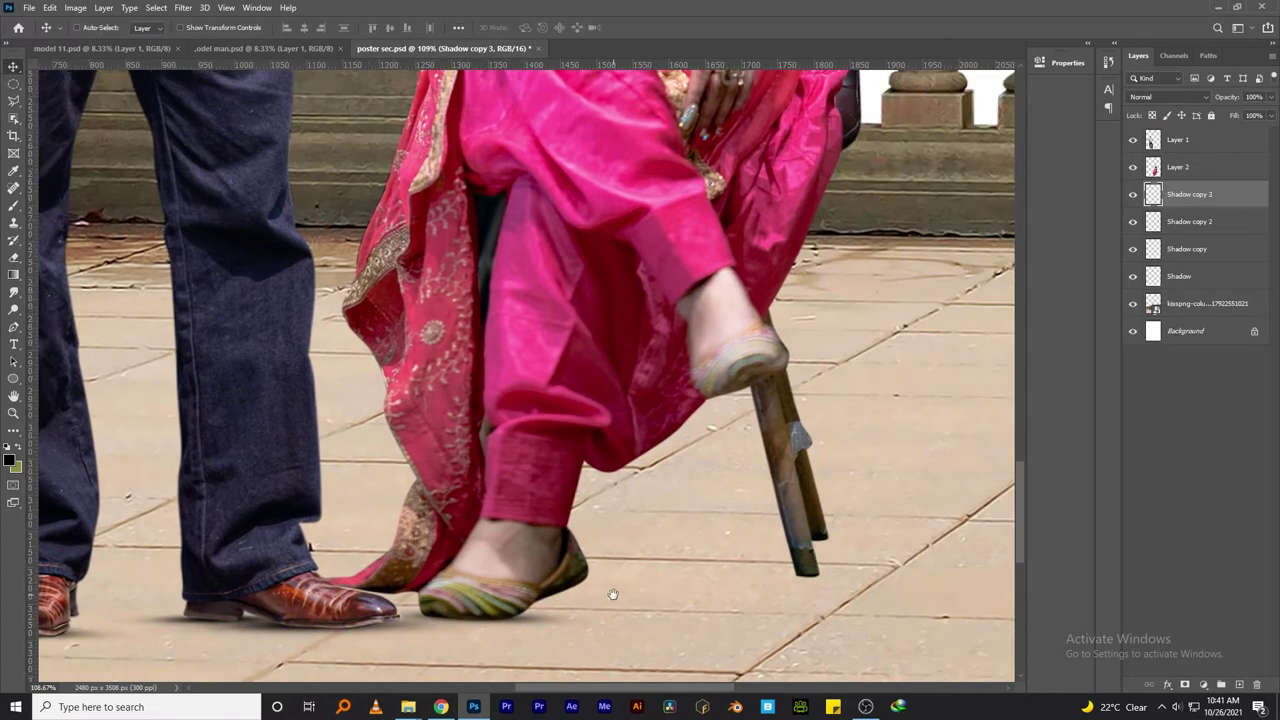
pyautogui.hotkey('ctrl', 't')
pyautogui.press('Return')
pyautogui.keyDown('alt'); pyautogui.moveTo(577, 614); pyautogui.dragTo(882, 582); pyautogui.keyUp('alt')
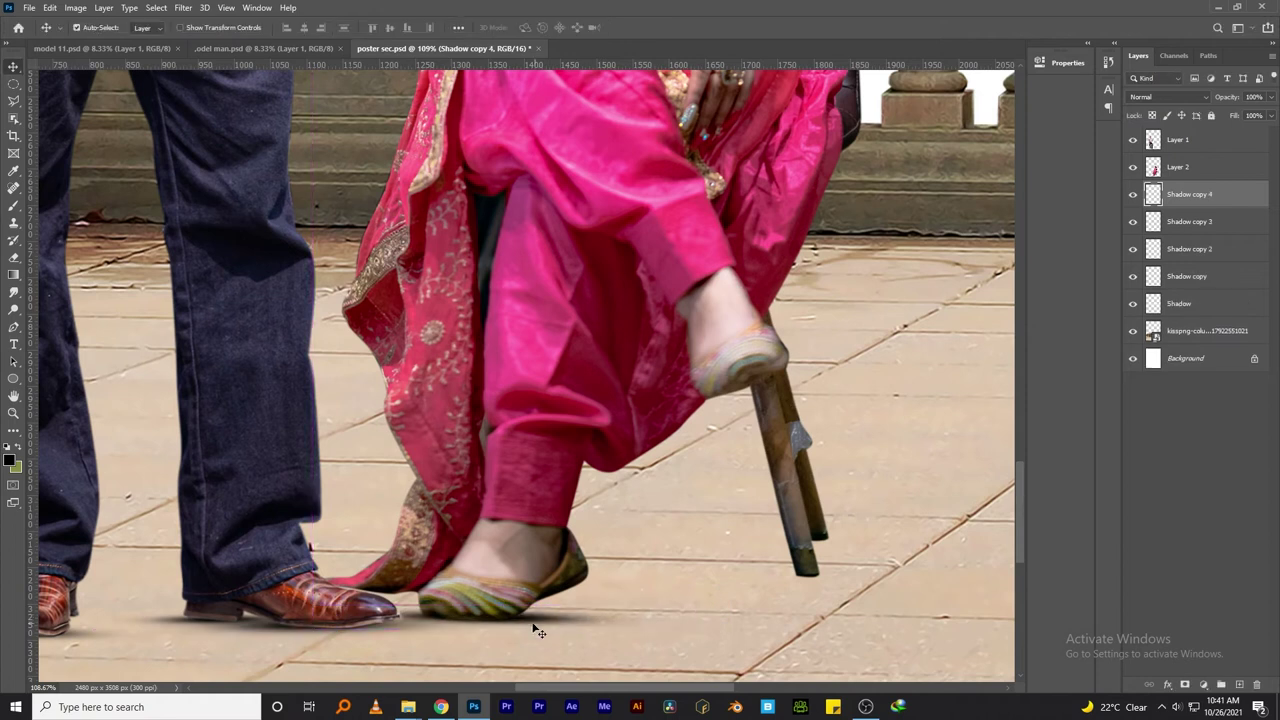
# Step: Stretch and reshape the stool-leg shadow, pulling its left edge in and widening it right
pyautogui.hotkey('ctrl', 't')
pyautogui.scroll(-3, 882, 582)
pyautogui.scroll(2, 500, 522)
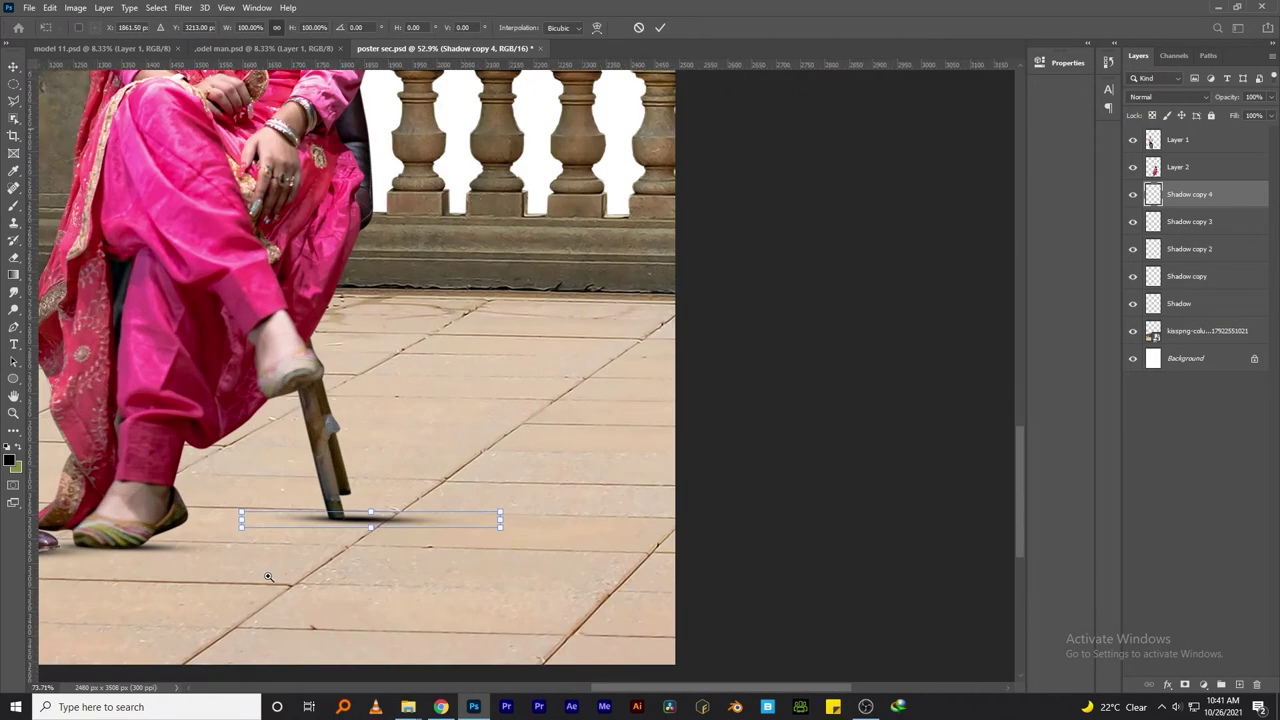
pyautogui.moveTo(500, 522); pyautogui.dragTo(505, 522)
pyautogui.press('Return')
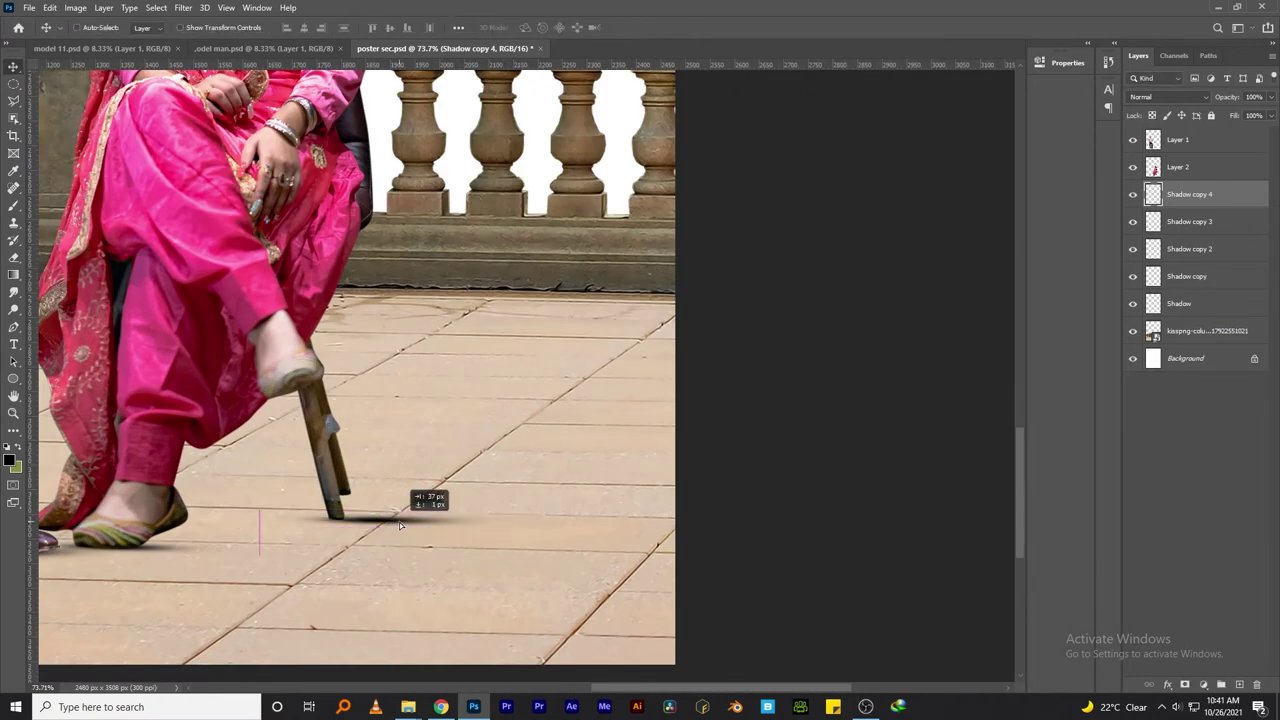
pyautogui.hotkey('ctrl', 't')
pyautogui.moveTo(229, 518); pyautogui.dragTo(281, 518)
pyautogui.moveTo(418, 522); pyautogui.dragTo(547, 520)
pyautogui.press('Return')
# Step: Slide the shadow under the stool leg and duplicate it under the rear leg tip
pyautogui.hotkey('ctrl', '0')
pyautogui.moveTo(639, 644); pyautogui.dragTo(850, 644)
pyautogui.moveTo(643, 509)
pyautogui.mouseDown()
pyautogui.moveTo(500, 511)
pyautogui.moveTo(510, 515)
pyautogui.mouseUp()
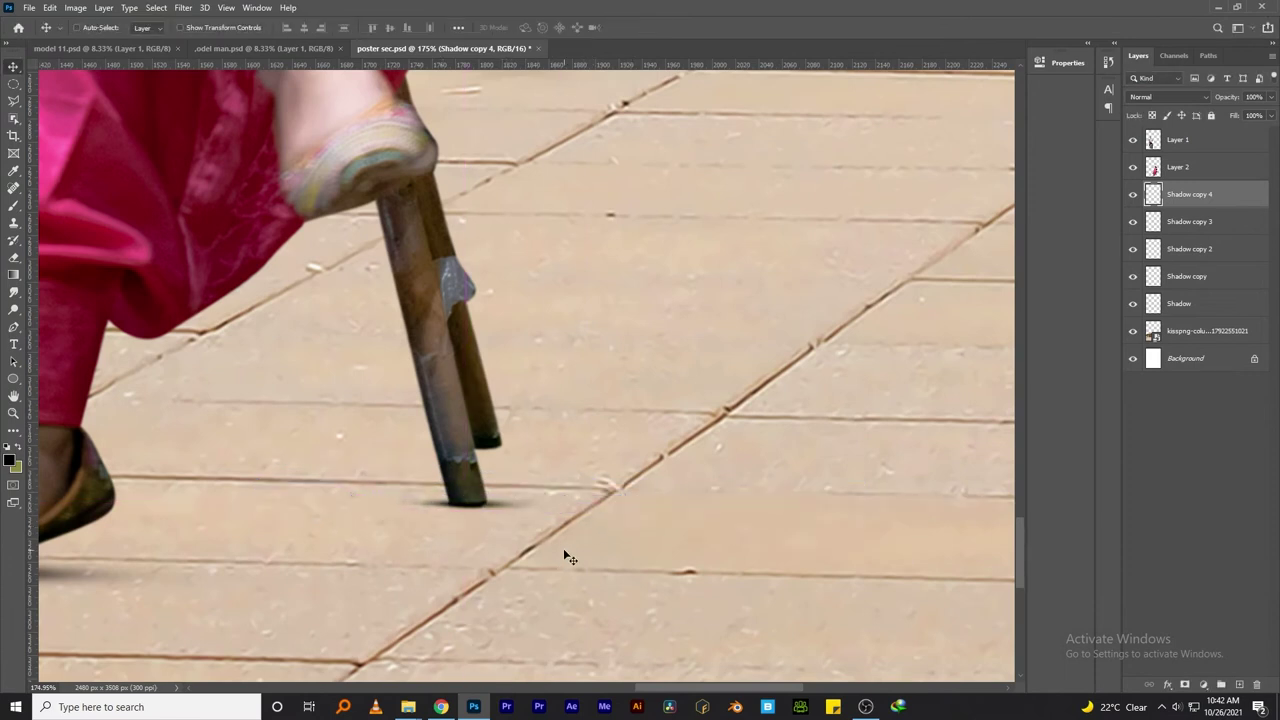
pyautogui.hotkey('ctrl', 'j')
pyautogui.moveTo(500, 511); pyautogui.dragTo(508, 452)
pyautogui.hotkey('ctrl', '0')
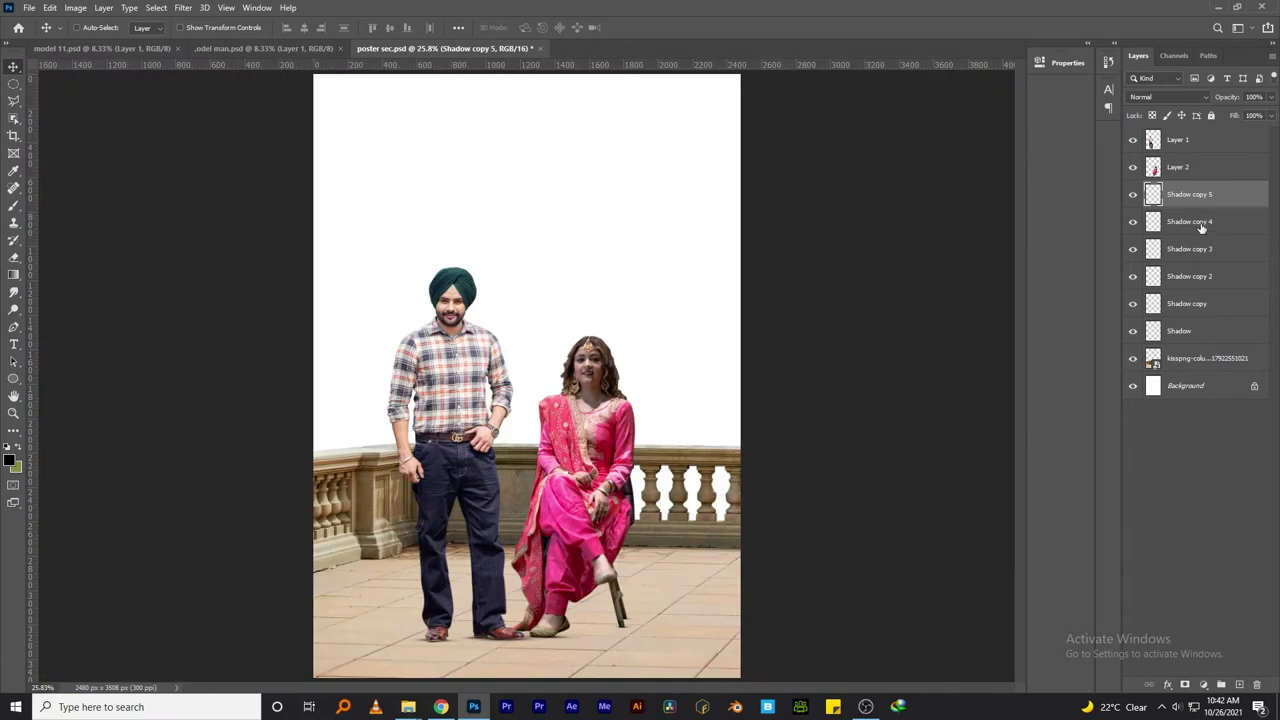
pyautogui.hotkey('ctrl', 'j')
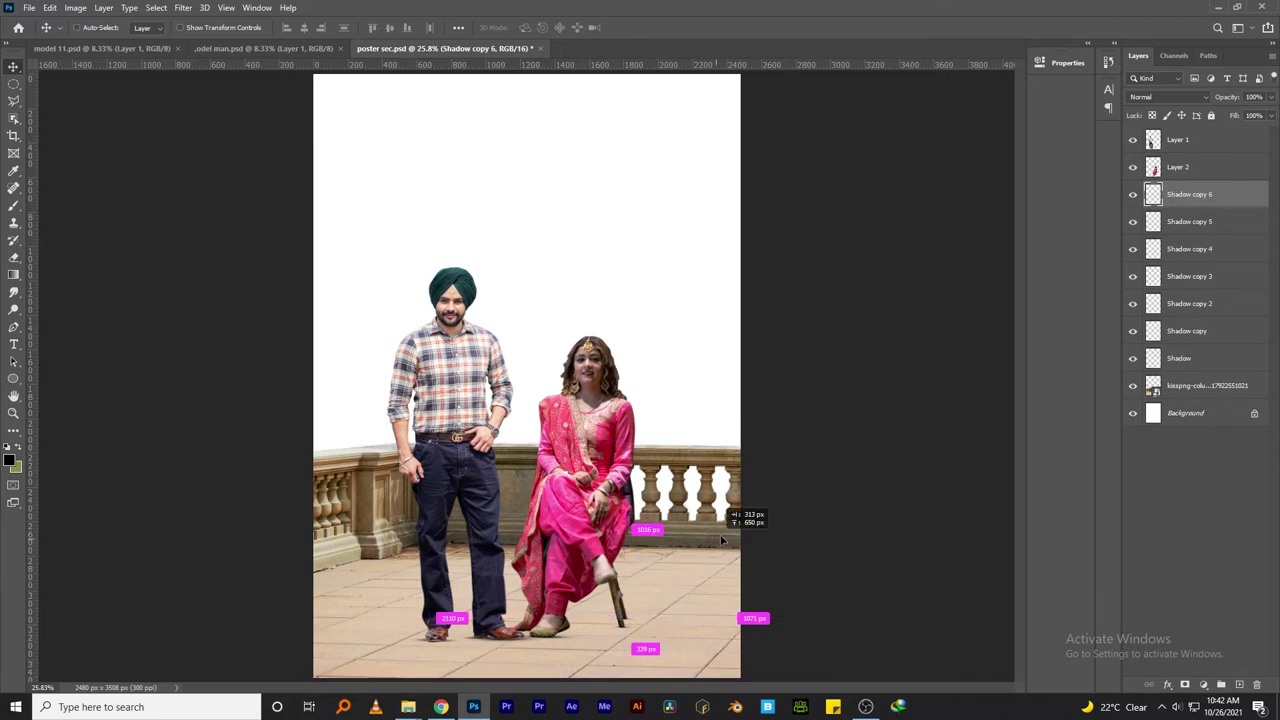
pyautogui.scroll(5, 532, 588)
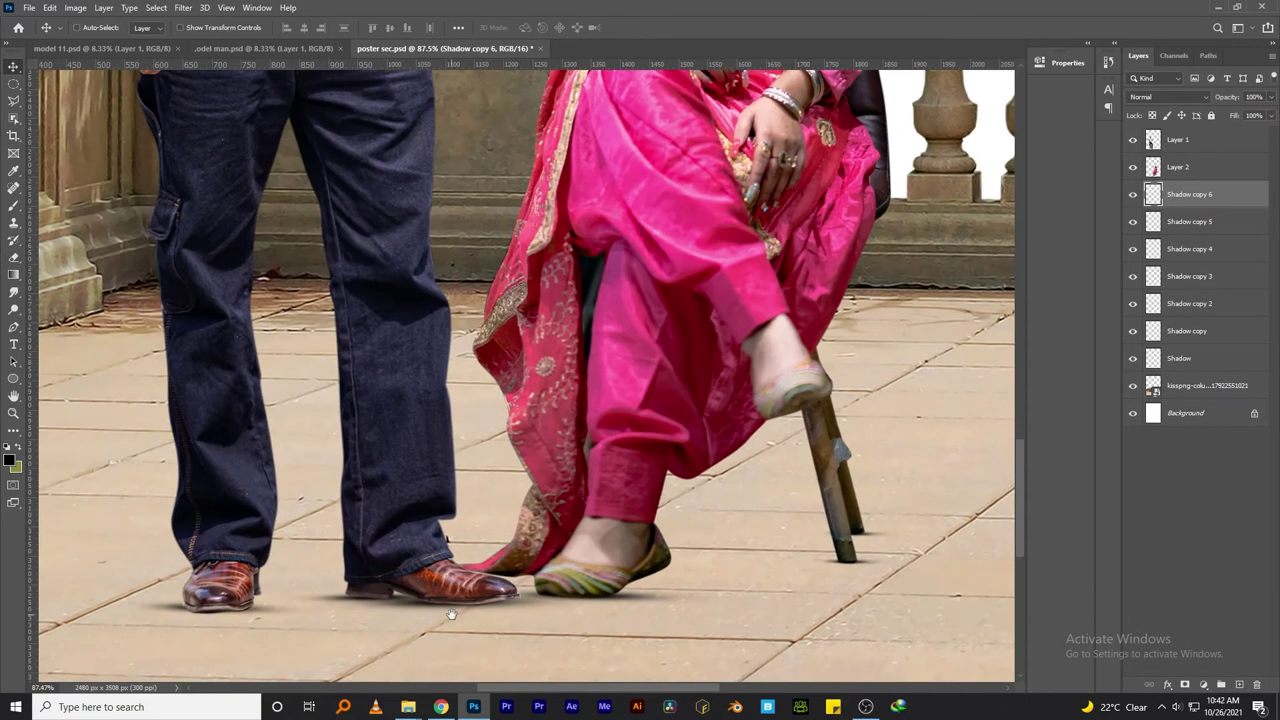
pyautogui.press('l')
pyautogui.press('Escape')
pyautogui.click(402, 548)
pyautogui.click(655, 578)
pyautogui.click(403, 547)
pyautogui.hotkey('shift', 'F6')
pyautogui.press('Return')
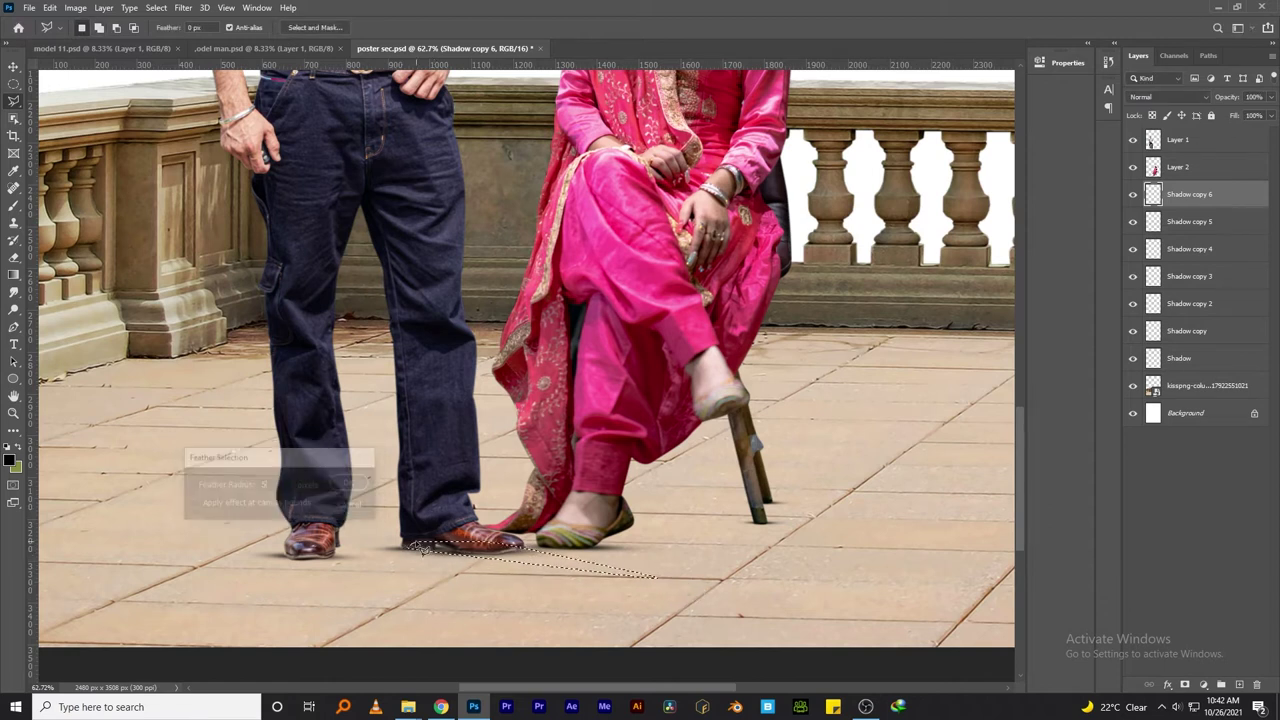
pyautogui.press('b')
pyautogui.moveTo(571, 557); pyautogui.dragTo(460, 552)
pyautogui.hotkey('ctrl', 'd')
pyautogui.press('l')
pyautogui.press('e')
pyautogui.moveTo(686, 586)
pyautogui.mouseDown()
pyautogui.moveTo(623, 566)
pyautogui.moveTo(655, 597)
pyautogui.moveTo(727, 575)
pyautogui.mouseUp()
pyautogui.press('v')
pyautogui.hotkey('ctrl', 't')
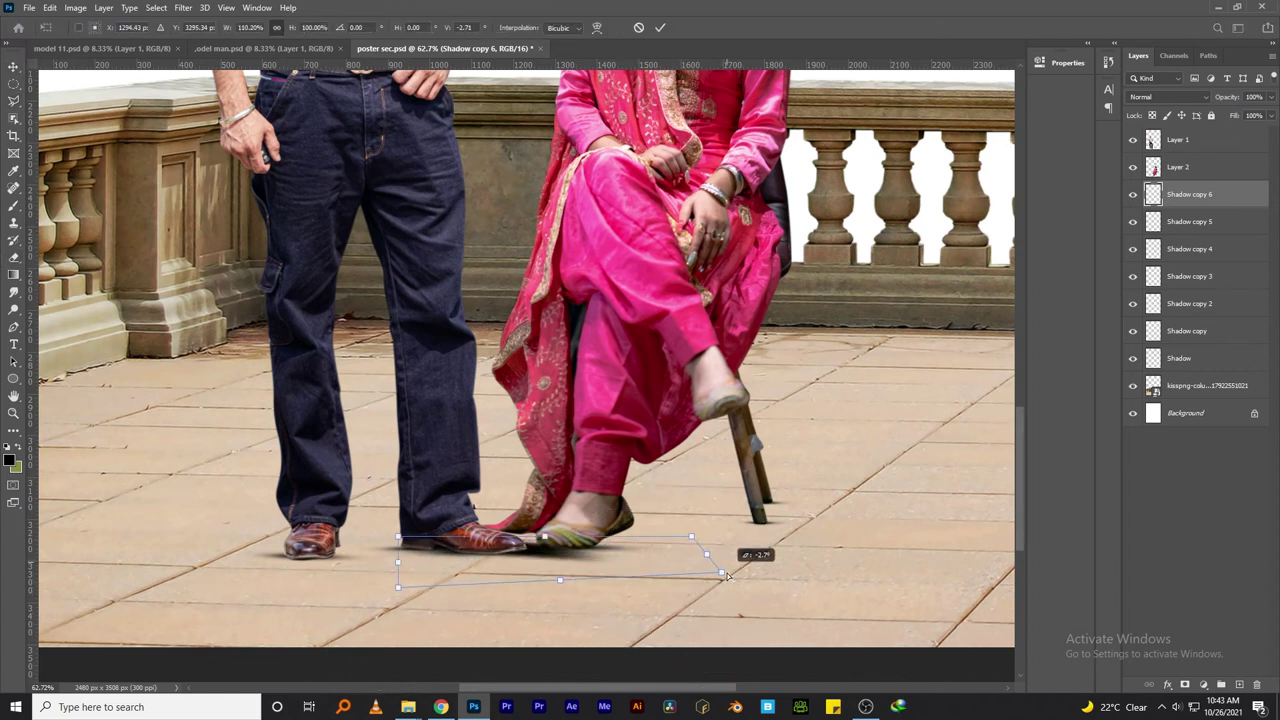
pyautogui.moveTo(627, 563); pyautogui.dragTo(651, 566)
pyautogui.moveTo(712, 562); pyautogui.dragTo(794, 549)
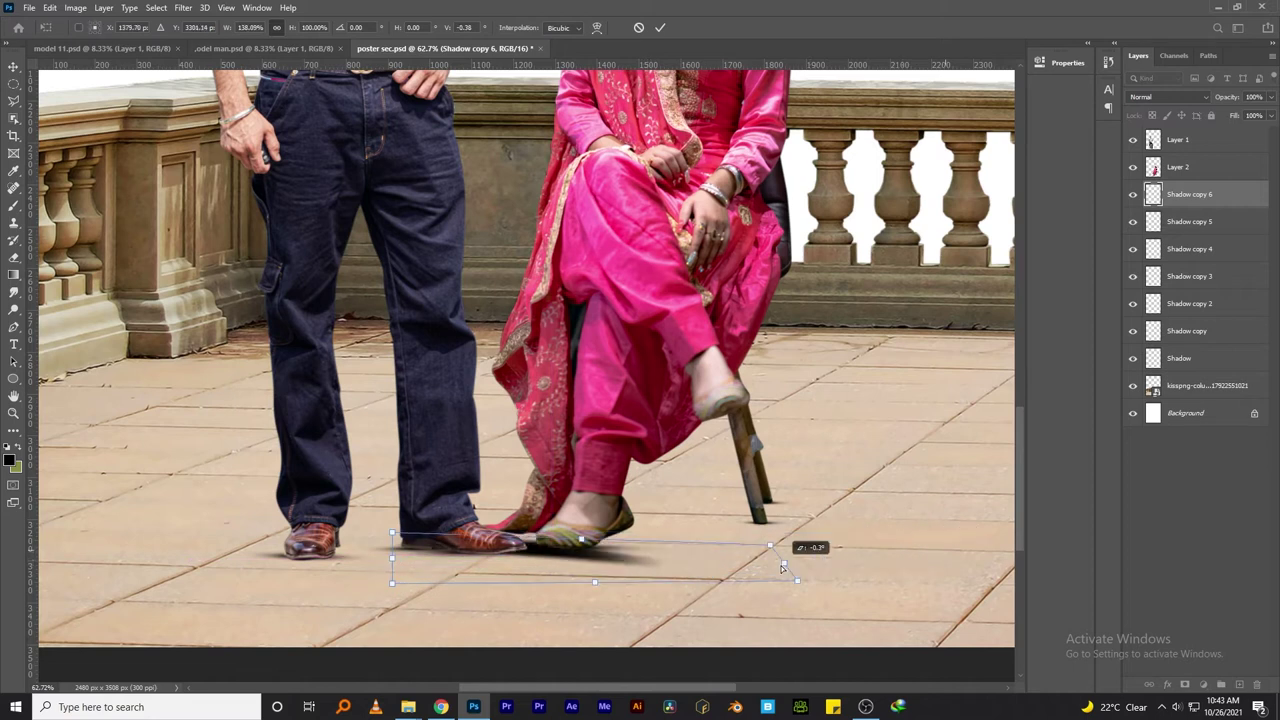
pyautogui.press('Return')
pyautogui.hotkey('ctrl', '0')
pyautogui.press('Delete')
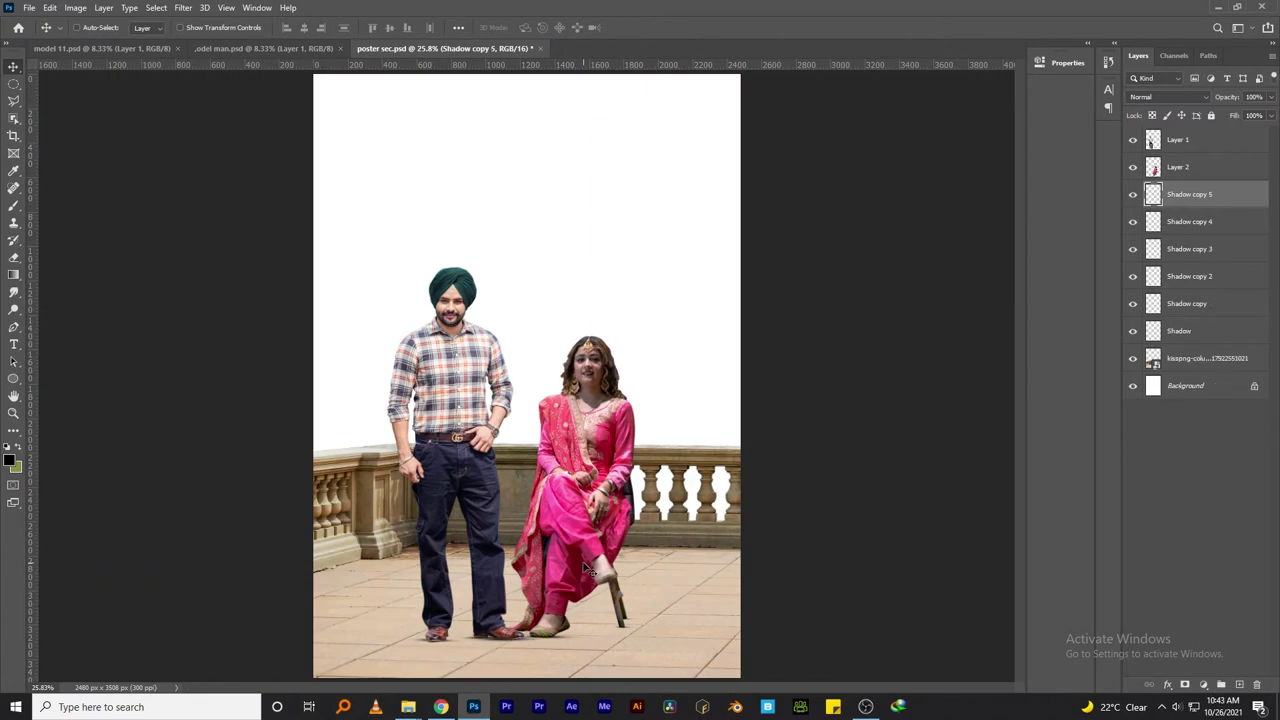
# Step: On a new layer, lay a grey gradient and squash it flat across the floor beneath the couple
pyautogui.click(1239, 684)
pyautogui.hotkey('ctrl', 't')
pyautogui.moveTo(540, 677)
pyautogui.mouseDown()
pyautogui.moveTo(466, 571)
pyautogui.moveTo(509, 680)
pyautogui.mouseUp()
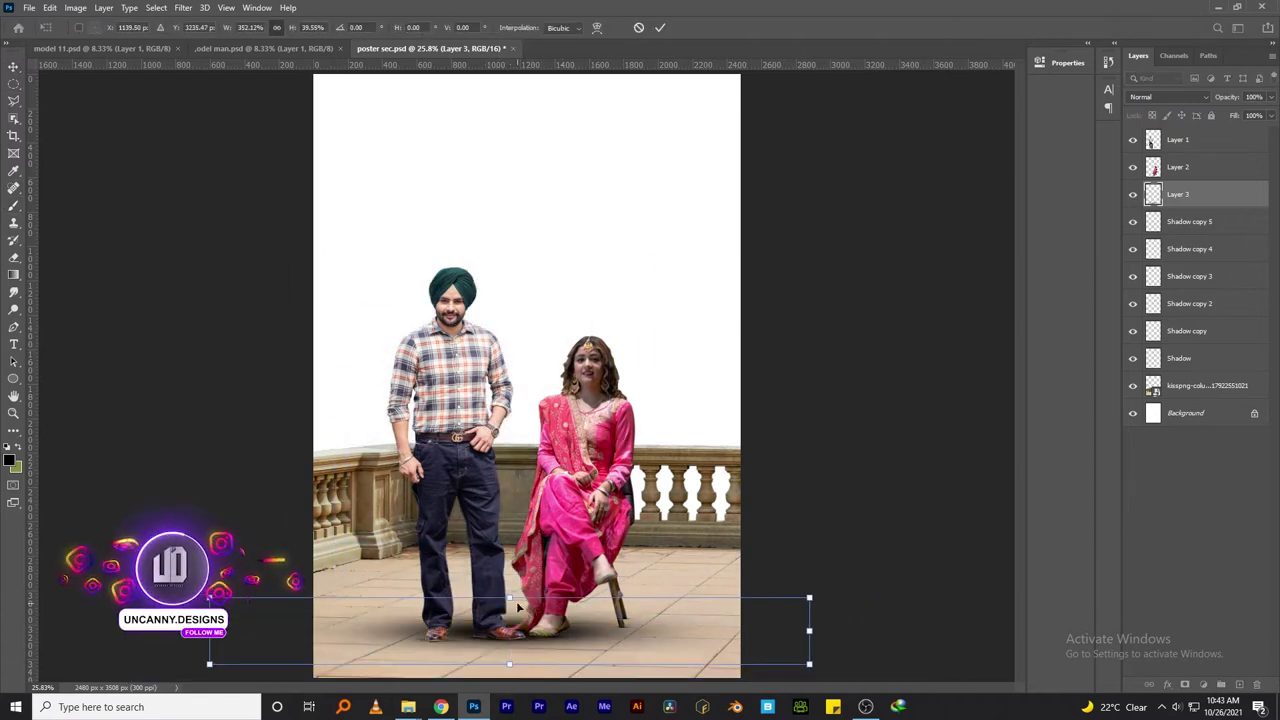
pyautogui.moveTo(509, 680)
pyautogui.mouseDown()
pyautogui.moveTo(364, 622)
pyautogui.moveTo(606, 560)
pyautogui.mouseUp()
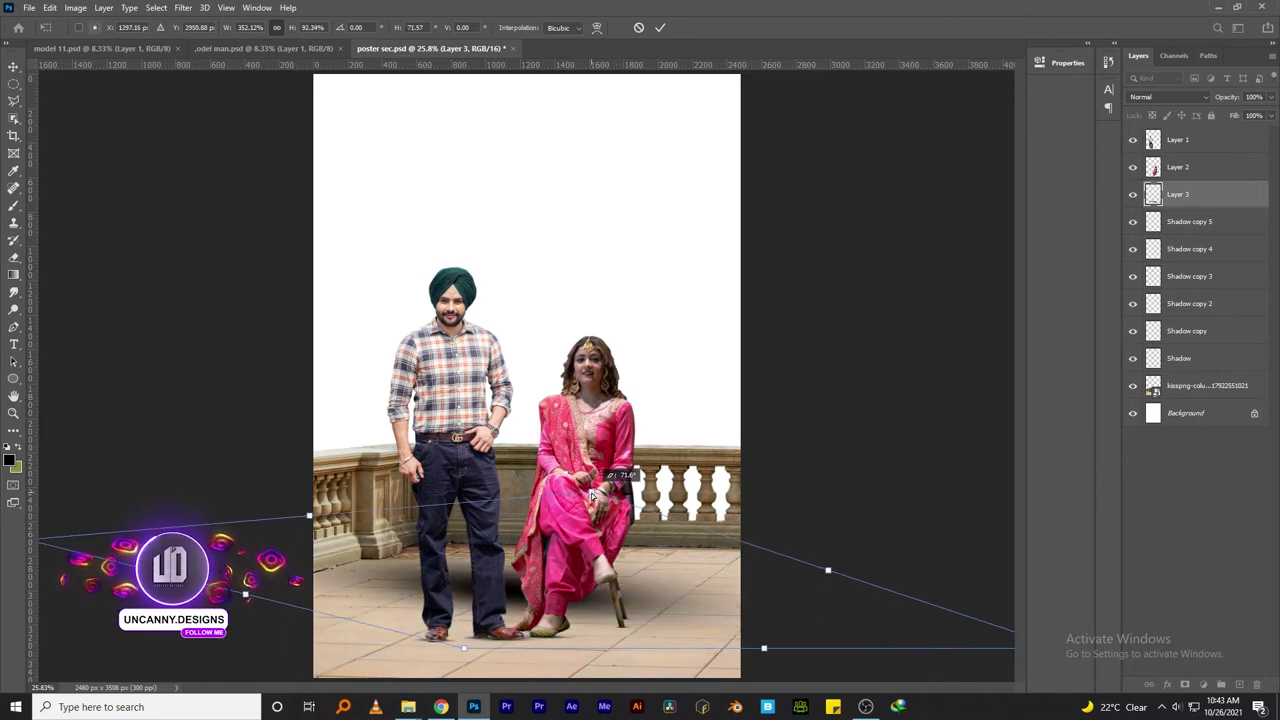
pyautogui.moveTo(606, 560)
pyautogui.mouseDown()
pyautogui.moveTo(665, 609)
pyautogui.moveTo(568, 614)
pyautogui.mouseUp()
pyautogui.moveTo(788, 632); pyautogui.dragTo(910, 604)
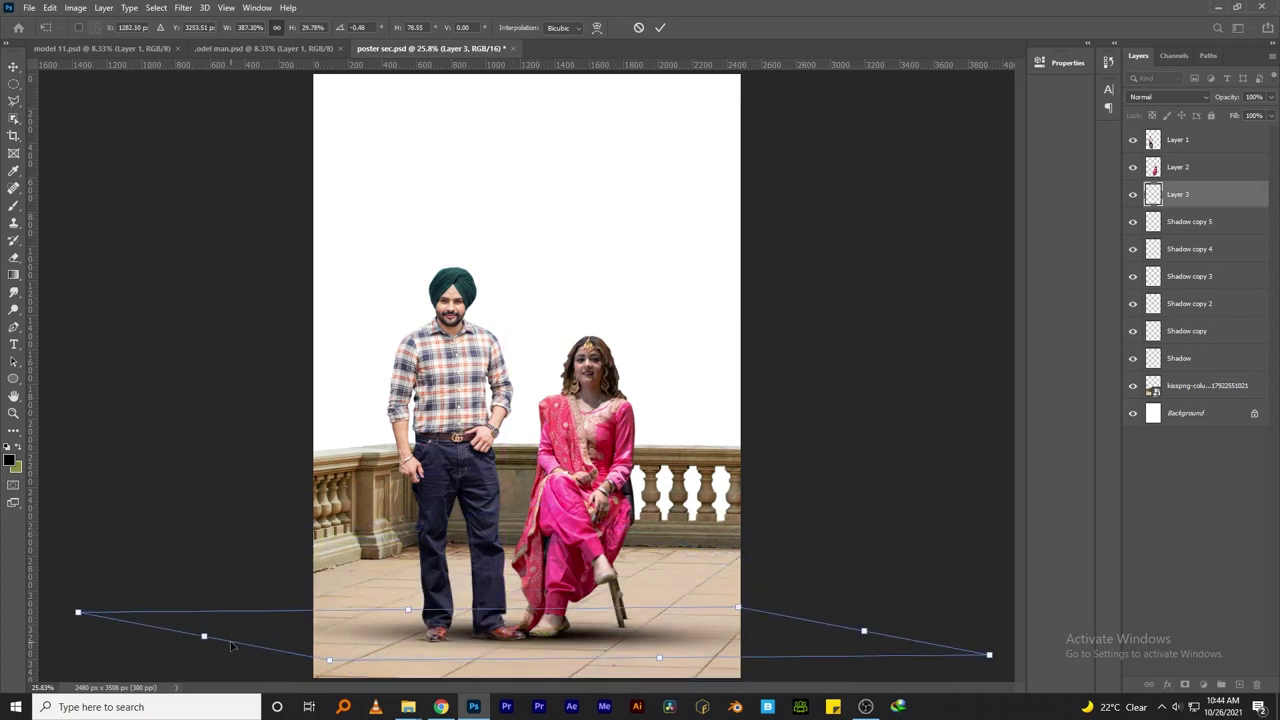
pyautogui.press('Return')
# Step: Drop the floor shadow to 75% opacity, enlarge the eraser, then settle on 64%
pyautogui.moveTo(1227, 97); pyautogui.dragTo(1193, 104)
pyautogui.write('75')
pyautogui.press('Return')
pyautogui.press('e')
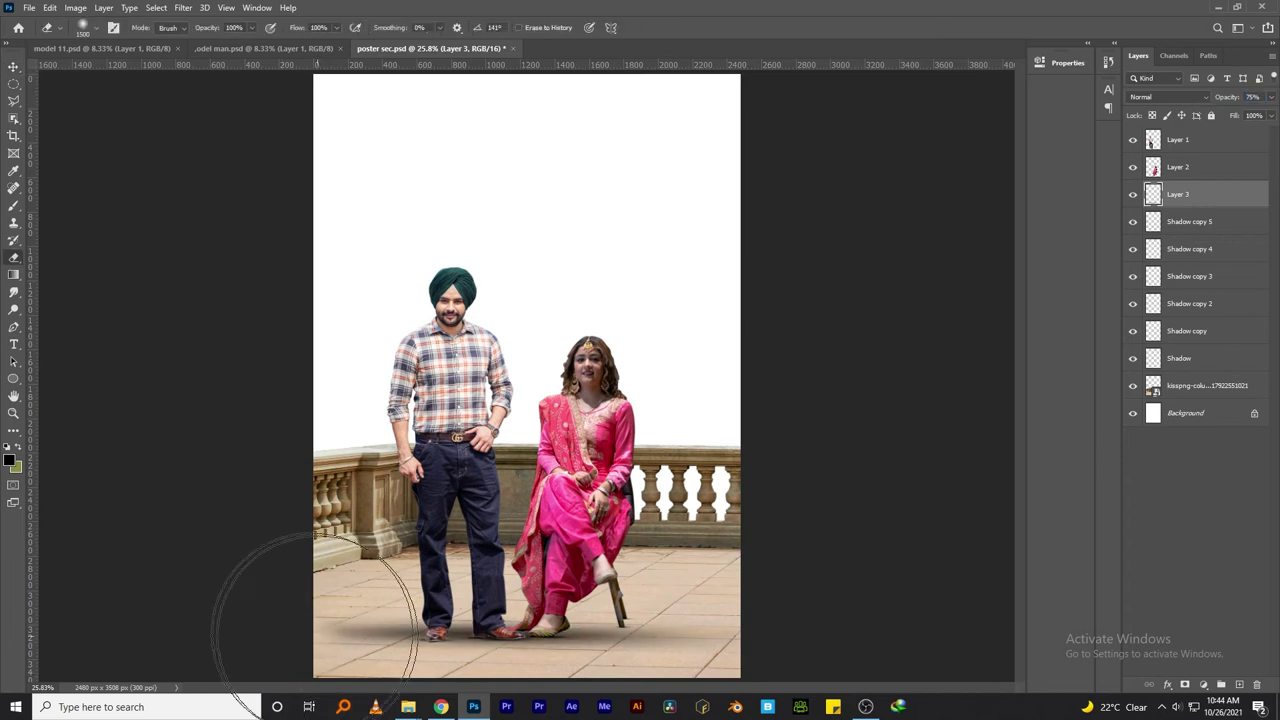
pyautogui.press(']')
pyautogui.press(']')
pyautogui.press(']')
pyautogui.press('v')
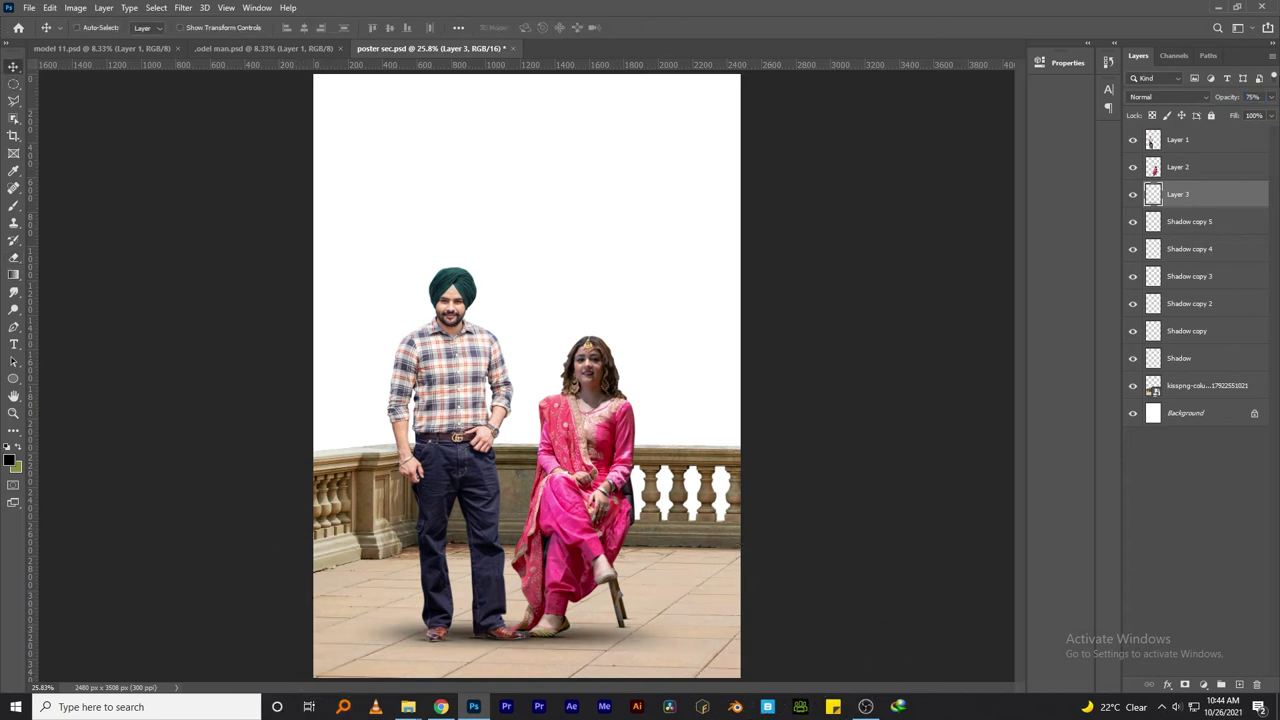
pyautogui.moveTo(1226, 97); pyautogui.dragTo(1220, 101)
# Step: Group the shadow layers, hide the woman and shadows, and duplicate the man's layer
pyautogui.keyDown('shift'); pyautogui.click(1190, 358); pyautogui.keyUp('shift')
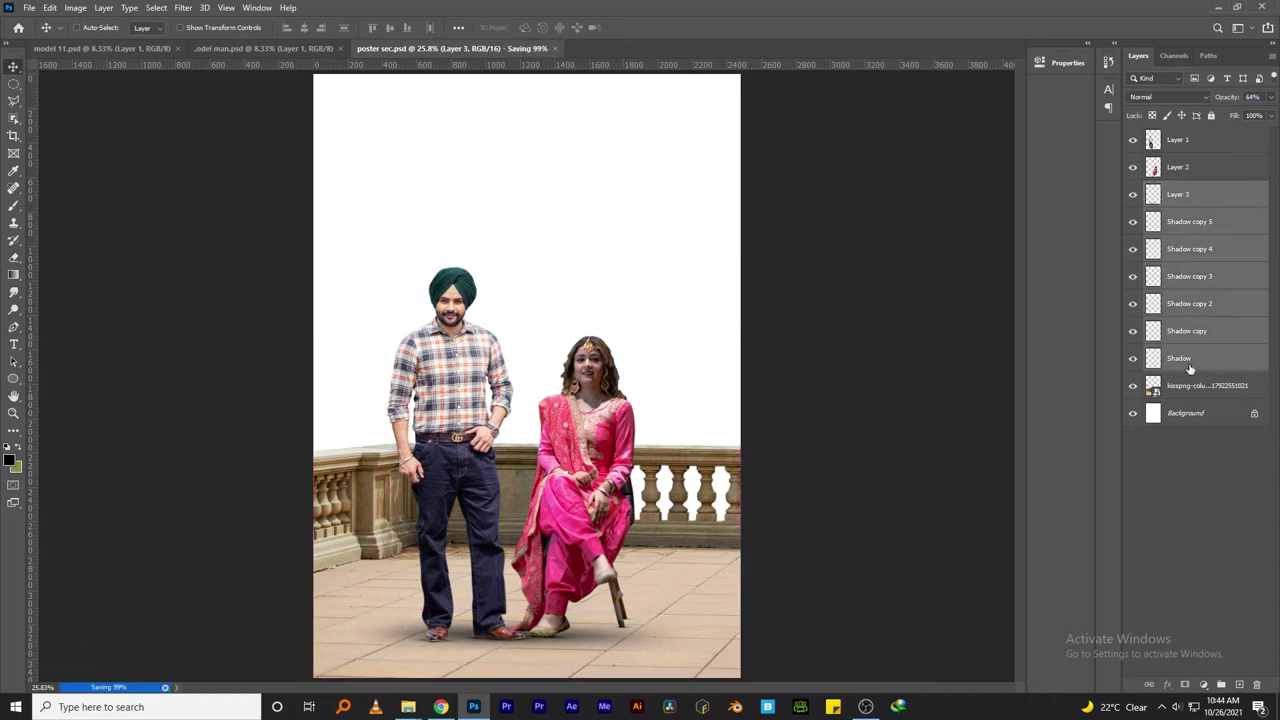
pyautogui.hotkey('ctrl', 'g')
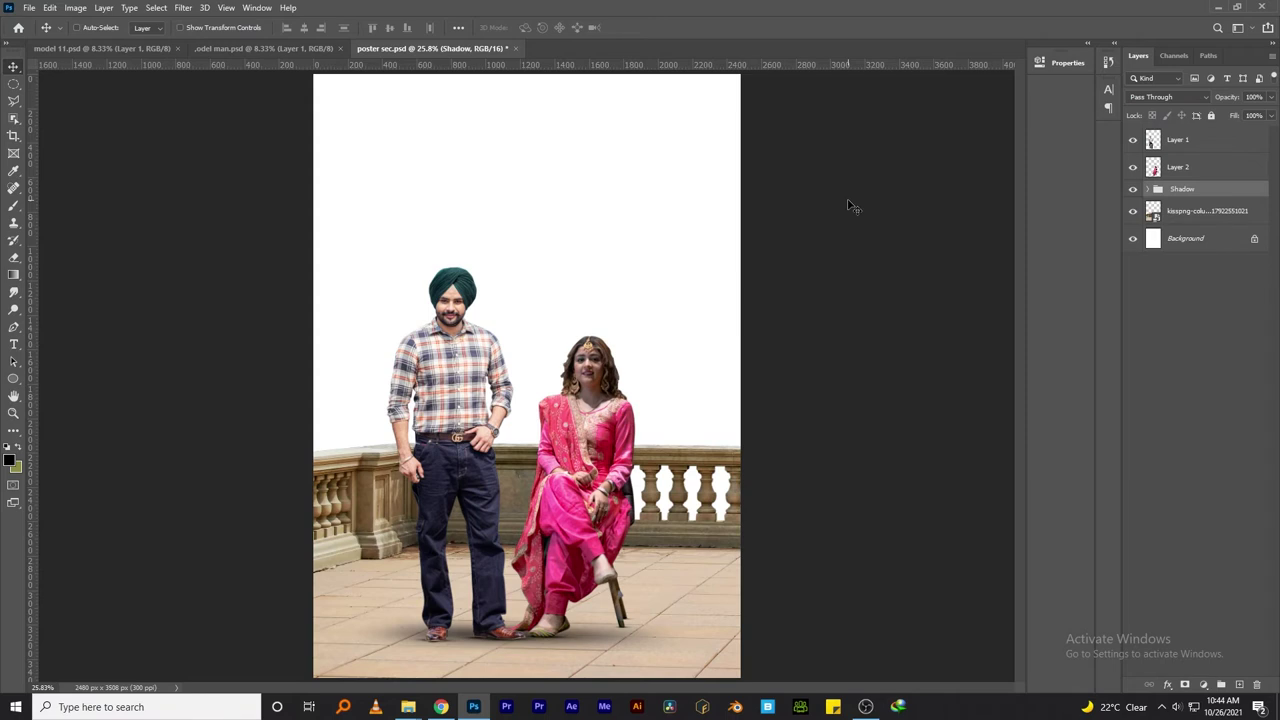
pyautogui.click(1160, 146)
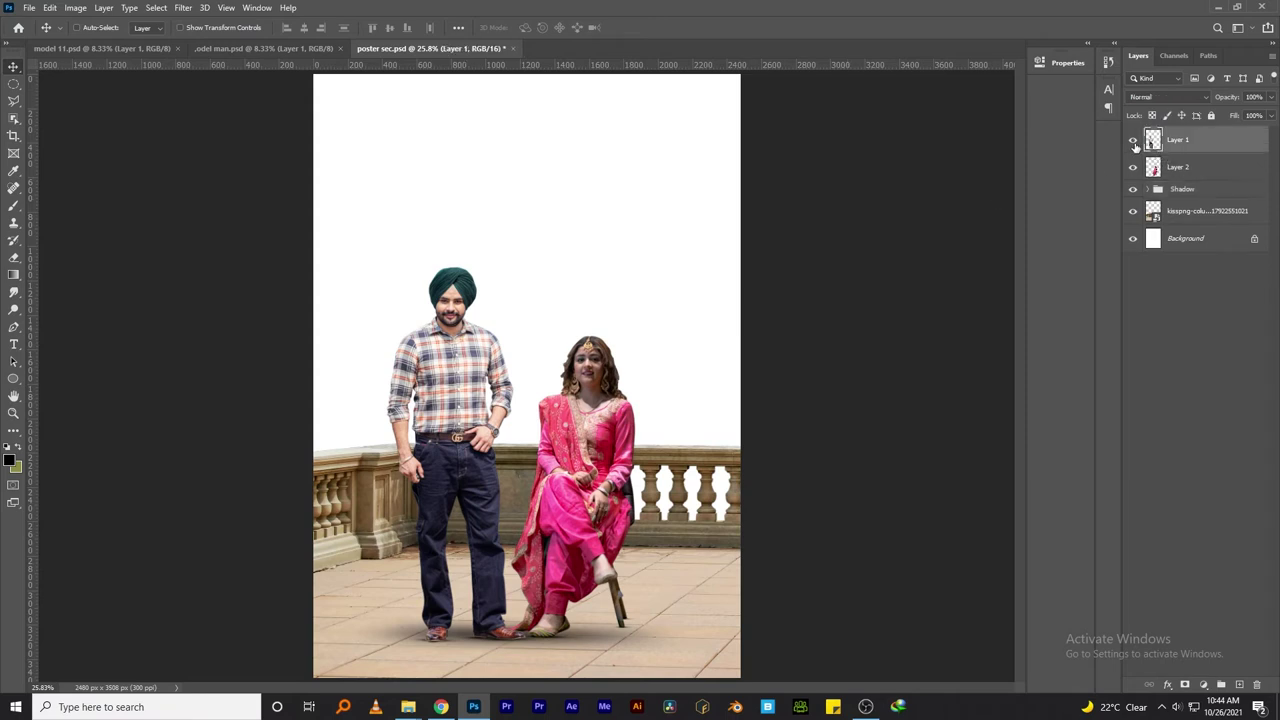
pyautogui.click(1133, 167)
pyautogui.click(1133, 189)
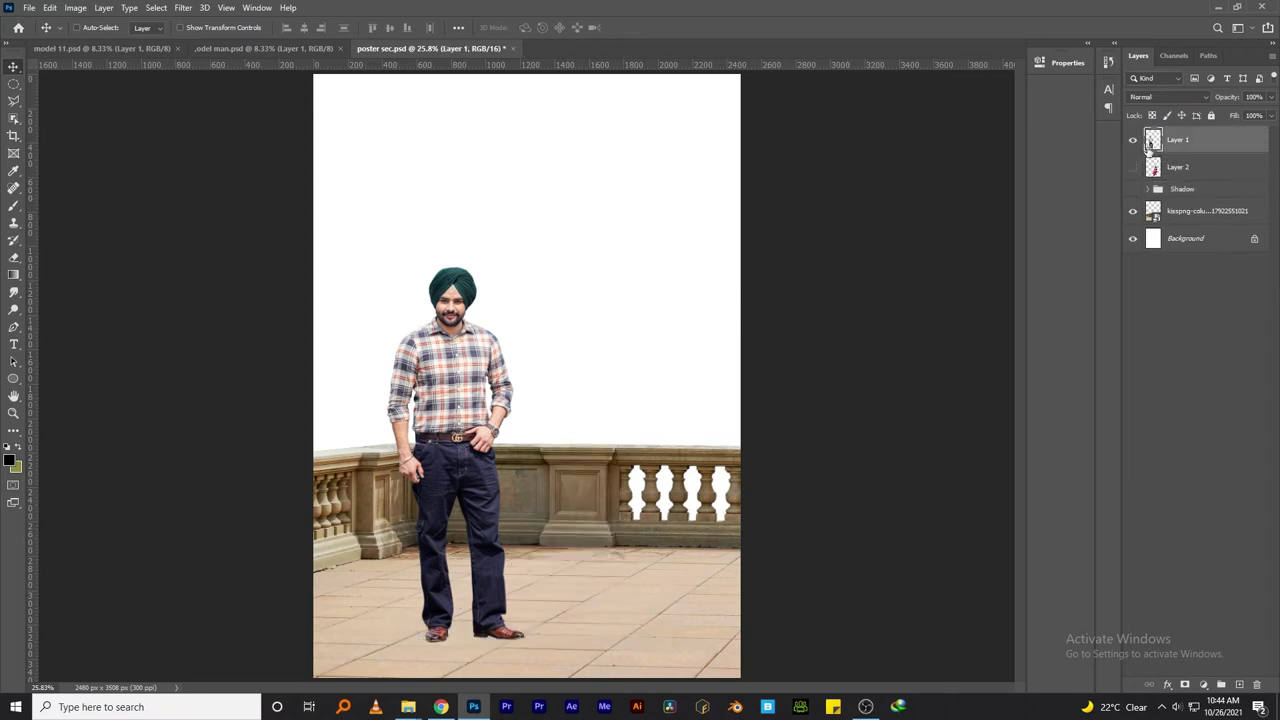
pyautogui.hotkey('ctrl', 'j')
# Step: In Liquify, straighten the jeans' edge at the hip and smooth the left leg
pyautogui.click(183, 7)
pyautogui.click(212, 112)
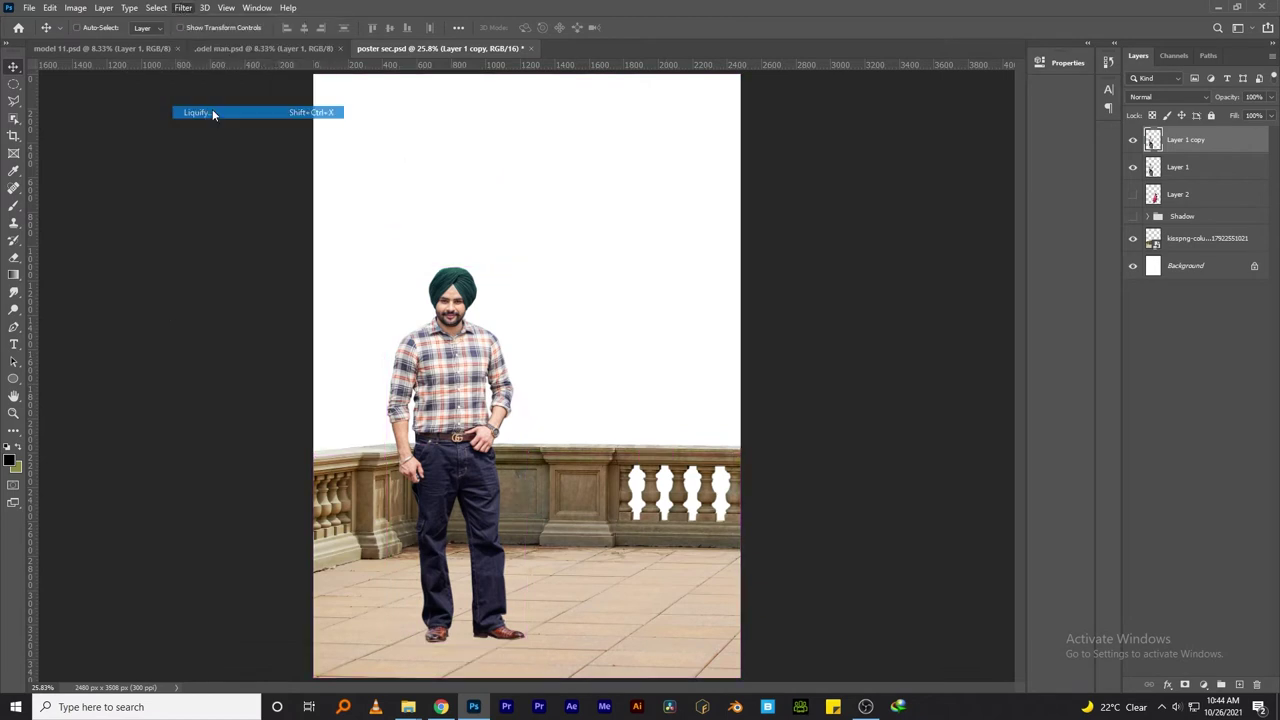
pyautogui.scroll(5, 440, 550)
pyautogui.scroll(-3, 350, 394)
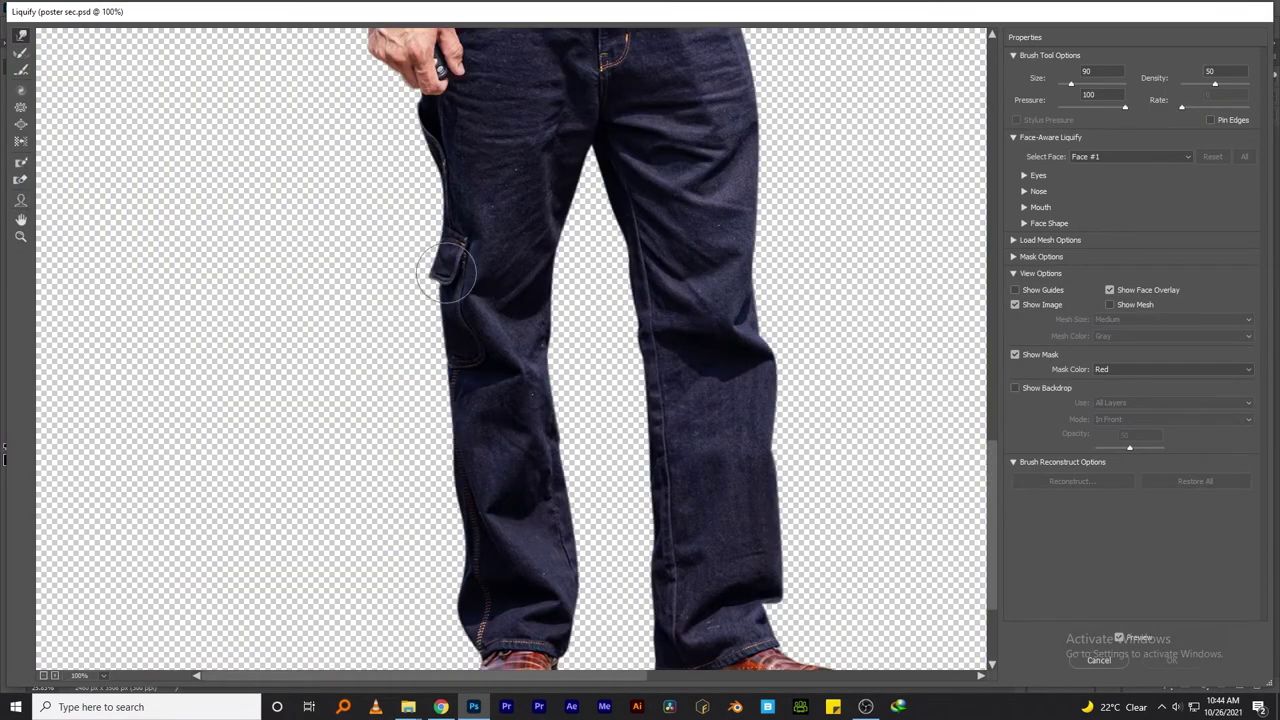
pyautogui.moveTo(452, 155)
pyautogui.mouseDown()
pyautogui.moveTo(428, 214)
pyautogui.moveTo(443, 171)
pyautogui.moveTo(457, 309)
pyautogui.mouseUp()
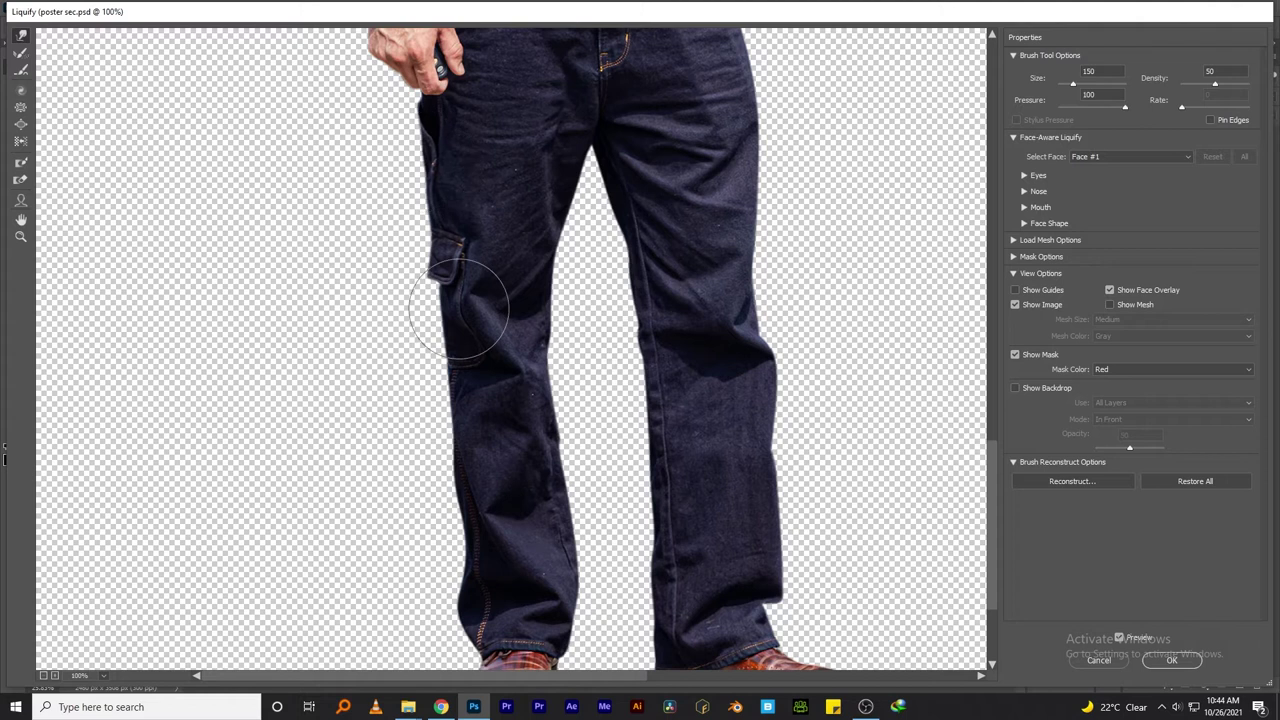
pyautogui.moveTo(450, 540)
pyautogui.mouseDown()
pyautogui.moveTo(400, 529)
pyautogui.moveTo(443, 500)
pyautogui.moveTo(443, 400)
pyautogui.moveTo(523, 385)
pyautogui.mouseUp()
# Step: Enlarge the warp brush, review the figure, and apply the Liquify changes
pyautogui.press(']')
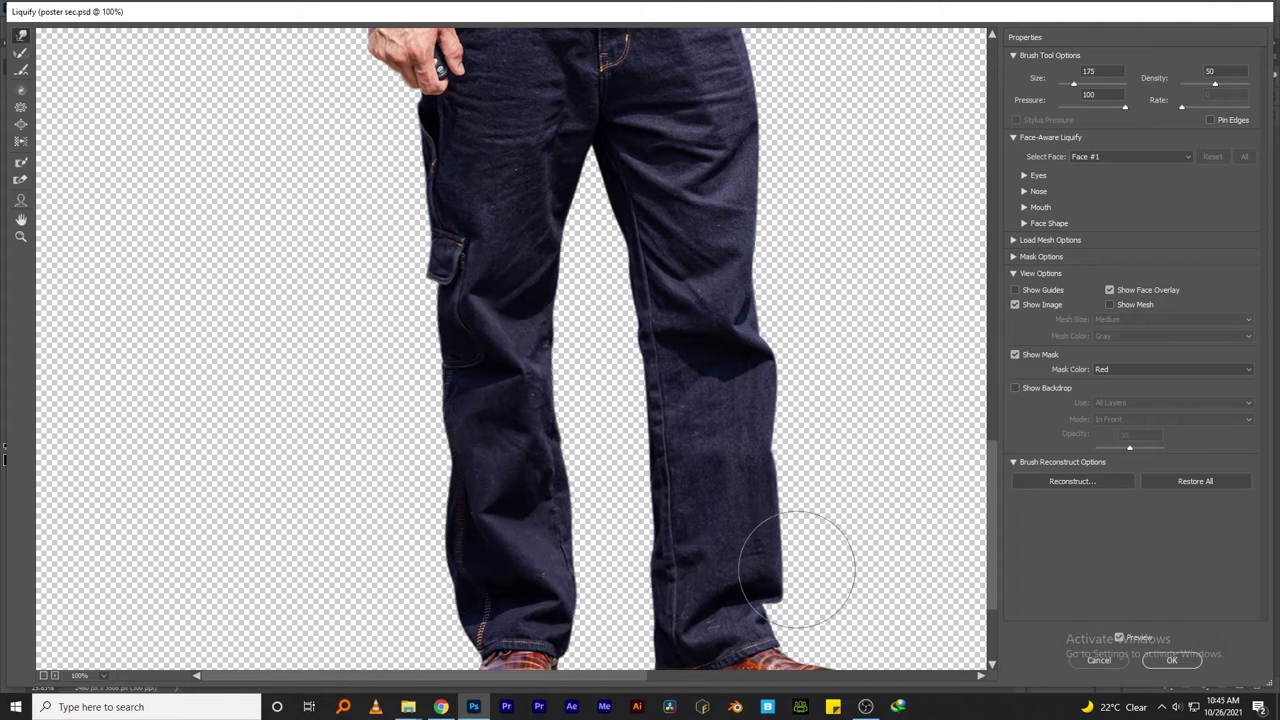
pyautogui.scroll(5, 603, 464)
pyautogui.scroll(-5, 603, 464)
pyautogui.scroll(-3, 600, 463)
pyautogui.scroll(-1, 414, 457)
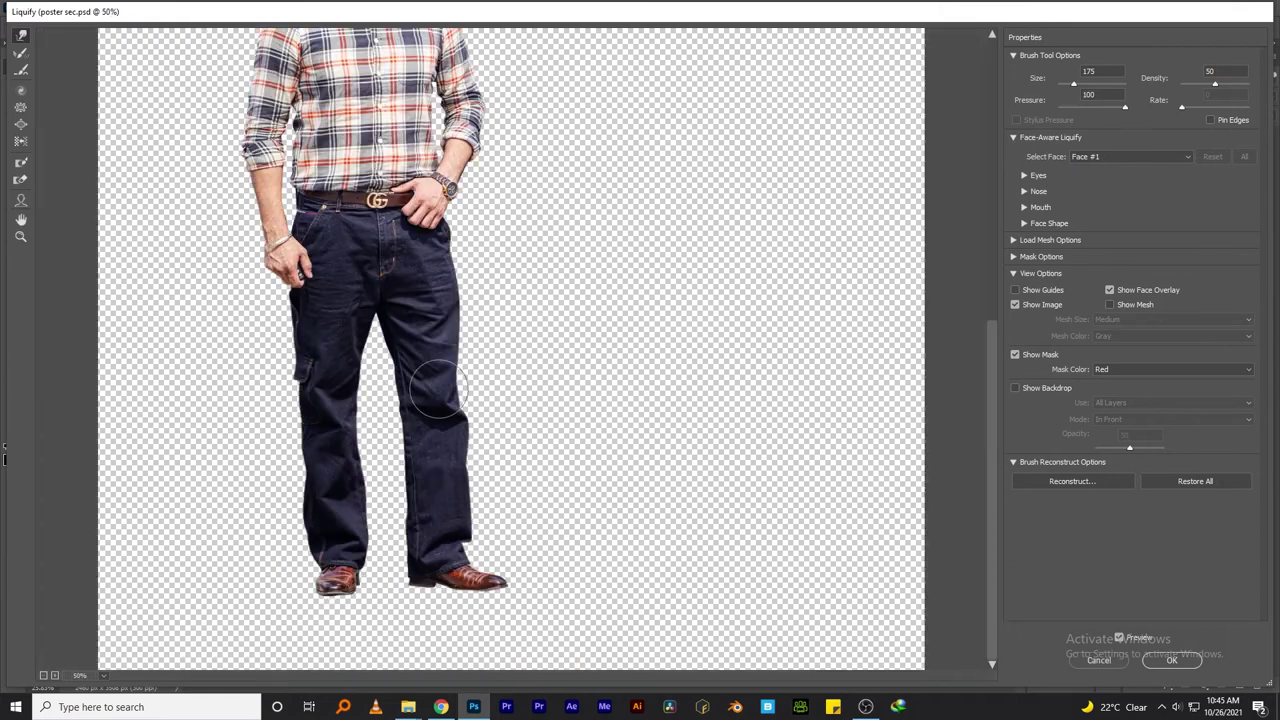
pyautogui.scroll(5, 438, 480)
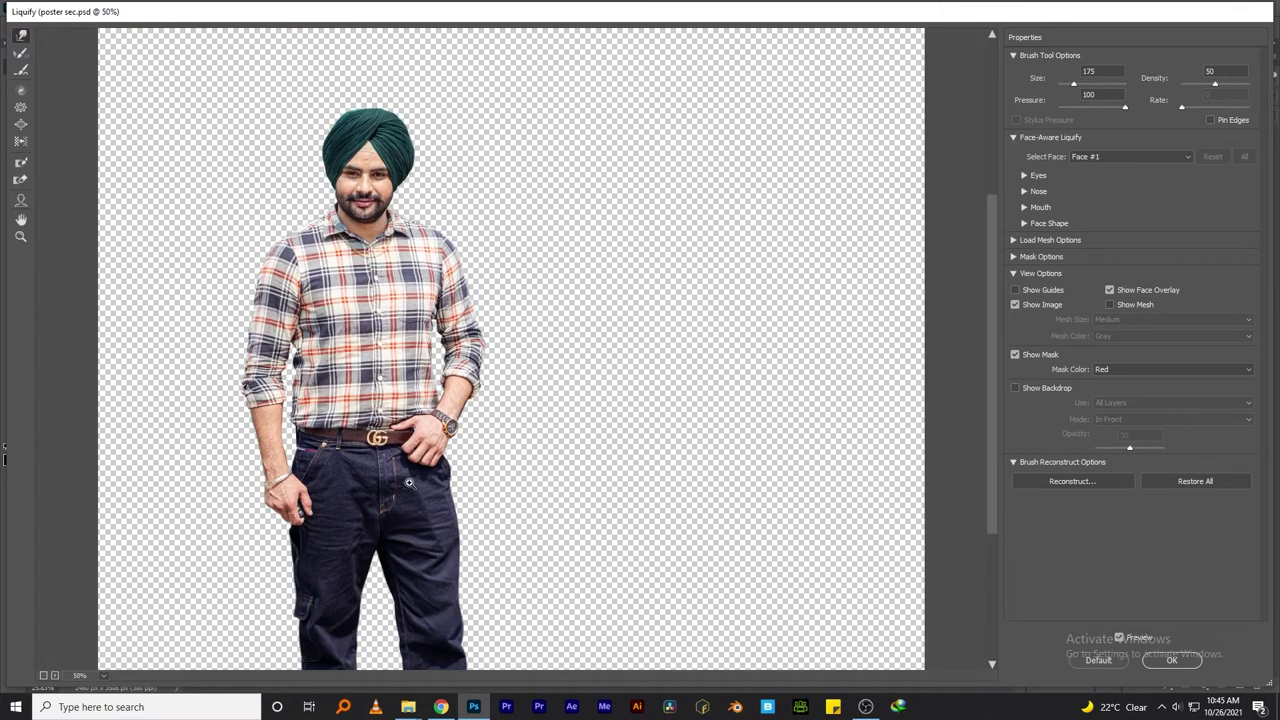
pyautogui.scroll(-5, 443, 431)
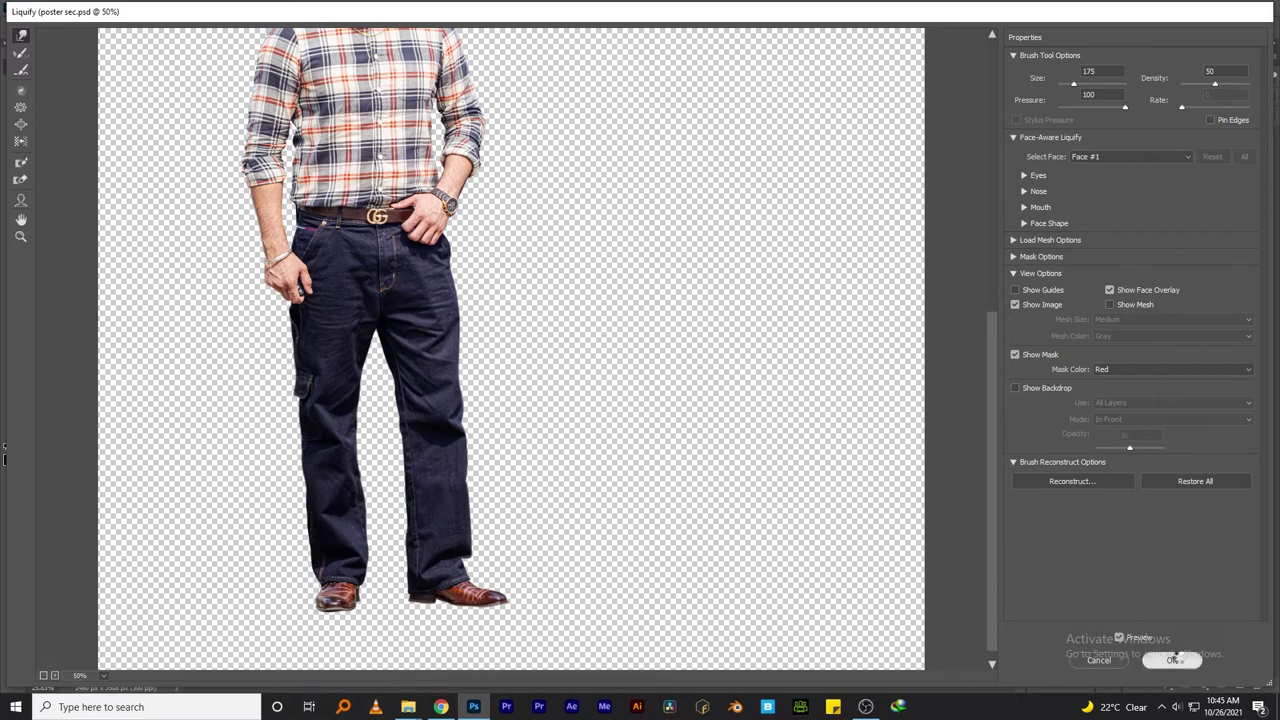
pyautogui.click(1171, 660)
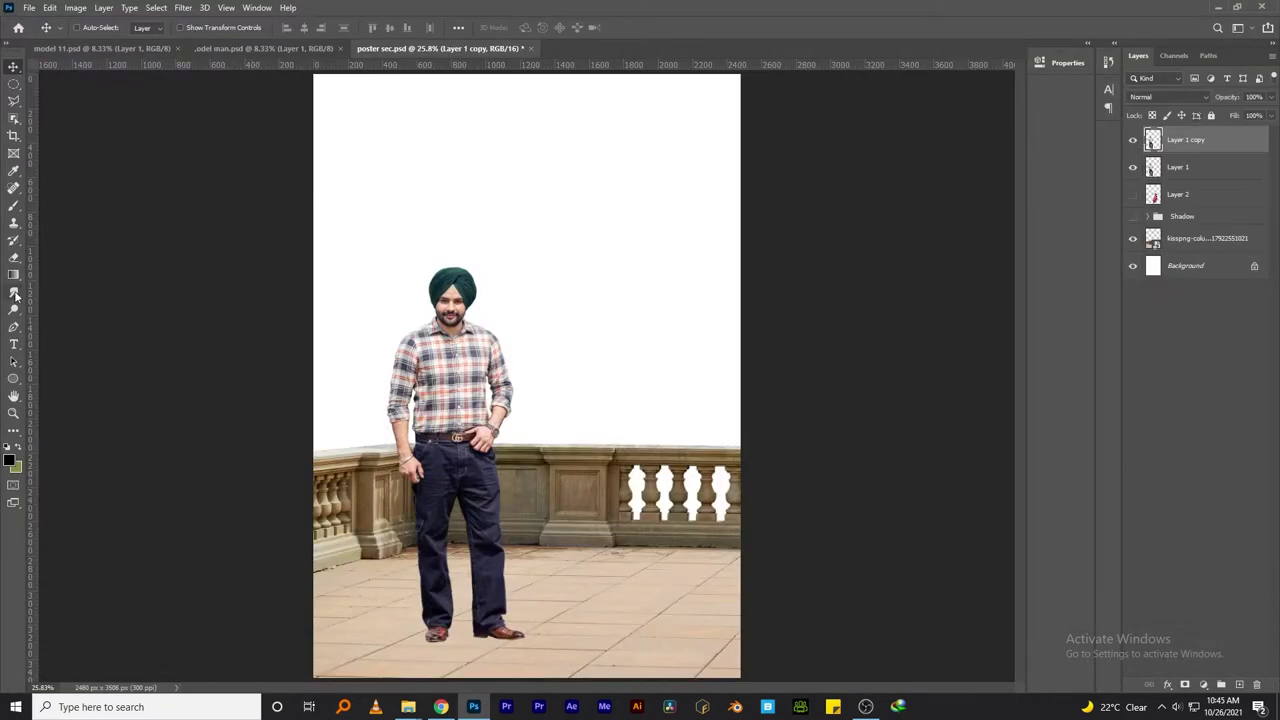
pyautogui.click(14, 292)
# Step: Heal the blemish on the man's forehead with the Spot Healing Brush
pyautogui.scroll(5, 452, 300)
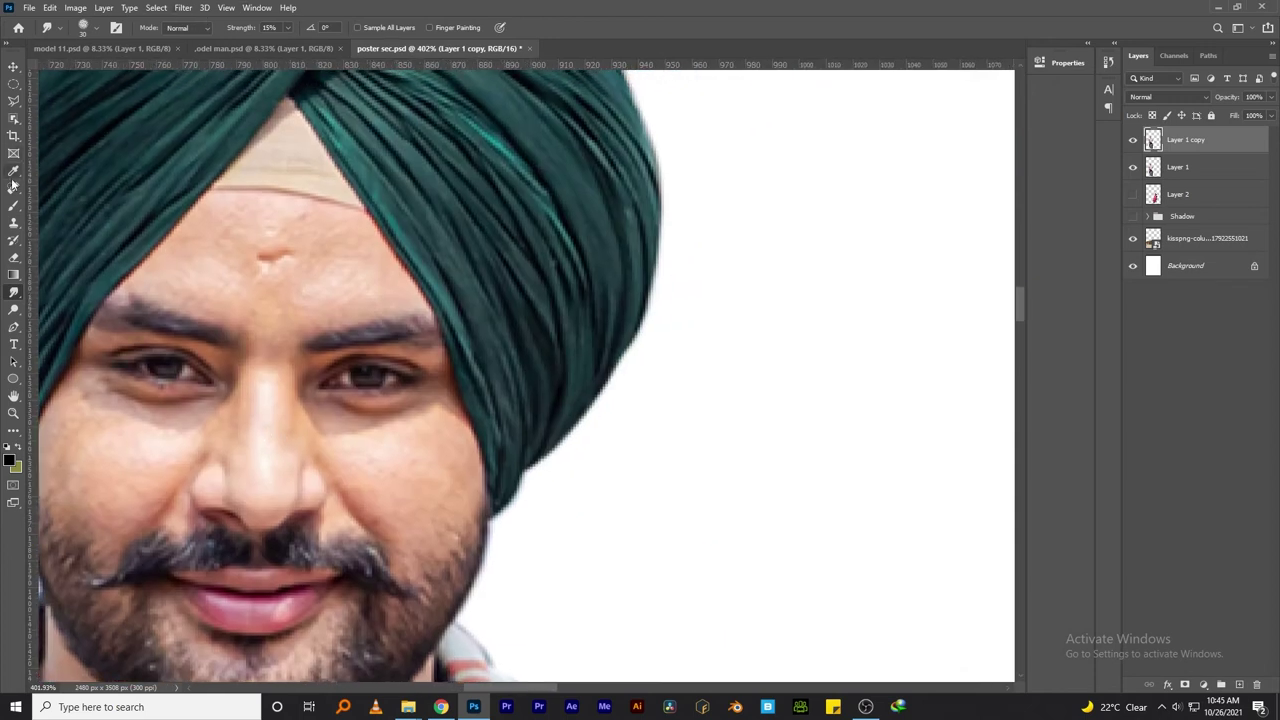
pyautogui.click(13, 186)
pyautogui.click(272, 262)
pyautogui.moveTo(291, 237); pyautogui.dragTo(229, 243)
pyautogui.click(14, 292)
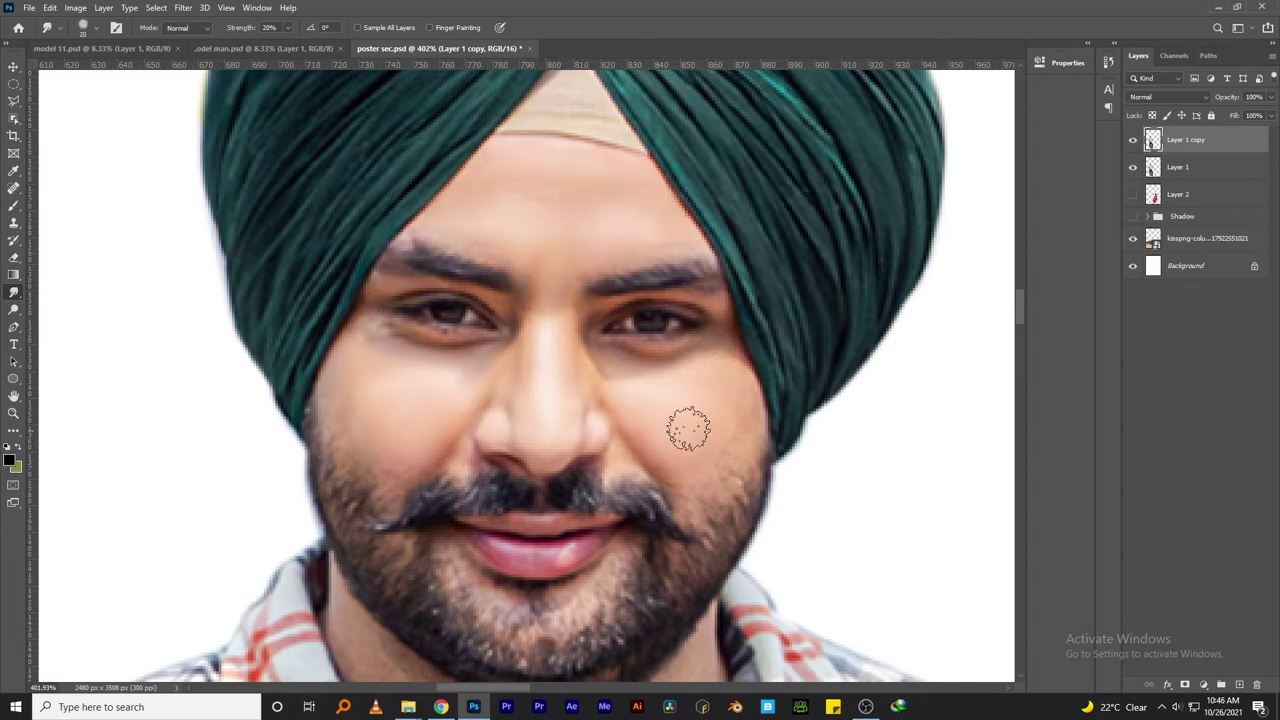
# Step: Smudge the hair off the man's forearm at 20% strength for smooth skin
pyautogui.scroll(-5, 290, 455)
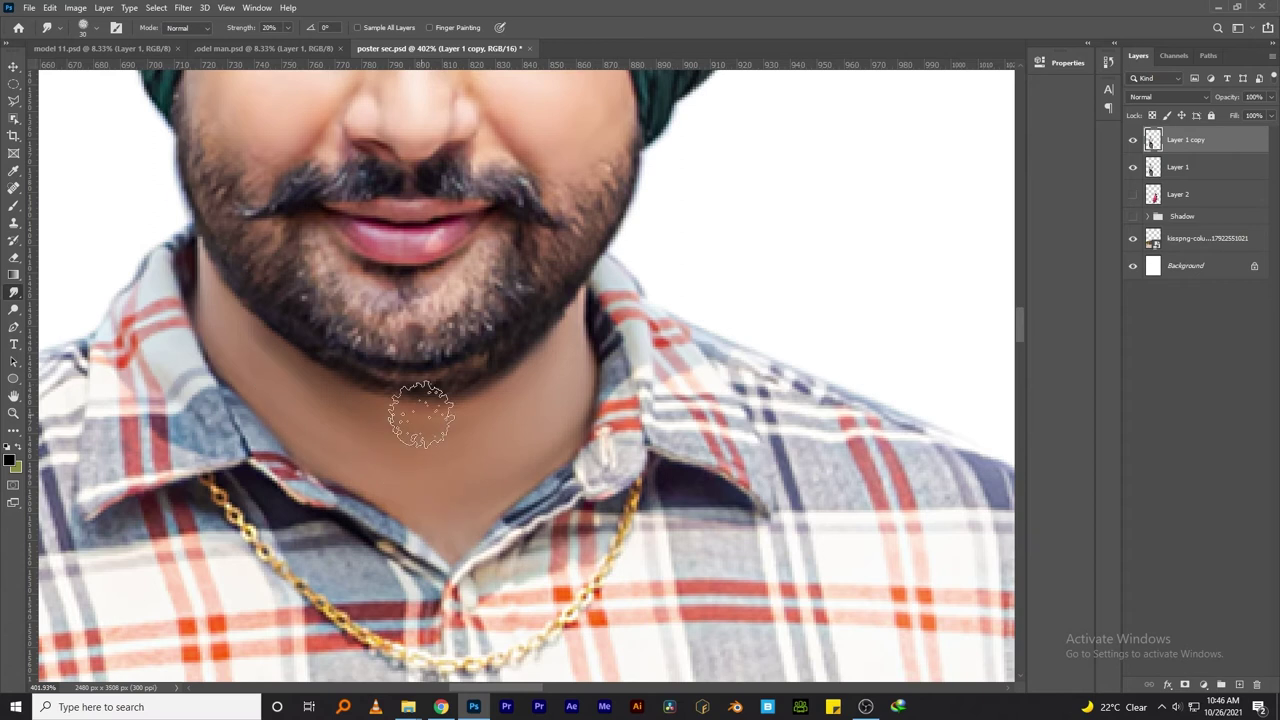
pyautogui.scroll(-5, 421, 415)
pyautogui.scroll(3, 400, 540)
pyautogui.scroll(2, 400, 540)
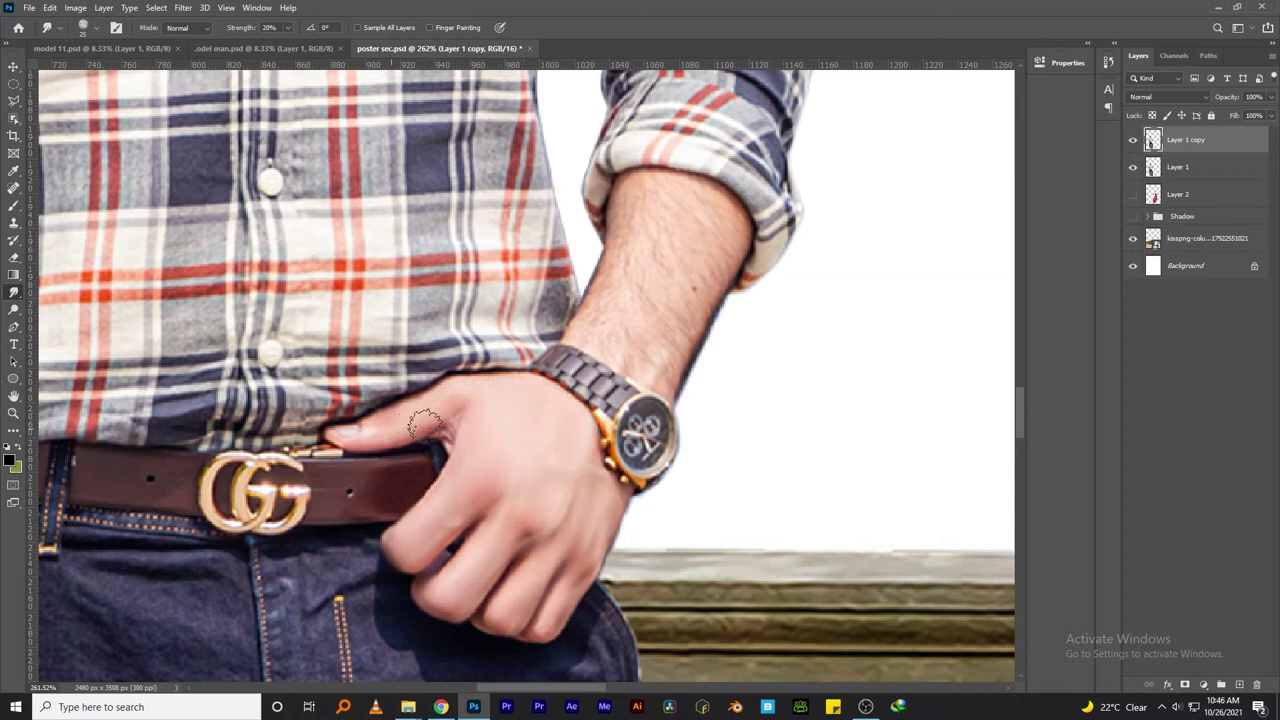
pyautogui.hscroll(-8, 590, 475)
pyautogui.scroll(-2, 600, 520)
pyautogui.scroll(-3, 600, 560)
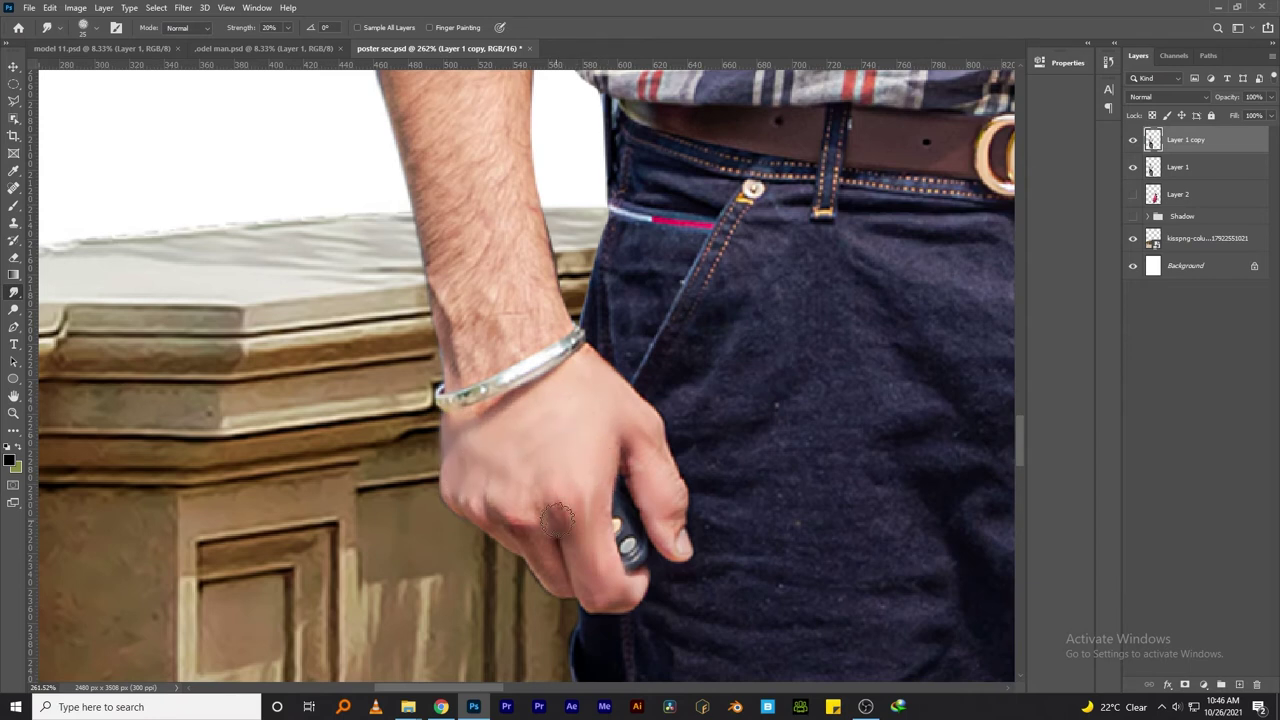
pyautogui.scroll(3, 452, 350)
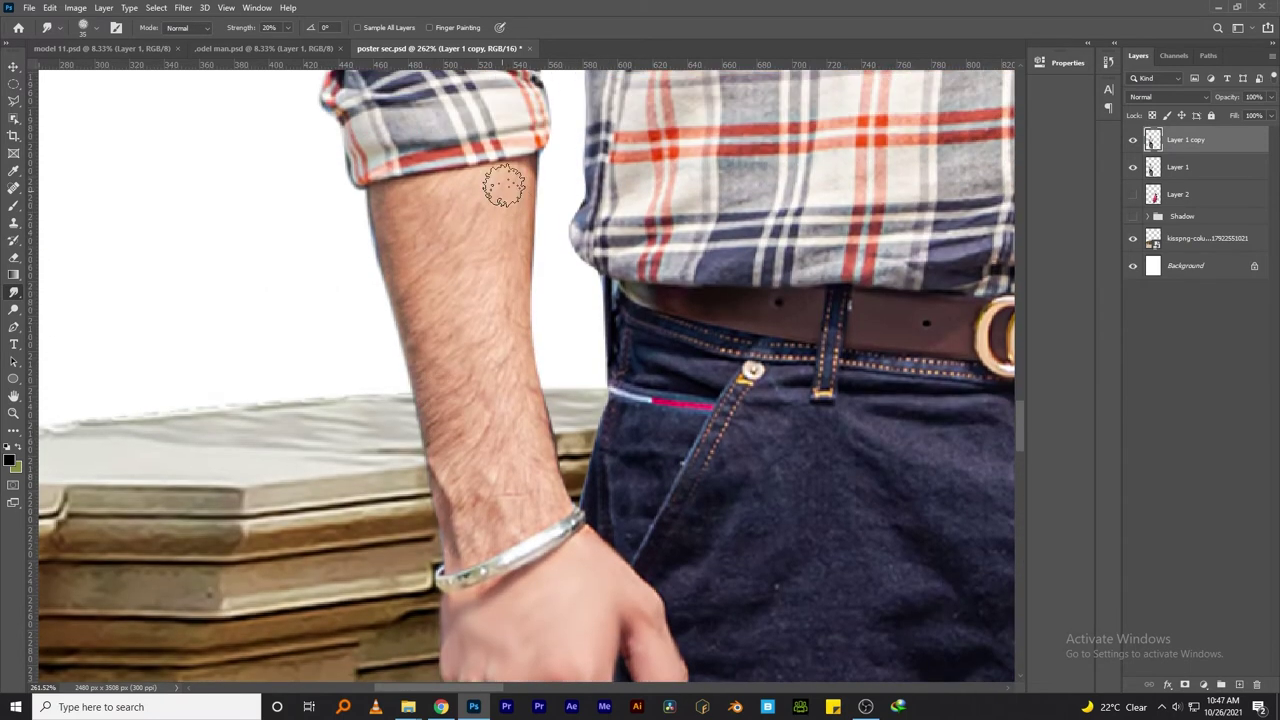
pyautogui.moveTo(466, 492)
pyautogui.mouseDown()
pyautogui.moveTo(508, 523)
pyautogui.moveTo(451, 309)
pyautogui.moveTo(503, 374)
pyautogui.moveTo(493, 244)
pyautogui.moveTo(529, 471)
pyautogui.moveTo(418, 215)
pyautogui.mouseUp()
pyautogui.hotkey('ctrl', '0')
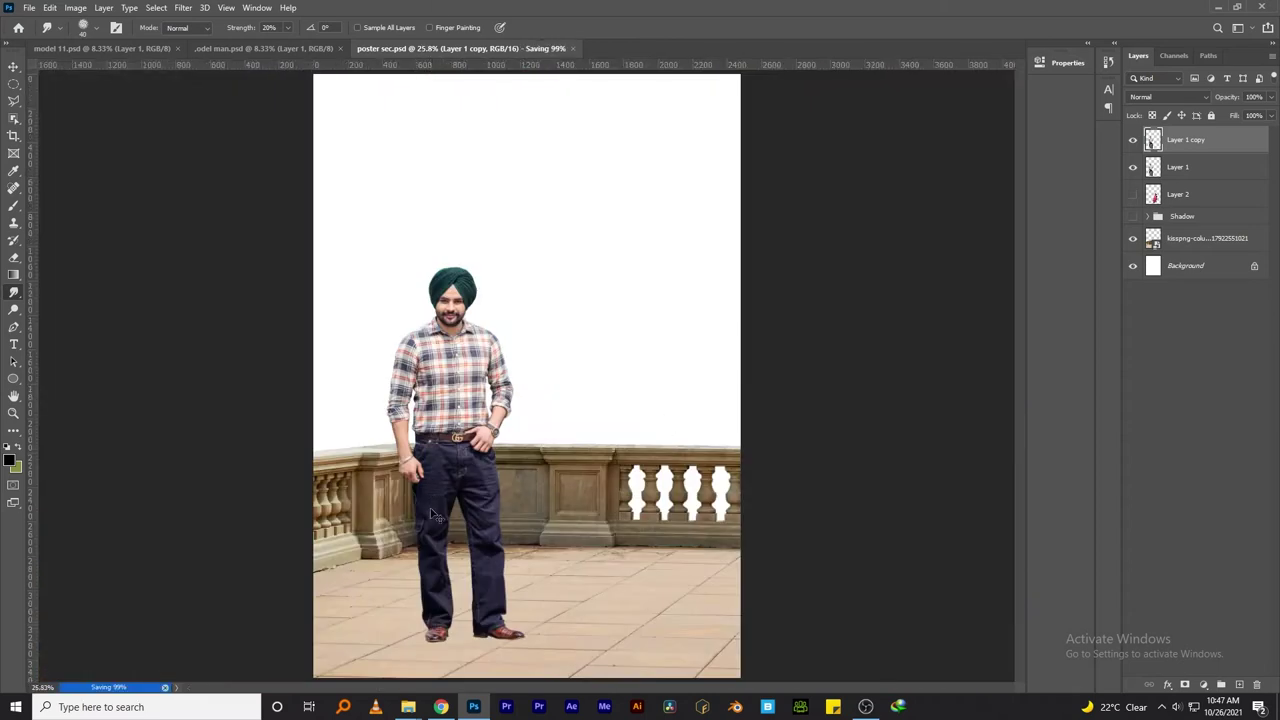
pyautogui.scroll(3, 435, 515)
pyautogui.scroll(3, 435, 515)
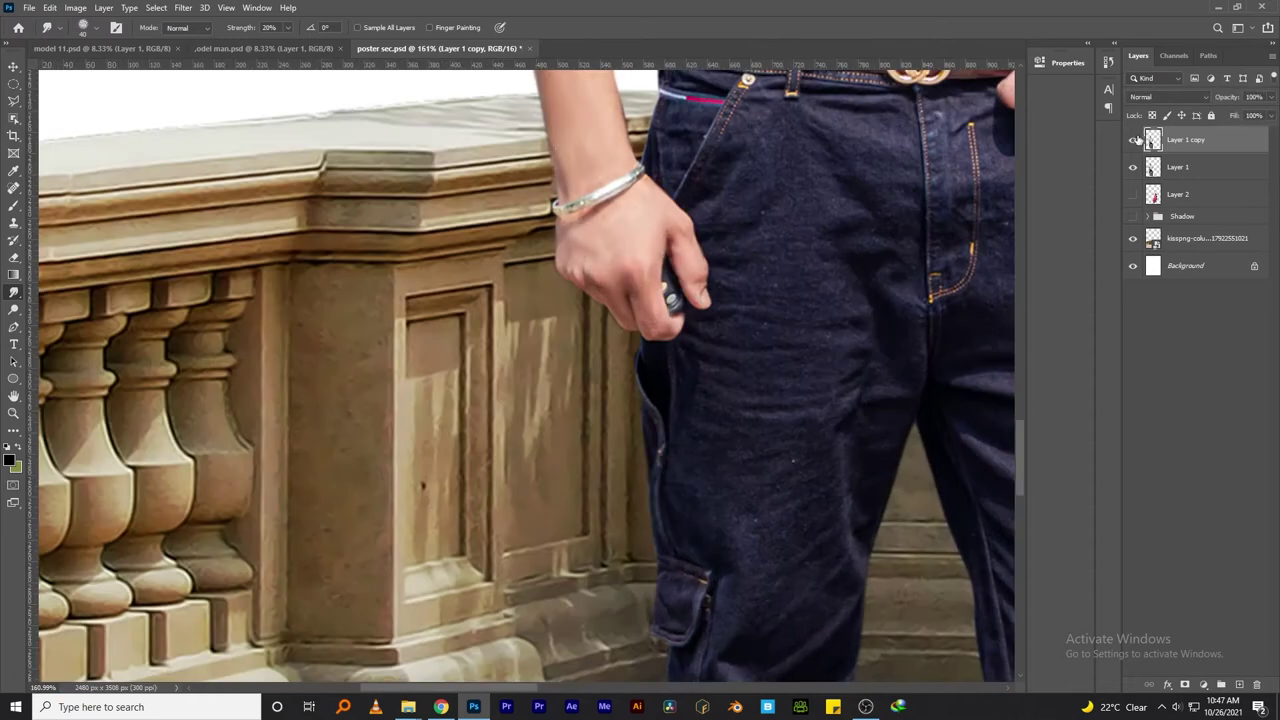
# Step: Duplicate the man's layer, apply High Pass, and blend it in Vivid Light at 21% opacity
pyautogui.hotkey('ctrl', 'j')
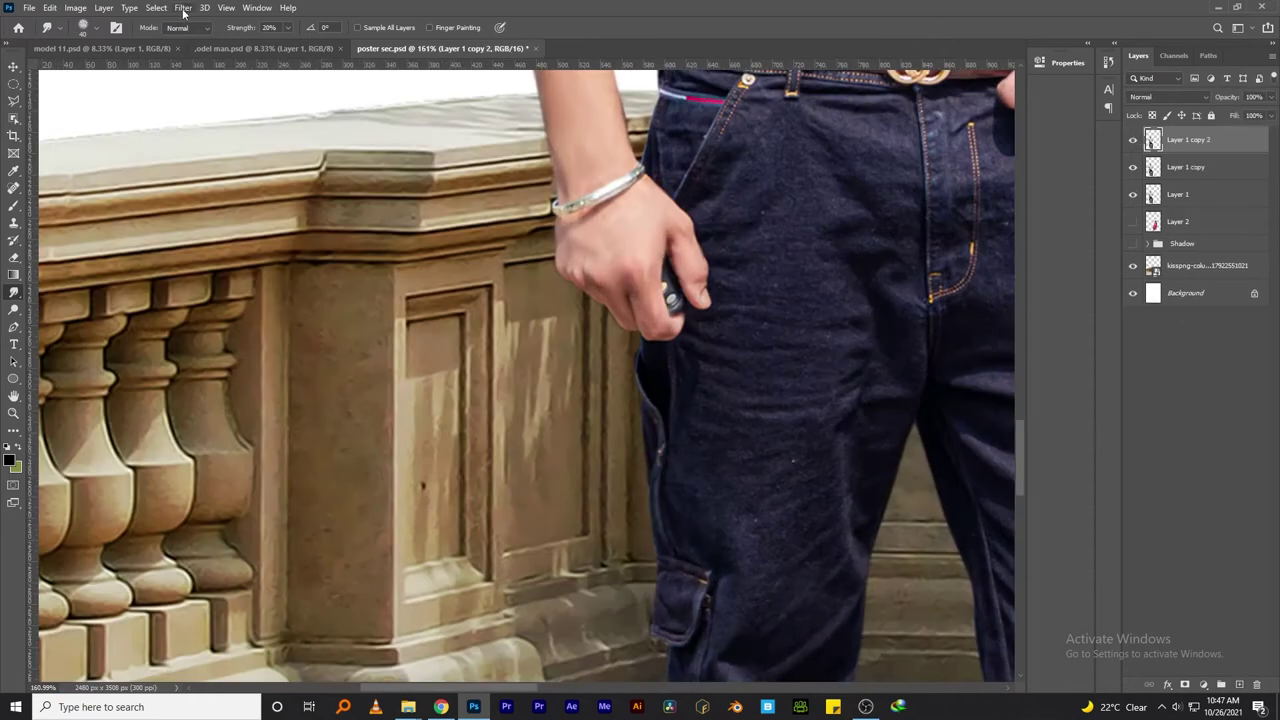
pyautogui.click(183, 8)
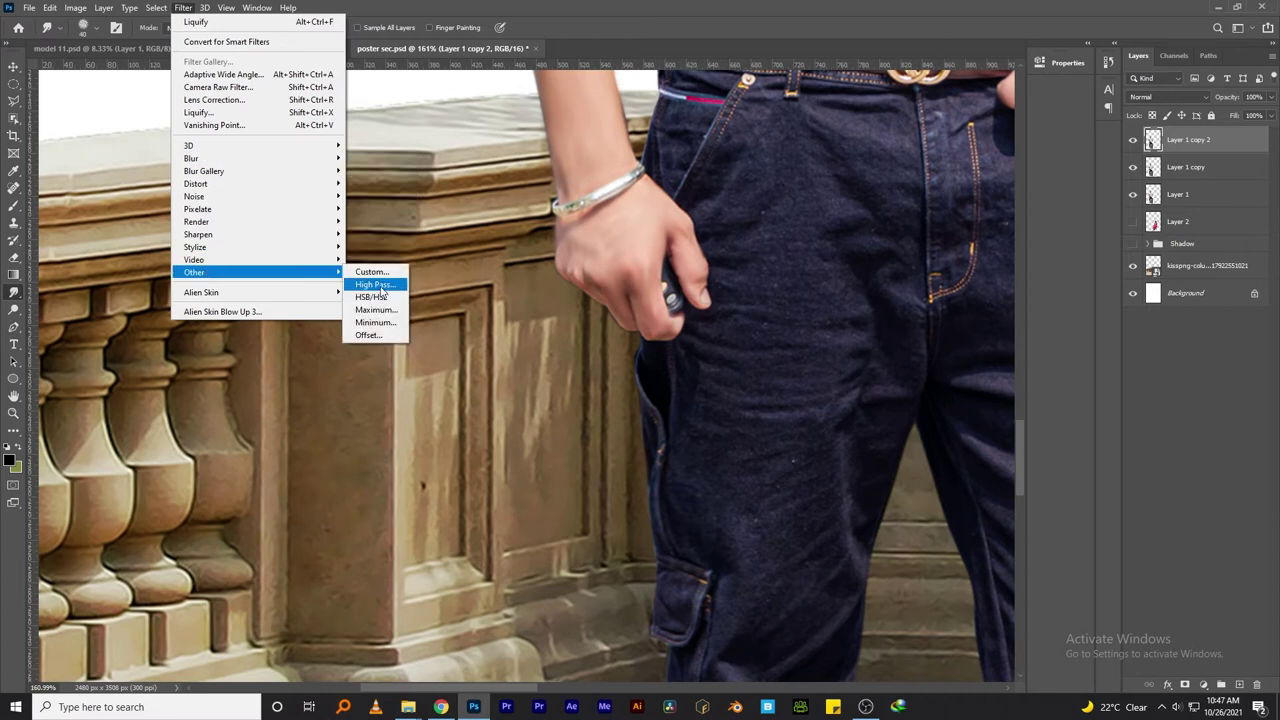
pyautogui.click(380, 285)
pyautogui.click(708, 169)
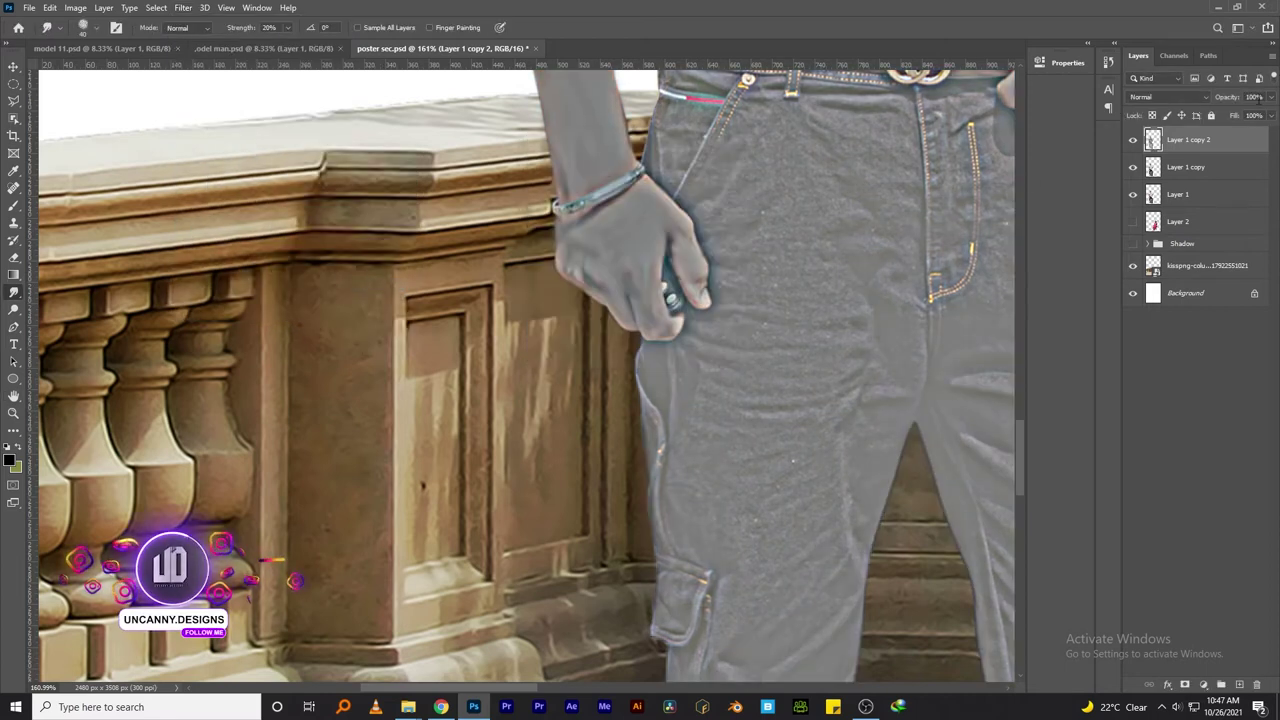
pyautogui.hotkey('ctrl', '0')
pyautogui.click(1168, 97)
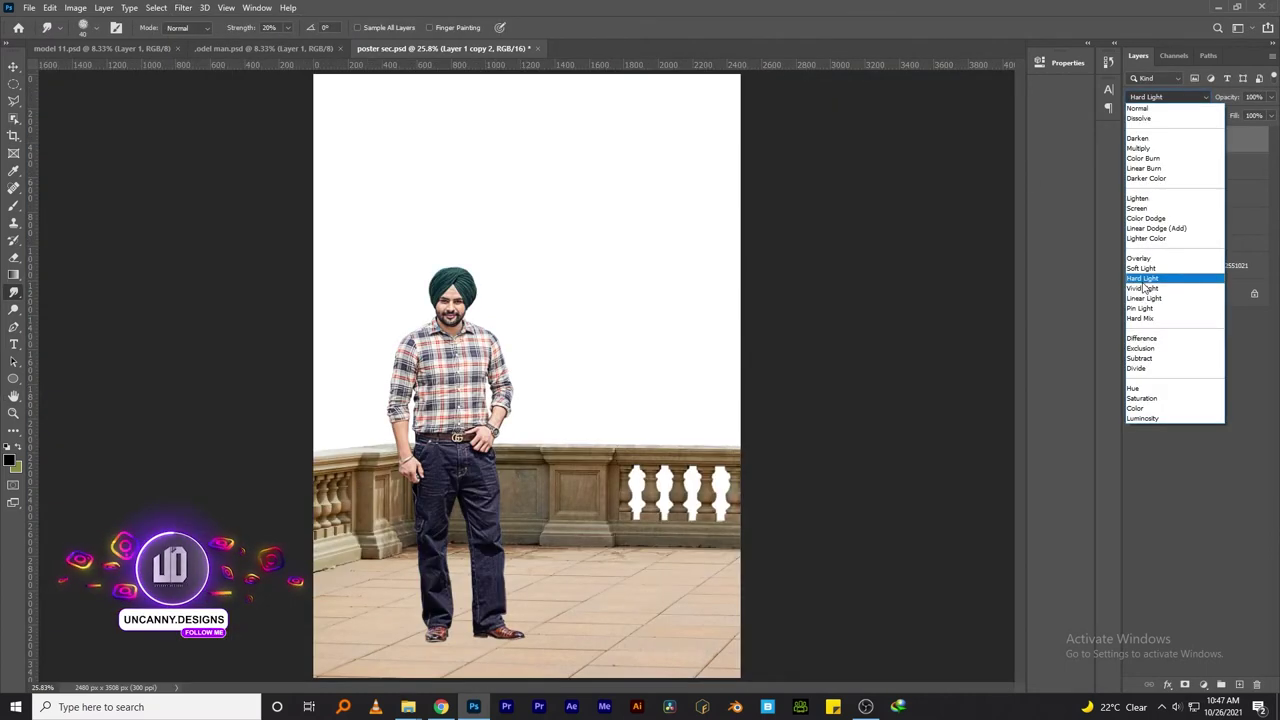
pyautogui.click(1143, 288)
pyautogui.write('21')
pyautogui.press('Return')
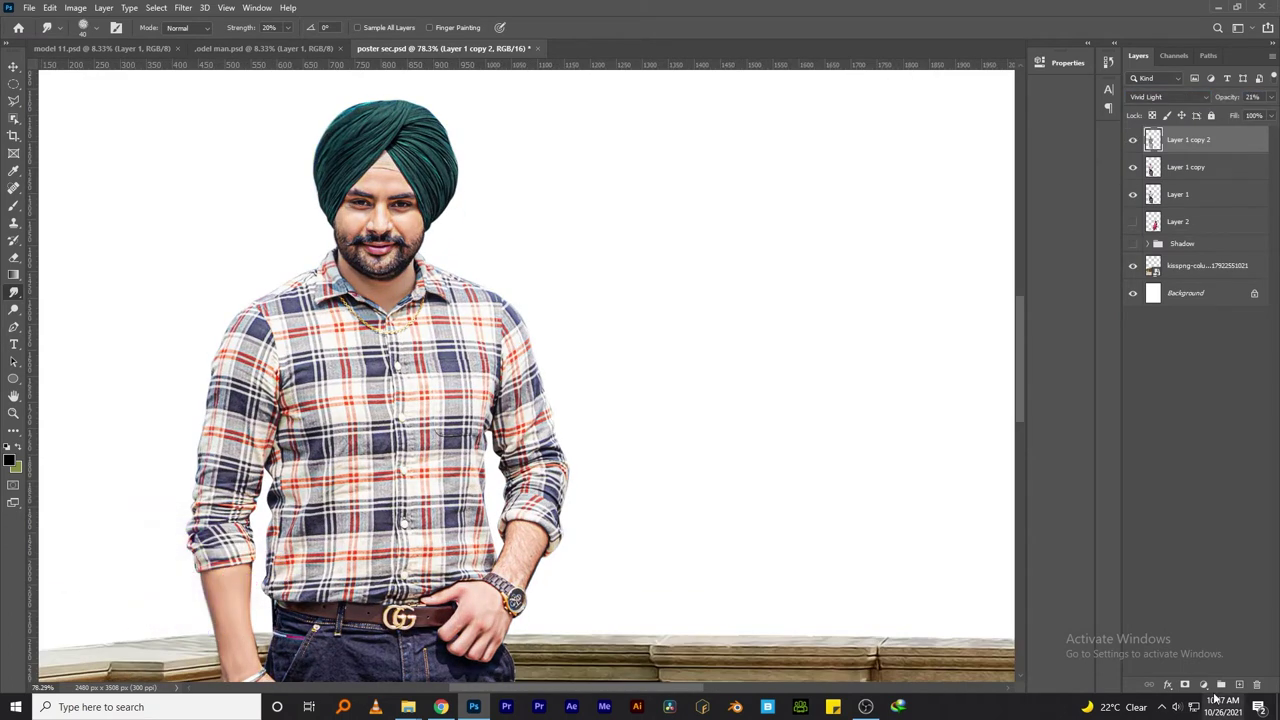
# Step: Erase unwanted areas of the sharpened copy with a smaller eraser and compare it
pyautogui.press('e')
pyautogui.scroll(5, 520, 400)
pyautogui.scroll(-2, 580, 300)
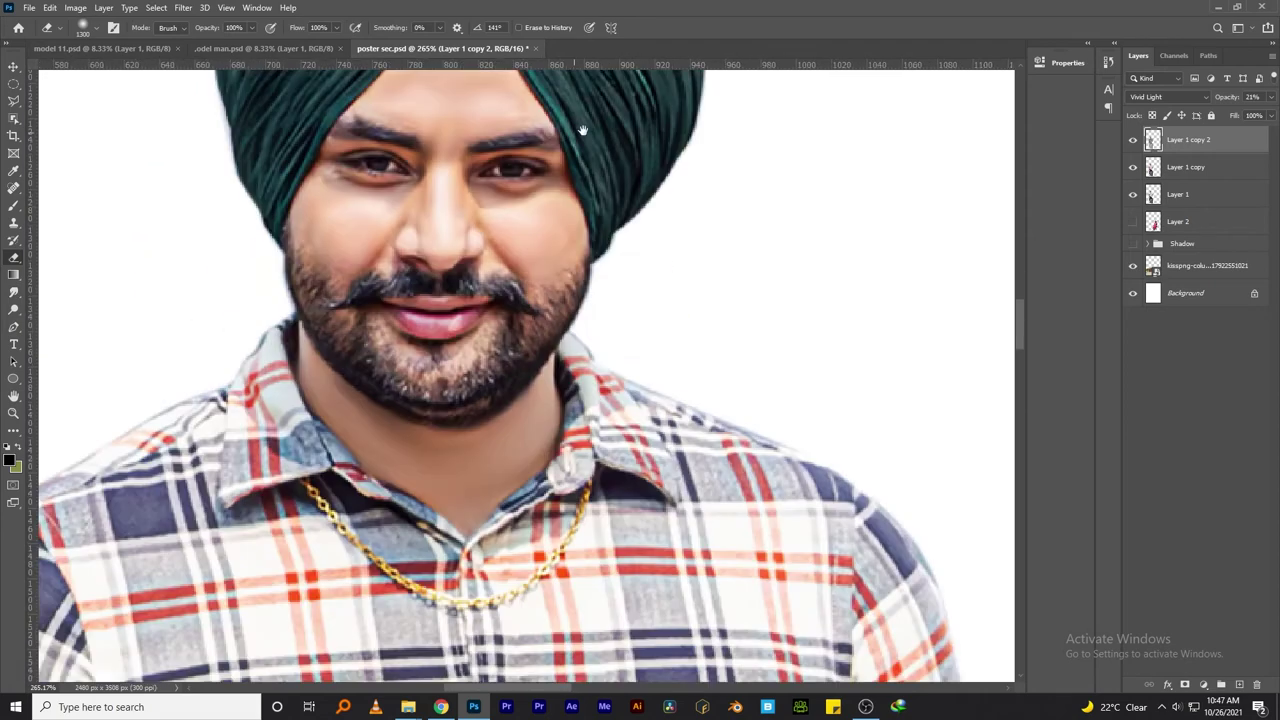
pyautogui.scroll(-4, 602, 395)
pyautogui.press('[')
pyautogui.press('[')
pyautogui.press('[')
pyautogui.press('[')
pyautogui.press('[')
pyautogui.press('[')
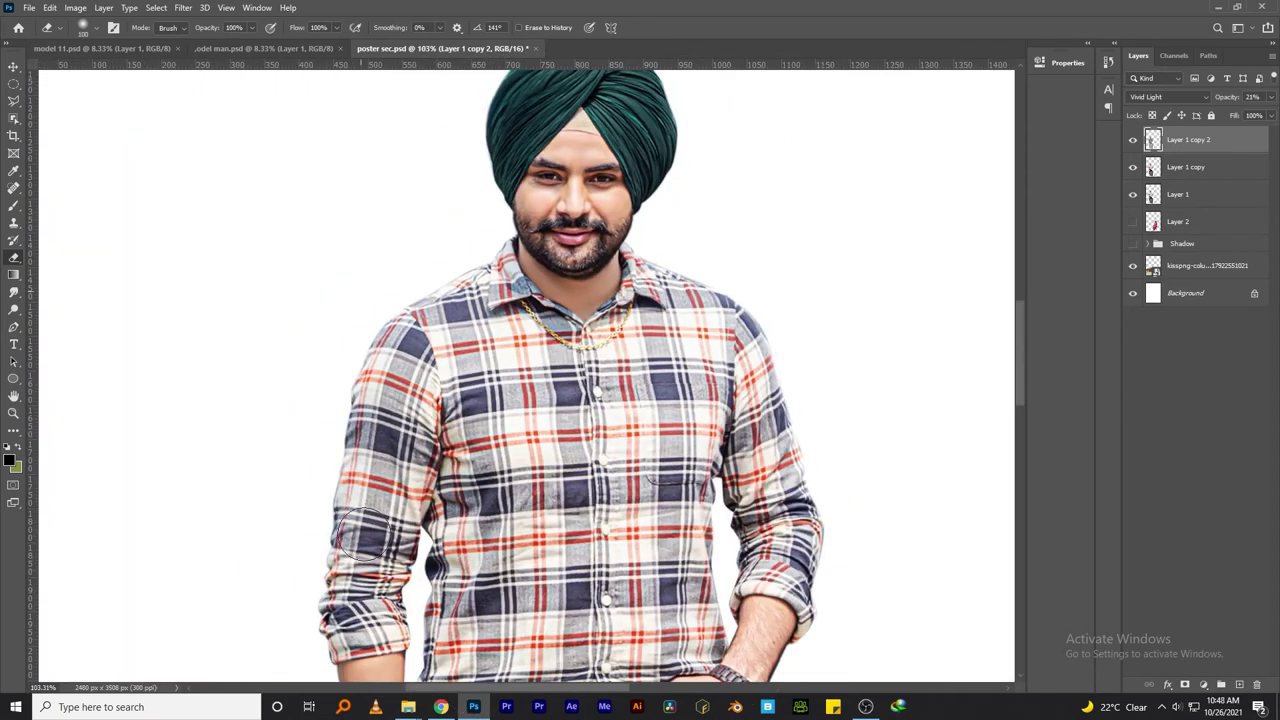
pyautogui.scroll(-3, 850, 350)
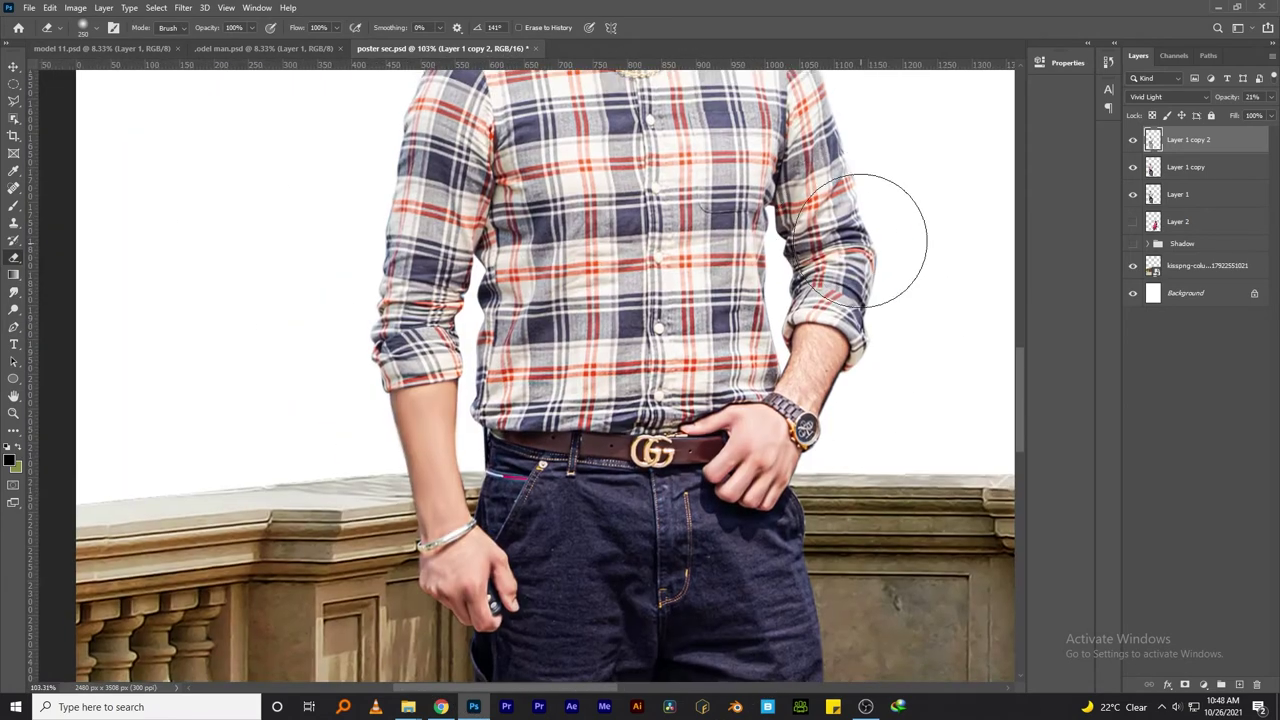
pyautogui.scroll(-5, 613, 163)
pyautogui.scroll(-5, 613, 163)
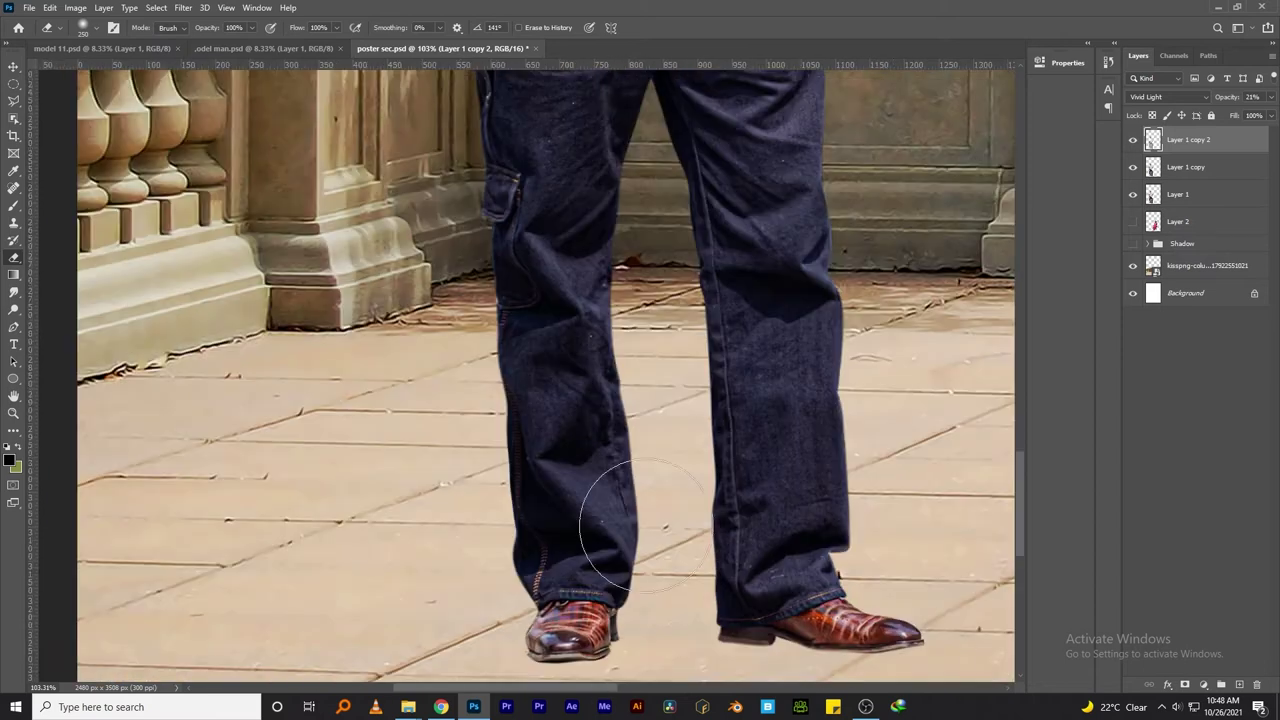
pyautogui.click(1133, 141)
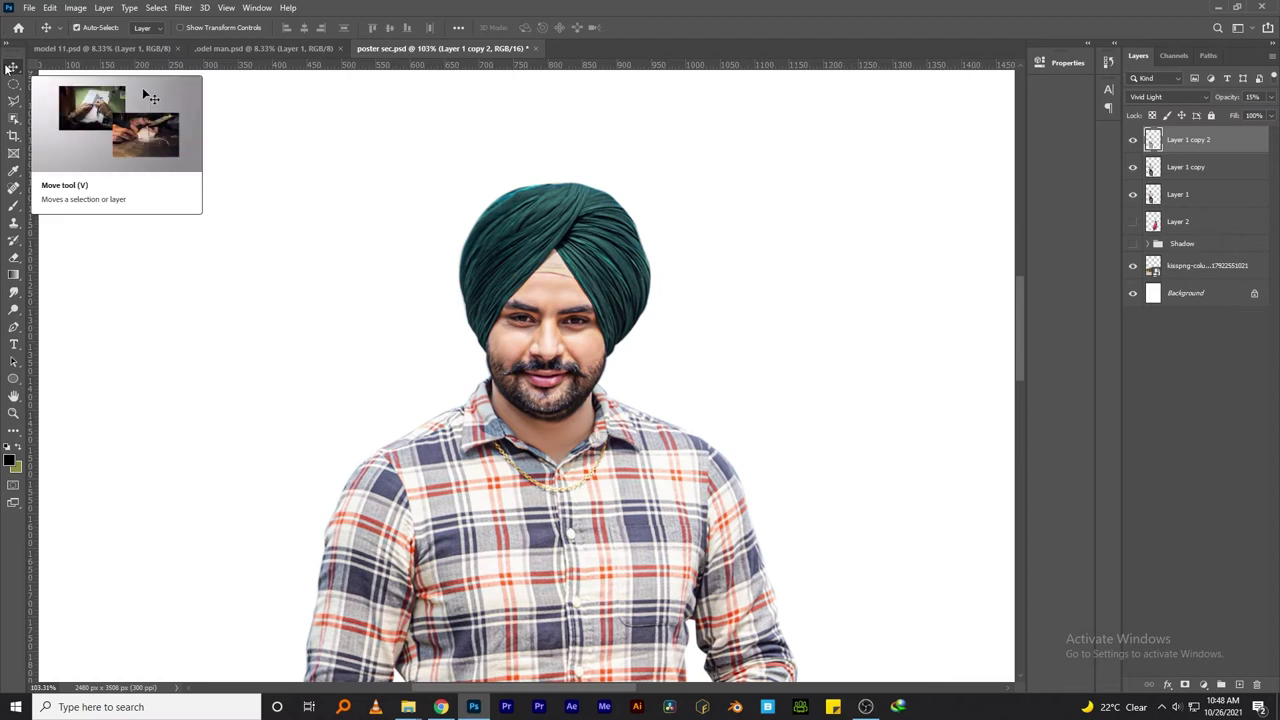
# Step: Lighten the man's jeans with a smaller Dodge brush set to Midtones
pyautogui.hotkey('ctrl', '0')
pyautogui.click(13, 309)
pyautogui.hotkey('ctrl', '1')
pyautogui.press('[')
pyautogui.press('[')
pyautogui.press('[')
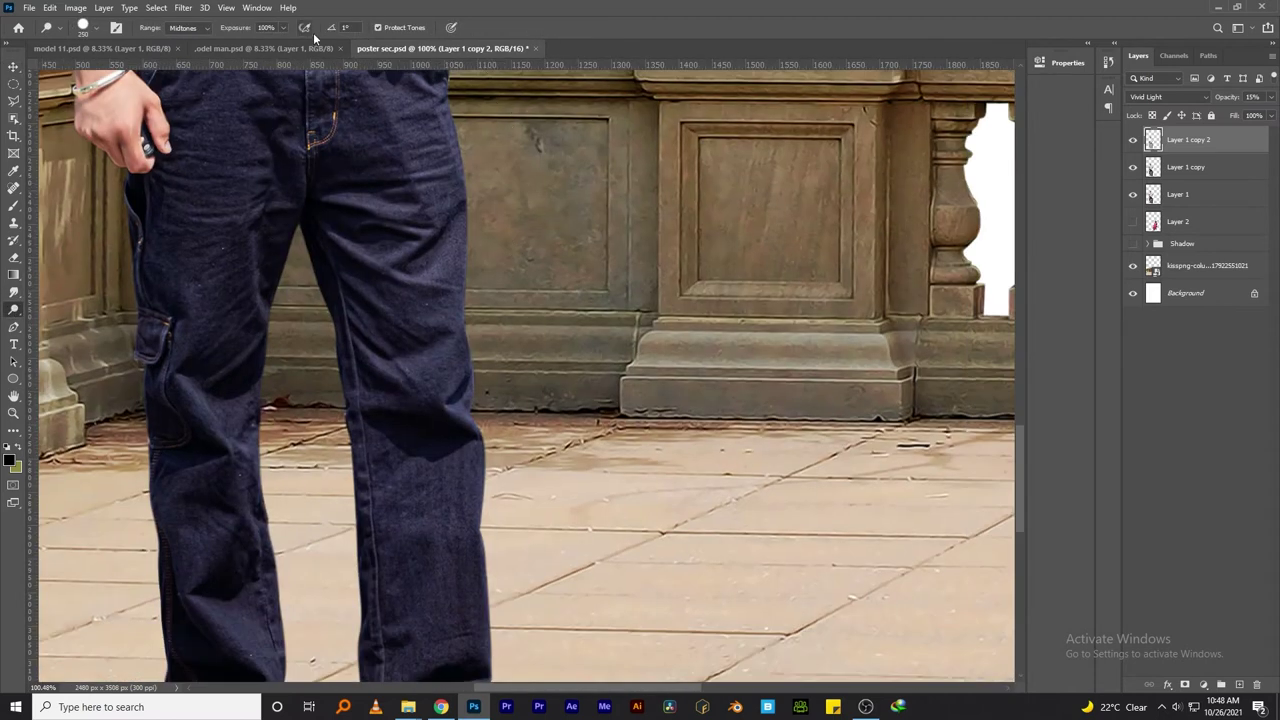
pyautogui.moveTo(420, 491); pyautogui.dragTo(452, 316)
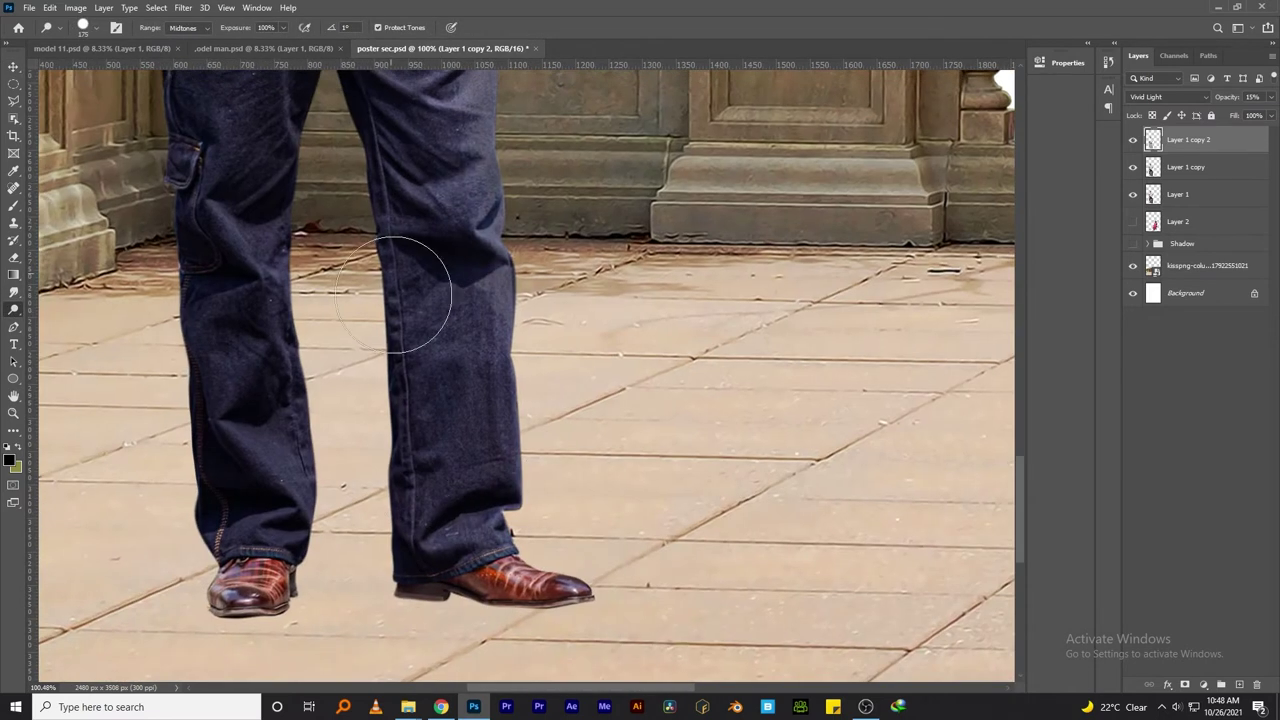
pyautogui.moveTo(287, 272); pyautogui.dragTo(357, 557)
pyautogui.moveTo(300, 180); pyautogui.dragTo(214, 514)
pyautogui.moveTo(300, 250); pyautogui.dragTo(557, 272)
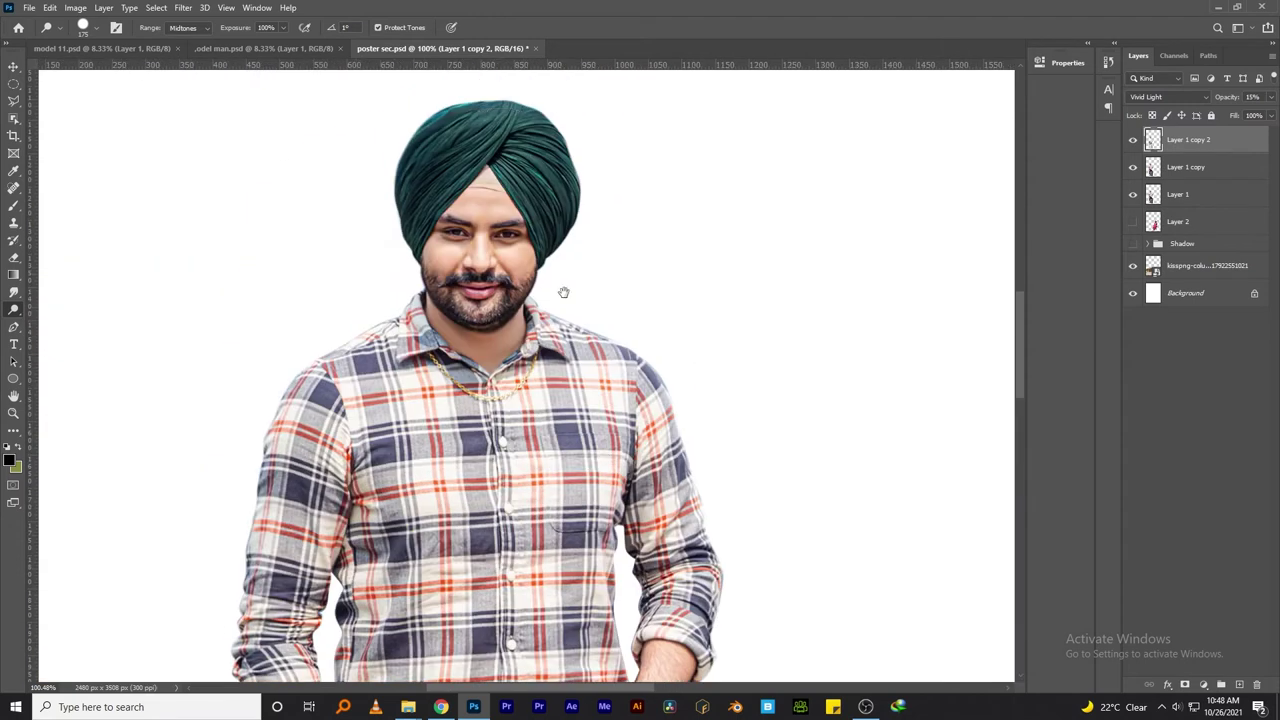
pyautogui.click(1131, 141)
# Step: Show the Shadow group and the seated woman in pink again, and save the poster
pyautogui.scroll(-5, 606, 163)
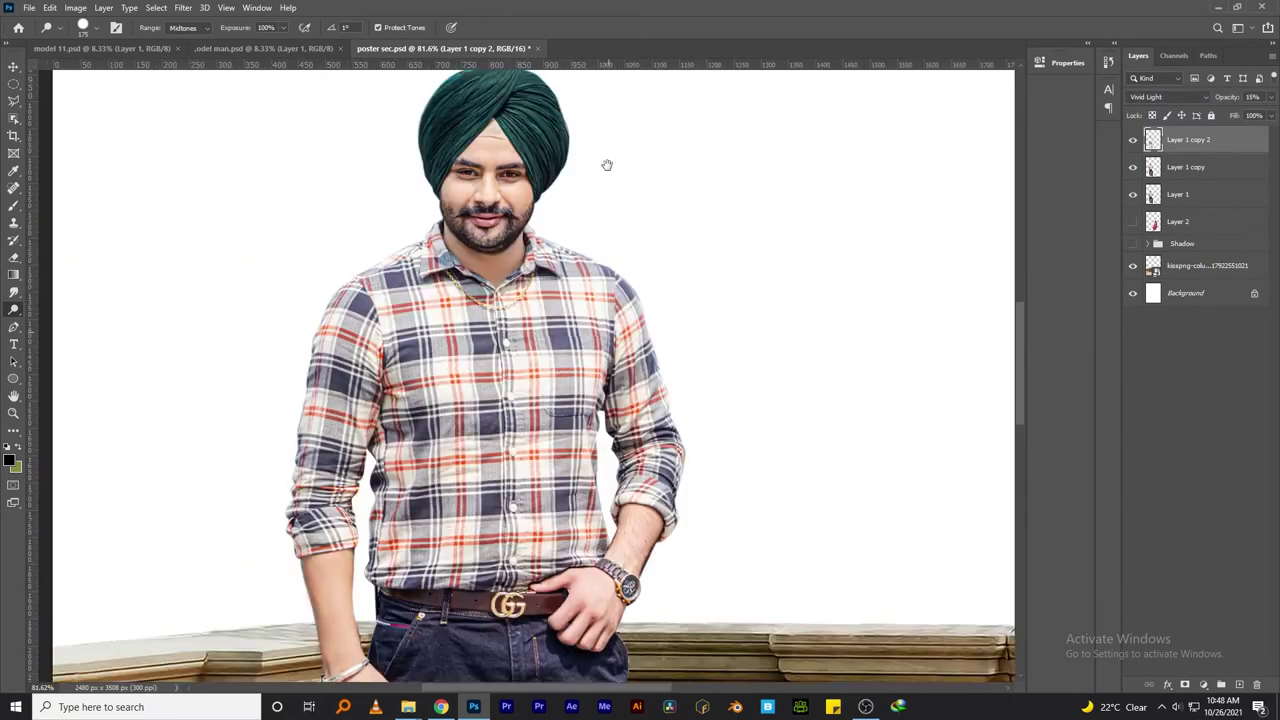
pyautogui.scroll(4, 545, 460)
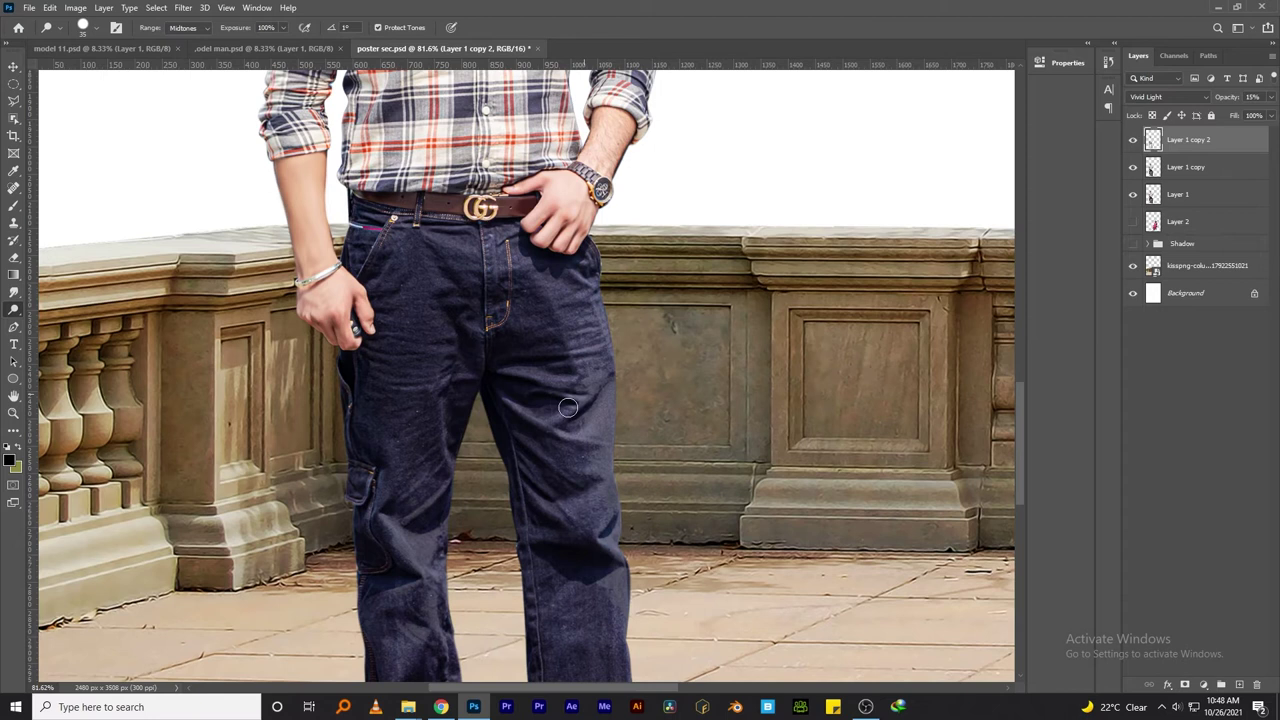
pyautogui.scroll(-1, 391, 516)
pyautogui.scroll(-4, 388, 490)
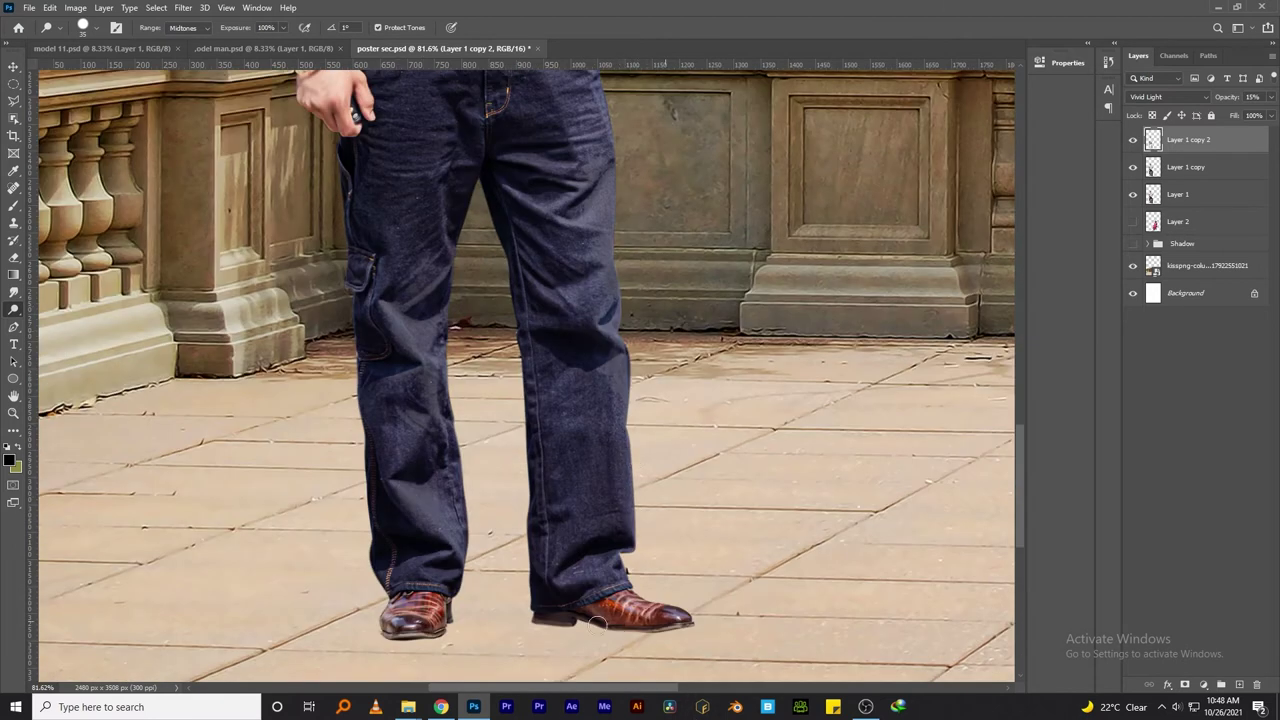
pyautogui.click(1132, 243)
pyautogui.hotkey('ctrl', '0')
pyautogui.hotkey('ctrl', 's')
pyautogui.click(1132, 221)
# Step: Group and rename the man's three layers, then duplicate the seated woman's Layer 2
pyautogui.click(1180, 221)
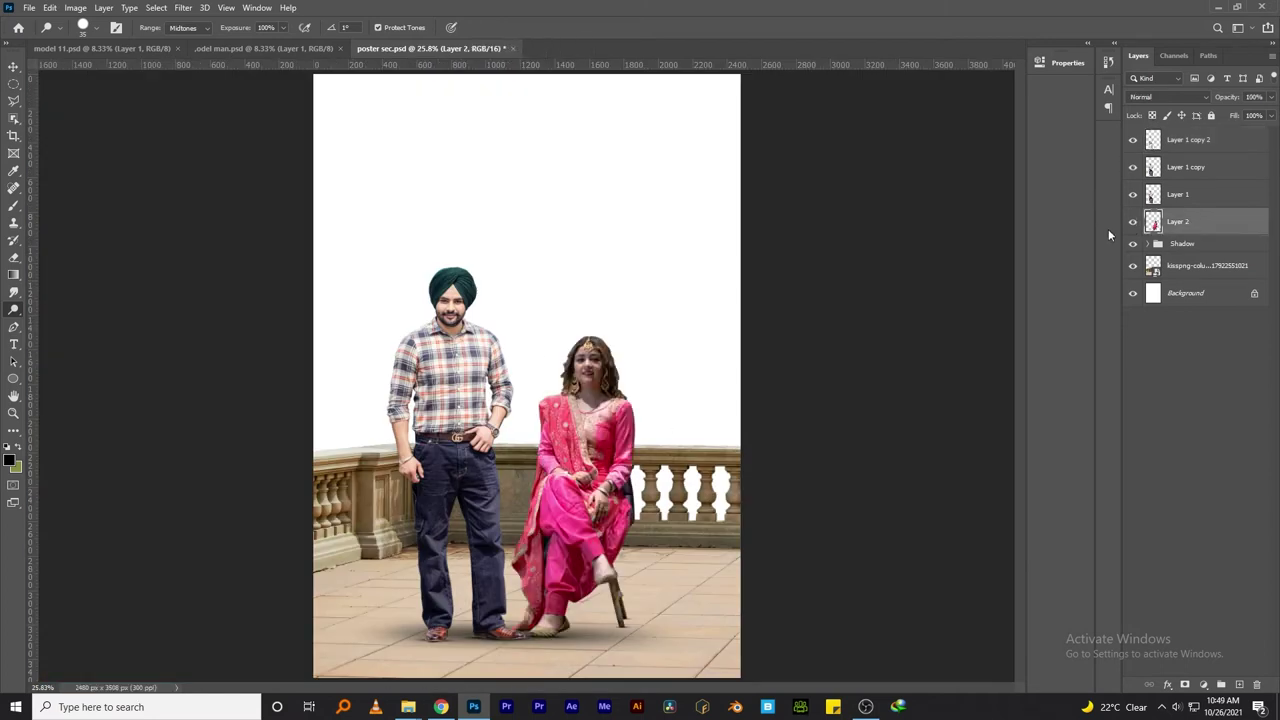
pyautogui.click(1178, 196)
pyautogui.keyDown('shift'); pyautogui.click(1188, 141); pyautogui.keyUp('shift')
pyautogui.hotkey('ctrl', 'g')
pyautogui.doubleClick(1184, 134)
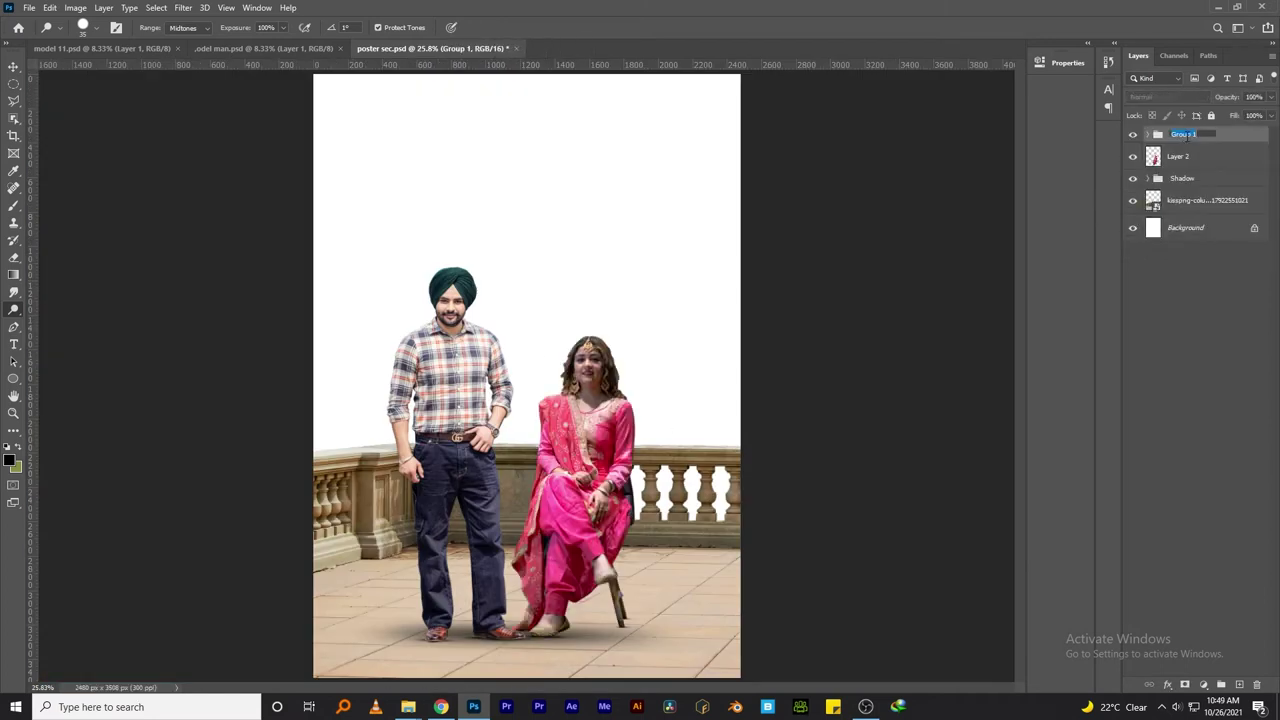
pyautogui.write('MAn')
pyautogui.click(1180, 157)
pyautogui.hotkey('ctrl', 'j')
# Step: Trace a closed Pen outline along the left edge of the woman's curly hair
pyautogui.scroll(2, 622, 580)
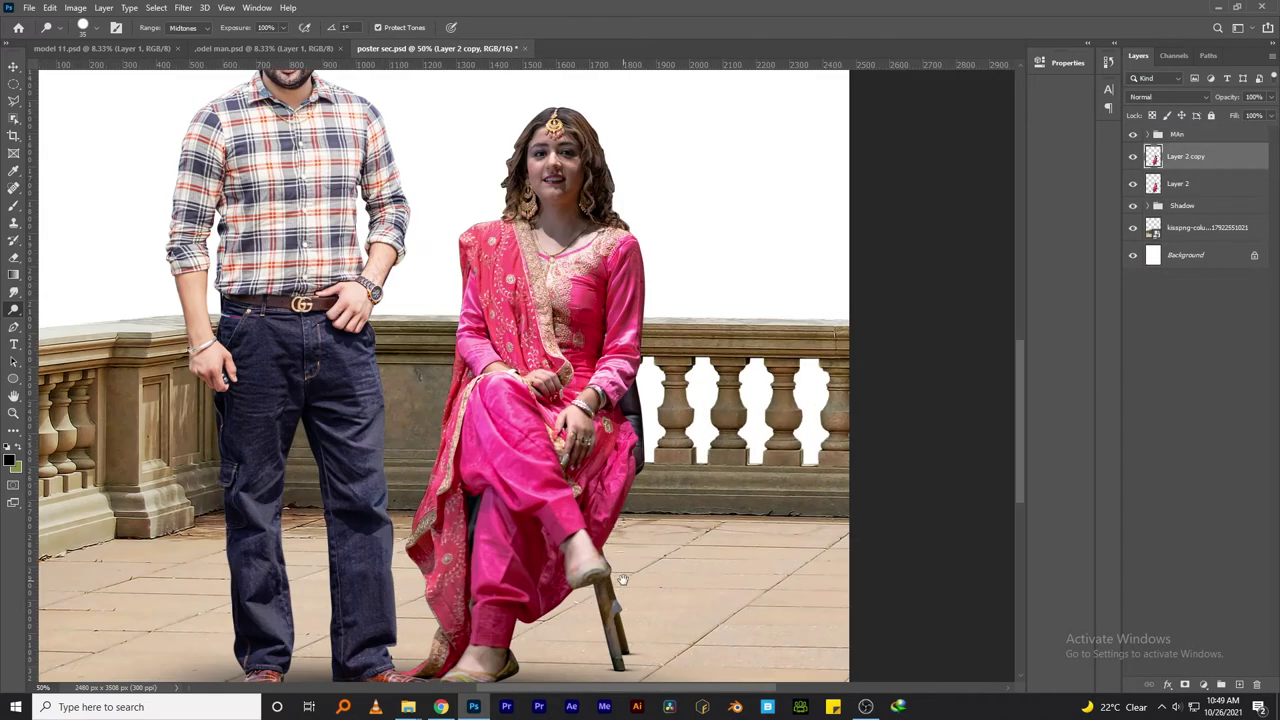
pyautogui.scroll(5, 536, 152)
pyautogui.press('p')
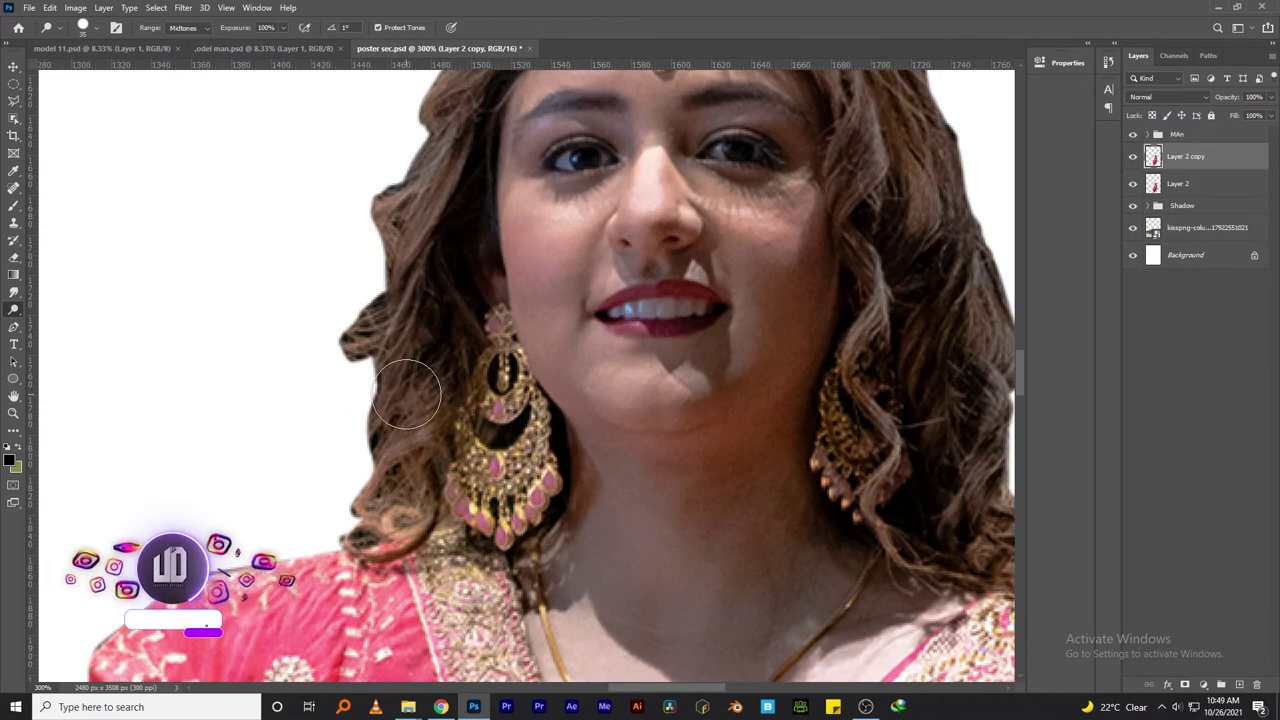
pyautogui.click(362, 510)
pyautogui.click(372, 440)
pyautogui.click(372, 365)
pyautogui.click(355, 330)
pyautogui.click(384, 292)
pyautogui.click(380, 205)
pyautogui.moveTo(440, 142); pyautogui.dragTo(310, 412)
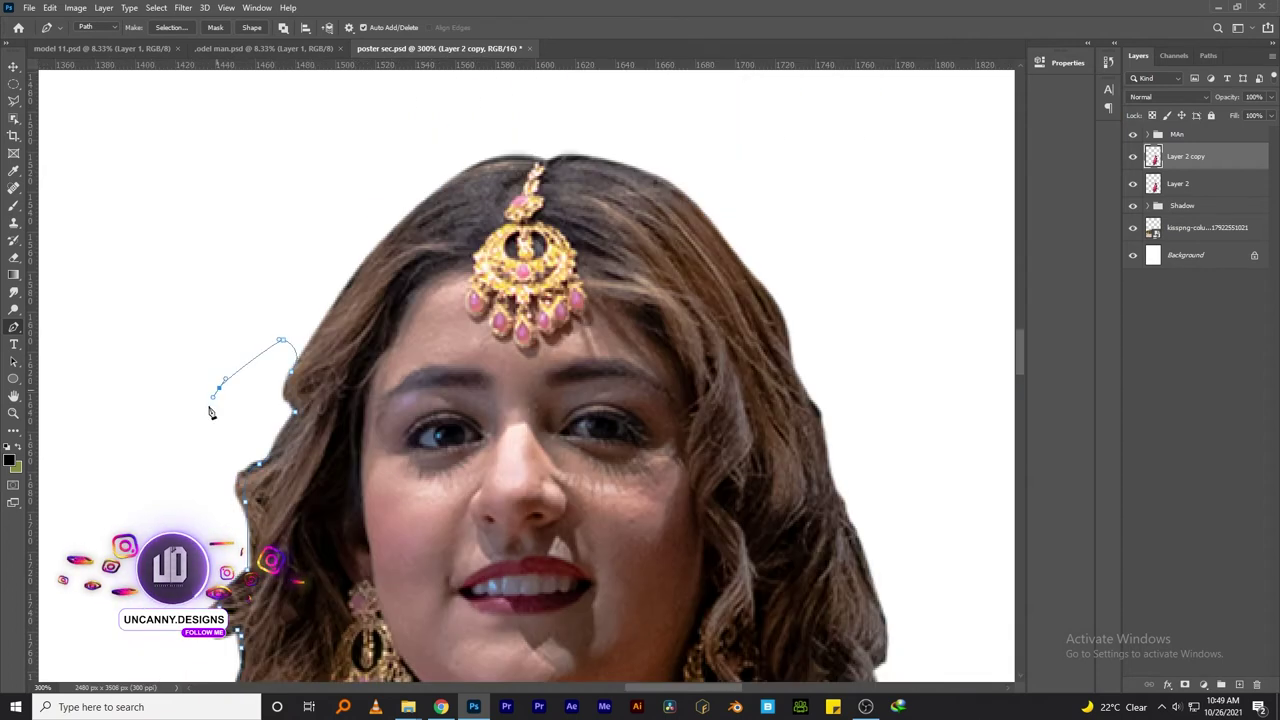
pyautogui.click(209, 409)
pyautogui.moveTo(209, 409); pyautogui.dragTo(615, 49)
pyautogui.moveTo(486, 400); pyautogui.dragTo(517, 418)
# Step: Turn the hair outline into a selection and feather it twice
pyautogui.hotkey('ctrl', 'Return')
pyautogui.hotkey('shift', 'F6')
pyautogui.press('Return')
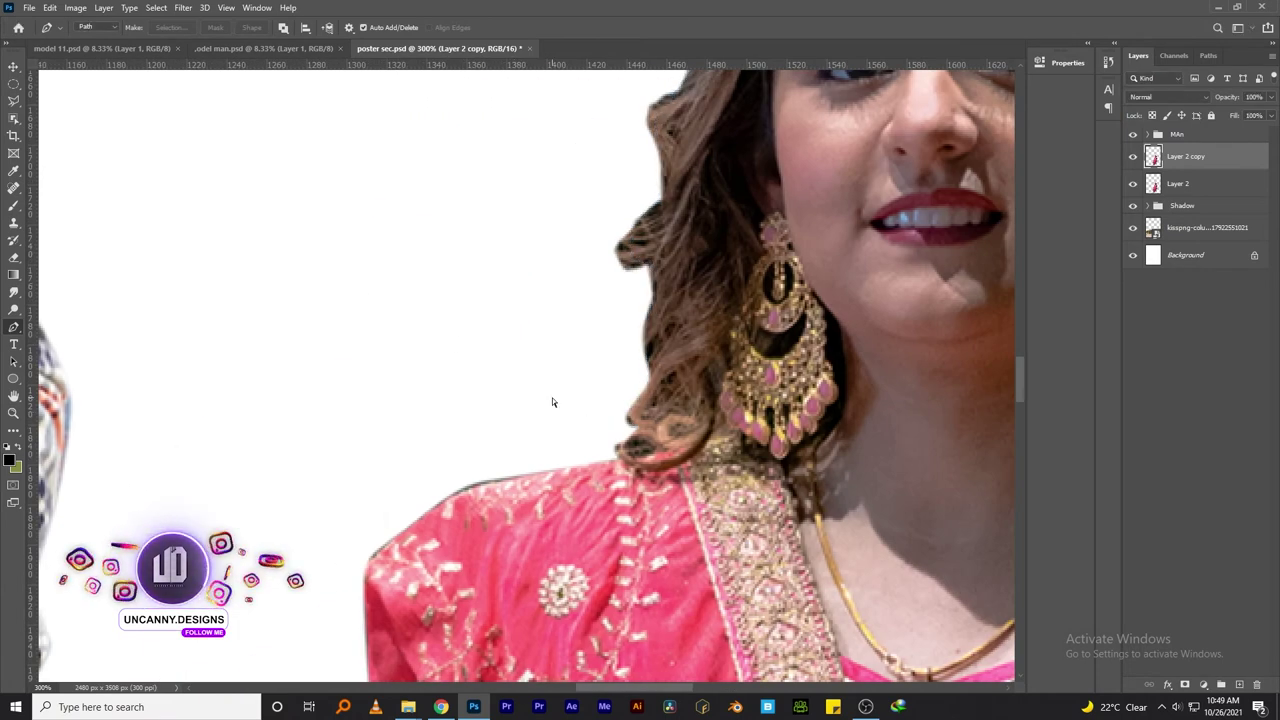
pyautogui.hotkey('shift', 'F6')
pyautogui.press('Return')
# Step: Hide Layer 2, make Layer 2 copy the eraser target, and feather the selection again
pyautogui.click(14, 257)
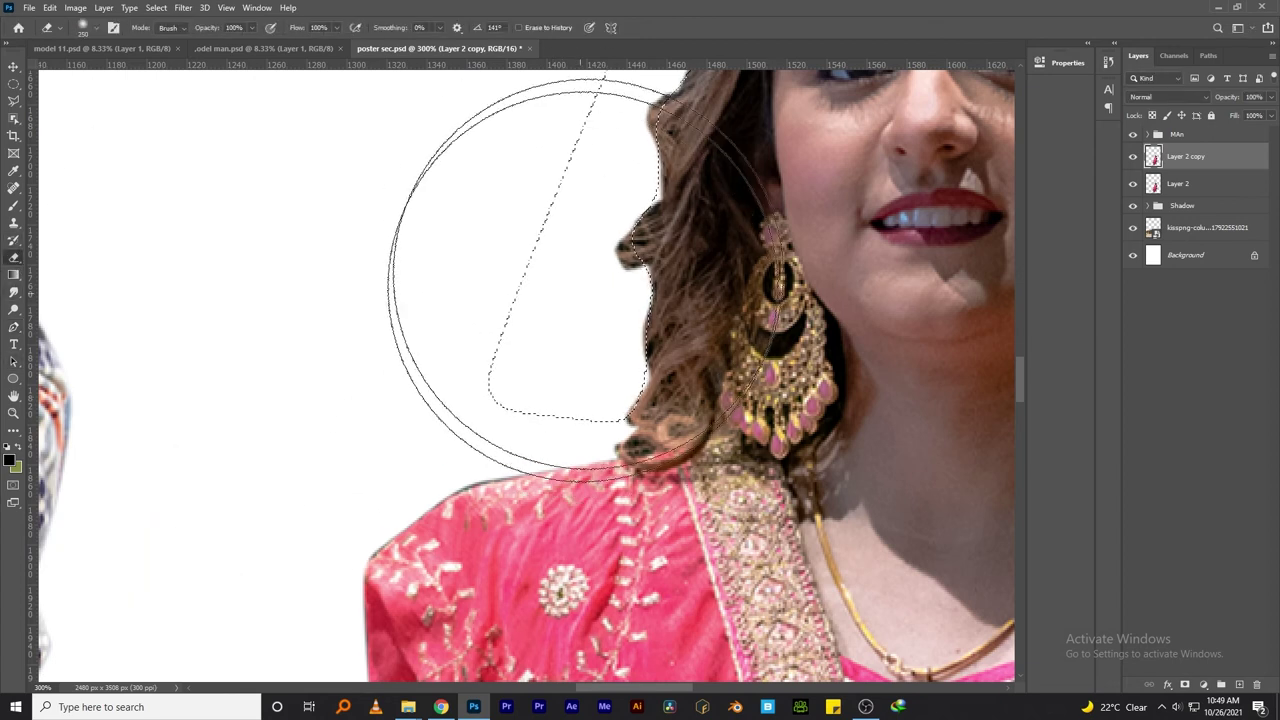
pyautogui.click(1133, 183)
pyautogui.press('v')
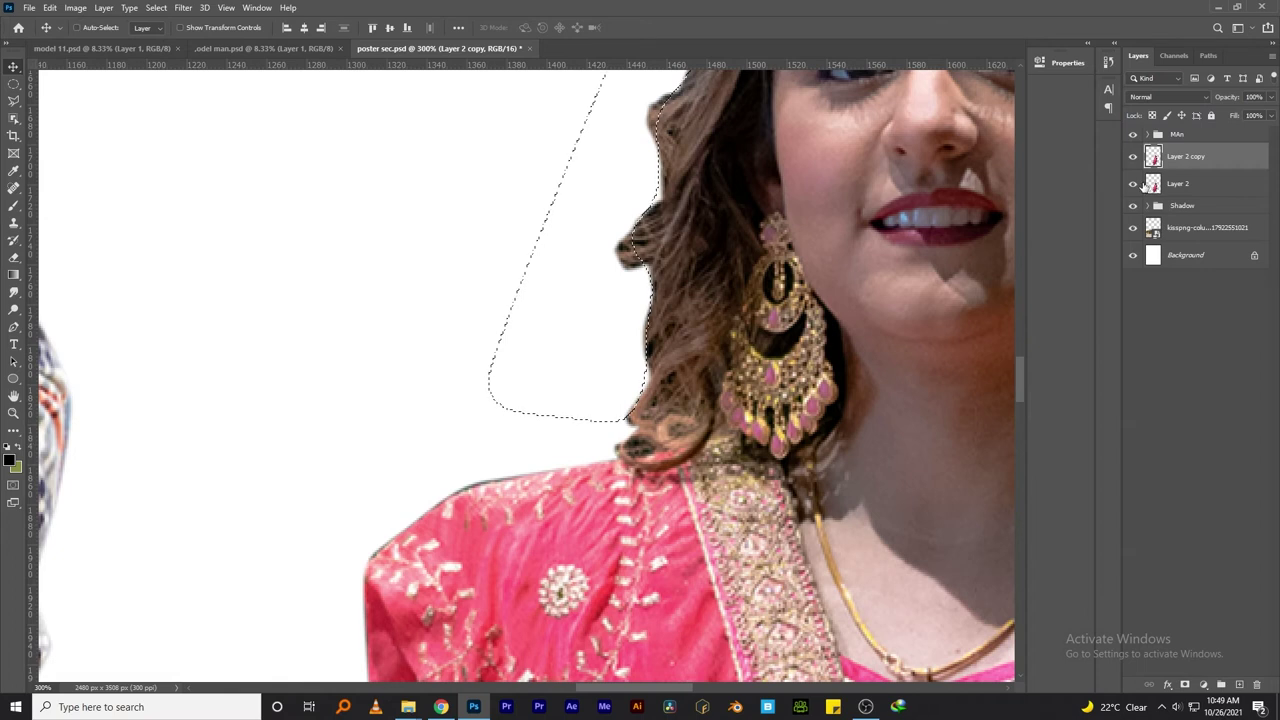
pyautogui.click(1160, 184)
pyautogui.click(1133, 183)
pyautogui.click(1185, 156)
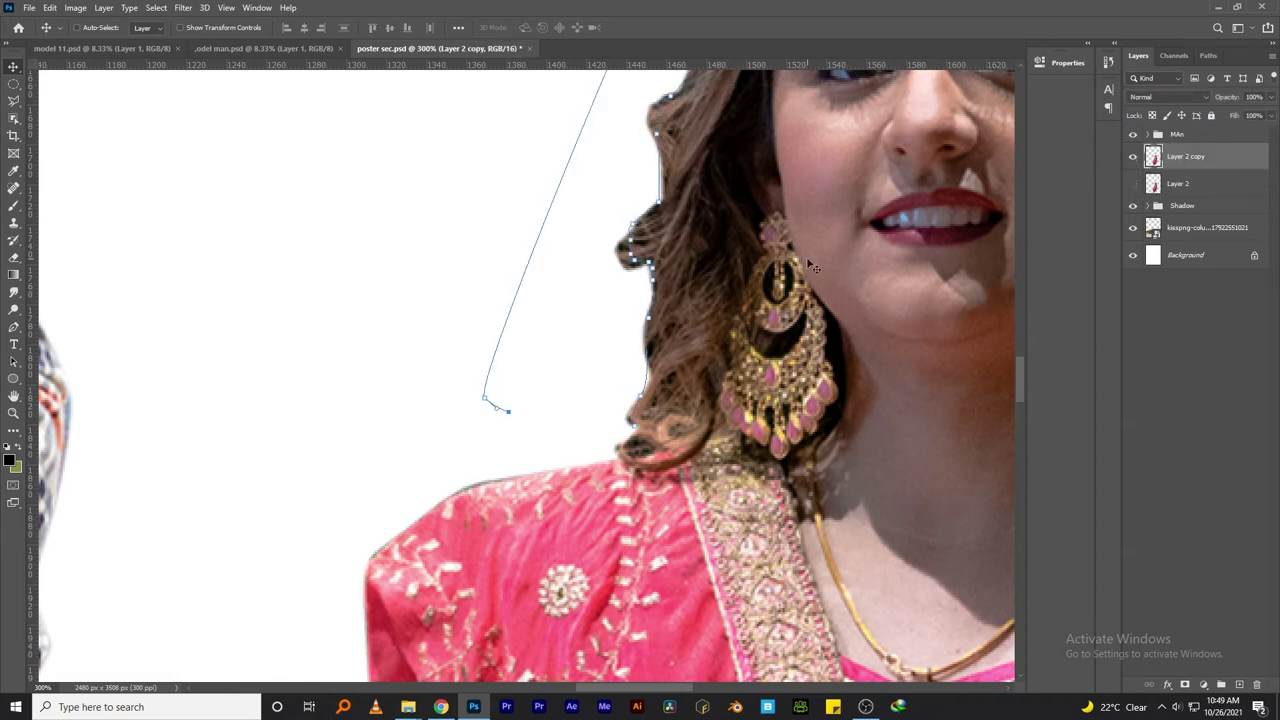
pyautogui.hotkey('shift', 'F6')
pyautogui.press('Return')
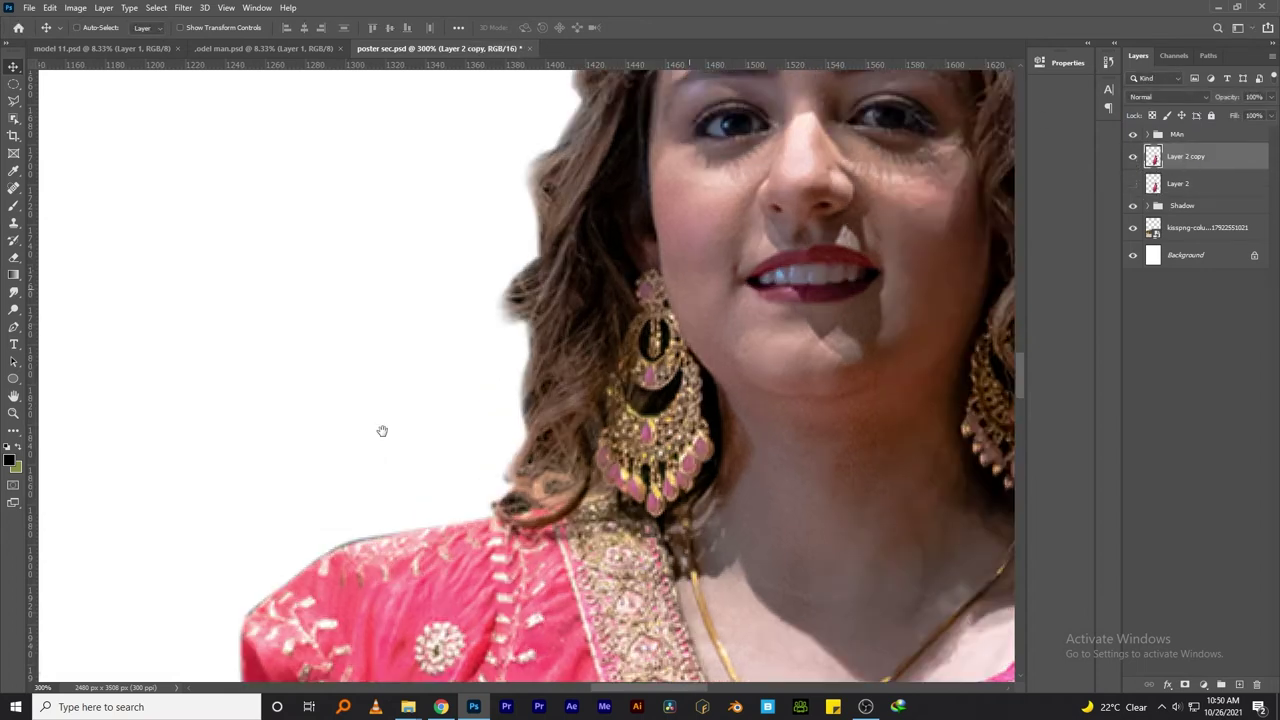
# Step: Delete the original Layer 2
pyautogui.scroll(-5, 380, 428)
pyautogui.scroll(5, 408, 437)
pyautogui.scroll(2, 231, 520)
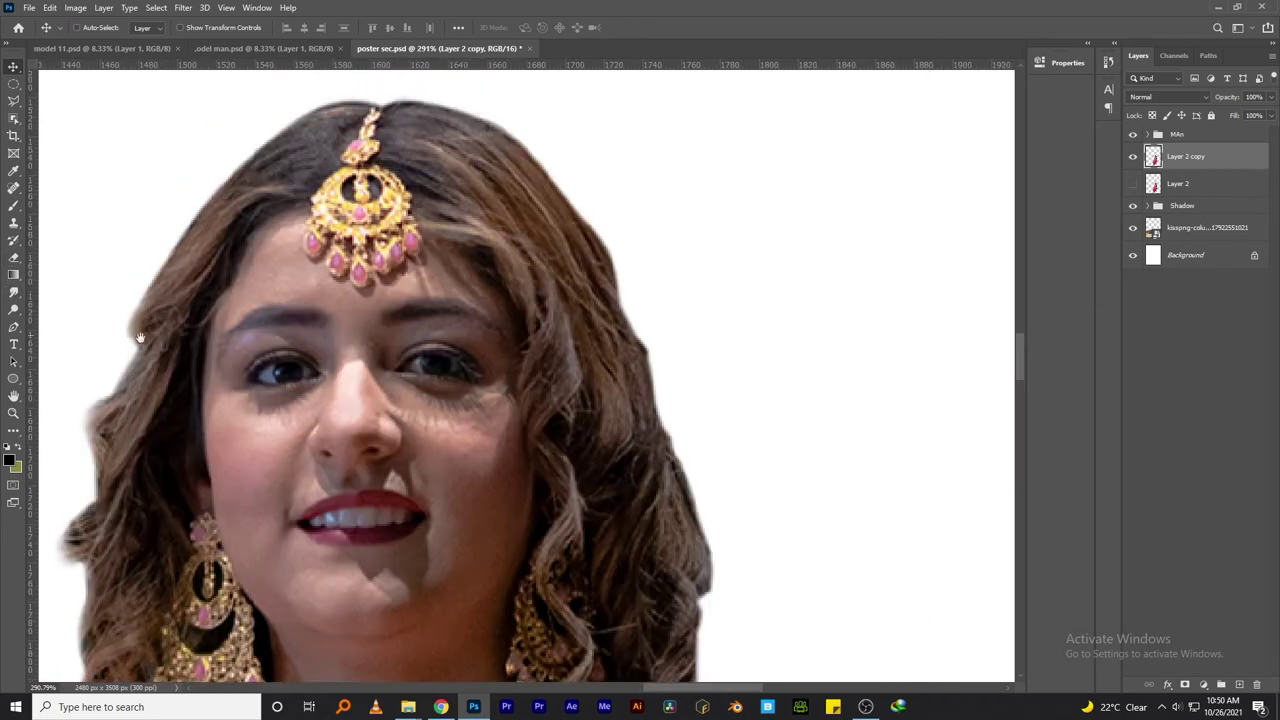
pyautogui.scroll(-5, 600, 300)
pyautogui.hscroll(-8, 600, 300)
pyautogui.click(1175, 184)
pyautogui.press('Delete')
# Step: Set up the Smudge tool on Layer 2 copy with a smaller hair-strand brush
pyautogui.rightClick(268, 311)
pyautogui.click(290, 338)
pyautogui.click(13, 292)
pyautogui.rightClick(240, 298)
pyautogui.click(261, 439)
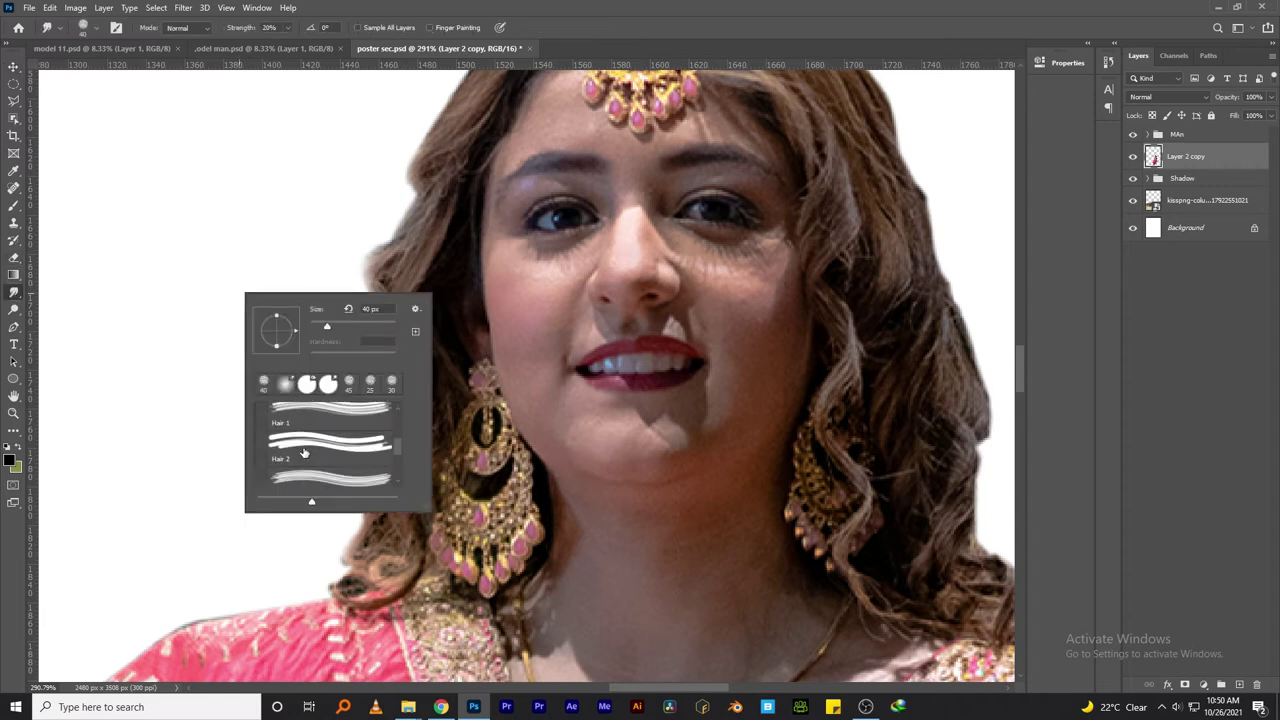
pyautogui.doubleClick(305, 478)
pyautogui.press('[')
pyautogui.press('[')
pyautogui.press('[')
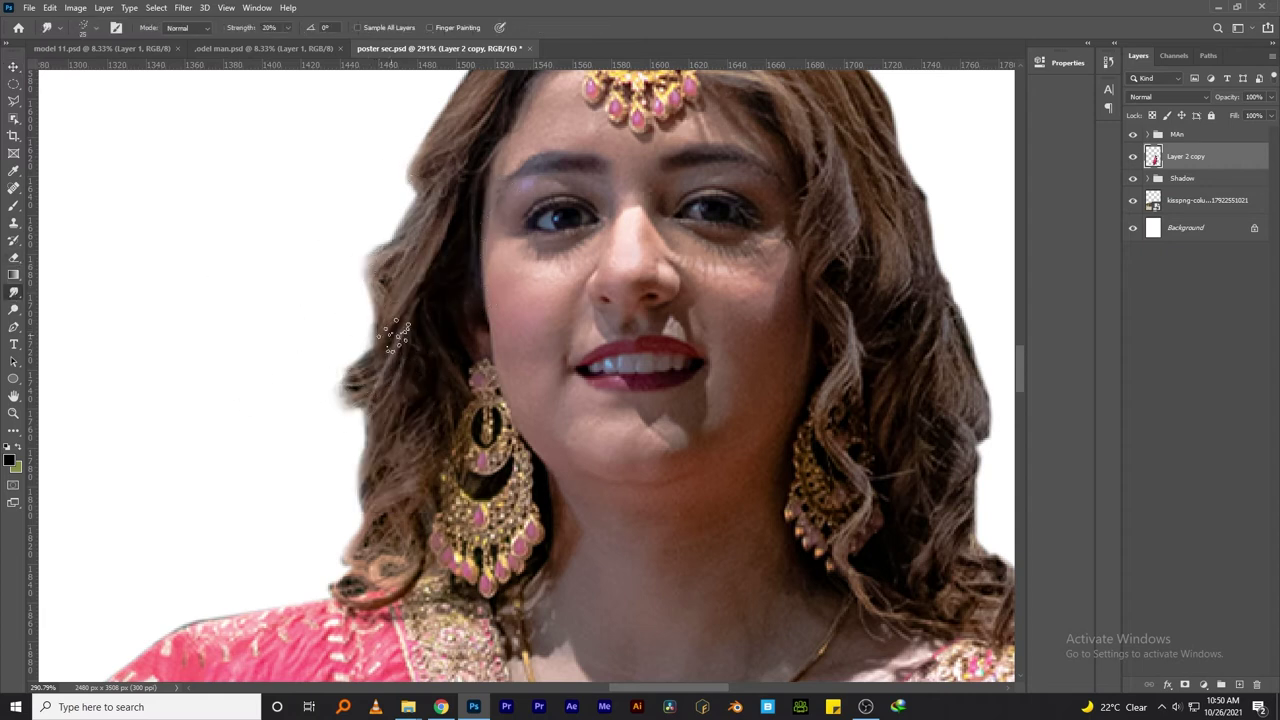
pyautogui.rightClick(160, 575)
pyautogui.press('Return')
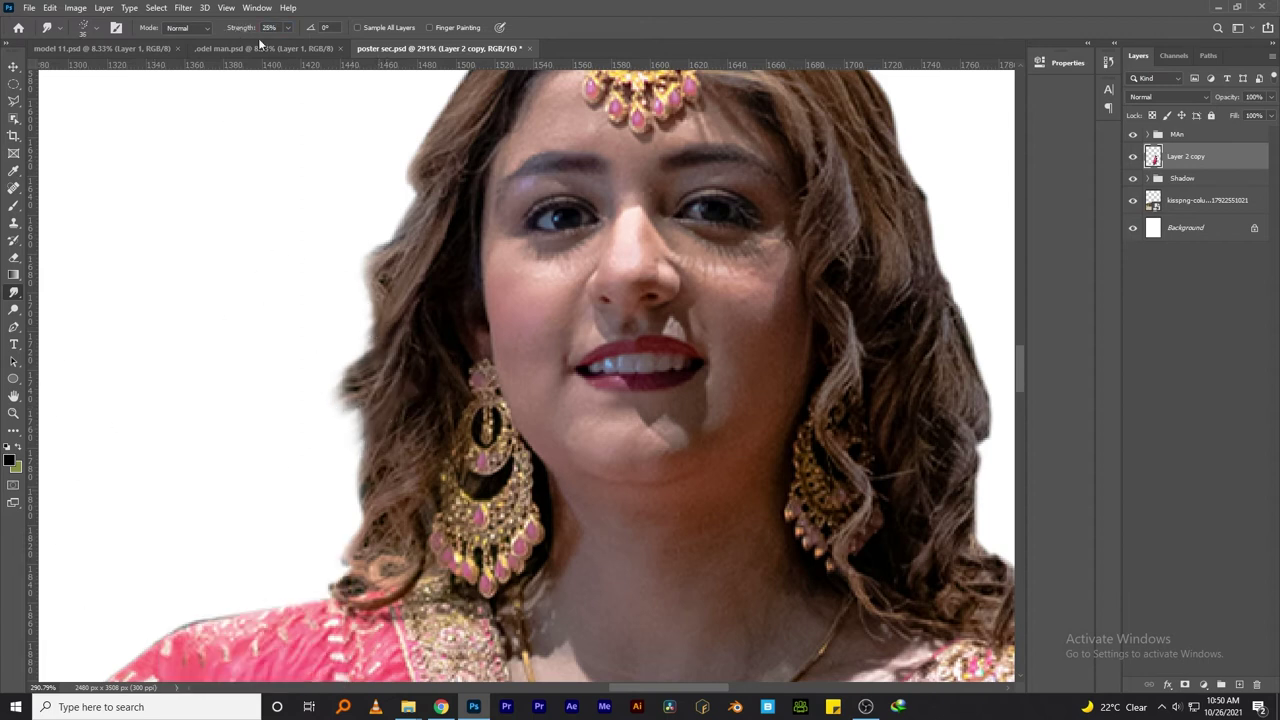
# Step: Smudge the left hair edge into wispy strands at 64% strength
pyautogui.moveTo(392, 410); pyautogui.dragTo(356, 512)
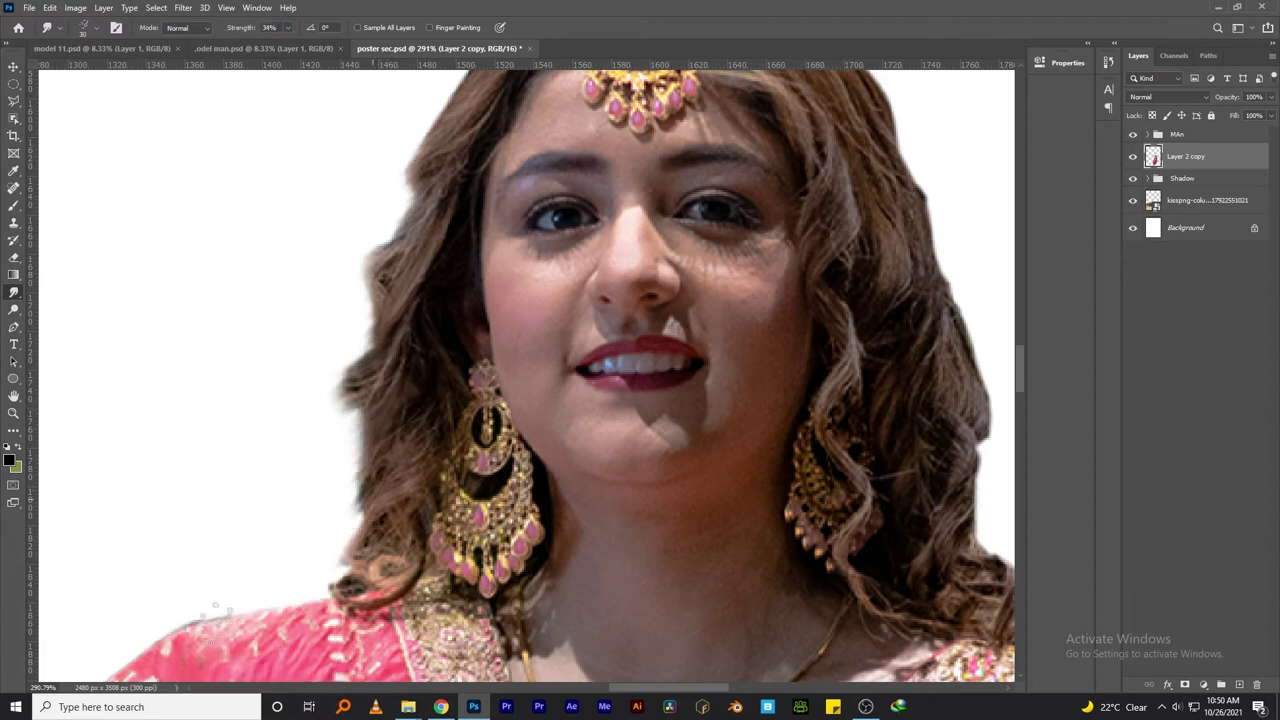
pyautogui.scroll(-3, 381, 325)
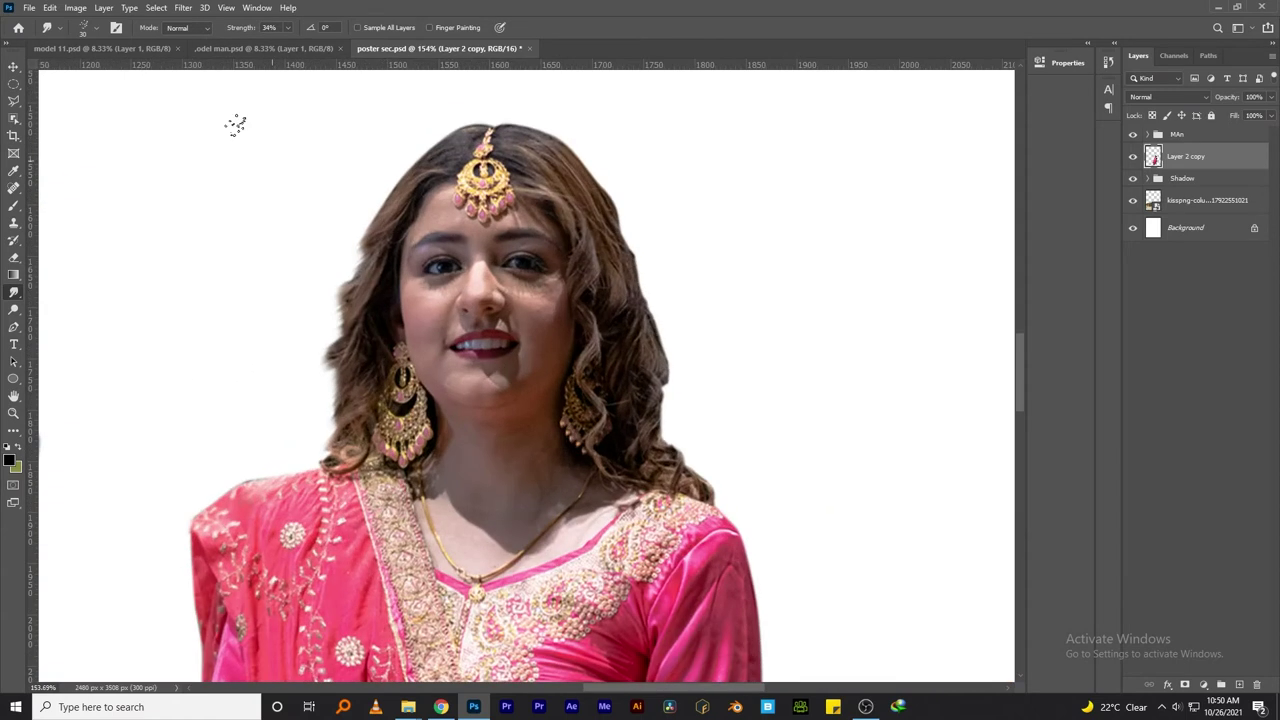
pyautogui.moveTo(221, 28); pyautogui.dragTo(250, 28)
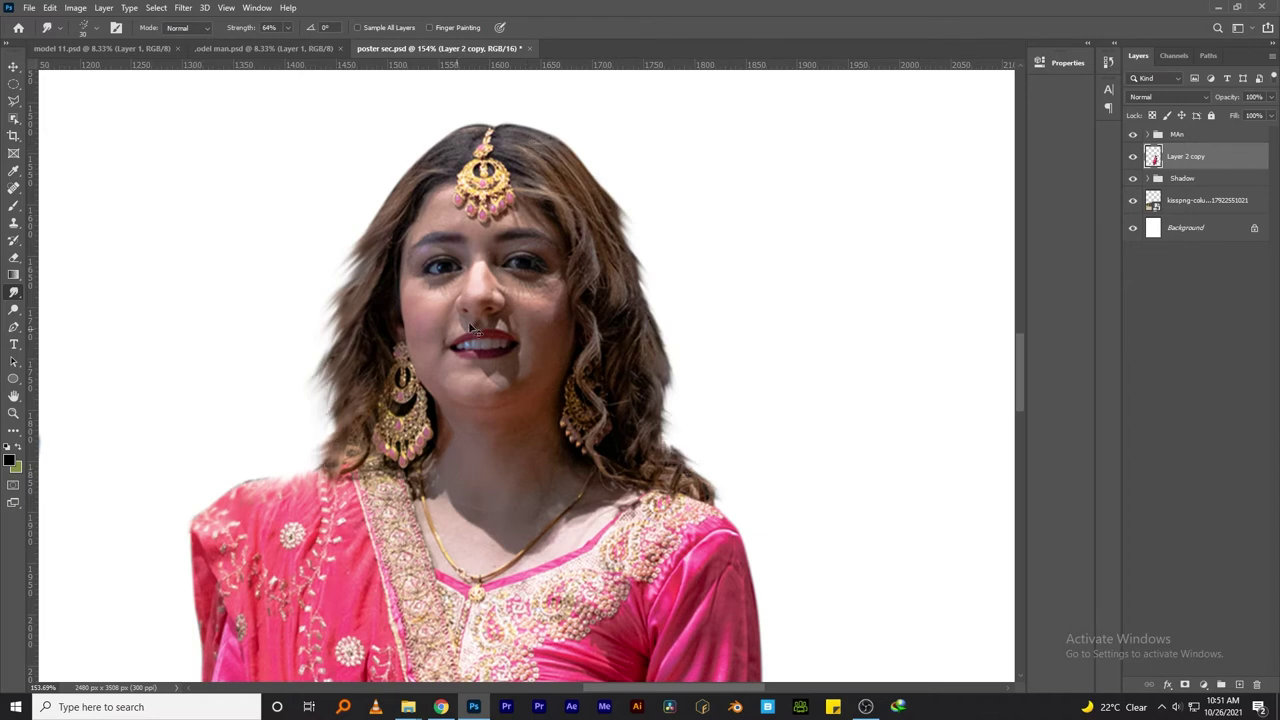
pyautogui.scroll(-5, 471, 328)
pyautogui.rightClick(120, 176)
# Step: Duplicate to Layer 2 copy 2 and smudge her cheeks and face smooth with a skin brush
pyautogui.scroll(3, 184, 330)
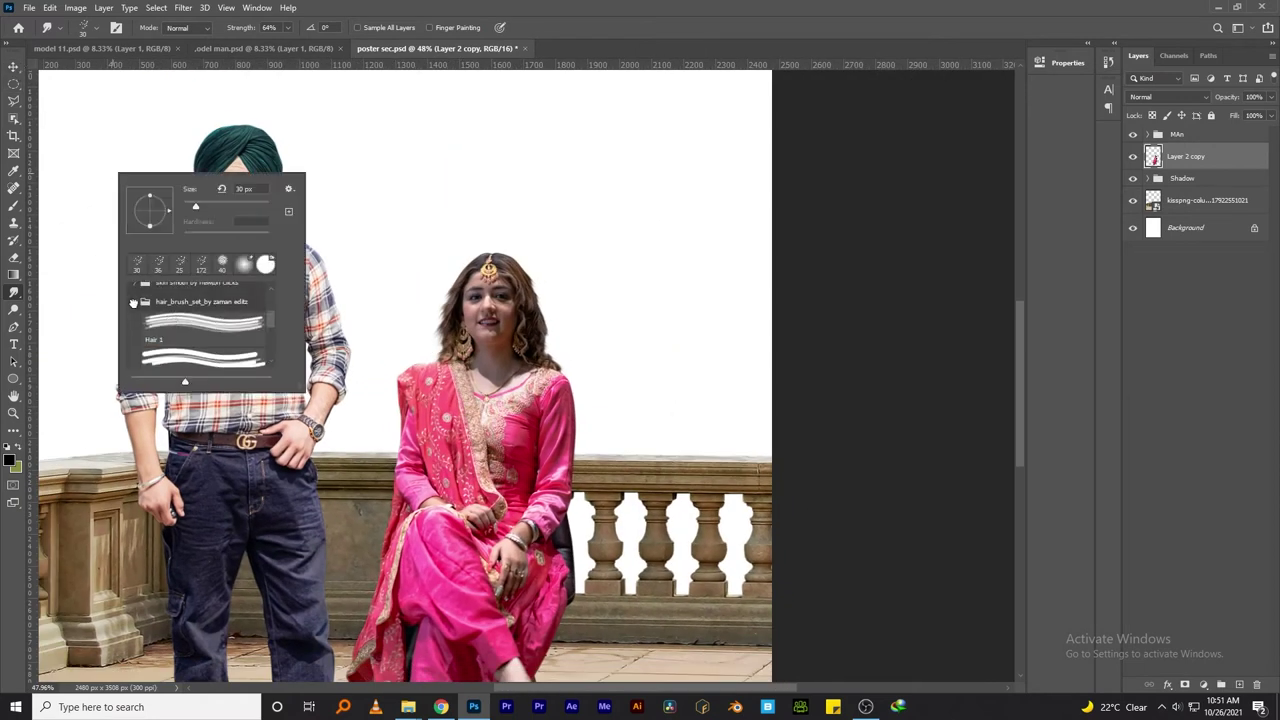
pyautogui.click(184, 342)
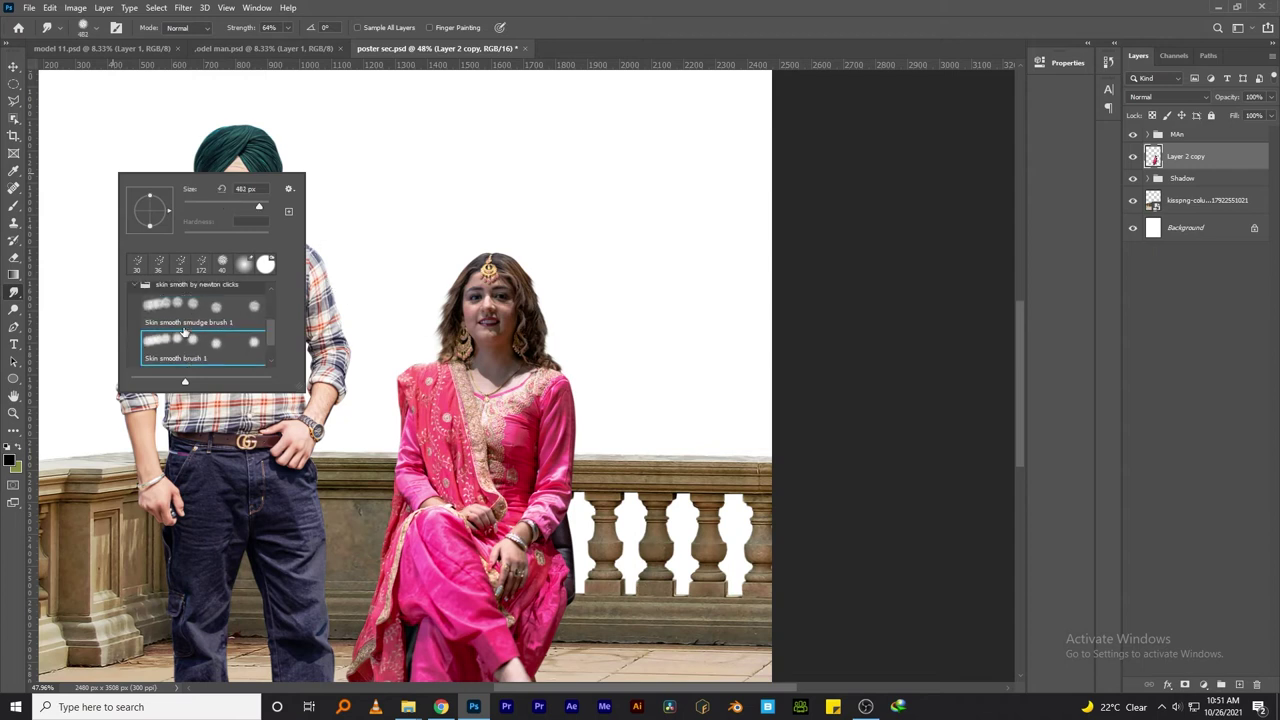
pyautogui.hotkey('ctrl', 'j')
pyautogui.scroll(2, 497, 300)
pyautogui.scroll(4, 497, 300)
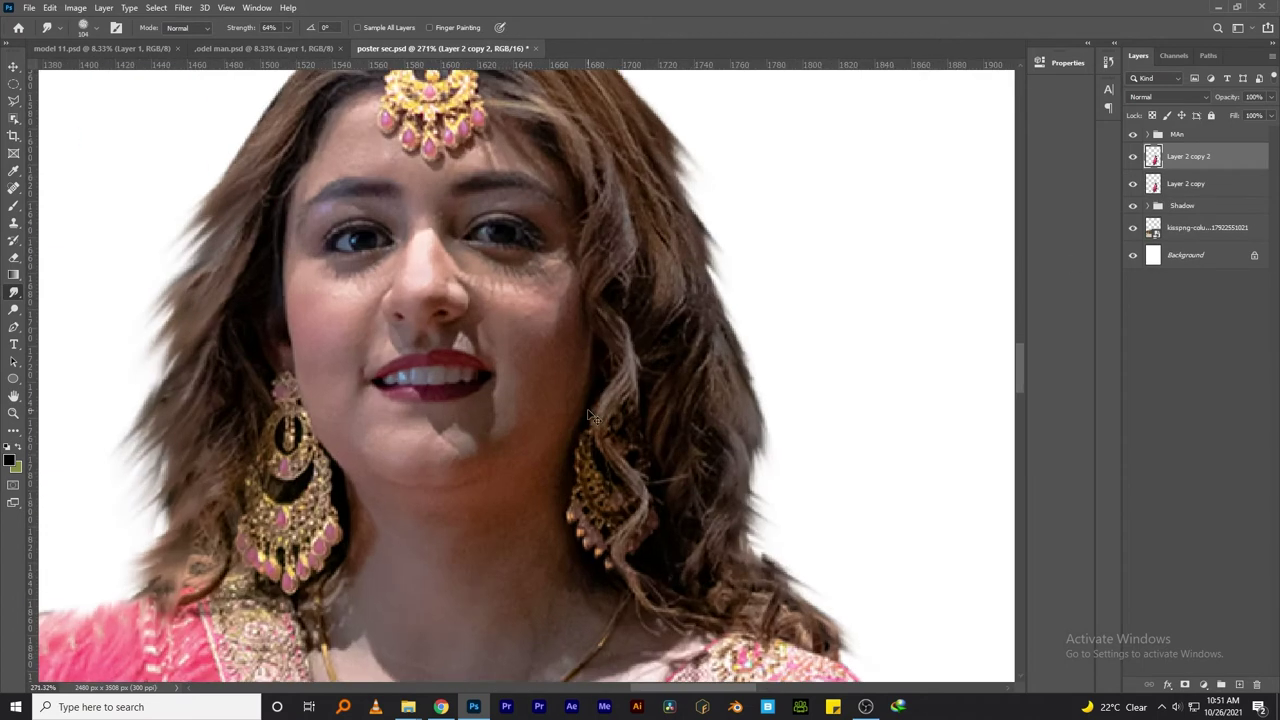
pyautogui.moveTo(516, 326); pyautogui.dragTo(530, 390)
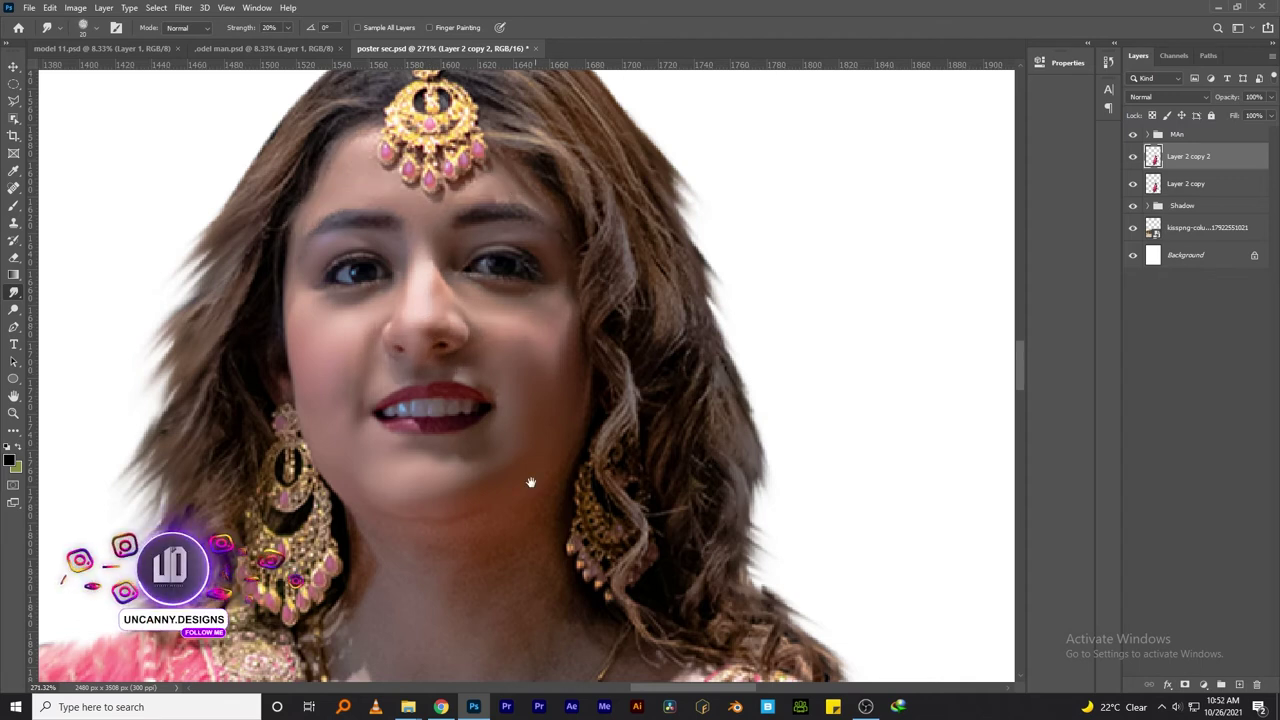
pyautogui.scroll(-3, 531, 480)
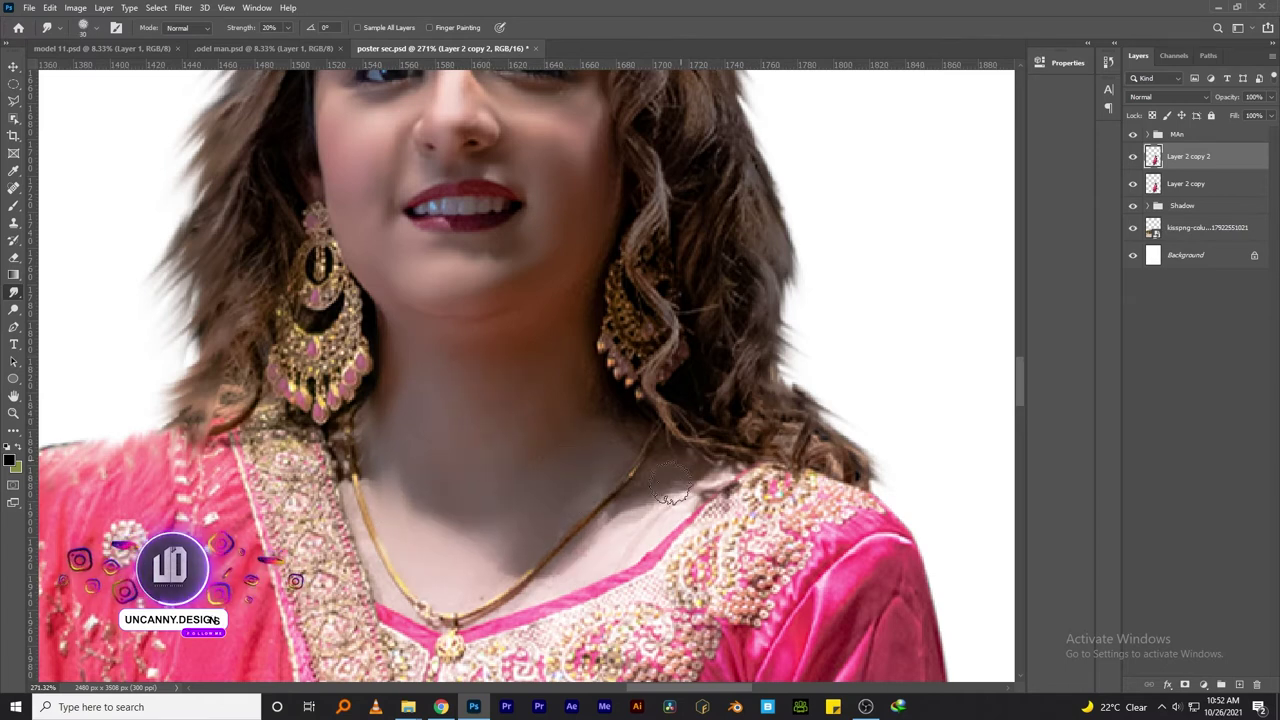
pyautogui.scroll(-5, 594, 391)
pyautogui.keyDown('alt'); pyautogui.scroll(-3, 594, 391); pyautogui.keyUp('alt')
pyautogui.scroll(-5, 594, 391)
# Step: Duplicate the smoothed layer as Layer 2 copy 3 and apply a High Pass filter
pyautogui.scroll(1, 467, 553)
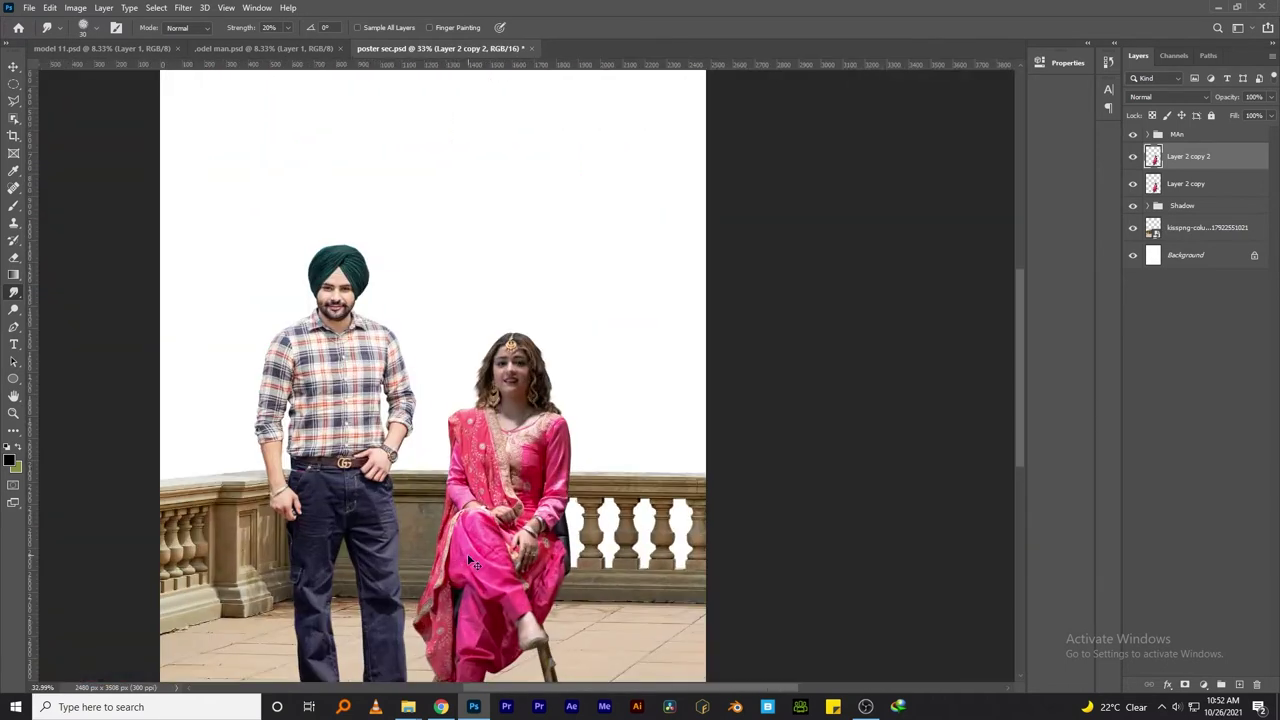
pyautogui.hotkey('ctrl', '0')
pyautogui.hotkey('ctrl', 'j')
pyautogui.click(183, 7)
pyautogui.moveTo(194, 272)
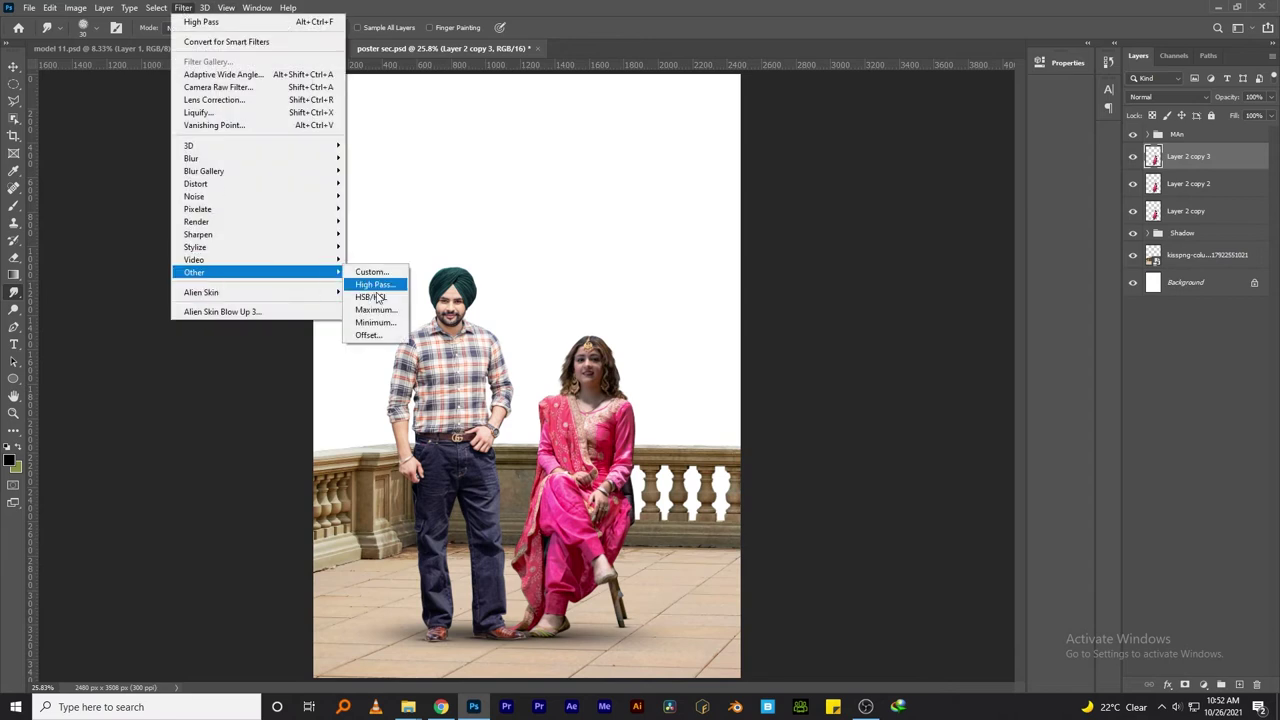
pyautogui.click(375, 283)
pyautogui.press('Return')
# Step: Set Layer 2 copy 3 to Vivid Light blending at 18% opacity
pyautogui.click(1168, 96)
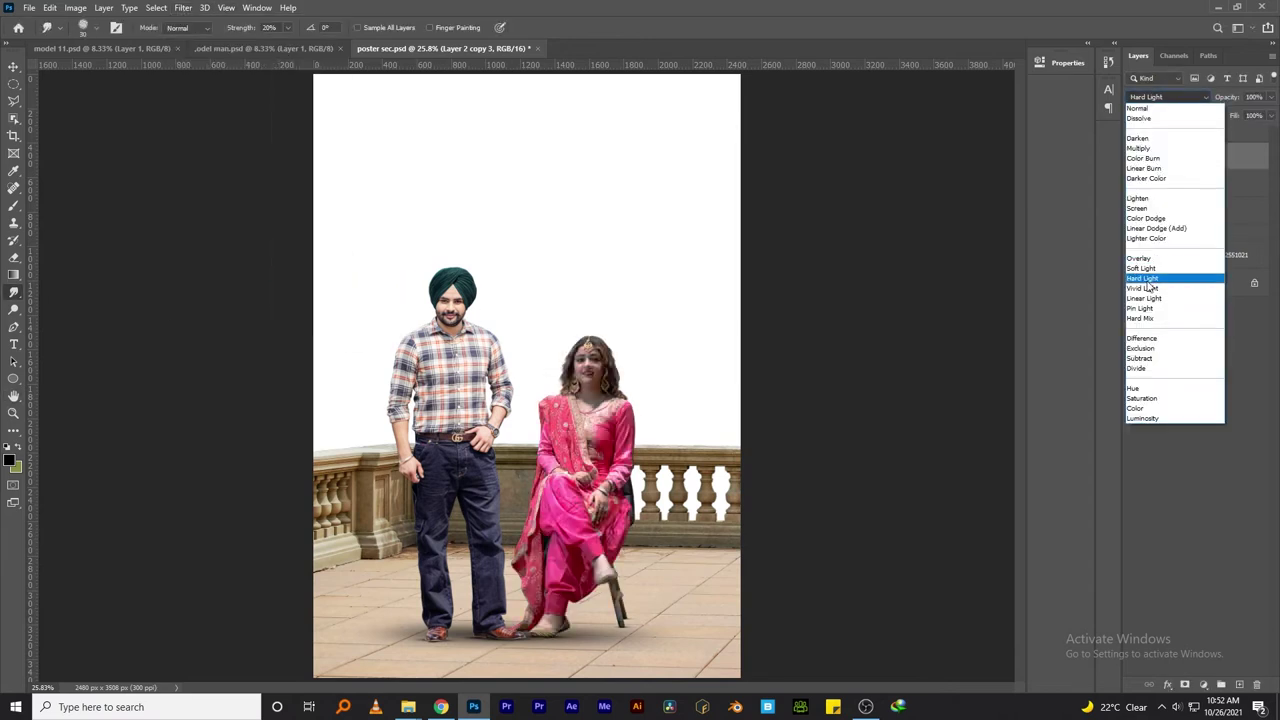
pyautogui.click(1160, 277)
pyautogui.keyDown('alt'); pyautogui.scroll(5, 620, 420); pyautogui.keyUp('alt')
pyautogui.press('r')
pyautogui.moveTo(1221, 104); pyautogui.dragTo(1173, 107)
# Step: Lighten the hair around her head with the Dodge tool
pyautogui.click(14, 309)
pyautogui.moveTo(516, 265); pyautogui.dragTo(730, 250)
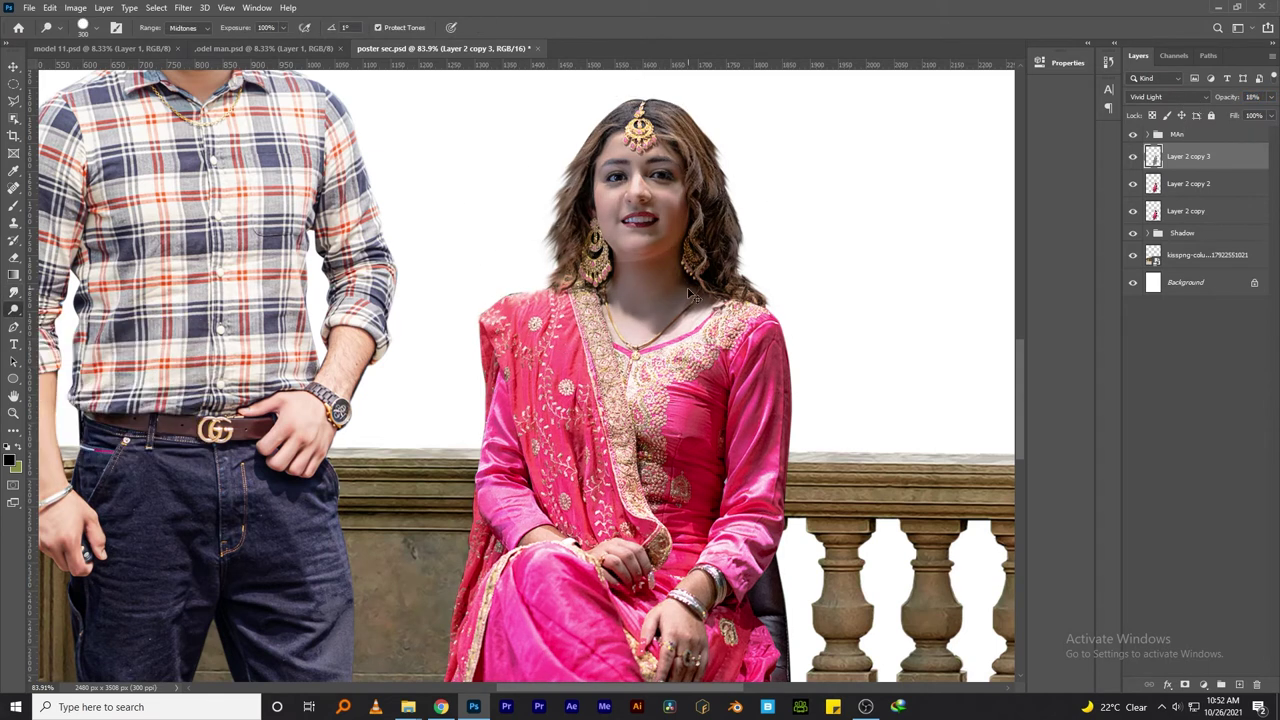
pyautogui.scroll(-3, 597, 563)
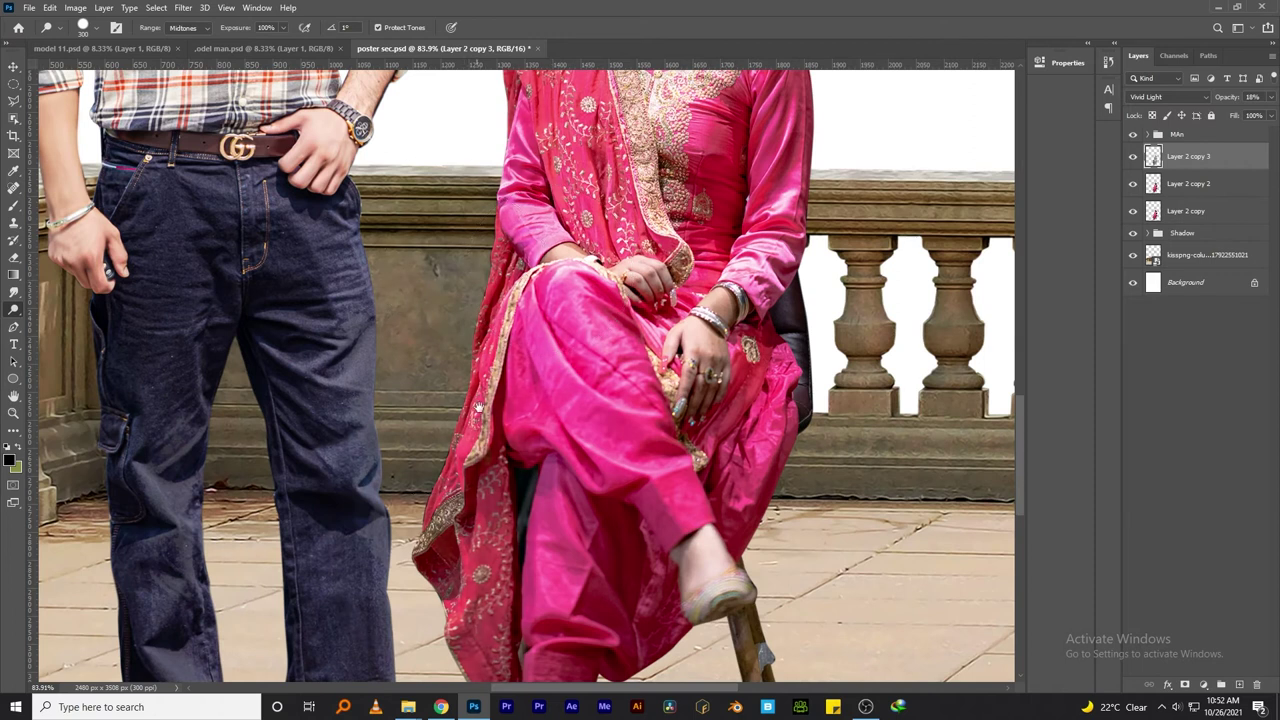
pyautogui.scroll(-3, 357, 557)
pyautogui.scroll(5, 814, 314)
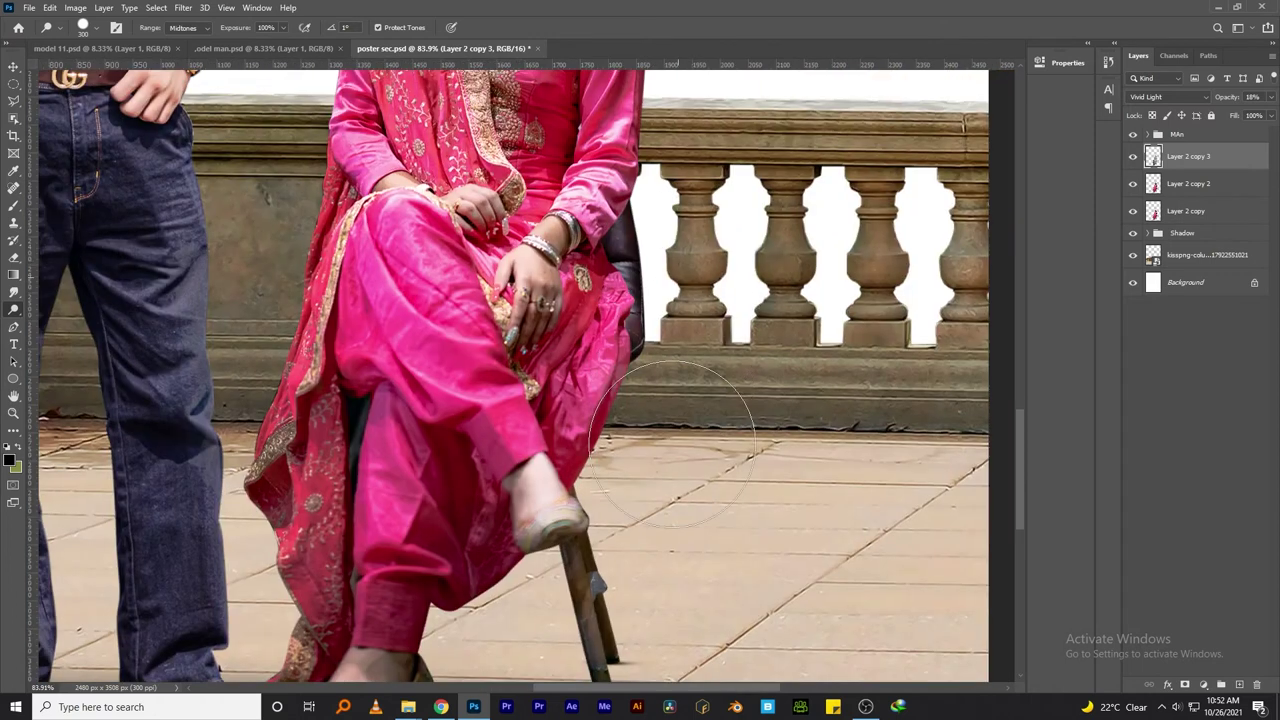
pyautogui.scroll(5, 750, 290)
pyautogui.scroll(3, 686, 257)
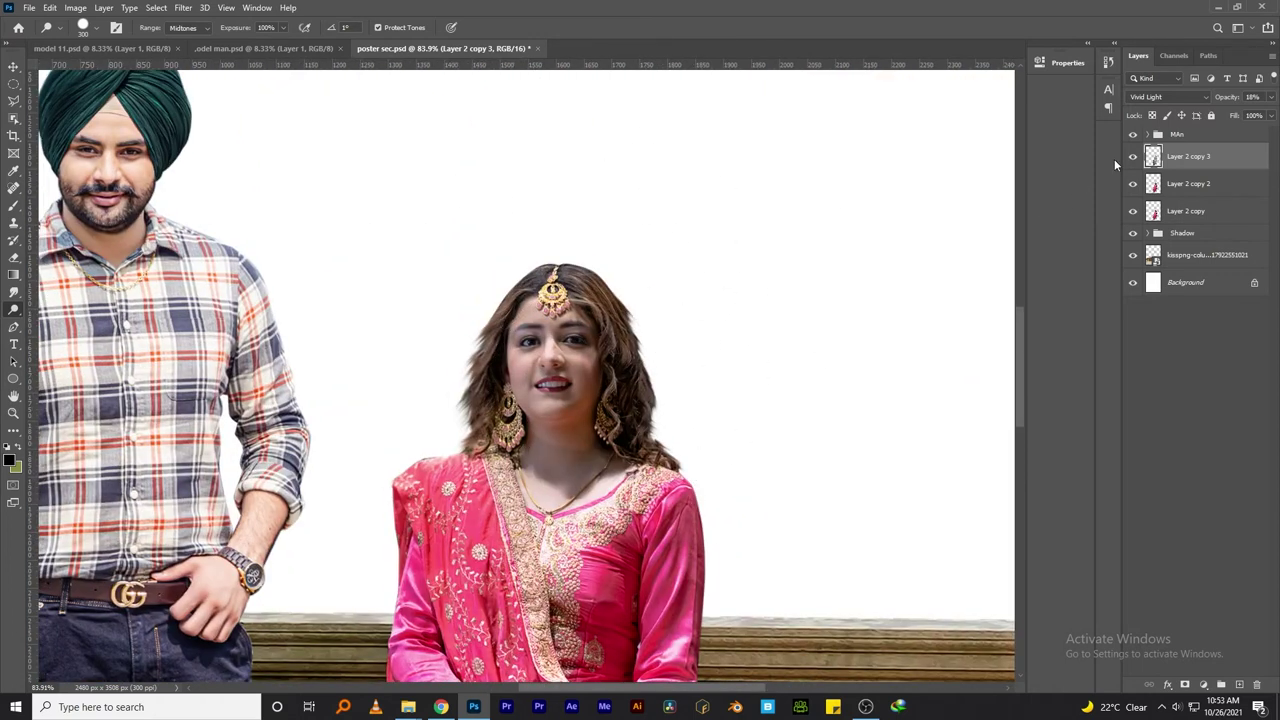
pyautogui.scroll(5, 650, 395)
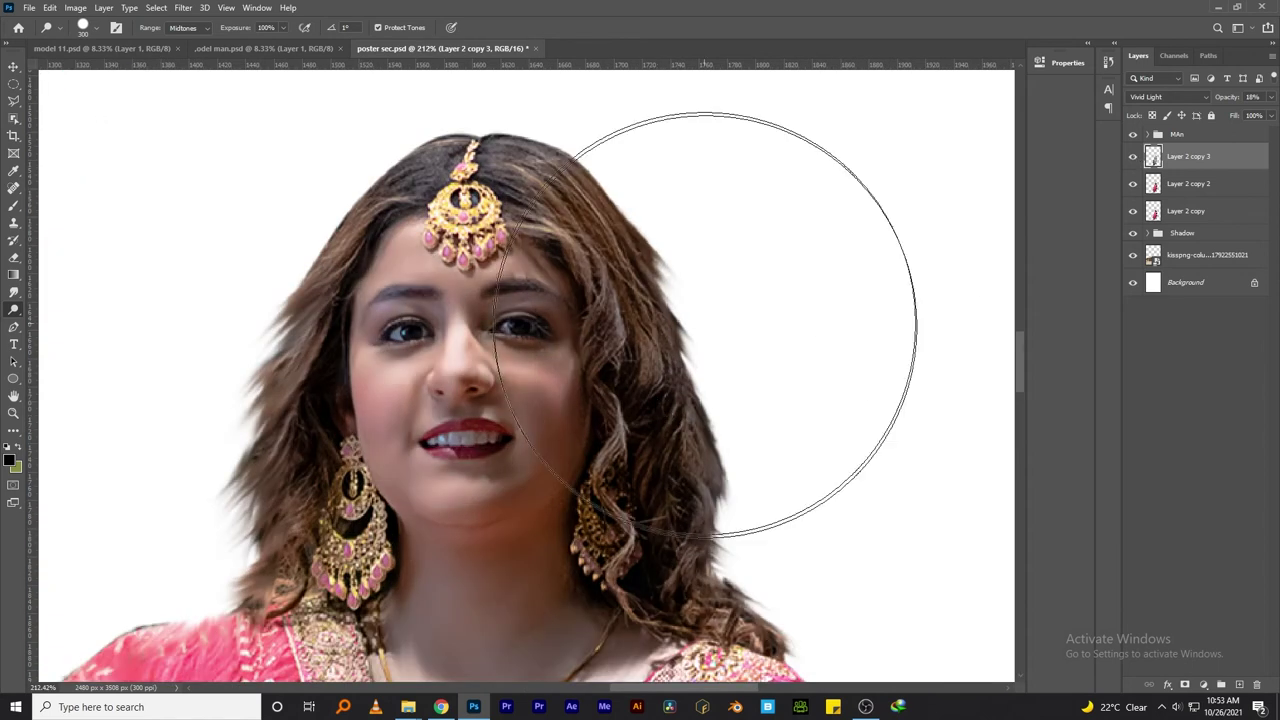
# Step: Clip Layer 2 copy 3 to the layer below, then briefly visit the man's document
pyautogui.rightClick(1255, 146)
pyautogui.click(1093, 397)
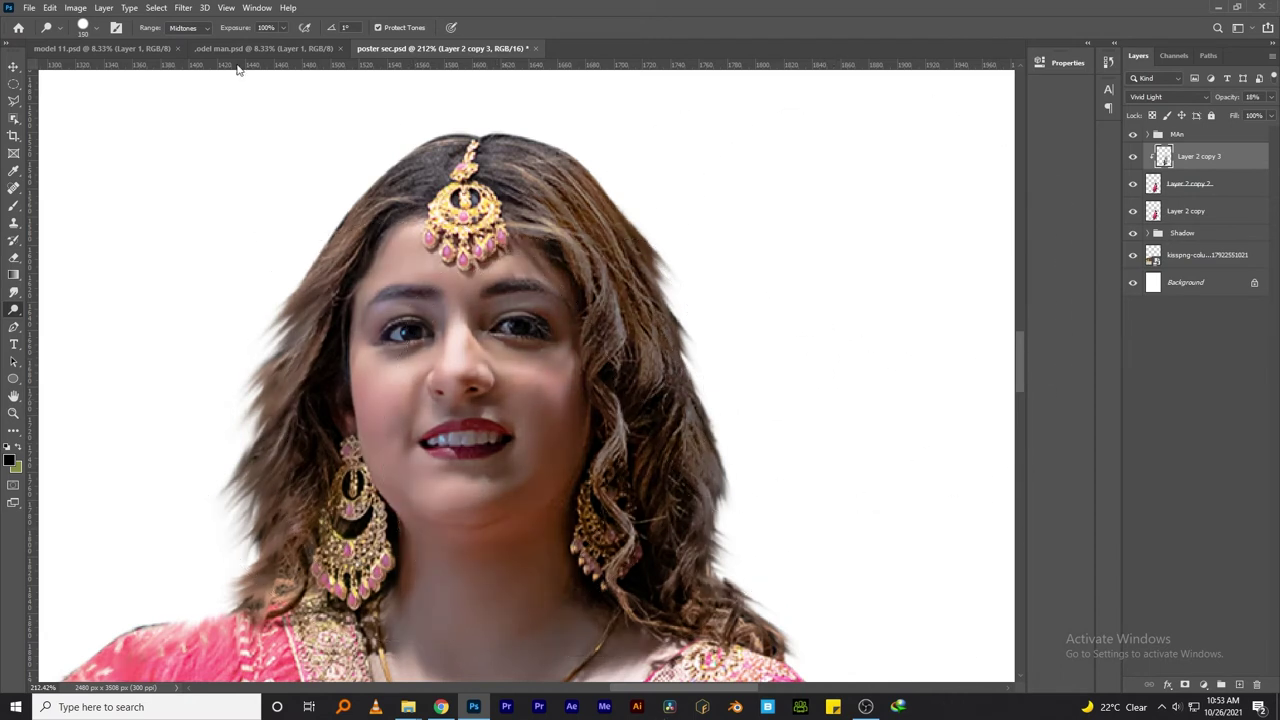
pyautogui.rightClick(500, 285)
pyautogui.press('Return')
pyautogui.rightClick(575, 400)
pyautogui.click(245, 48)
pyautogui.hotkey('ctrl', 'Tab')
# Step: Fit the poster in view and group the seated woman's three layers as Girl
pyautogui.hotkey('ctrl', '0')
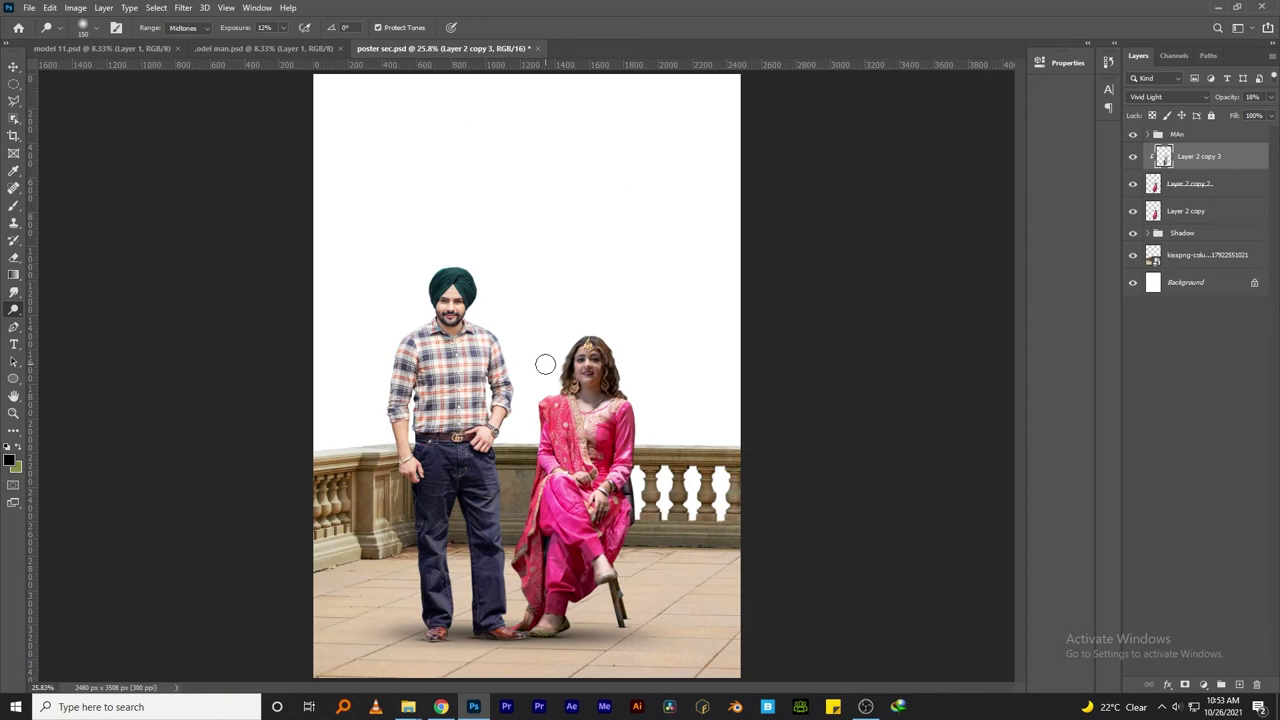
pyautogui.scroll(5, 543, 363)
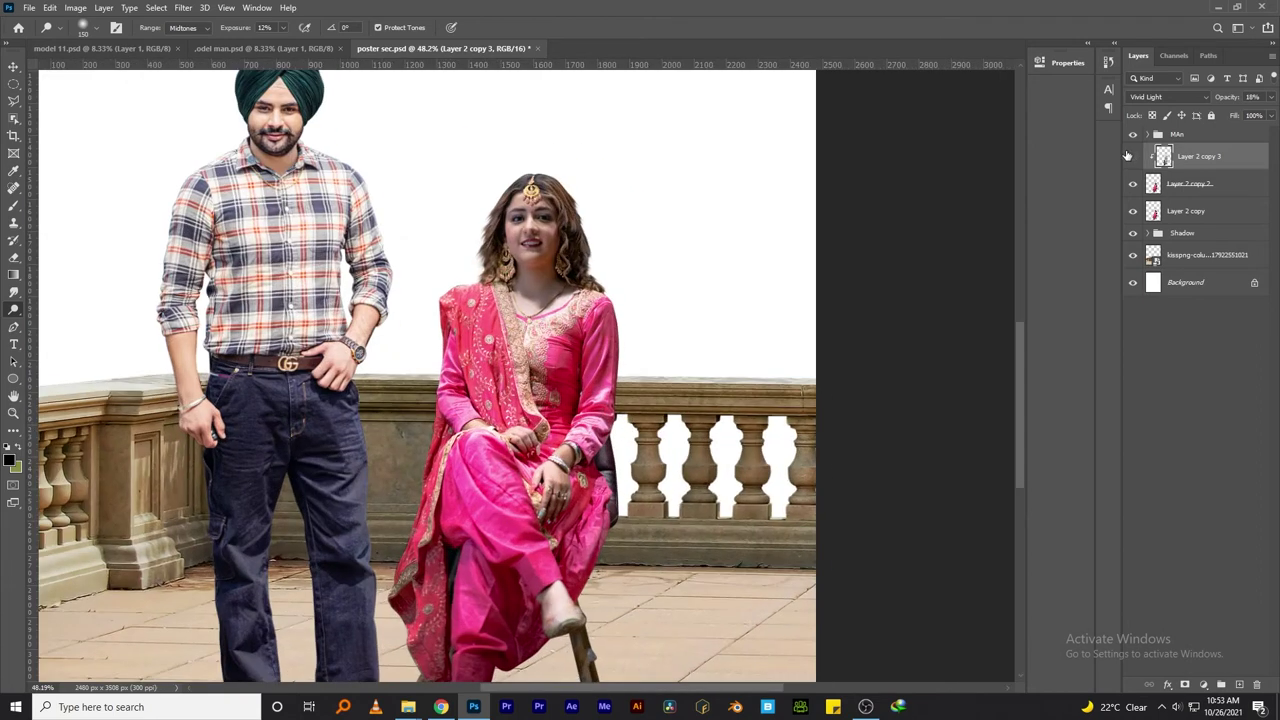
pyautogui.hotkey('ctrl', '0')
pyautogui.click(1134, 158)
pyautogui.click(1134, 158)
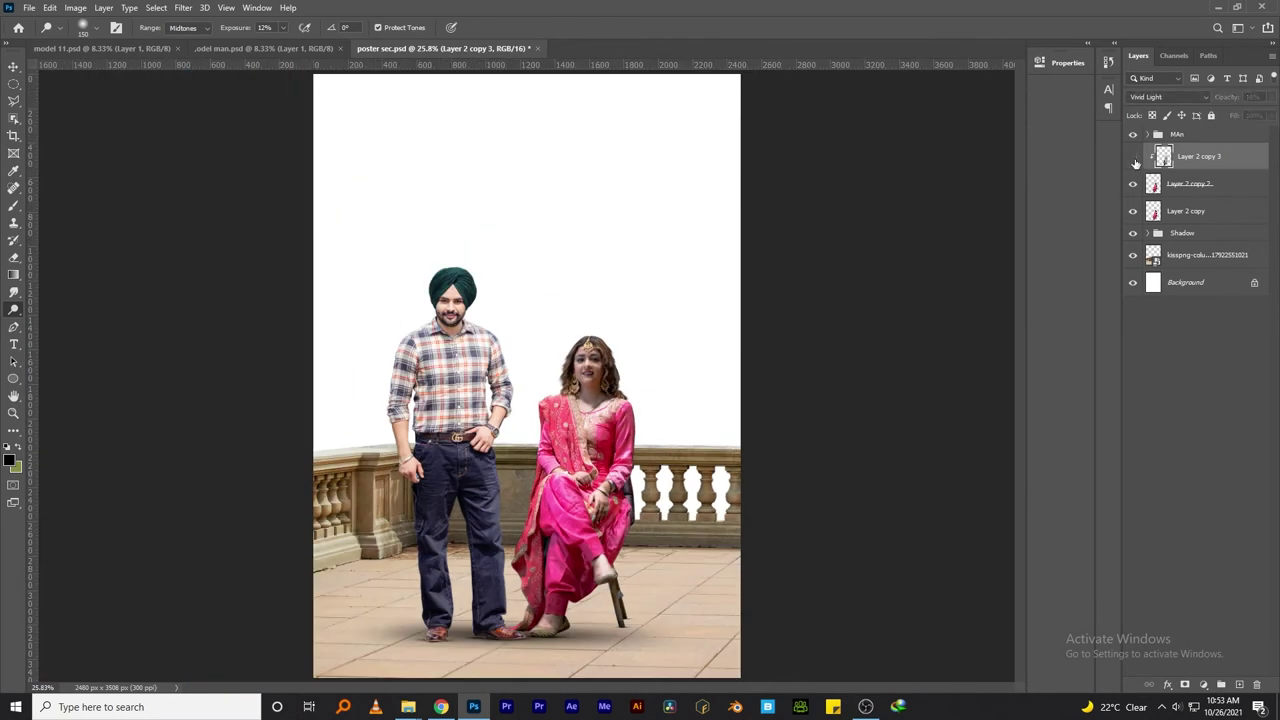
pyautogui.keyDown('shift'); pyautogui.click(1200, 211); pyautogui.keyUp('shift')
pyautogui.hotkey('ctrl', 'g')
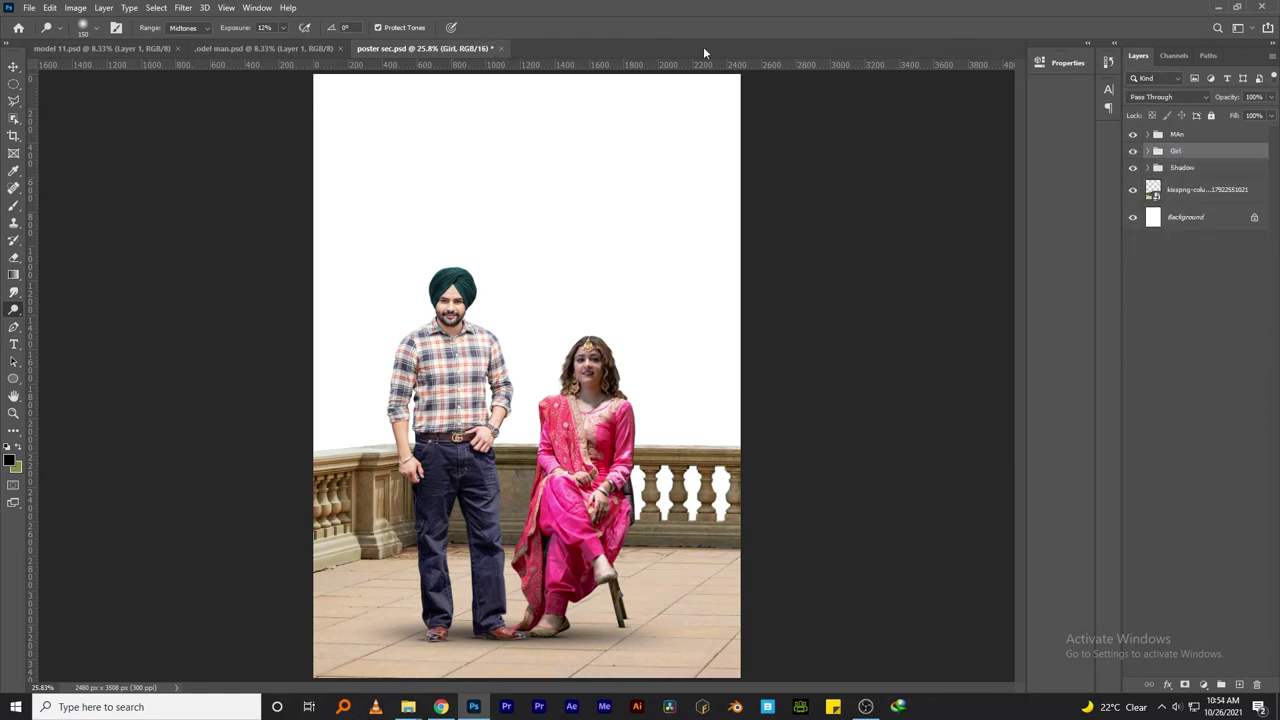
pyautogui.press('v')
# Step: Place the sunset sky photo beneath the balcony layer, shifted to fill the blank top
pyautogui.click(1178, 192)
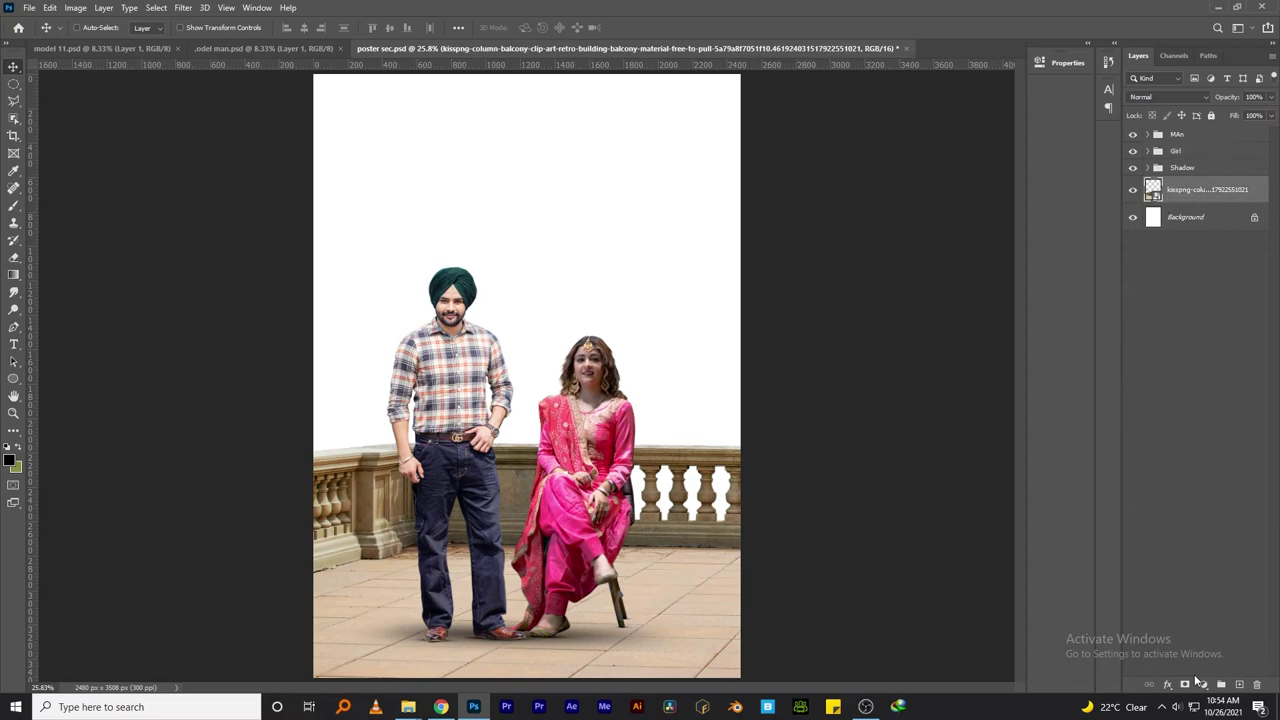
pyautogui.click(410, 707)
pyautogui.moveTo(713, 593); pyautogui.dragTo(493, 463)
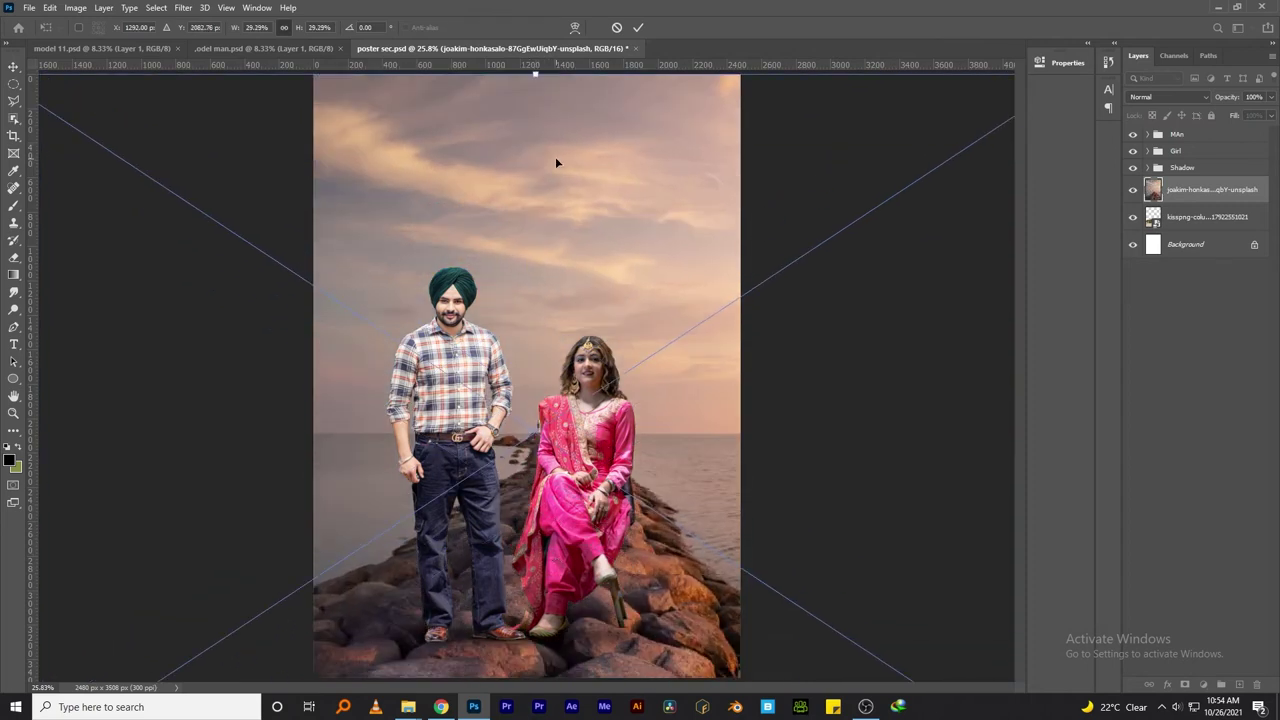
pyautogui.moveTo(1210, 189); pyautogui.dragTo(1210, 228)
pyautogui.moveTo(570, 235); pyautogui.dragTo(570, 257)
pyautogui.moveTo(552, 77); pyautogui.dragTo(529, 172)
pyautogui.press('Return')
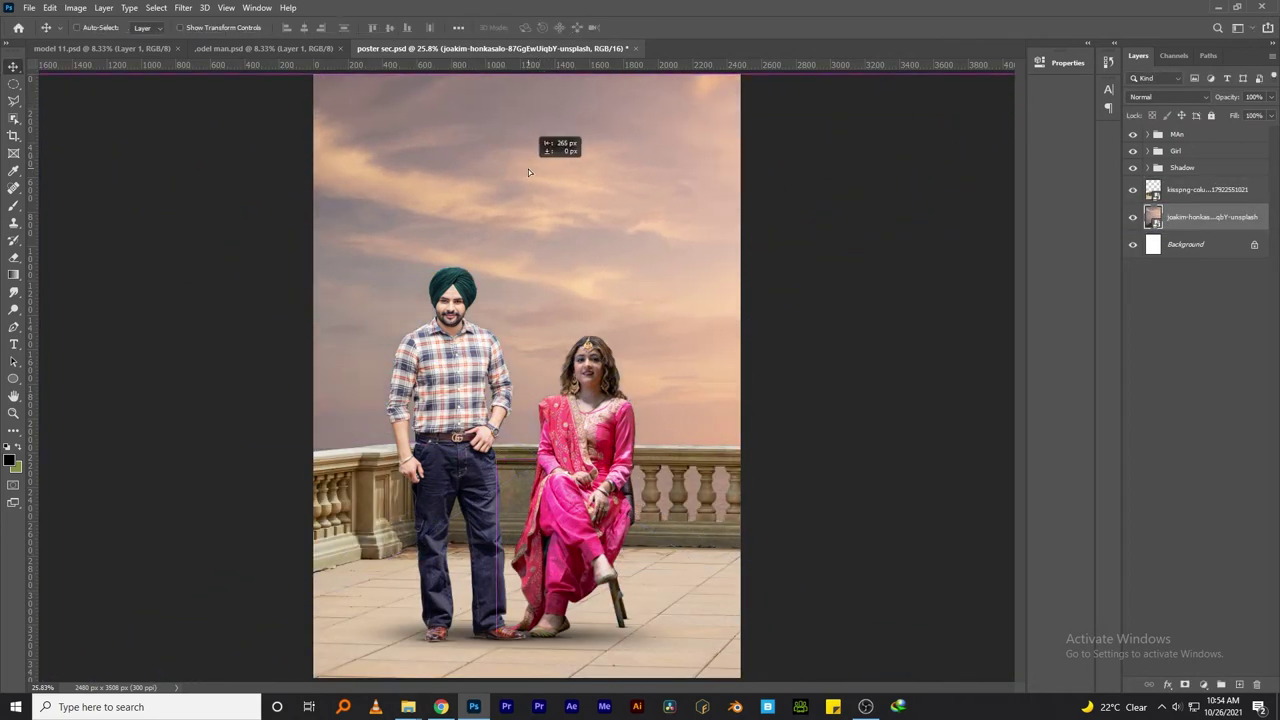
pyautogui.scroll(-1, 600, 246)
# Step: Add a clipped Brightness/Contrast layer to the balcony (-65, 75) at 81% opacity
pyautogui.scroll(2, 566, 249)
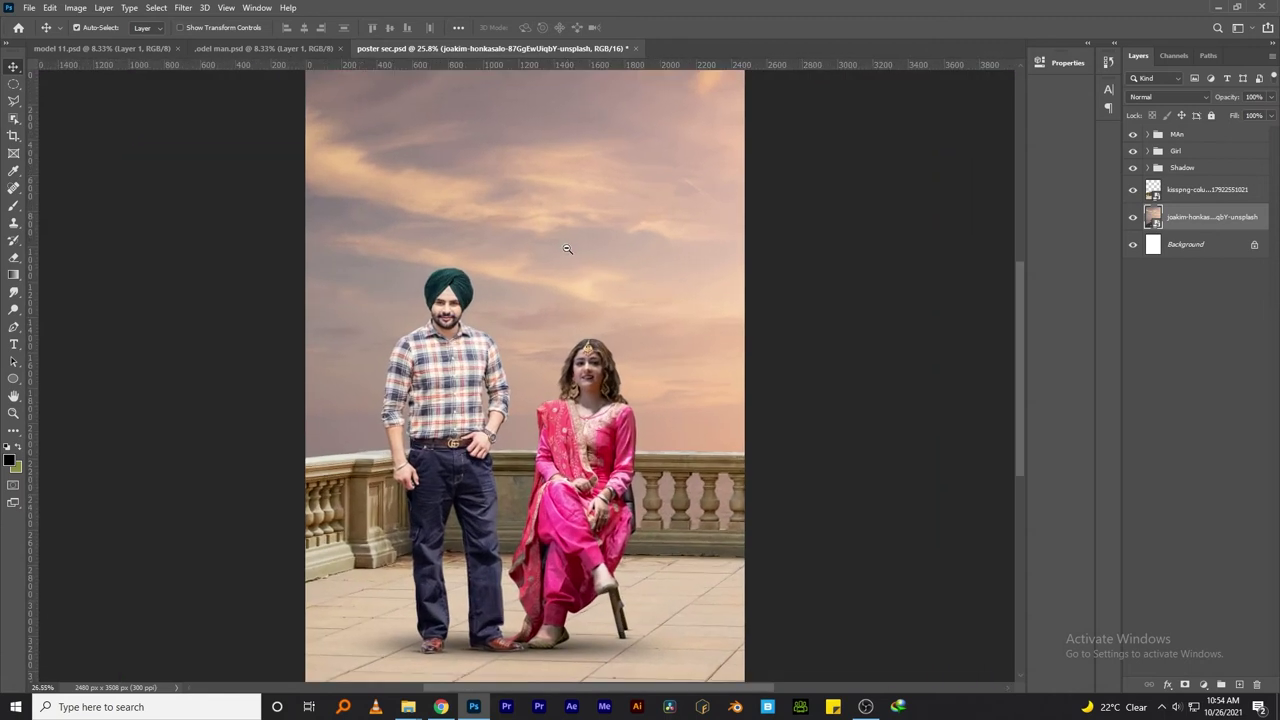
pyautogui.click(1200, 192)
pyautogui.click(1203, 684)
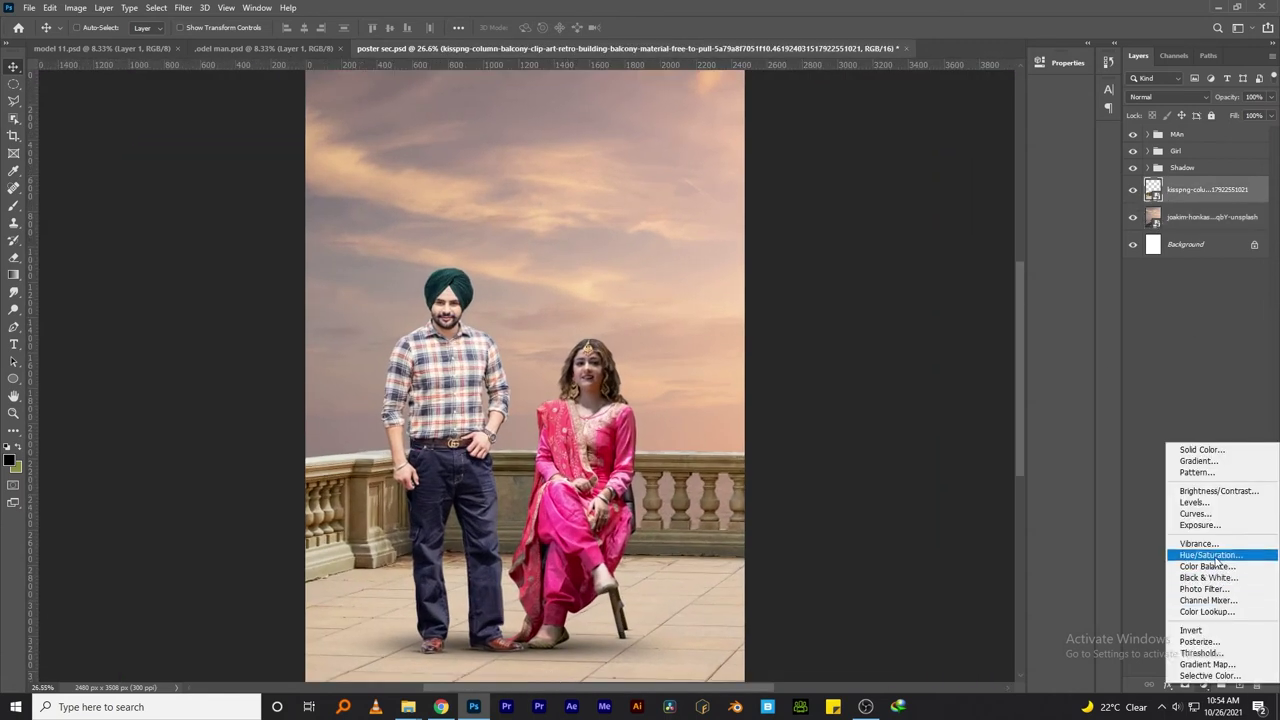
pyautogui.click(1215, 479)
pyautogui.rightClick(1193, 345)
pyautogui.moveTo(925, 137)
pyautogui.mouseDown()
pyautogui.moveTo(888, 142)
pyautogui.moveTo(986, 166)
pyautogui.mouseUp()
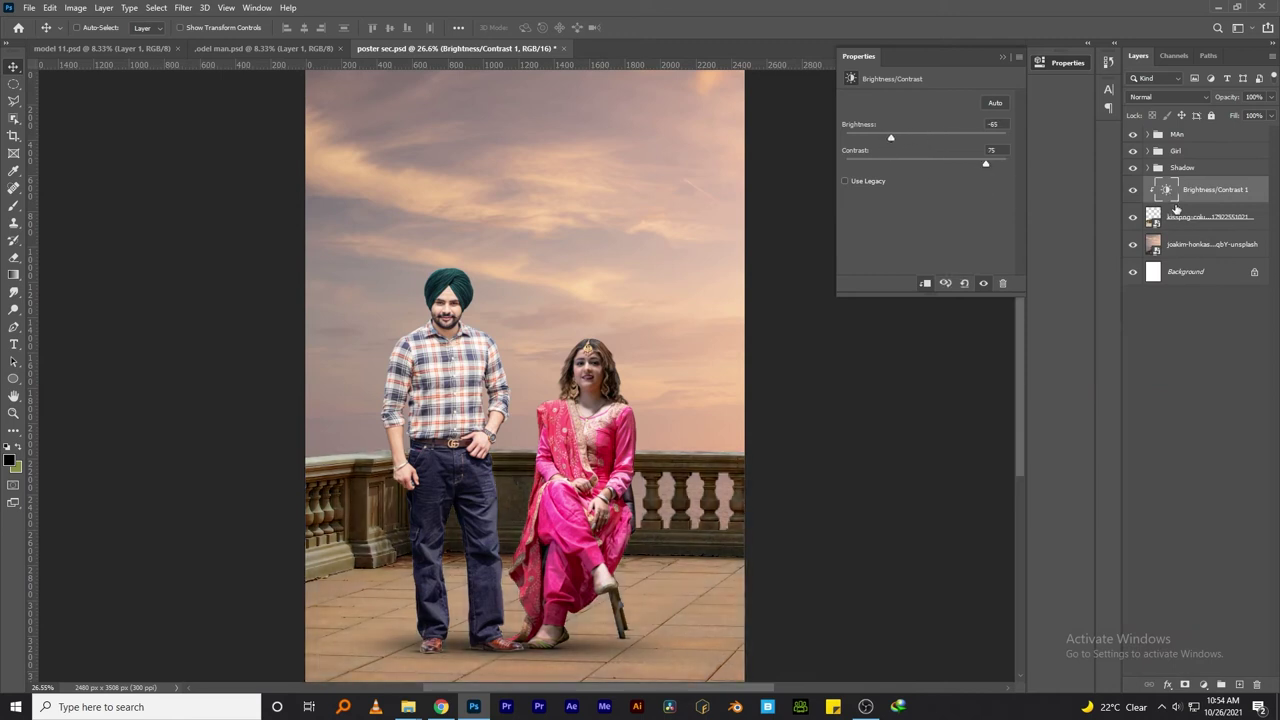
pyautogui.moveTo(1227, 96); pyautogui.dragTo(1220, 103)
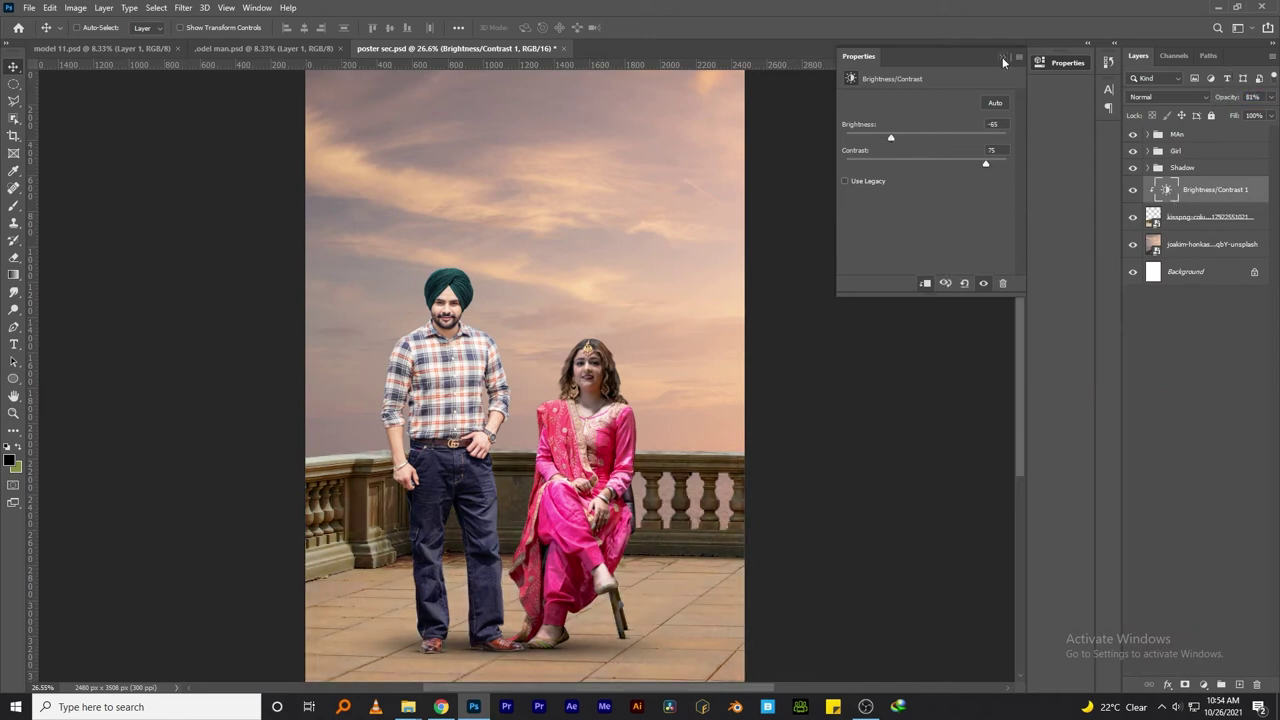
pyautogui.click(1003, 57)
# Step: Open singer.psd and drag the red-dress woman toward the poster
pyautogui.moveTo(408, 707)
pyautogui.click(335, 650)
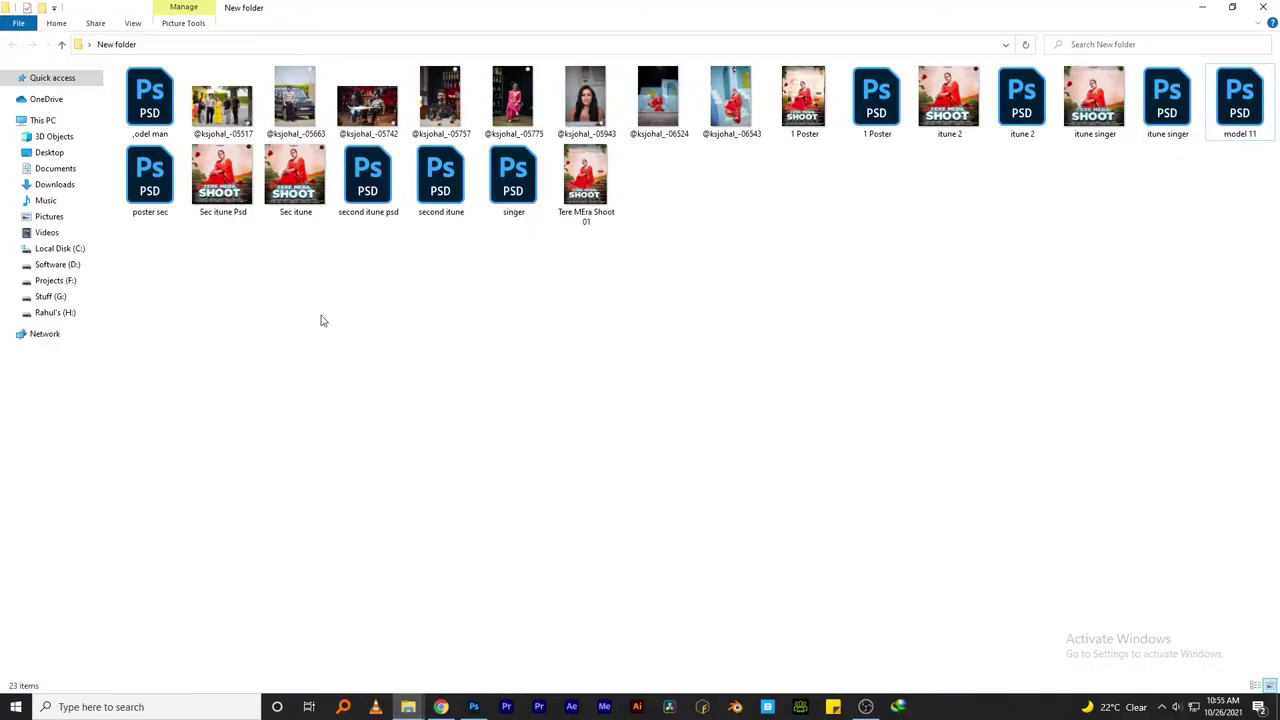
pyautogui.doubleClick(548, 212)
pyautogui.moveTo(564, 478)
pyautogui.mouseDown()
pyautogui.moveTo(508, 34)
pyautogui.moveTo(575, 319)
pyautogui.mouseUp()
# Step: Resize the placed red-dress woman with Free Transform, undoing an accidental rotation
pyautogui.hotkey('ctrl', 't')
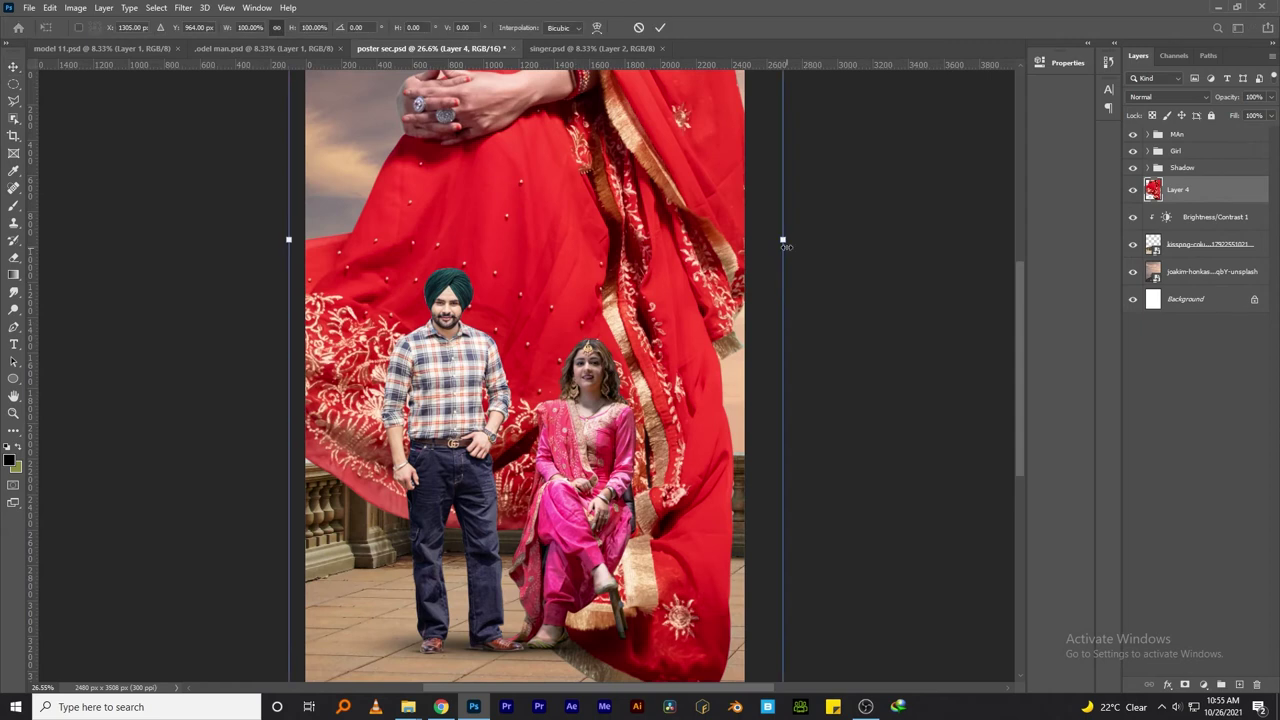
pyautogui.moveTo(783, 240); pyautogui.dragTo(541, 237)
pyautogui.moveTo(450, 250); pyautogui.dragTo(610, 365)
pyautogui.moveTo(649, 143)
pyautogui.mouseDown()
pyautogui.moveTo(765, 143)
pyautogui.moveTo(638, 447)
pyautogui.mouseUp()
pyautogui.hotkey('ctrl', 'z')
pyautogui.press('Return')
# Step: Move the red-dress layer beneath the balcony and softly erase her lower dress and dupatta edge
pyautogui.moveTo(697, 385); pyautogui.dragTo(613, 346)
pyautogui.press('e')
pyautogui.moveTo(1178, 189)
pyautogui.mouseDown()
pyautogui.moveTo(1188, 257)
pyautogui.moveTo(1188, 244)
pyautogui.mouseUp()
pyautogui.moveTo(540, 430); pyautogui.dragTo(330, 430)
pyautogui.moveTo(740, 400); pyautogui.dragTo(843, 429)
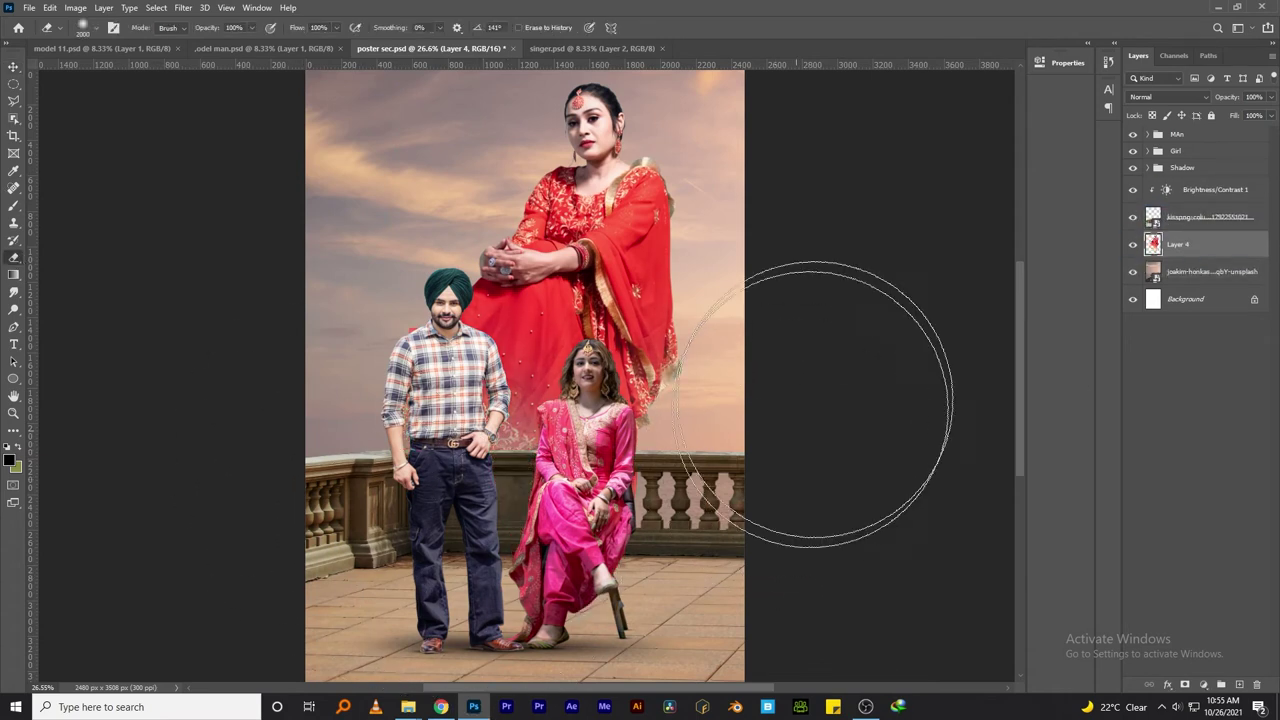
pyautogui.moveTo(760, 350); pyautogui.dragTo(833, 177)
# Step: Shrink the eraser, then try Lighten blending on the red-dress woman and revert it
pyautogui.press('[')
pyautogui.click(1168, 96)
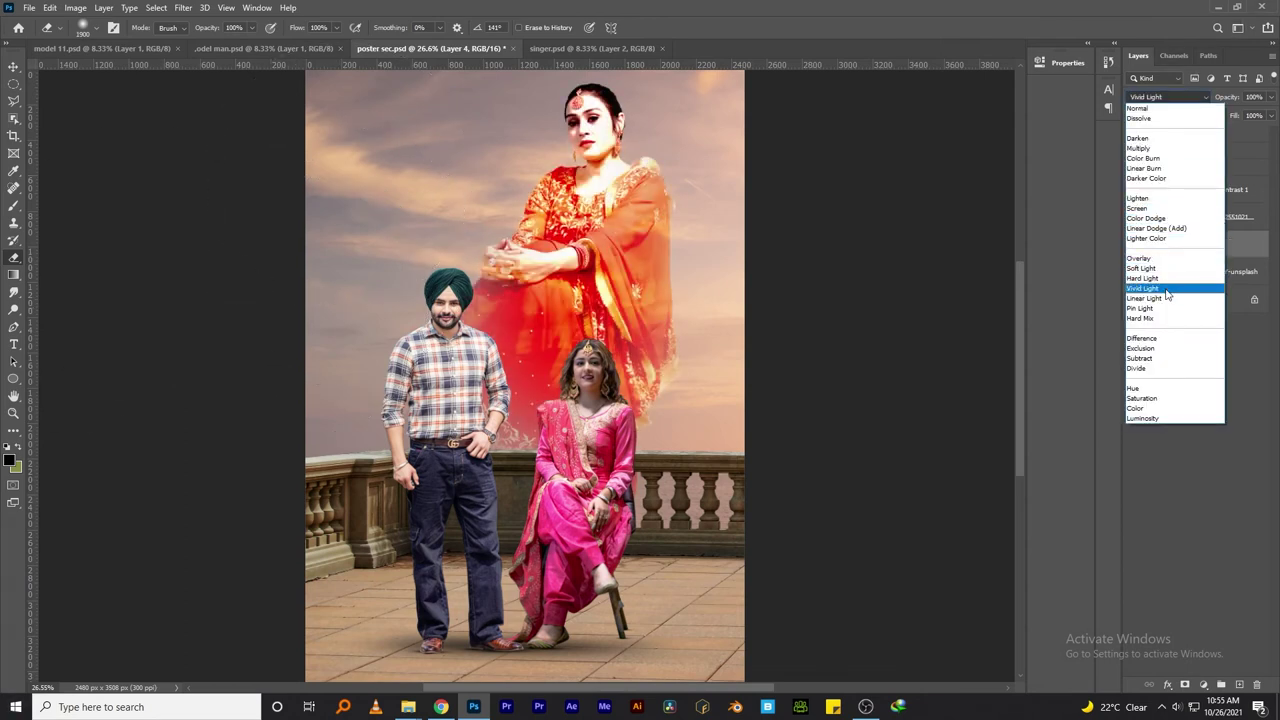
pyautogui.click(1171, 201)
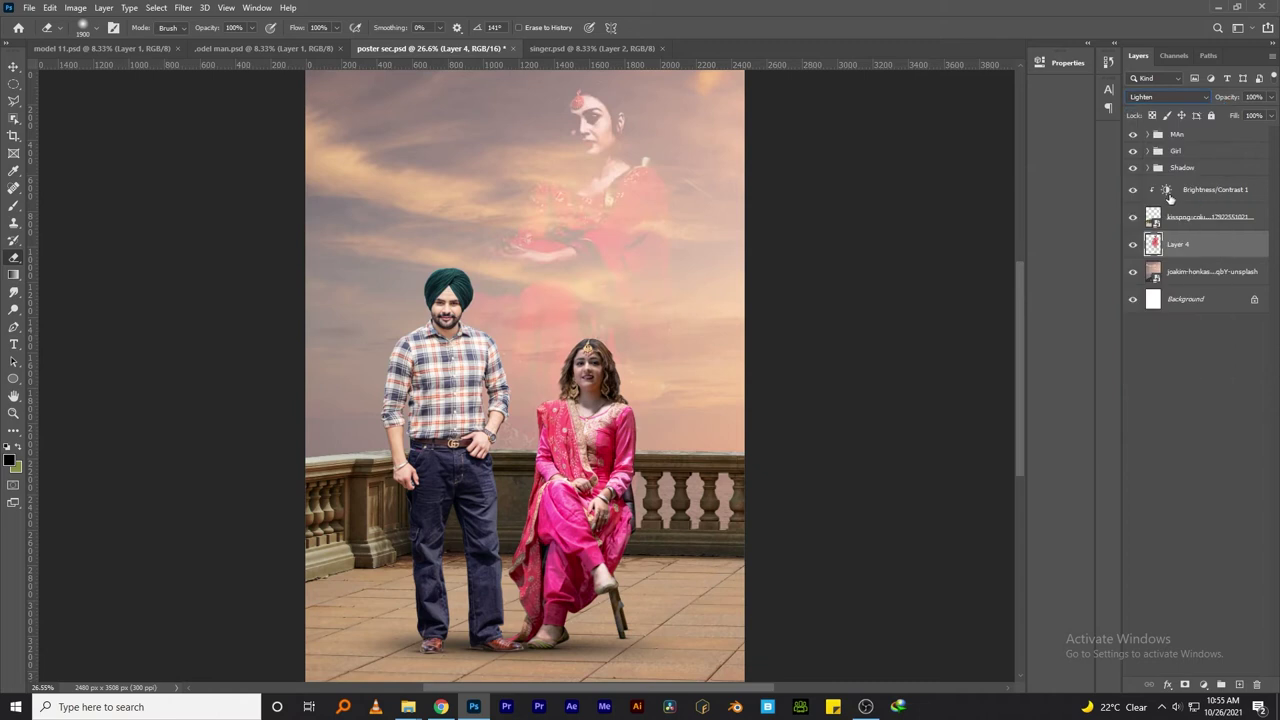
pyautogui.hotkey('ctrl', 'z')
# Step: Enlarge the red-dress woman to about 180% and fine-tune her placement
pyautogui.hotkey('ctrl', 't')
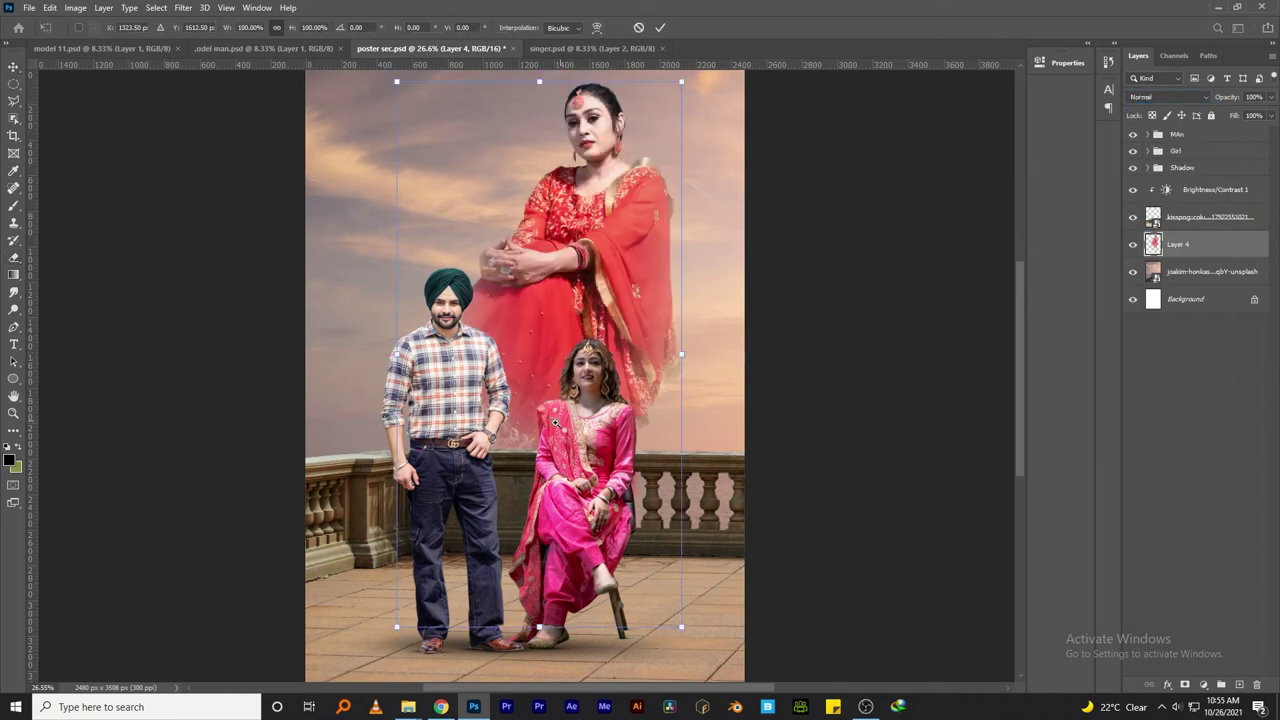
pyautogui.scroll(-2, 555, 423)
pyautogui.moveTo(555, 423); pyautogui.dragTo(695, 459)
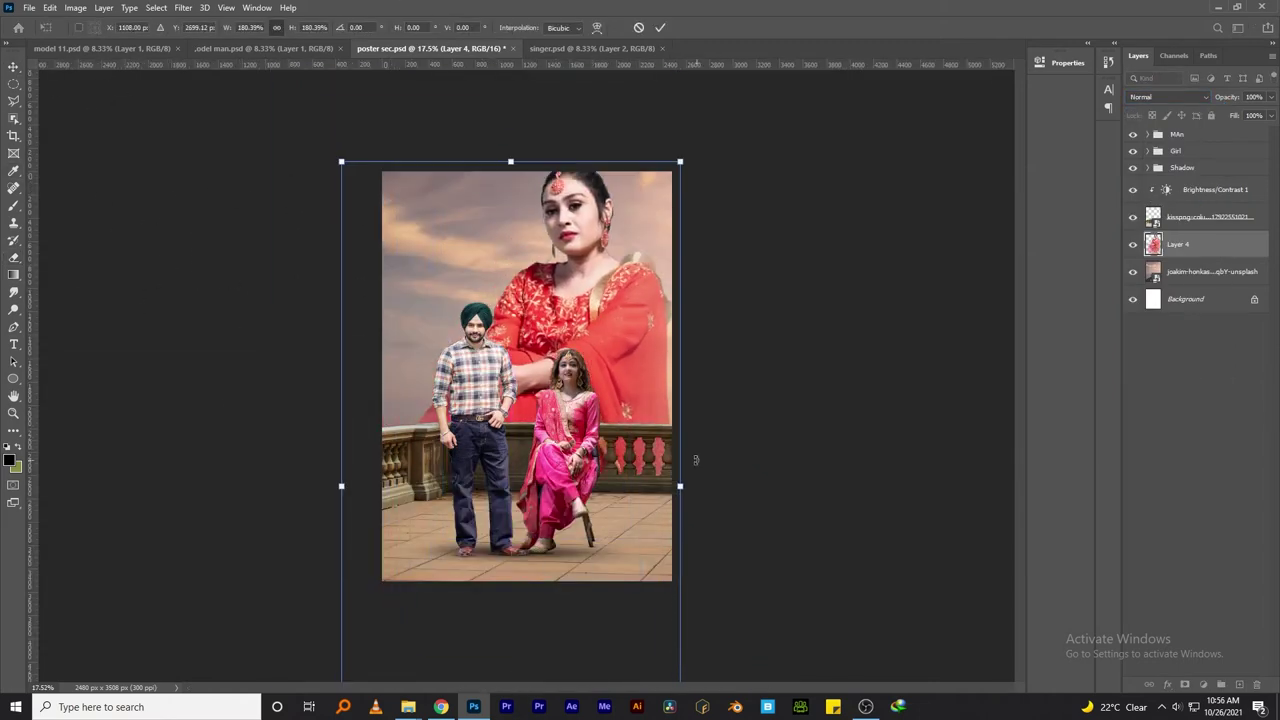
pyautogui.press('Return')
pyautogui.moveTo(598, 345); pyautogui.dragTo(612, 352)
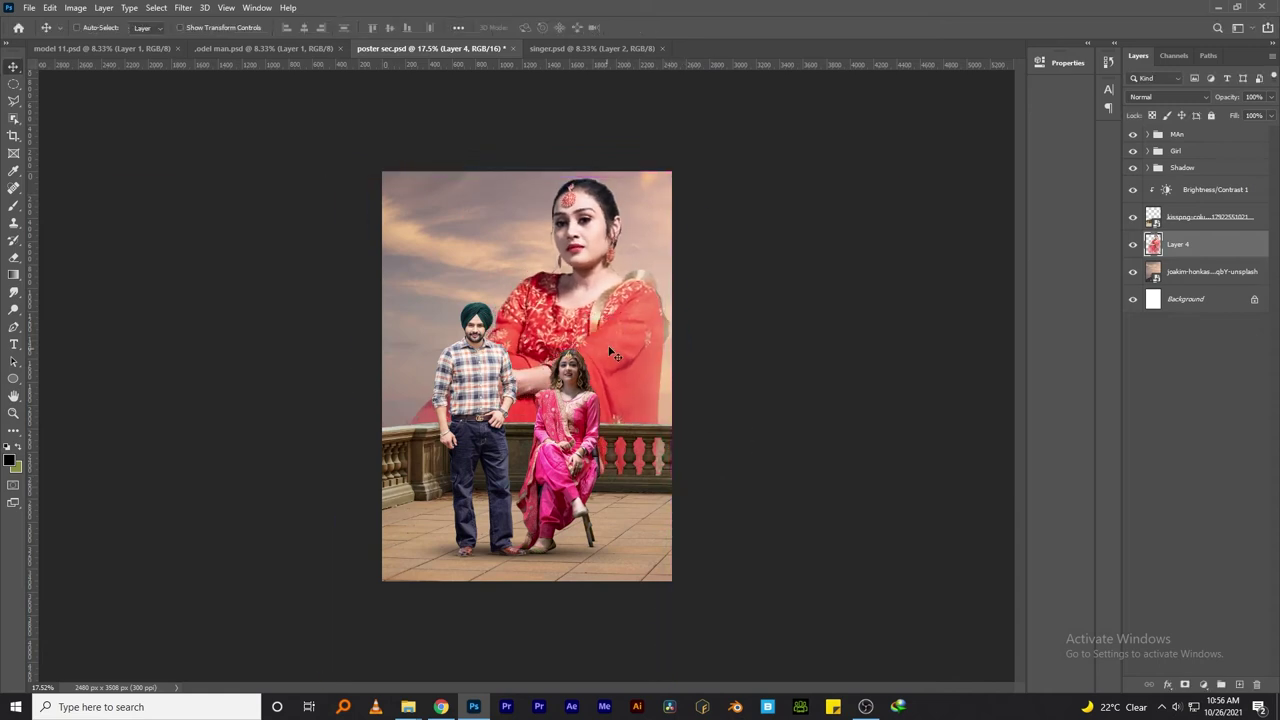
# Step: Fade out the red-dress woman's right edge with the eraser, then fit the poster in view
pyautogui.click(14, 257)
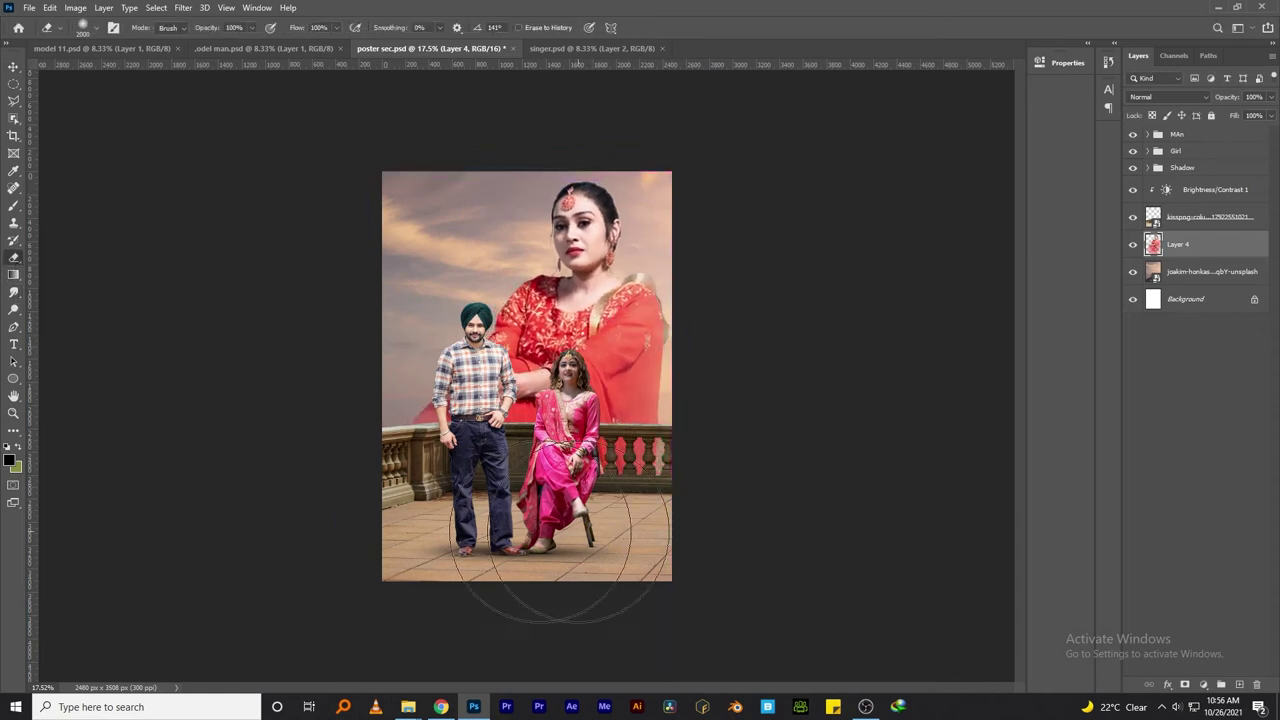
pyautogui.moveTo(725, 360); pyautogui.dragTo(796, 246)
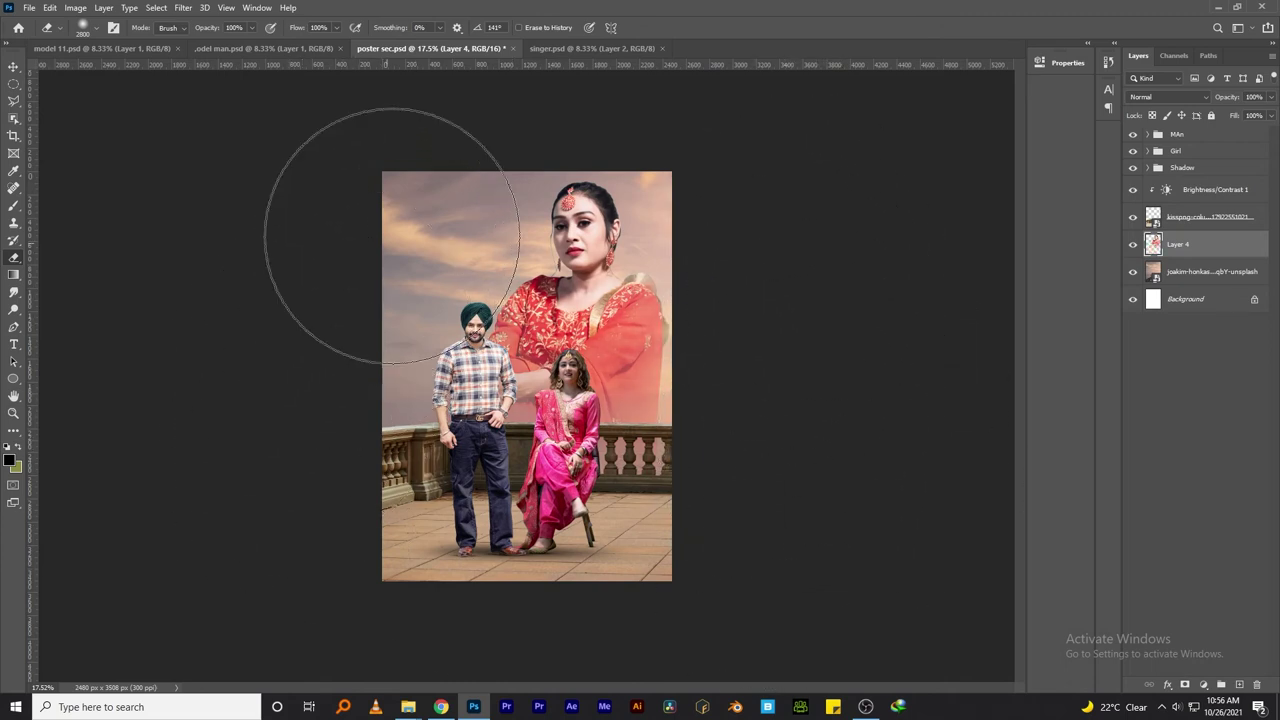
pyautogui.click(14, 66)
pyautogui.hotkey('ctrl', '0')
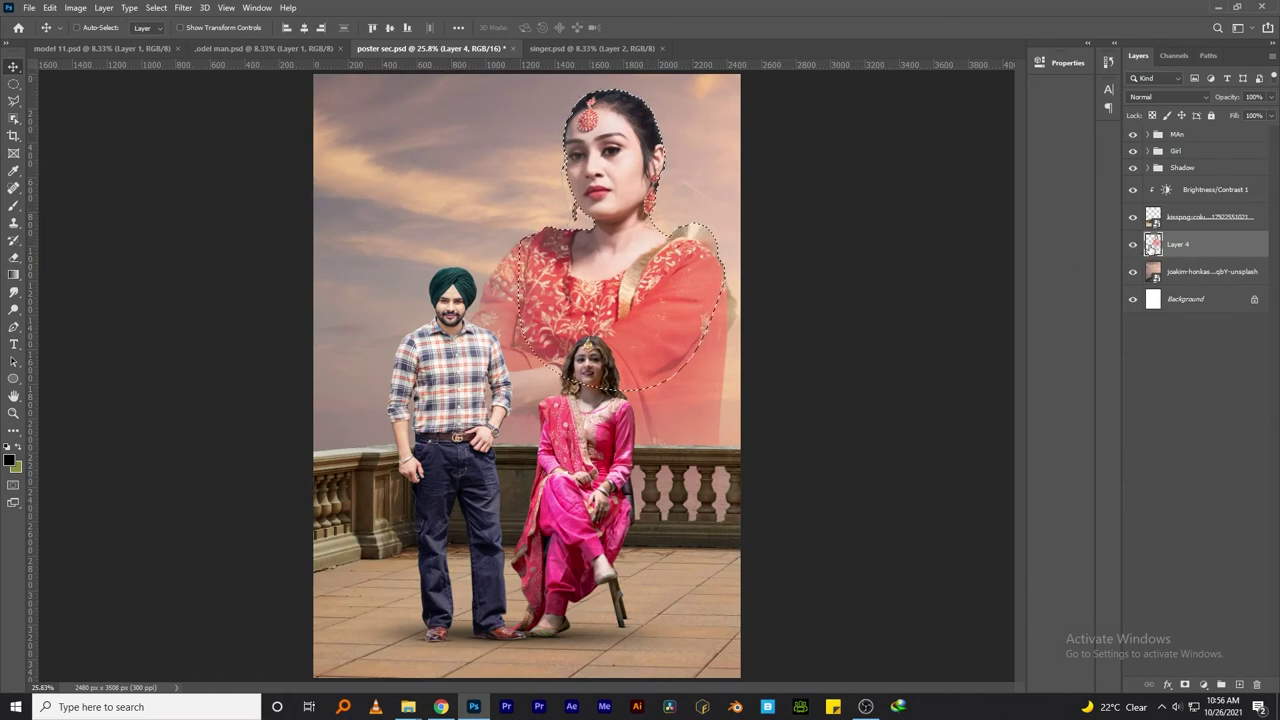
# Step: Copy a feathered selection of the red-dress woman onto a new Layer 5
pyautogui.keyDown('ctrl'); pyautogui.click(1153, 245); pyautogui.keyUp('ctrl')
pyautogui.hotkey('shift', 'F6')
pyautogui.press('Return')
pyautogui.hotkey('ctrl', 'j')
# Step: Delete the original red-dress layer, save the poster, and nudge the faded woman slightly
pyautogui.click(1132, 272)
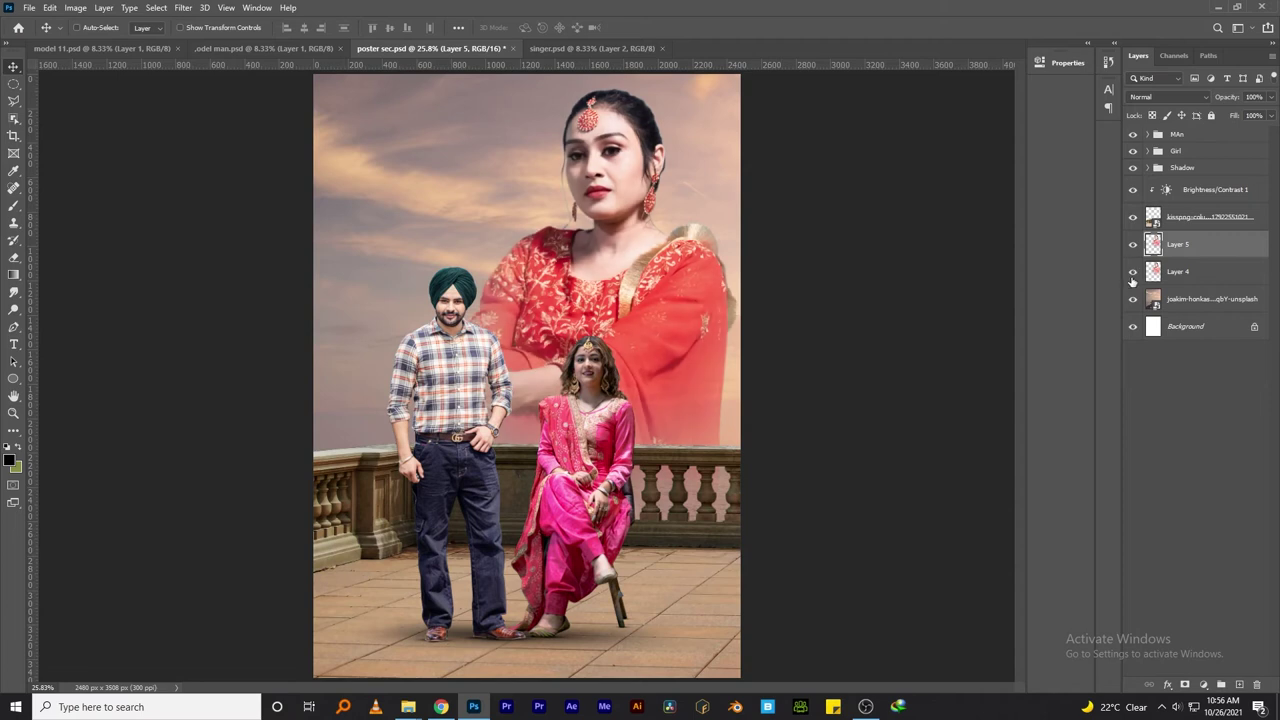
pyautogui.click(1178, 272)
pyautogui.press('Delete')
pyautogui.hotkey('ctrl', 's')
pyautogui.moveTo(662, 281); pyautogui.dragTo(654, 271)
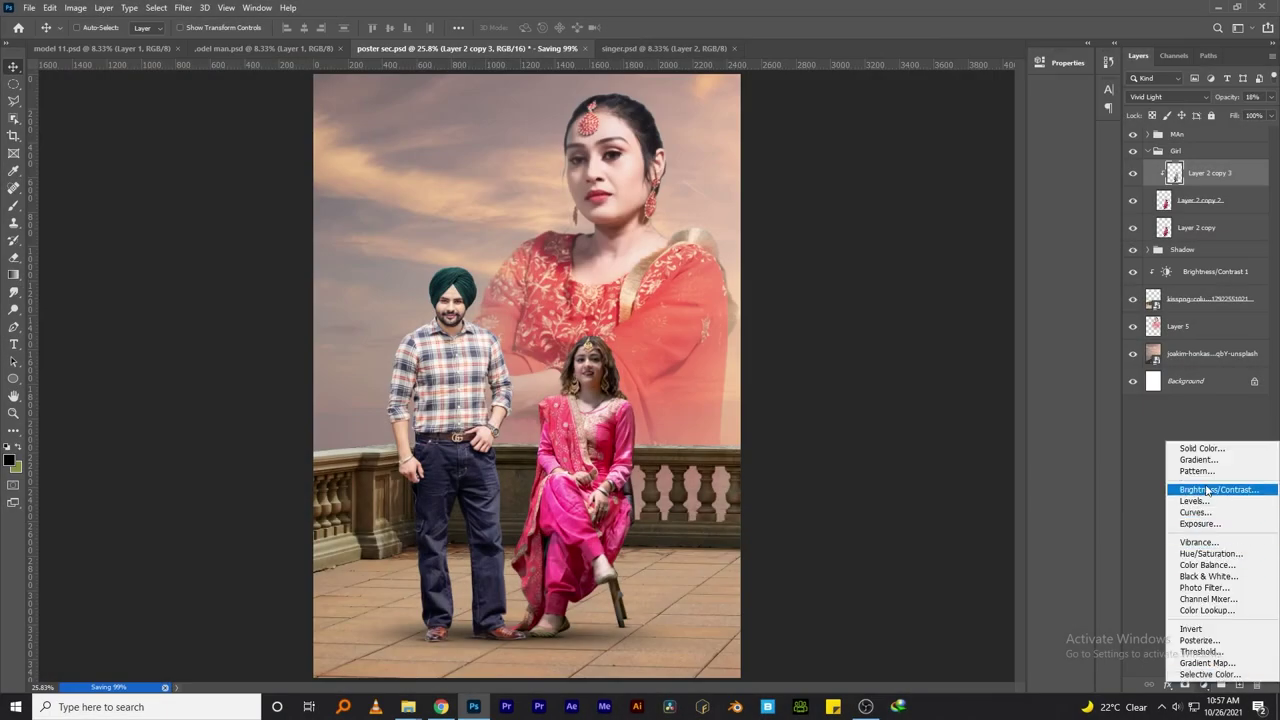
# Step: Add a Brightness/Contrast layer clipped to the seated woman and raise brightness slightly
pyautogui.click(1218, 489)
pyautogui.rightClick(1193, 173)
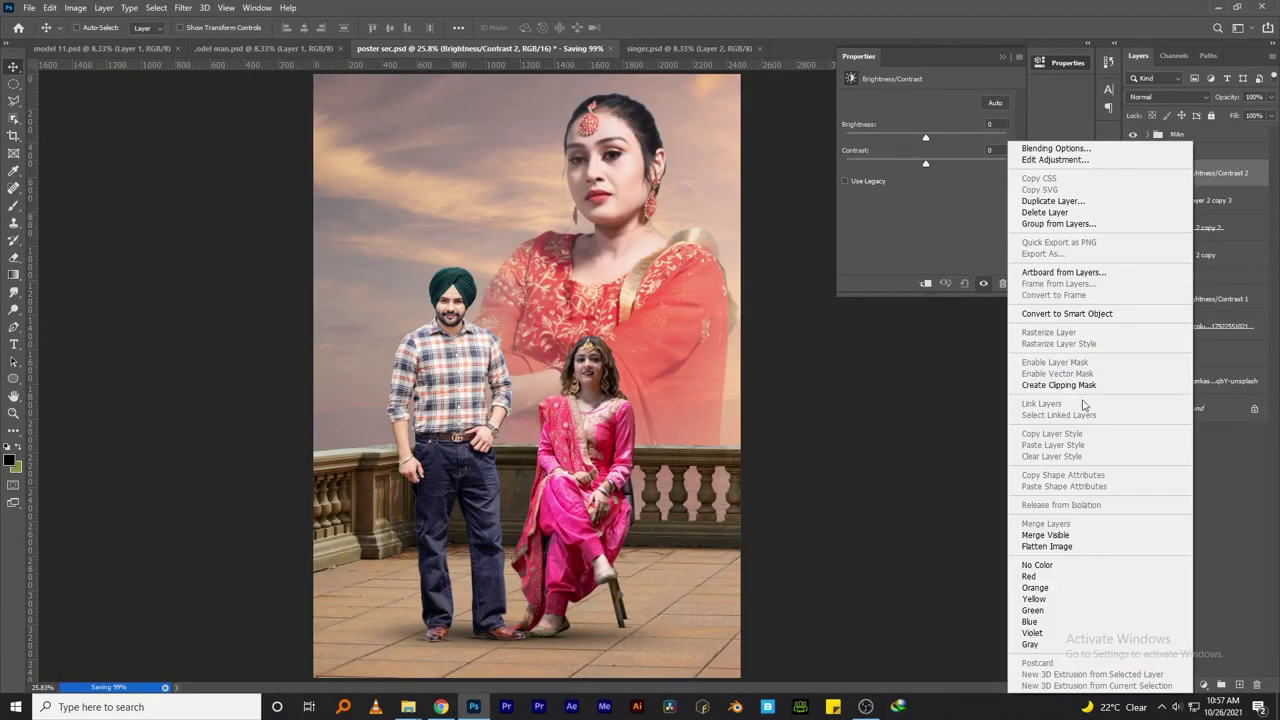
pyautogui.click(1058, 385)
pyautogui.moveTo(925, 137); pyautogui.dragTo(928, 141)
pyautogui.scroll(4, 607, 452)
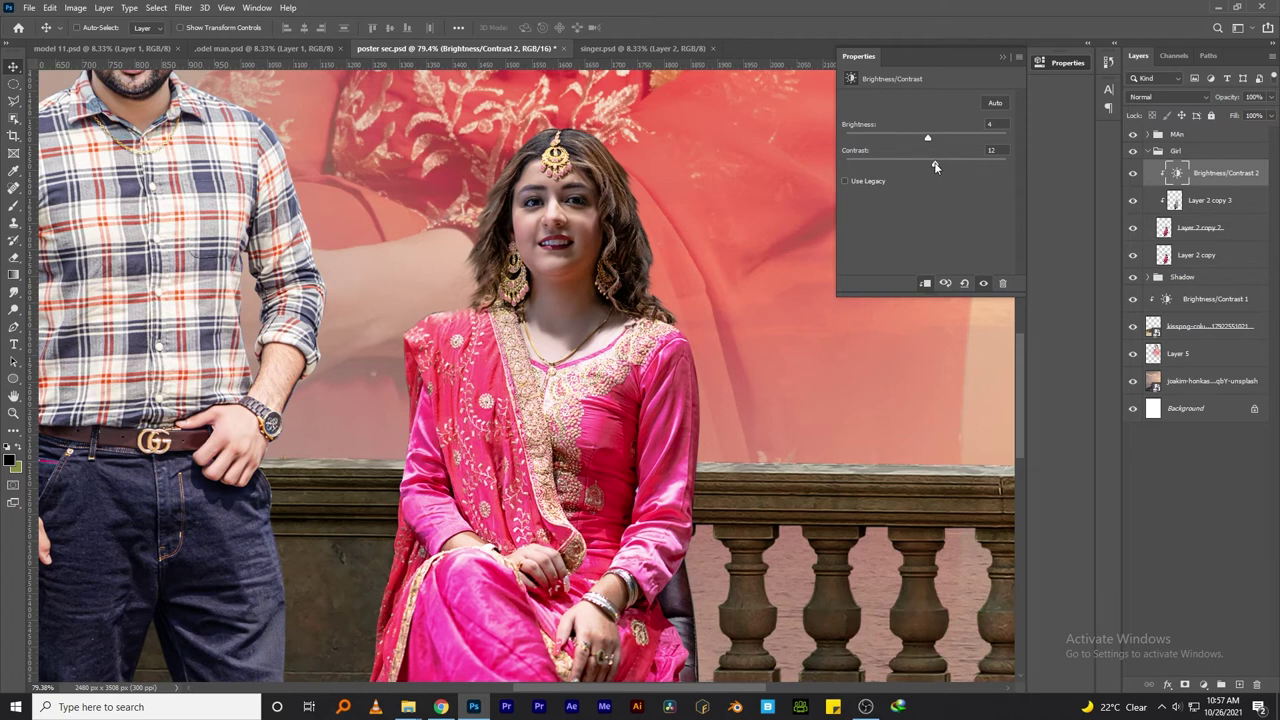
pyautogui.scroll(3, 343, 263)
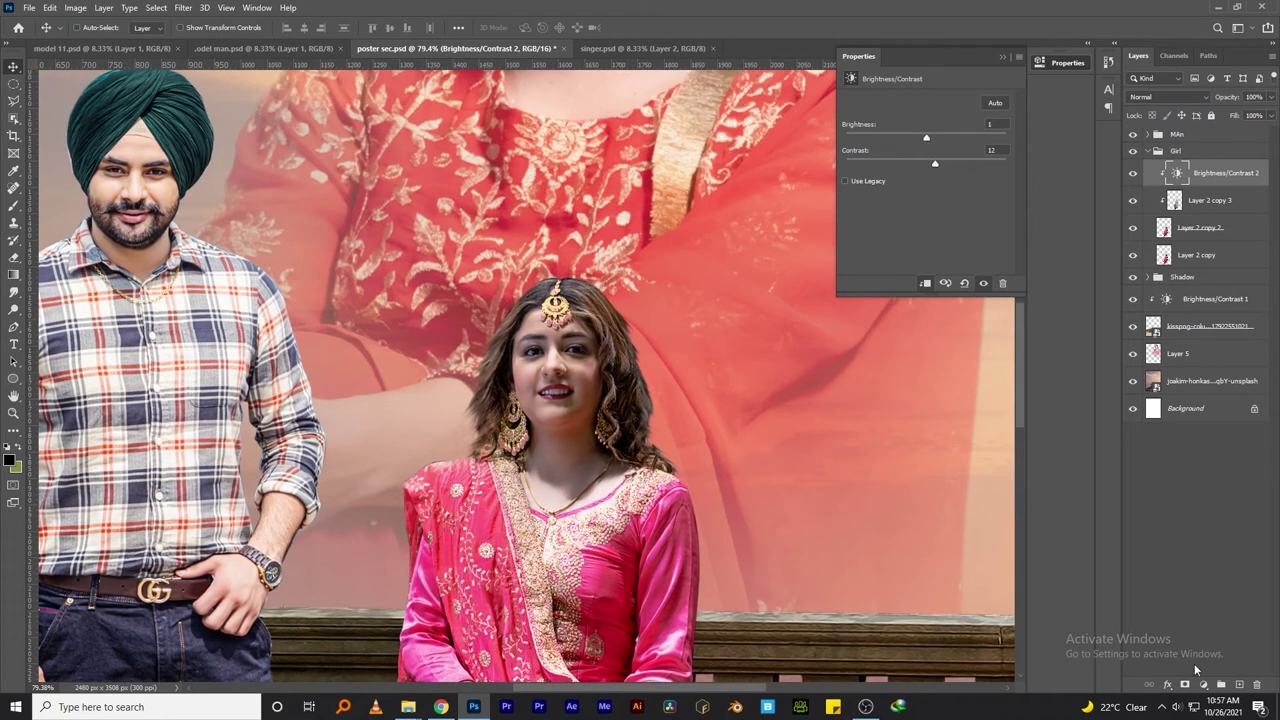
# Step: Add a Curves layer clipped to the seated woman and raise the curve midpoint
pyautogui.click(1203, 684)
pyautogui.click(1197, 515)
pyautogui.rightClick(1200, 172)
pyautogui.click(1066, 385)
pyautogui.moveTo(932, 206); pyautogui.dragTo(932, 198)
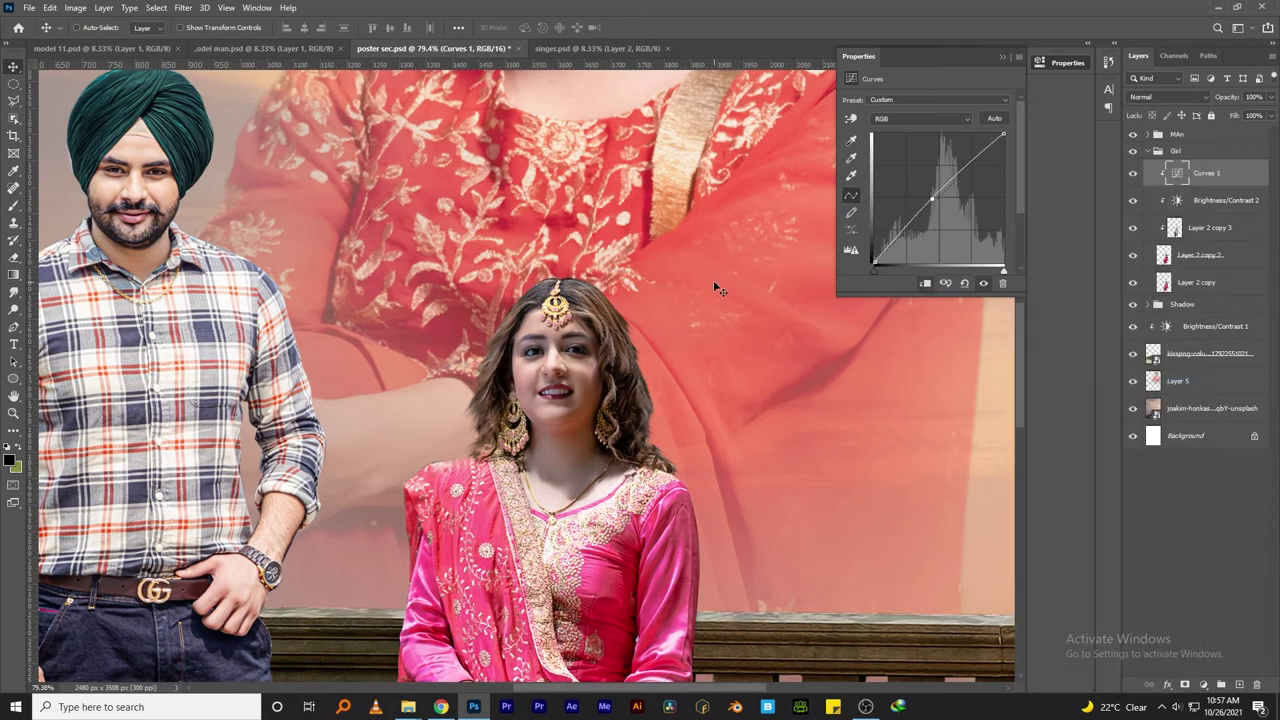
pyautogui.hotkey('ctrl', '0')
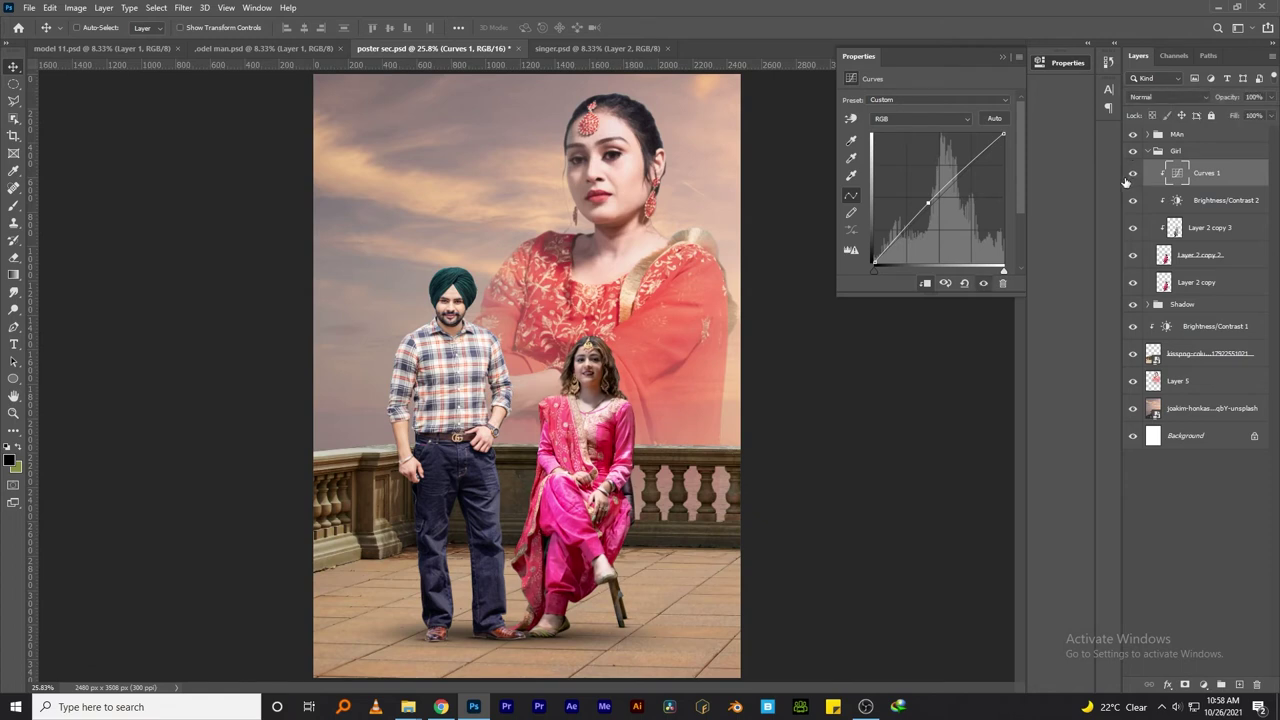
# Step: Place the glow image from the png stock folder on the Stuff (G:) drive into the poster
pyautogui.click(408, 707)
pyautogui.click(50, 296)
pyautogui.click(818, 122)
pyautogui.doubleClick(818, 122)
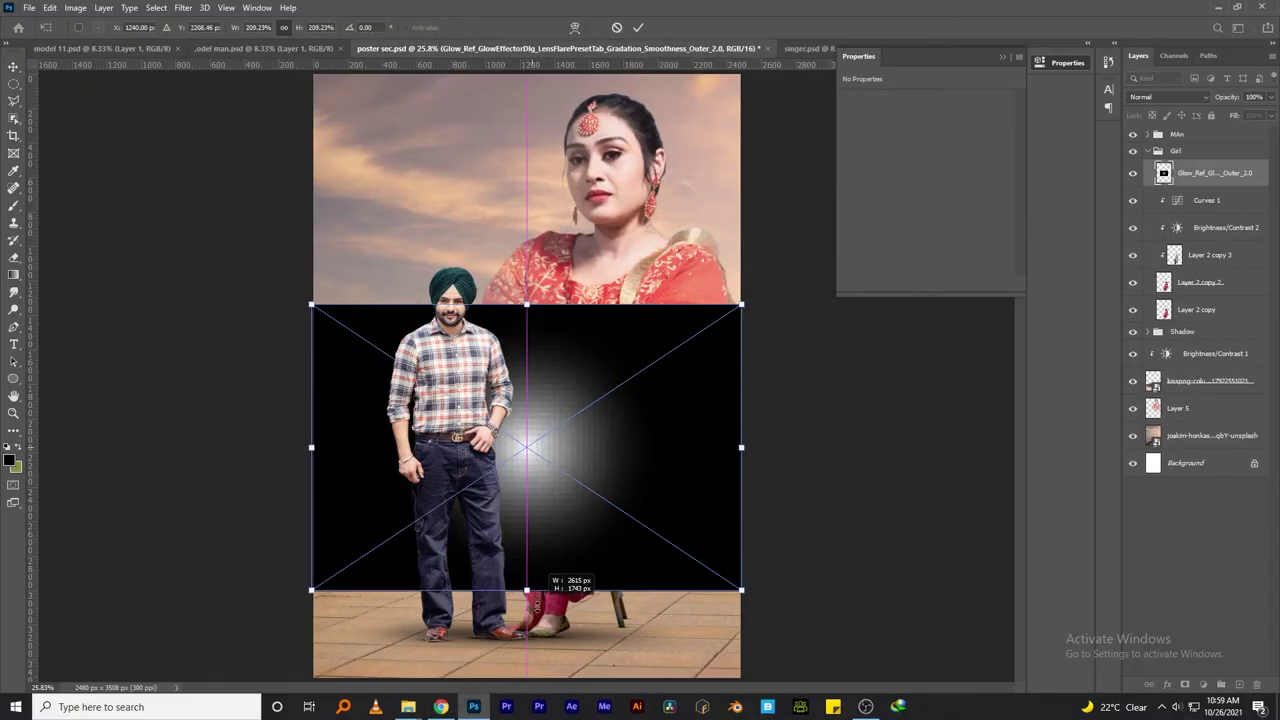
pyautogui.press('Return')
pyautogui.click(1168, 97)
# Step: Set the glow to Screen inside the Girl group, position it behind the couple at about 56% opacity
pyautogui.click(1138, 208)
pyautogui.moveTo(1210, 173)
pyautogui.mouseDown()
pyautogui.moveTo(1182, 438)
pyautogui.moveTo(1185, 318)
pyautogui.mouseUp()
pyautogui.moveTo(570, 413)
pyautogui.mouseDown()
pyautogui.moveTo(466, 292)
pyautogui.moveTo(470, 250)
pyautogui.mouseUp()
pyautogui.hotkey('ctrl', 't')
pyautogui.moveTo(452, 390); pyautogui.dragTo(452, 425)
pyautogui.press('Return')
pyautogui.moveTo(1220, 103); pyautogui.dragTo(1207, 107)
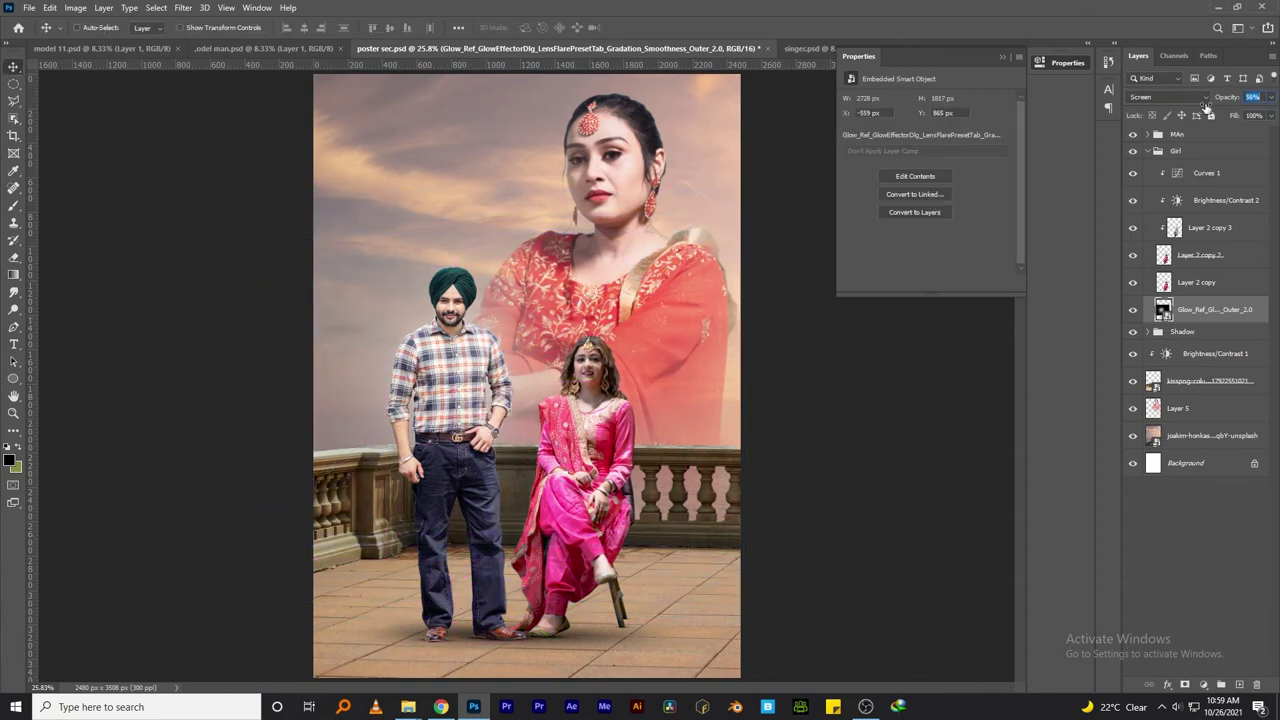
# Step: Duplicate the glow, move the copy down near the sky layer, and enlarge it across the poster
pyautogui.moveTo(353, 476); pyautogui.dragTo(607, 487)
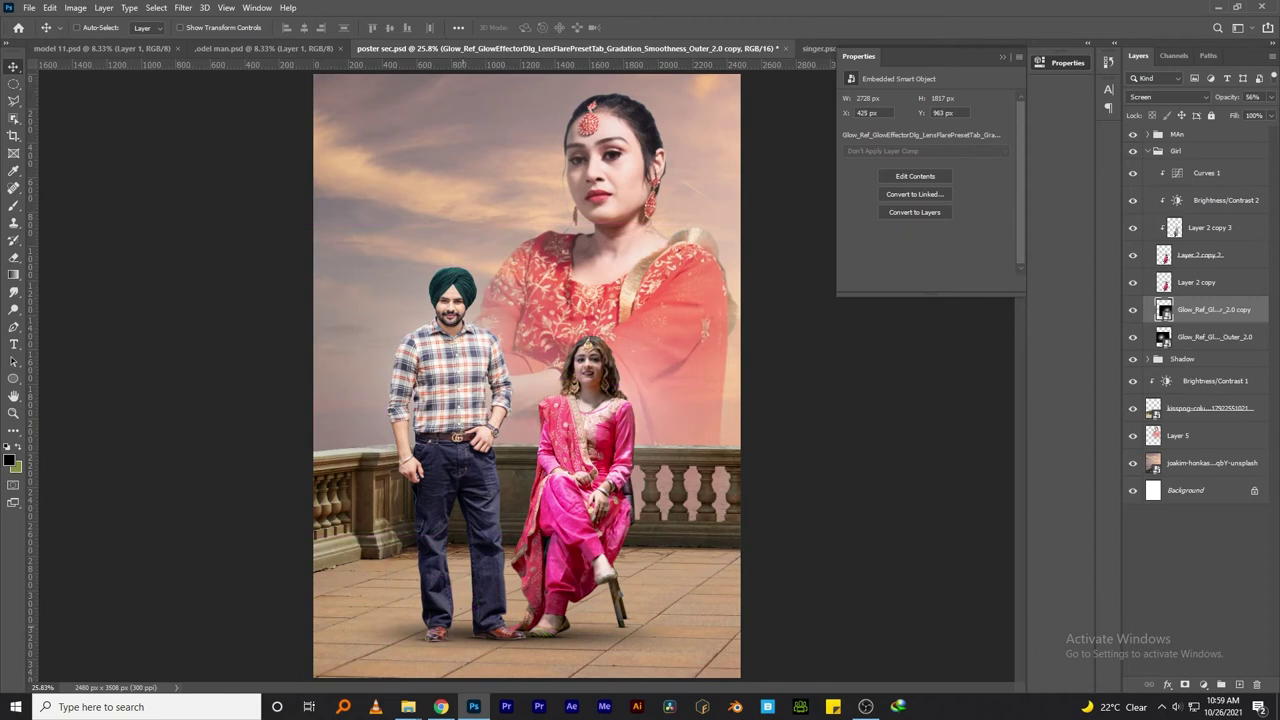
pyautogui.moveTo(1230, 309); pyautogui.dragTo(1205, 470)
pyautogui.hotkey('ctrl', 't')
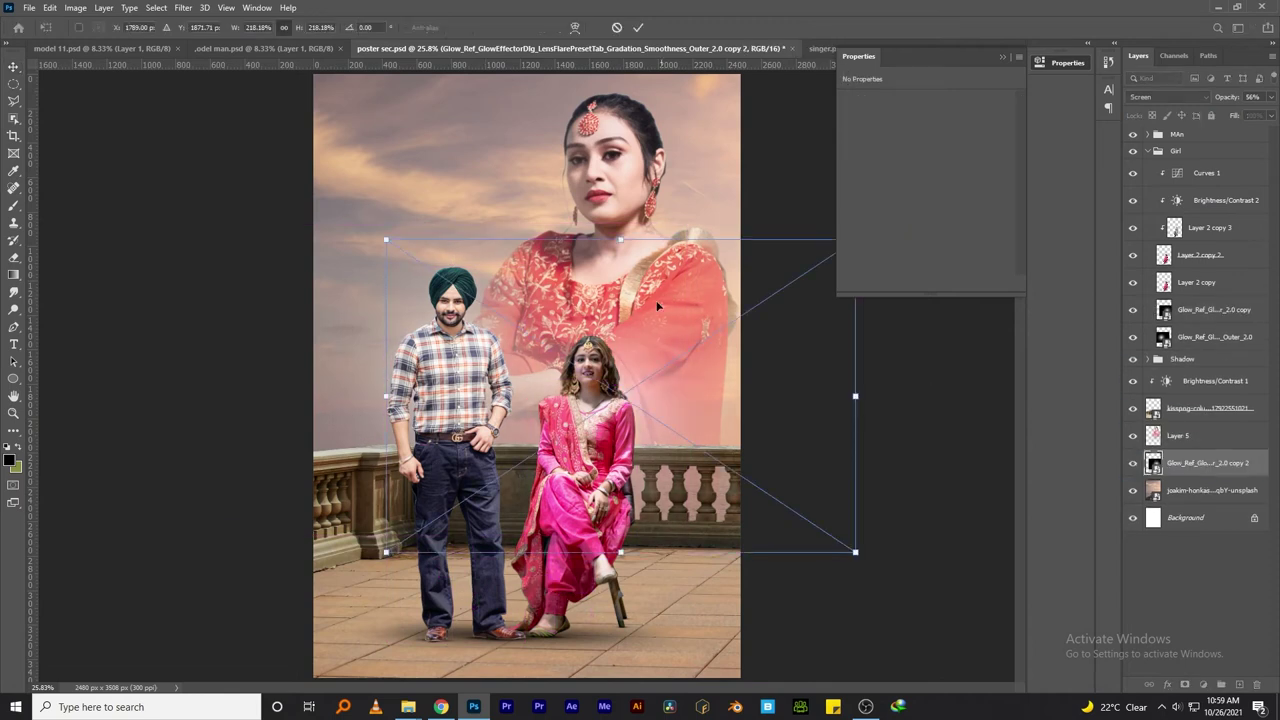
pyautogui.moveTo(657, 307); pyautogui.dragTo(614, 206)
pyautogui.press('Return')
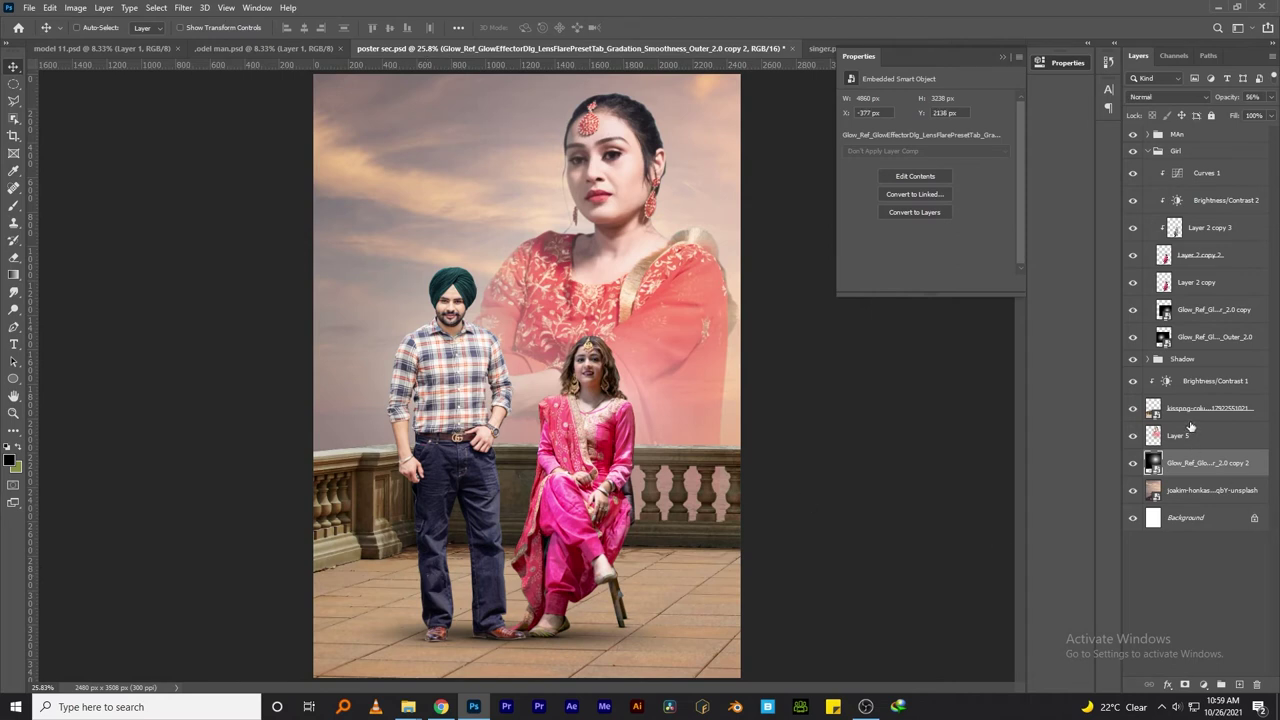
# Step: Start an Inner Shadow layer effect on the balcony image layer
pyautogui.click(1190, 410)
pyautogui.click(1167, 684)
pyautogui.click(1200, 602)
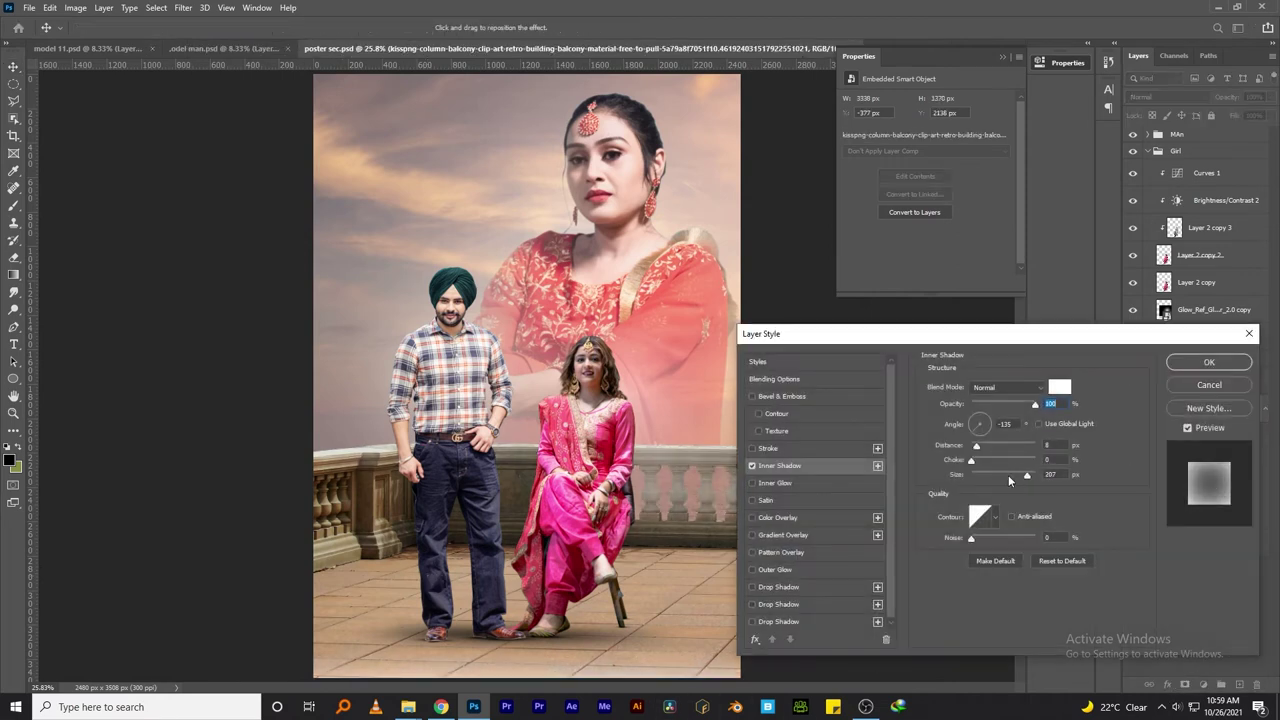
# Step: Apply the balcony's white inner shadow and split it onto its own layer
pyautogui.press('Return')
pyautogui.rightClick(1195, 440)
pyautogui.click(1208, 656)
pyautogui.press('Return')
# Step: Rasterize and erase the balcony's lower floor, then undo the erasing
pyautogui.click(17, 258)
pyautogui.click(668, 332)
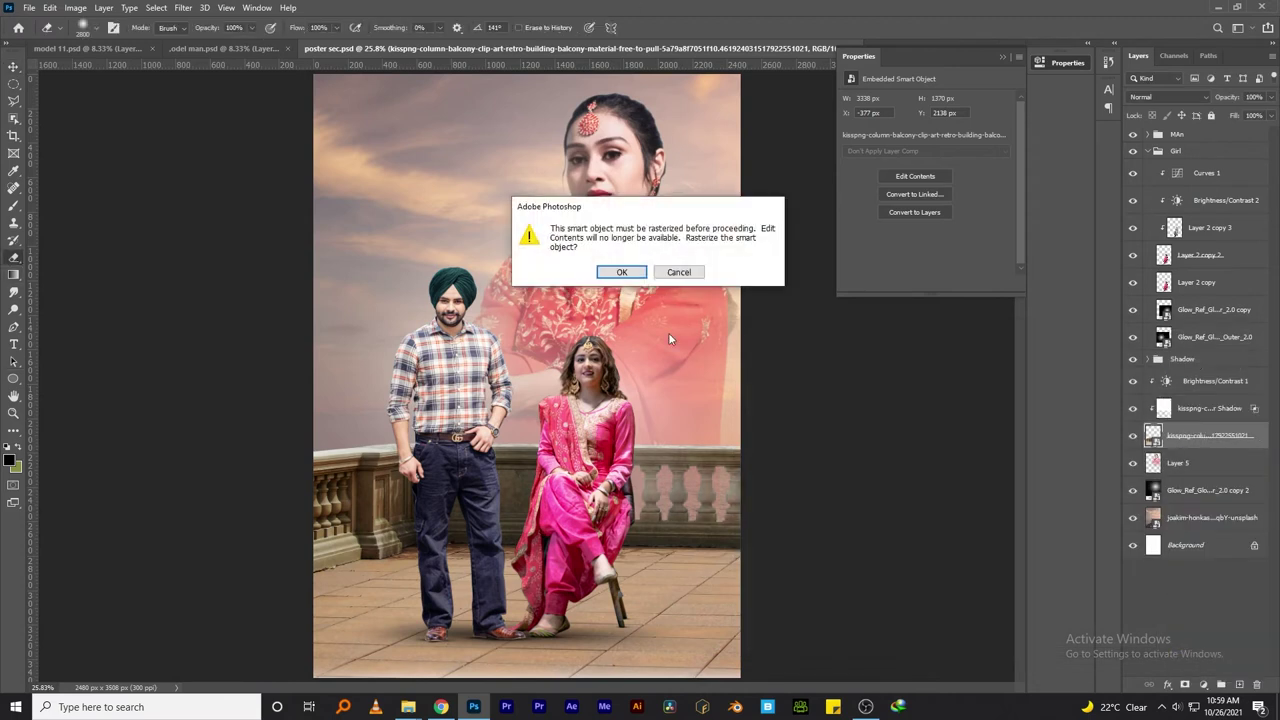
pyautogui.click(620, 272)
pyautogui.moveTo(740, 600); pyautogui.dragTo(630, 695)
pyautogui.hotkey('ctrl', 'z')
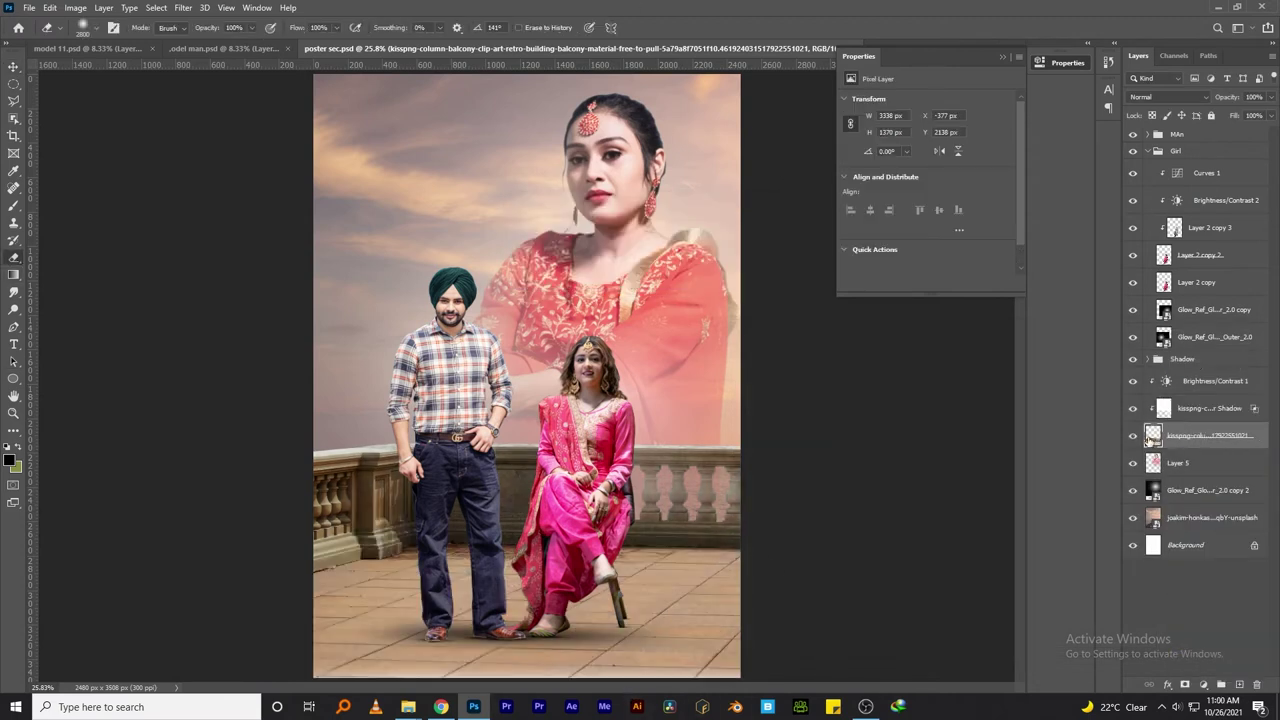
pyautogui.hotkey('ctrl', 'z')
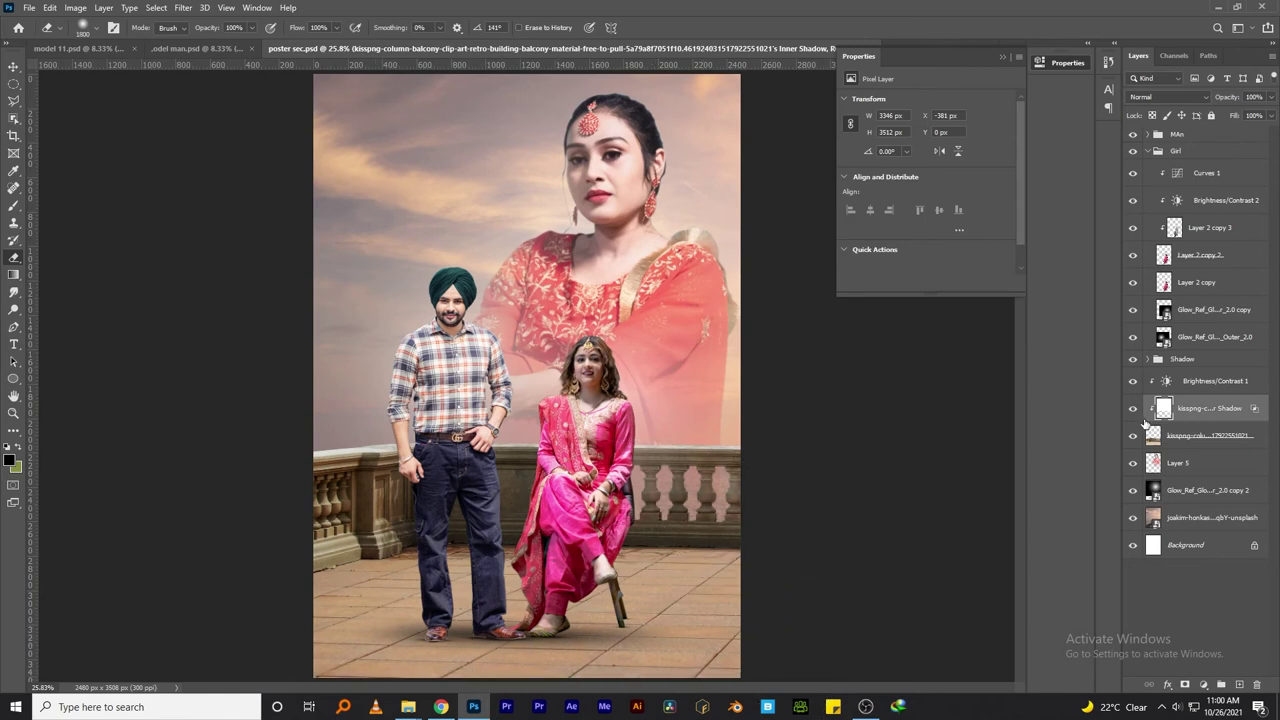
# Step: Add a new Layer 6 and paint white haze over the balustrade with a soft brush
pyautogui.press('v')
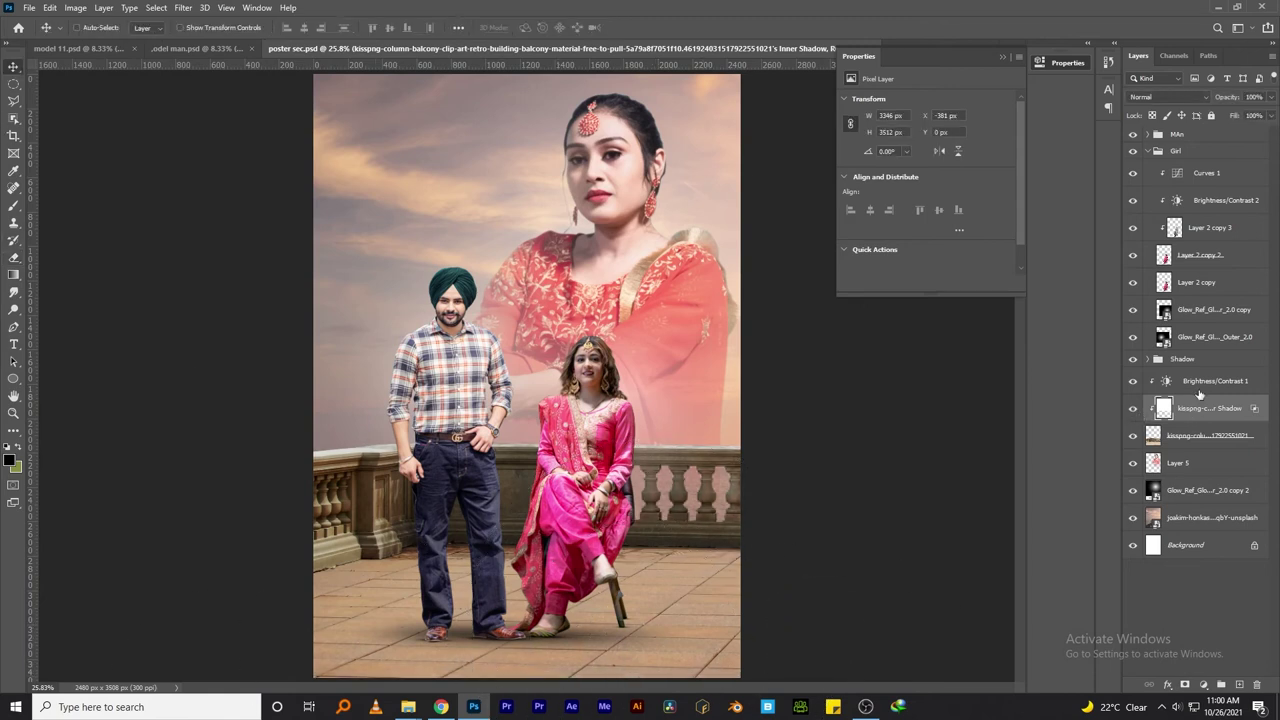
pyautogui.click(1200, 384)
pyautogui.click(1239, 685)
pyautogui.click(10, 462)
pyautogui.press('Return')
pyautogui.press('b')
pyautogui.moveTo(340, 450)
pyautogui.mouseDown()
pyautogui.moveTo(357, 429)
pyautogui.moveTo(700, 470)
pyautogui.mouseUp()
# Step: Place the haze layer above Layer 5 in Soft Light mode, nudge it up, and save
pyautogui.moveTo(1178, 490)
pyautogui.mouseDown()
pyautogui.moveTo(1190, 481)
pyautogui.moveTo(1190, 385)
pyautogui.mouseUp()
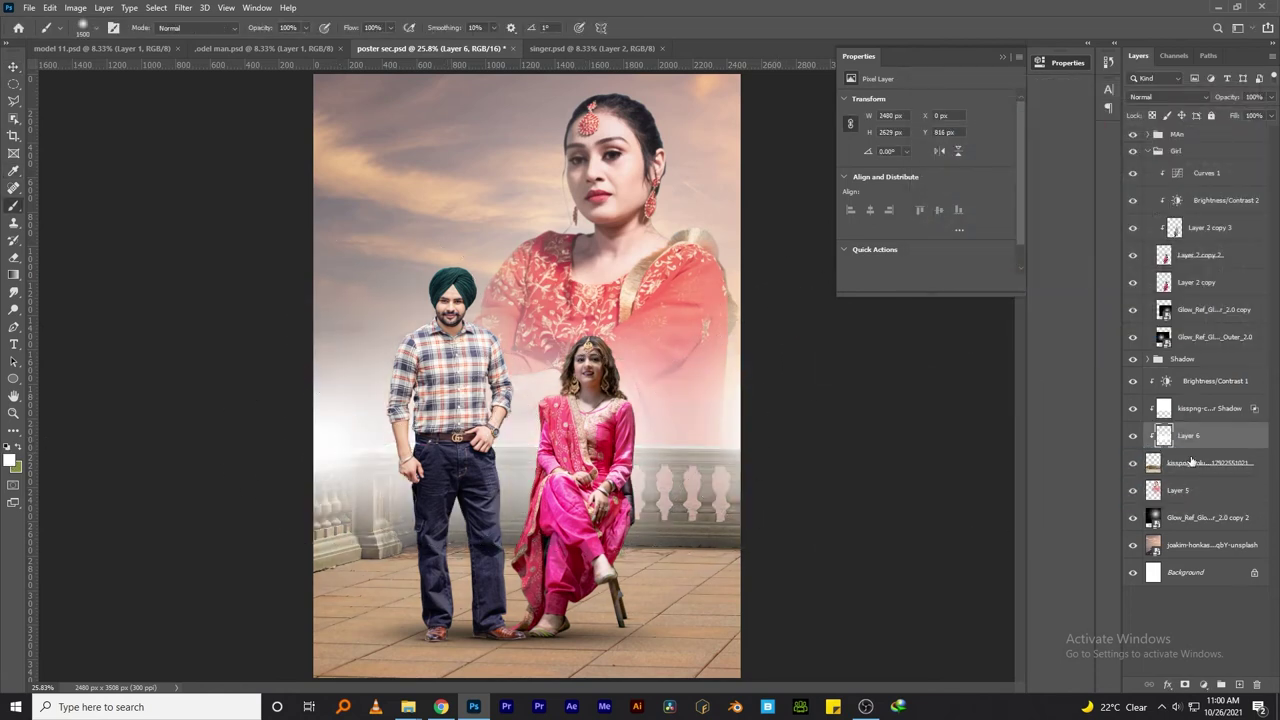
pyautogui.hotkey('ctrl', 'z')
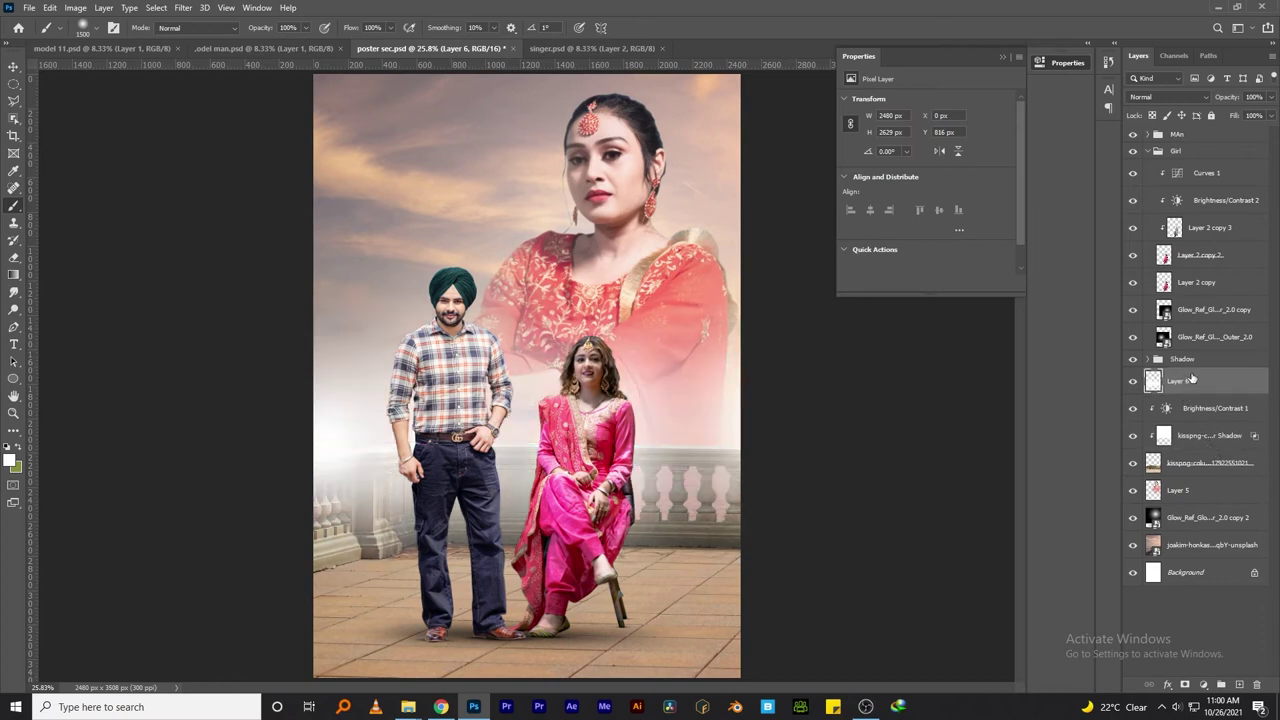
pyautogui.moveTo(1192, 378); pyautogui.dragTo(1180, 477)
pyautogui.click(1168, 97)
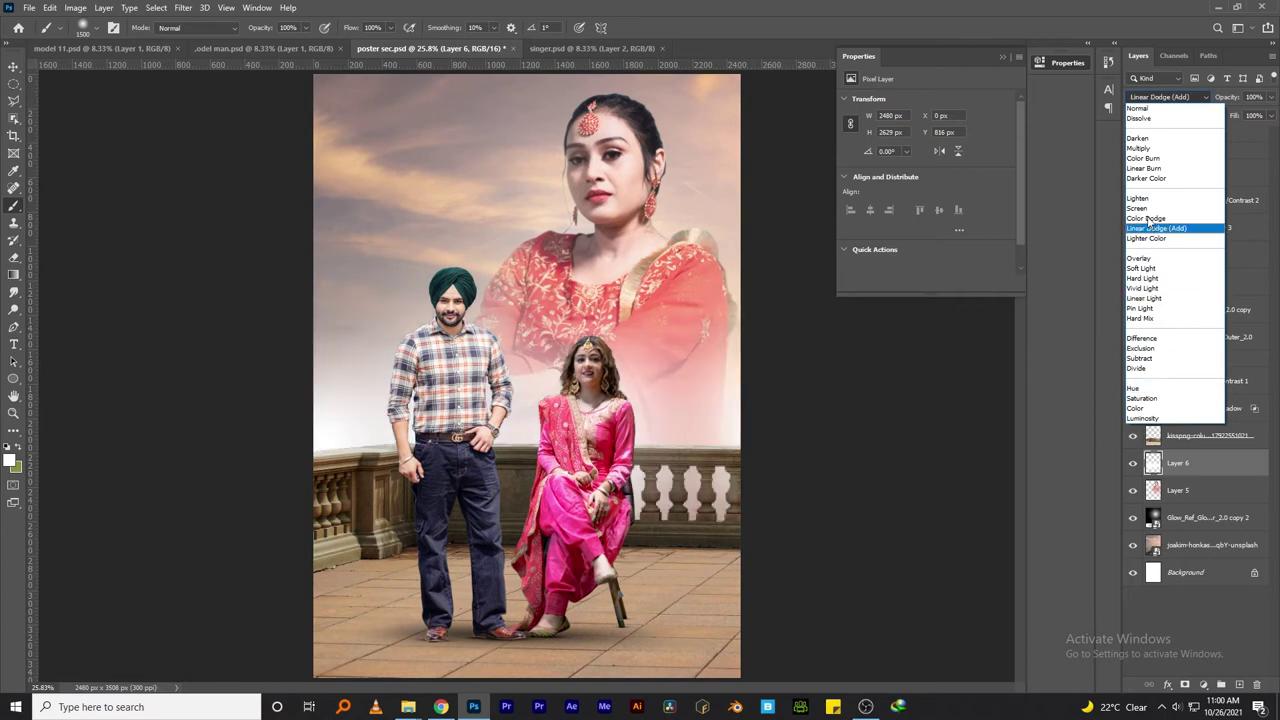
pyautogui.click(1139, 268)
pyautogui.press('v')
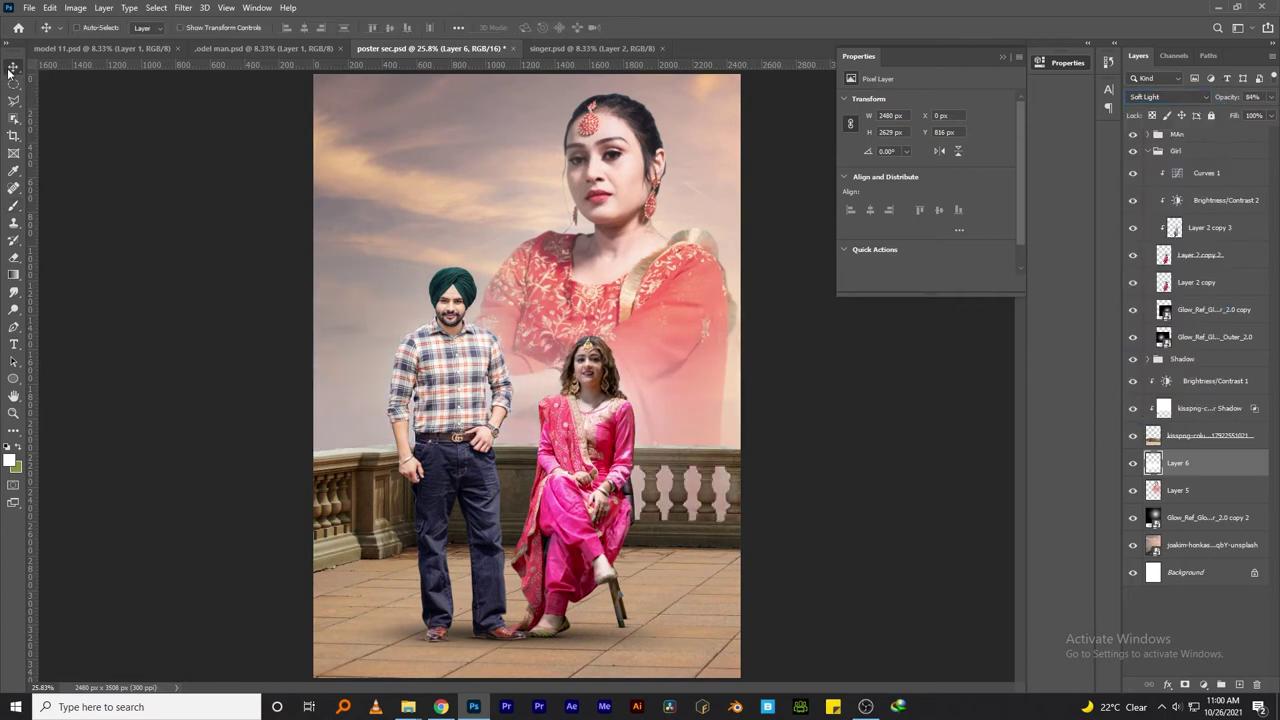
pyautogui.moveTo(783, 315); pyautogui.dragTo(785, 294)
pyautogui.hotkey('ctrl', 's')
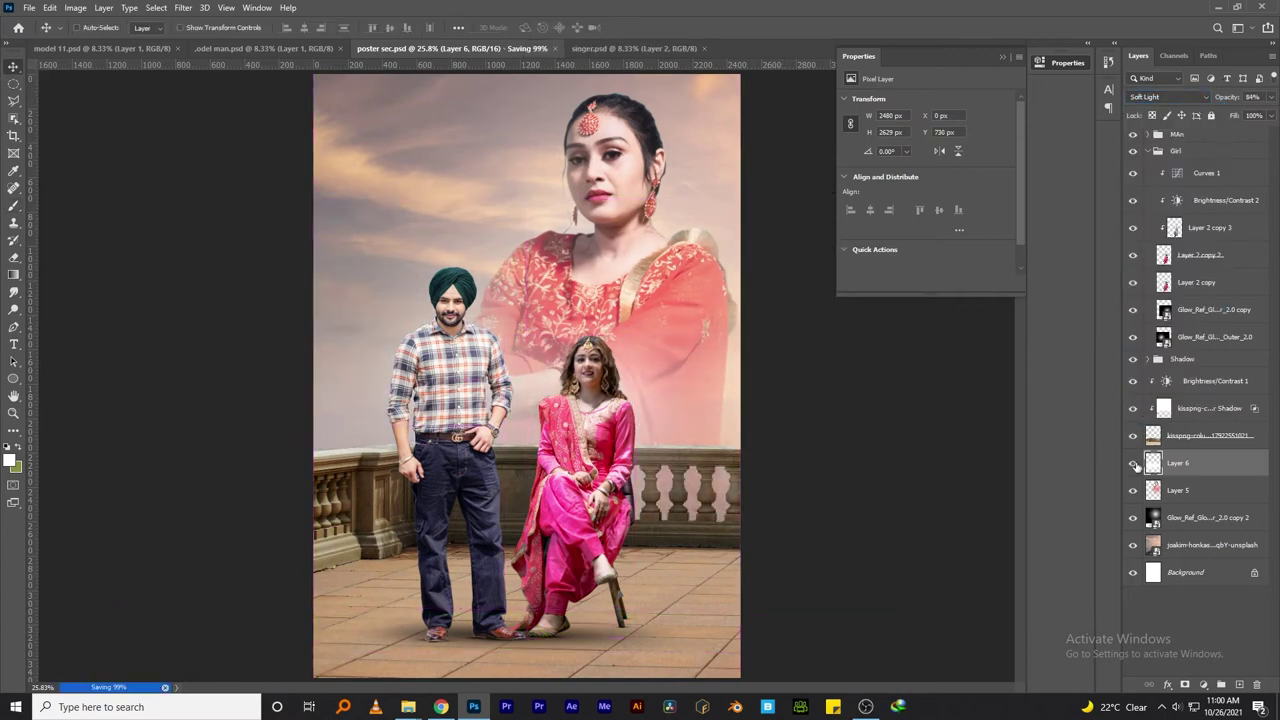
pyautogui.click(1148, 151)
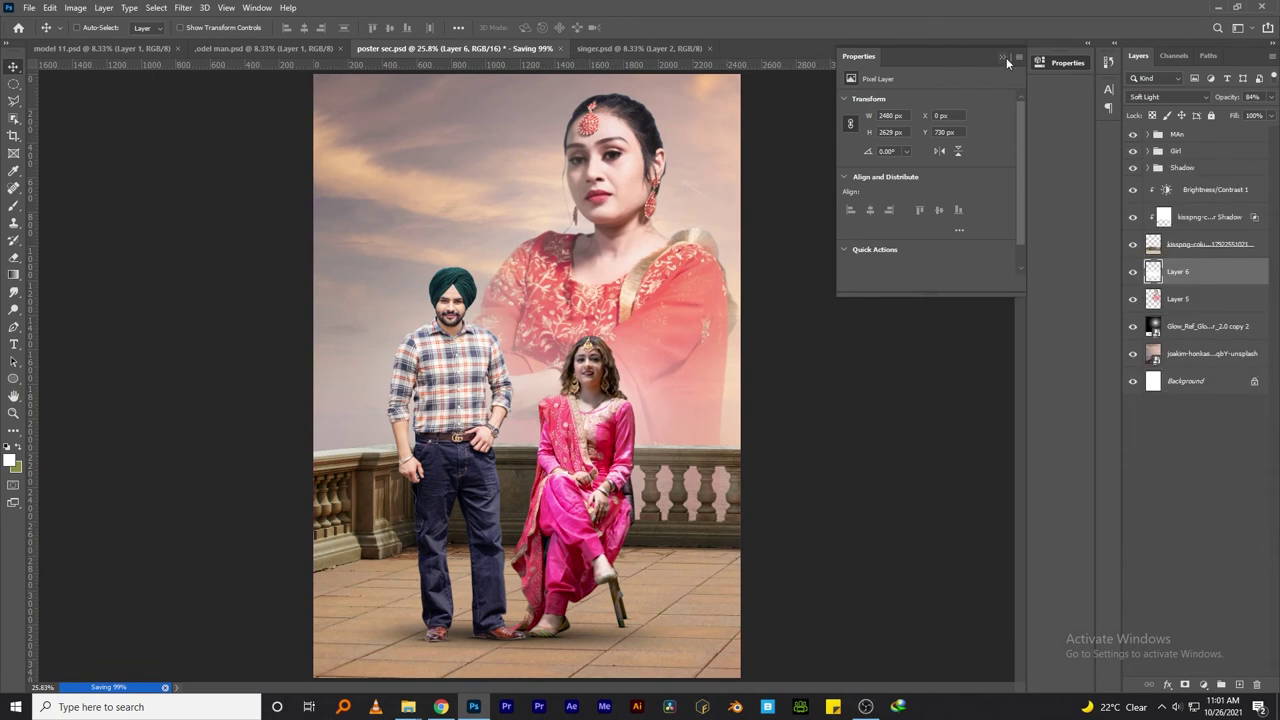
# Step: Expand the Girl group and select the seated woman's Layer 2 copy 2
pyautogui.click(1003, 57)
pyautogui.click(1133, 135)
pyautogui.doubleClick(1150, 151)
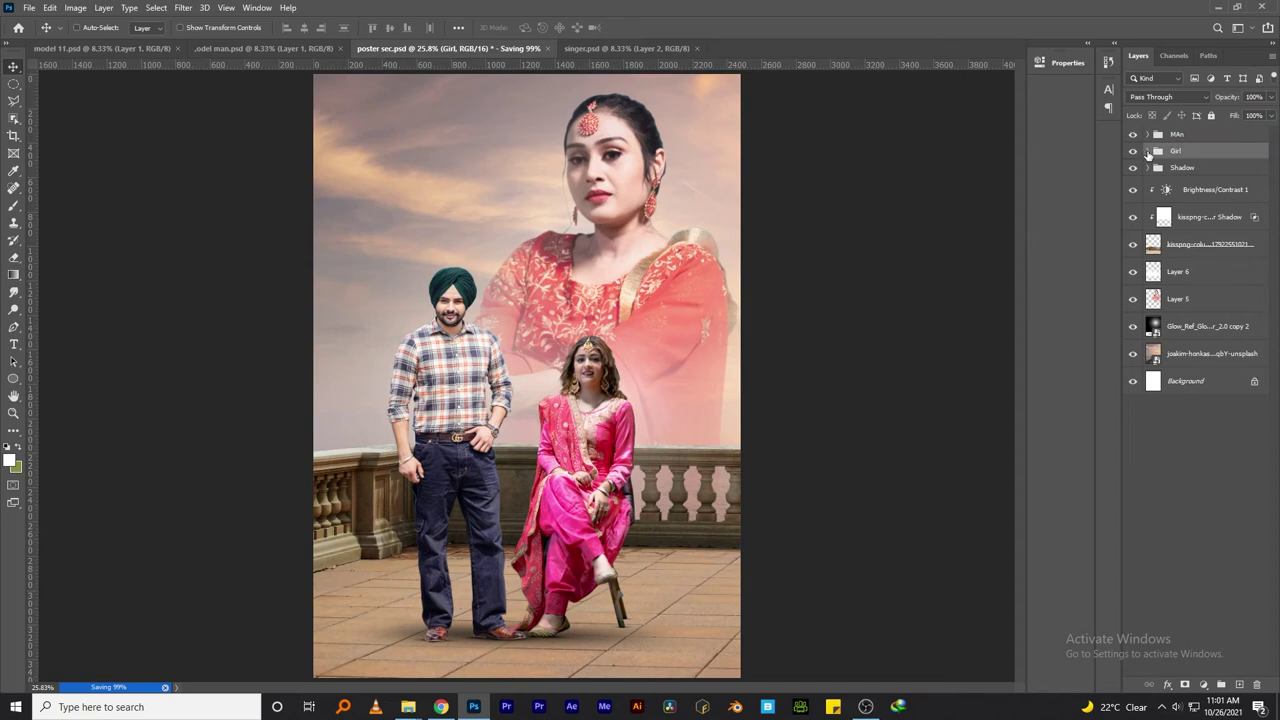
pyautogui.click(1209, 385)
pyautogui.click(1148, 151)
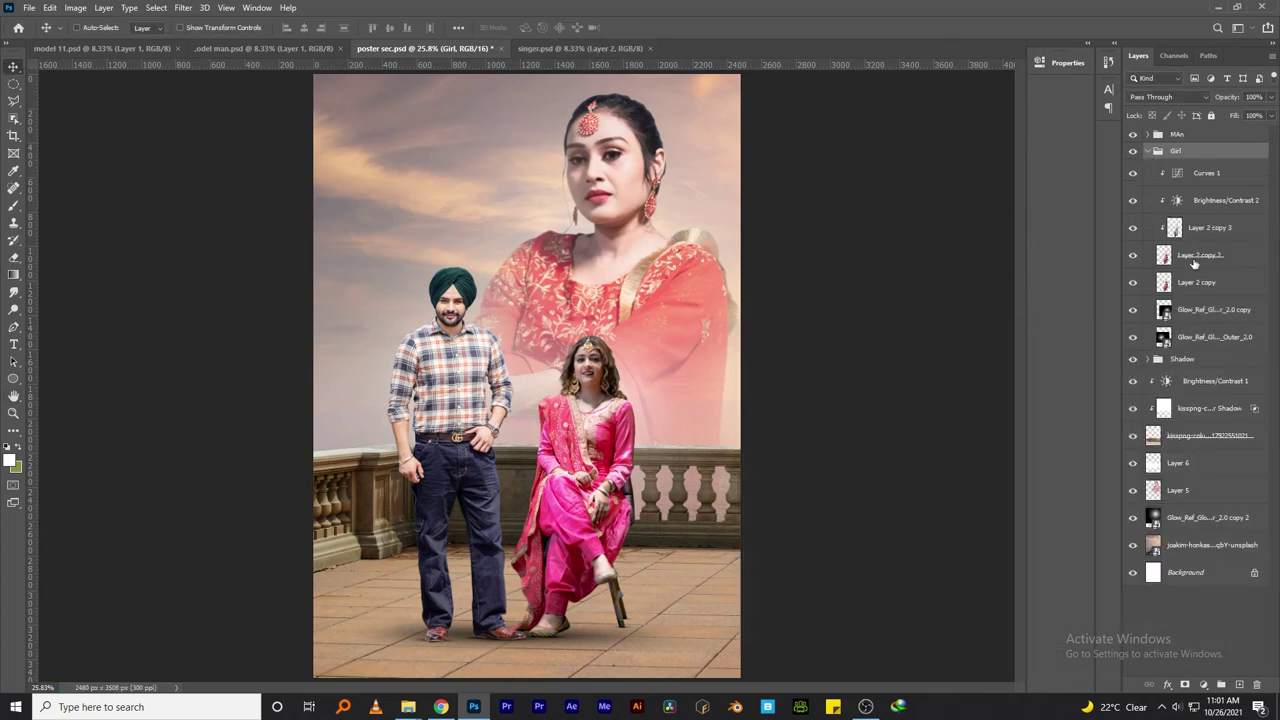
# Step: Add an Inner Shadow to the seated woman with Distance 0 and a smaller Size
pyautogui.click(1198, 255)
pyautogui.click(1168, 685)
pyautogui.click(1201, 597)
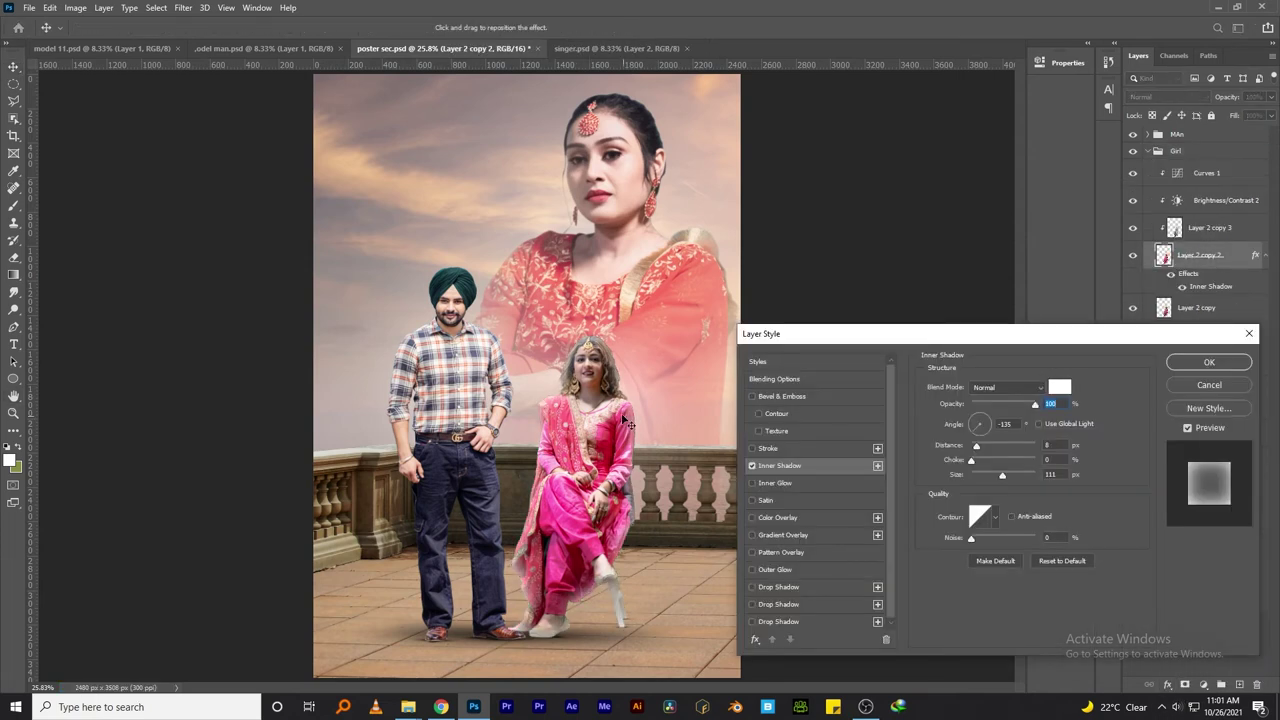
pyautogui.scroll(3, 607, 416)
pyautogui.moveTo(976, 444); pyautogui.dragTo(997, 474)
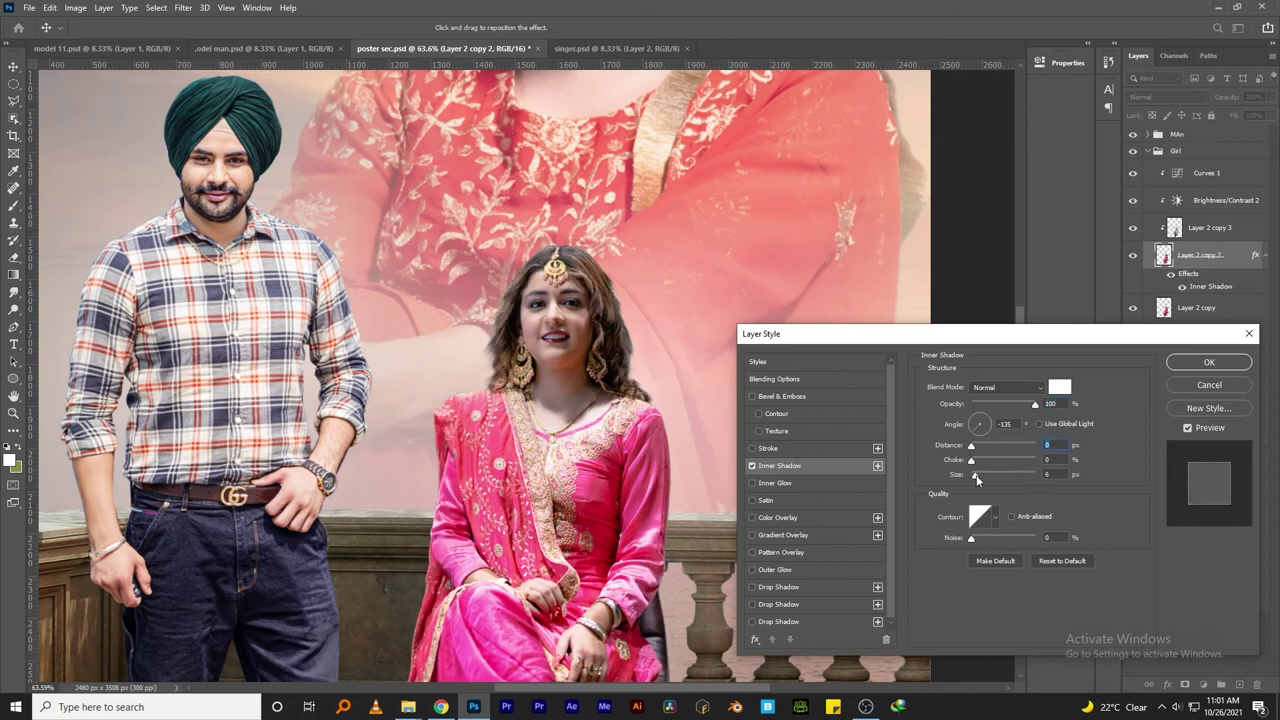
pyautogui.click(1209, 362)
# Step: Split her inner shadow onto its own layer and erase it from her hair and outfit edge
pyautogui.rightClick(1170, 287)
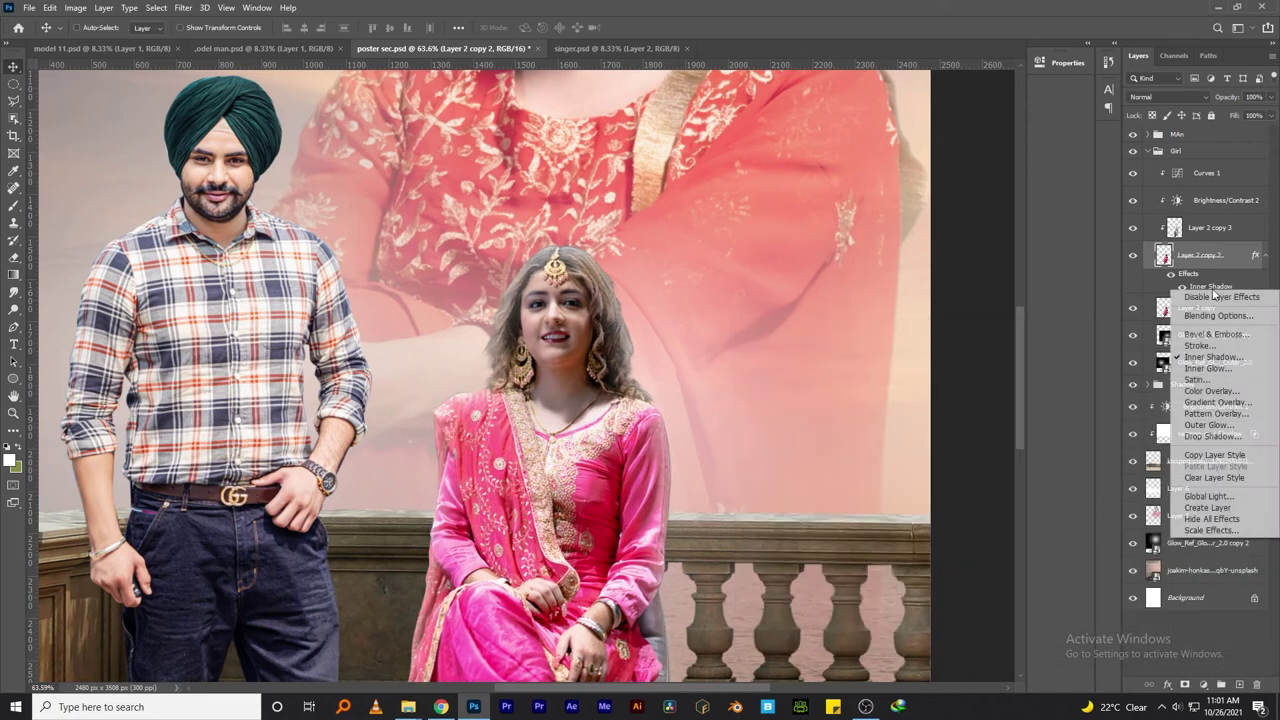
pyautogui.click(1211, 515)
pyautogui.click(1214, 255)
pyautogui.press('e')
pyautogui.scroll(-2, 571, 257)
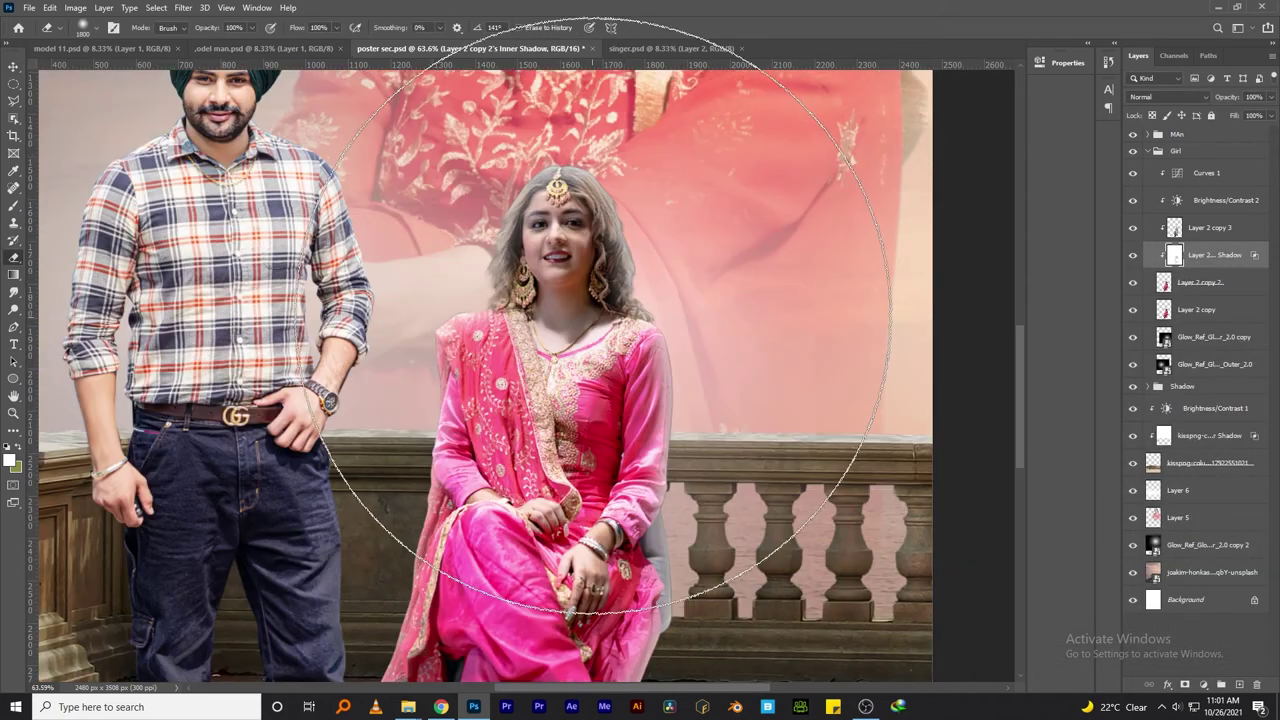
pyautogui.moveTo(564, 222)
pyautogui.mouseDown()
pyautogui.moveTo(575, 530)
pyautogui.moveTo(440, 520)
pyautogui.mouseUp()
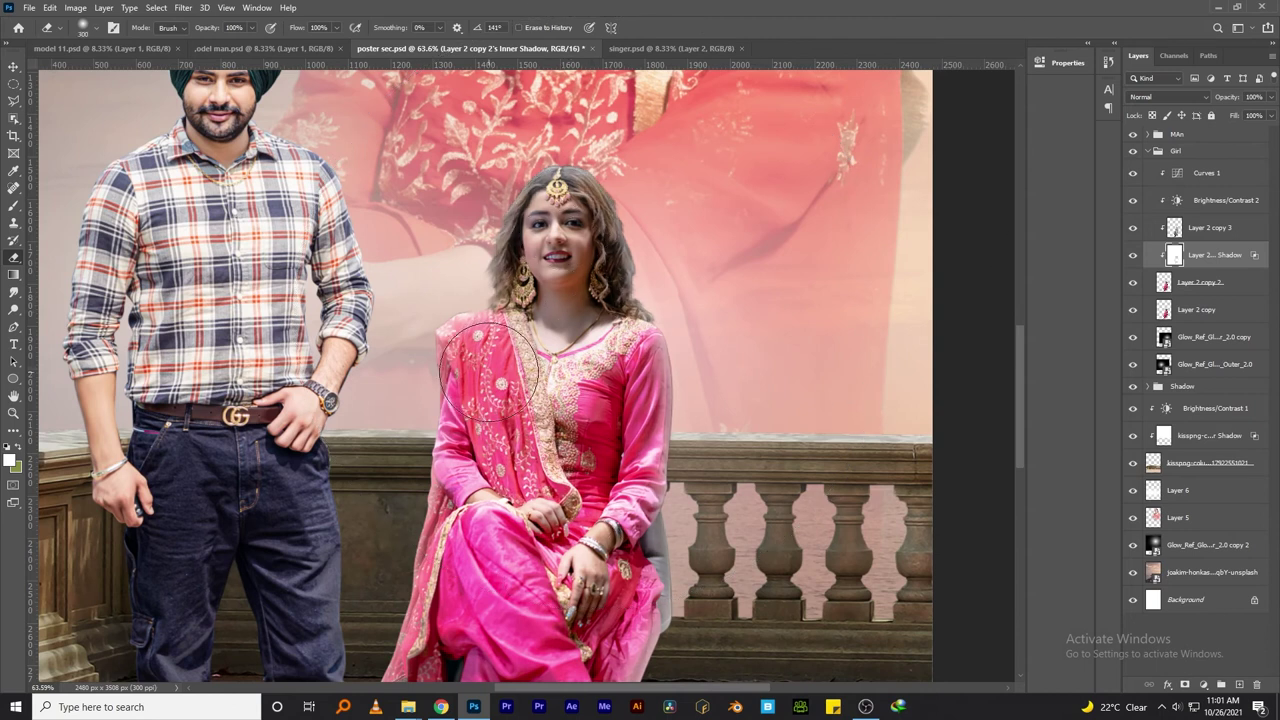
pyautogui.scroll(-5, 440, 520)
pyautogui.moveTo(440, 300)
pyautogui.mouseDown()
pyautogui.moveTo(607, 328)
pyautogui.moveTo(562, 410)
pyautogui.moveTo(450, 500)
pyautogui.mouseUp()
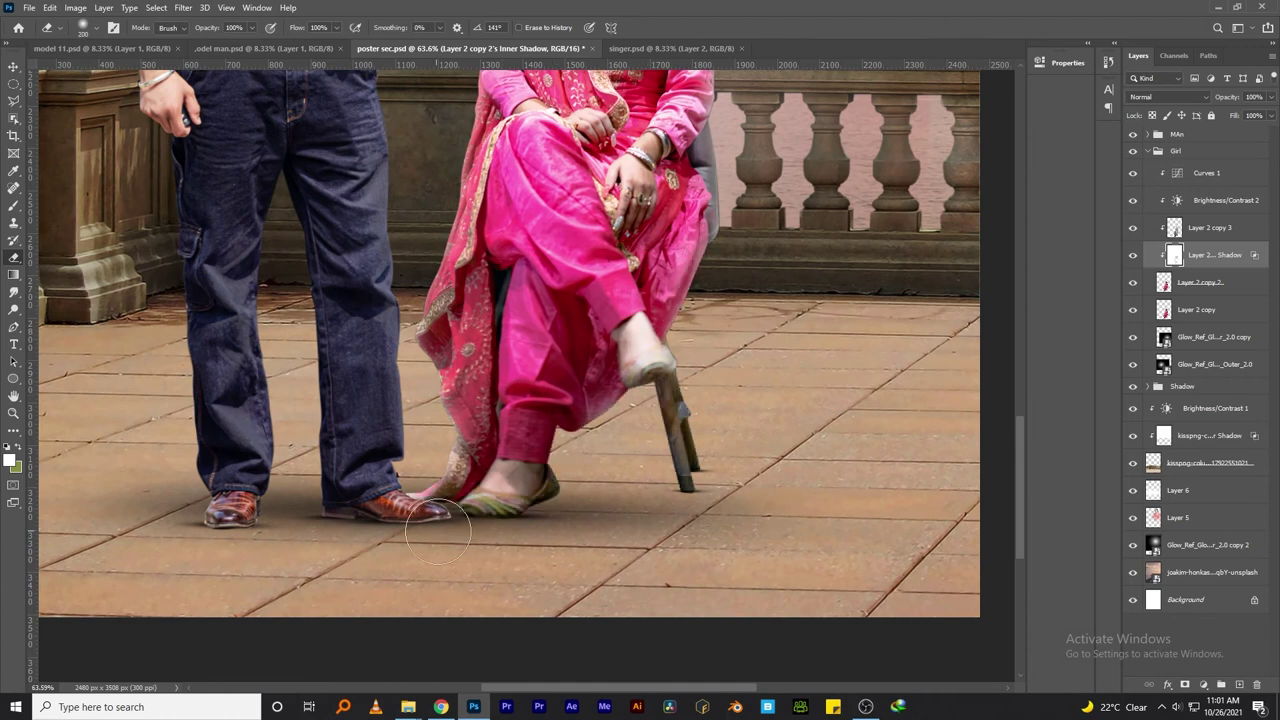
# Step: Erase the shadow haze along her right arm, comparing with the layer toggled
pyautogui.hotkey('ctrl', '0')
pyautogui.click(1133, 255)
pyautogui.scroll(5, 608, 505)
pyautogui.moveTo(652, 610)
pyautogui.mouseDown()
pyautogui.moveTo(680, 420)
pyautogui.moveTo(640, 220)
pyautogui.mouseUp()
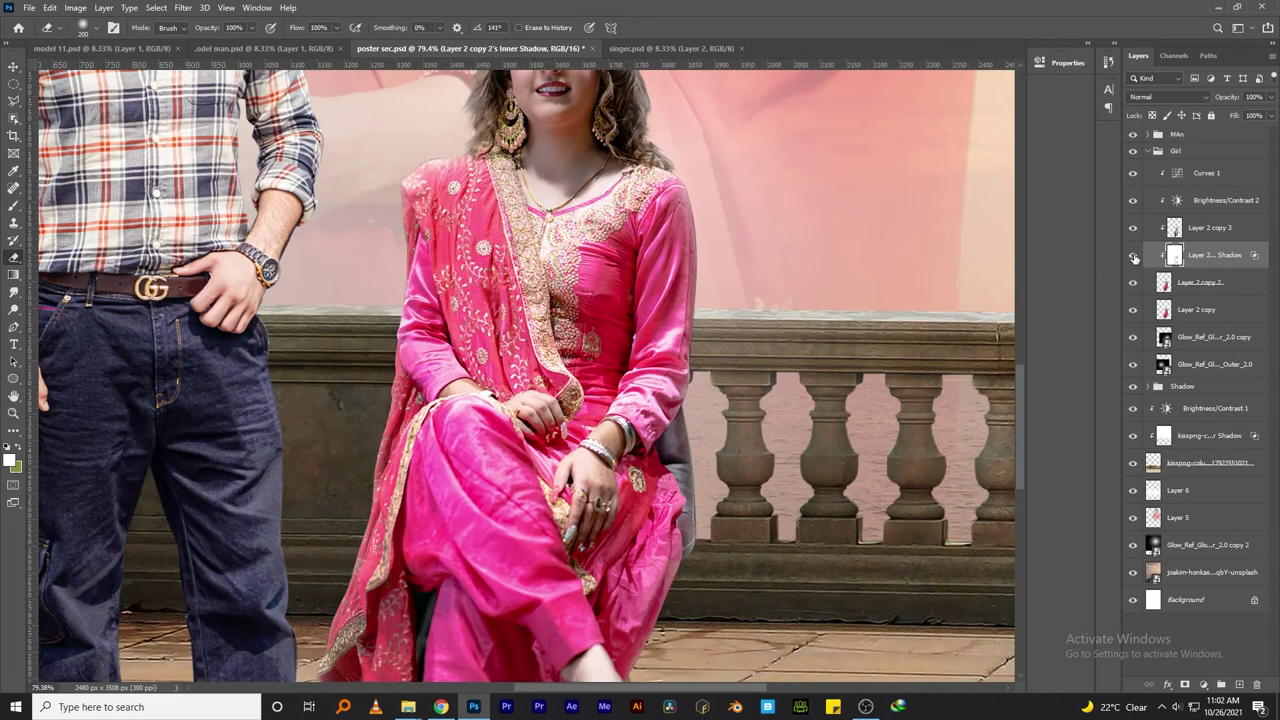
pyautogui.scroll(5, 795, 452)
pyautogui.hscroll(-3, 795, 452)
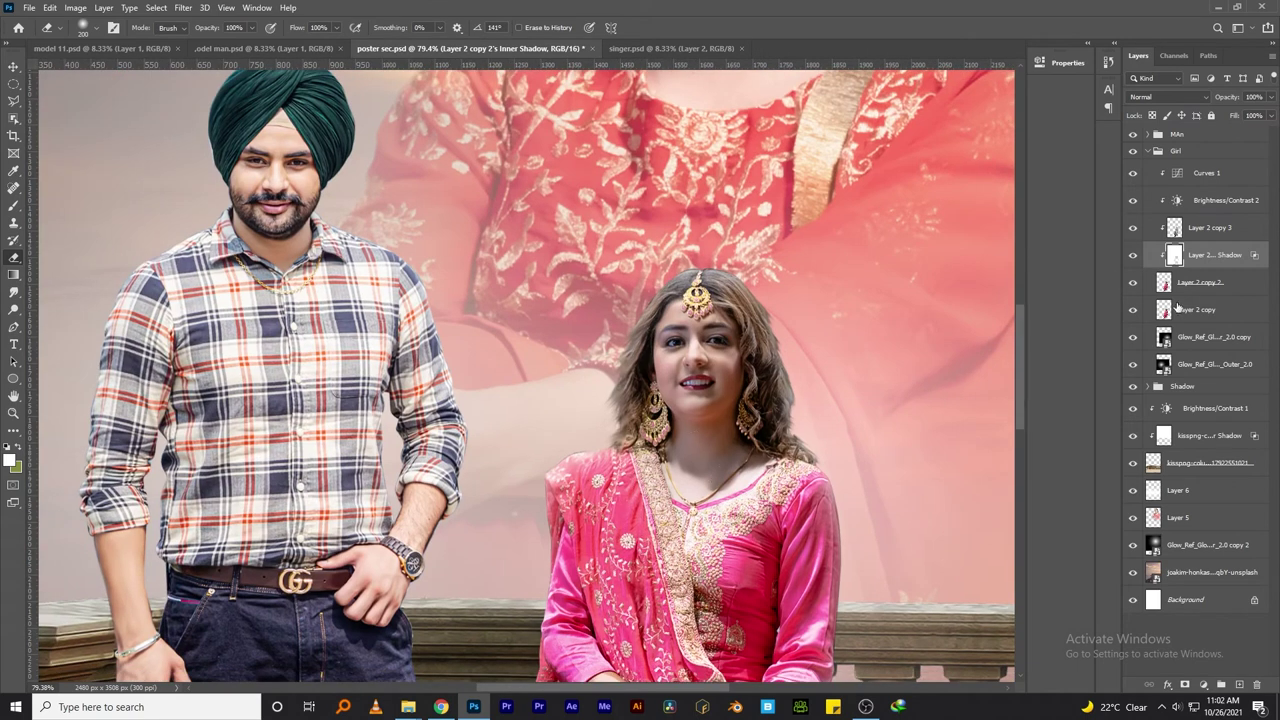
pyautogui.click(1153, 150)
# Step: Give the man's Layer 1 copy an Inner Shadow and split it onto its own layer
pyautogui.click(1198, 183)
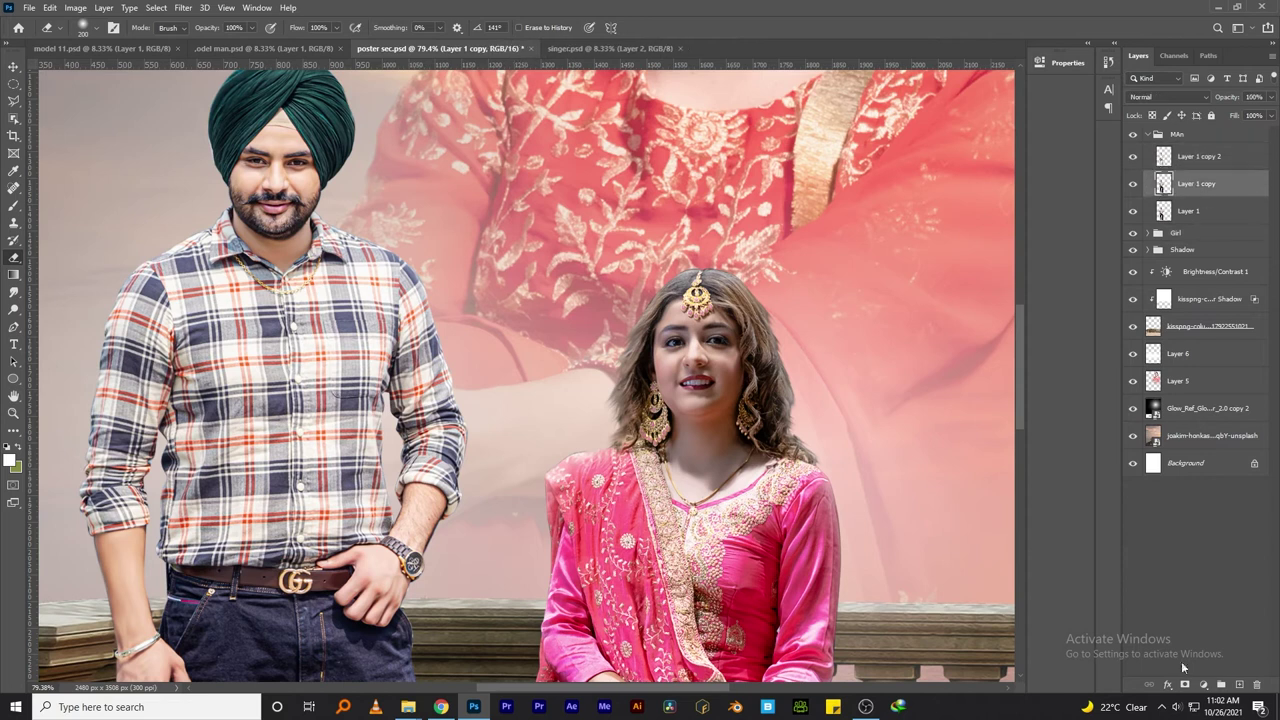
pyautogui.click(1167, 685)
pyautogui.click(1200, 594)
pyautogui.click(1193, 368)
pyautogui.rightClick(1206, 218)
pyautogui.click(1207, 438)
# Step: Erase the man's shadow rim from his turban and jeans
pyautogui.scroll(2, 600, 400)
pyautogui.moveTo(300, 250)
pyautogui.mouseDown()
pyautogui.moveTo(330, 190)
pyautogui.moveTo(378, 220)
pyautogui.mouseUp()
pyautogui.scroll(-3, 378, 220)
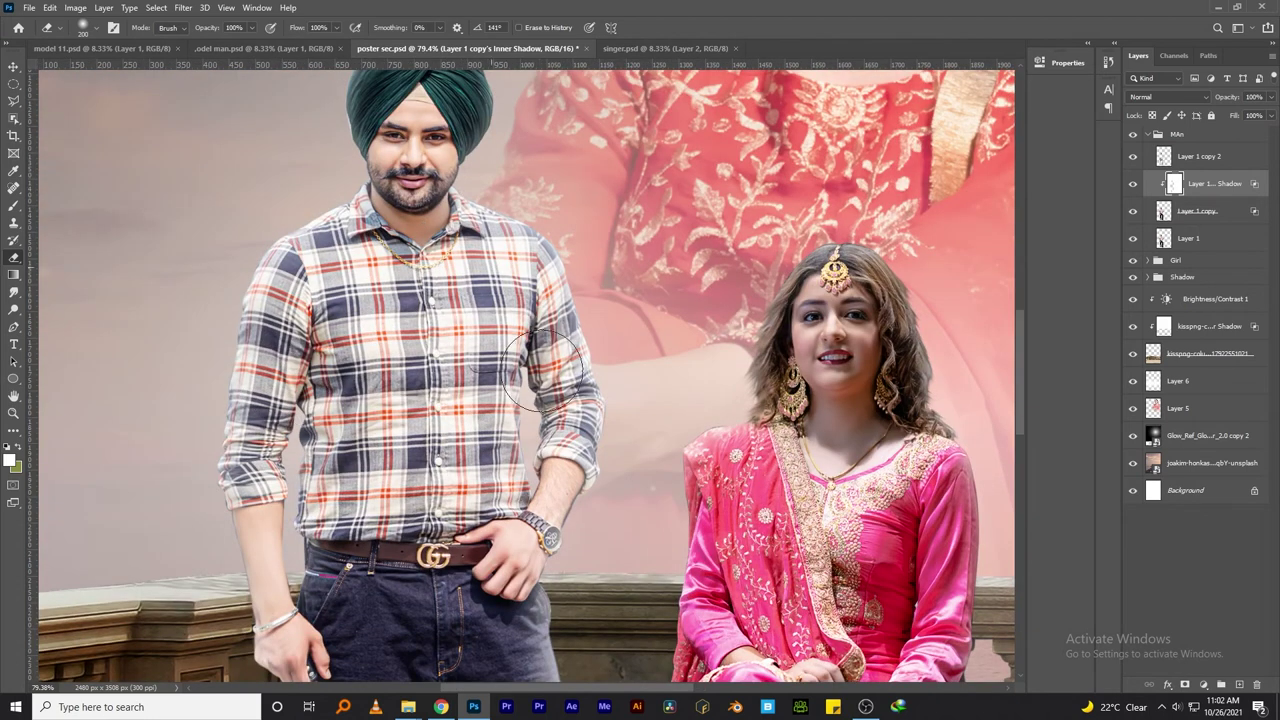
pyautogui.scroll(4, 385, 175)
pyautogui.moveTo(385, 170)
pyautogui.mouseDown()
pyautogui.moveTo(480, 514)
pyautogui.moveTo(600, 600)
pyautogui.moveTo(610, 420)
pyautogui.mouseUp()
# Step: Erase remaining shadow haze around both shoes and down both jeans legs
pyautogui.scroll(-2, 563, 416)
pyautogui.moveTo(500, 632); pyautogui.dragTo(441, 625)
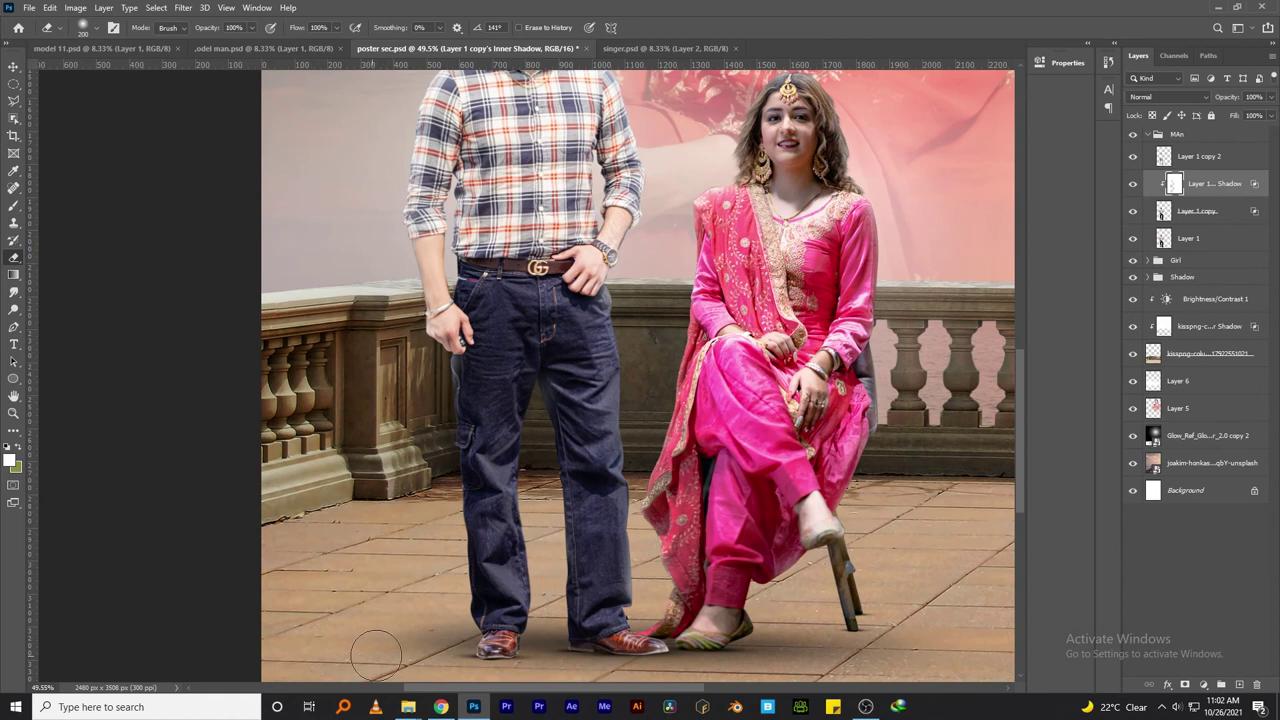
pyautogui.moveTo(376, 655); pyautogui.dragTo(640, 640)
pyautogui.moveTo(600, 600)
pyautogui.mouseDown()
pyautogui.moveTo(500, 380)
pyautogui.moveTo(476, 480)
pyautogui.moveTo(500, 622)
pyautogui.mouseUp()
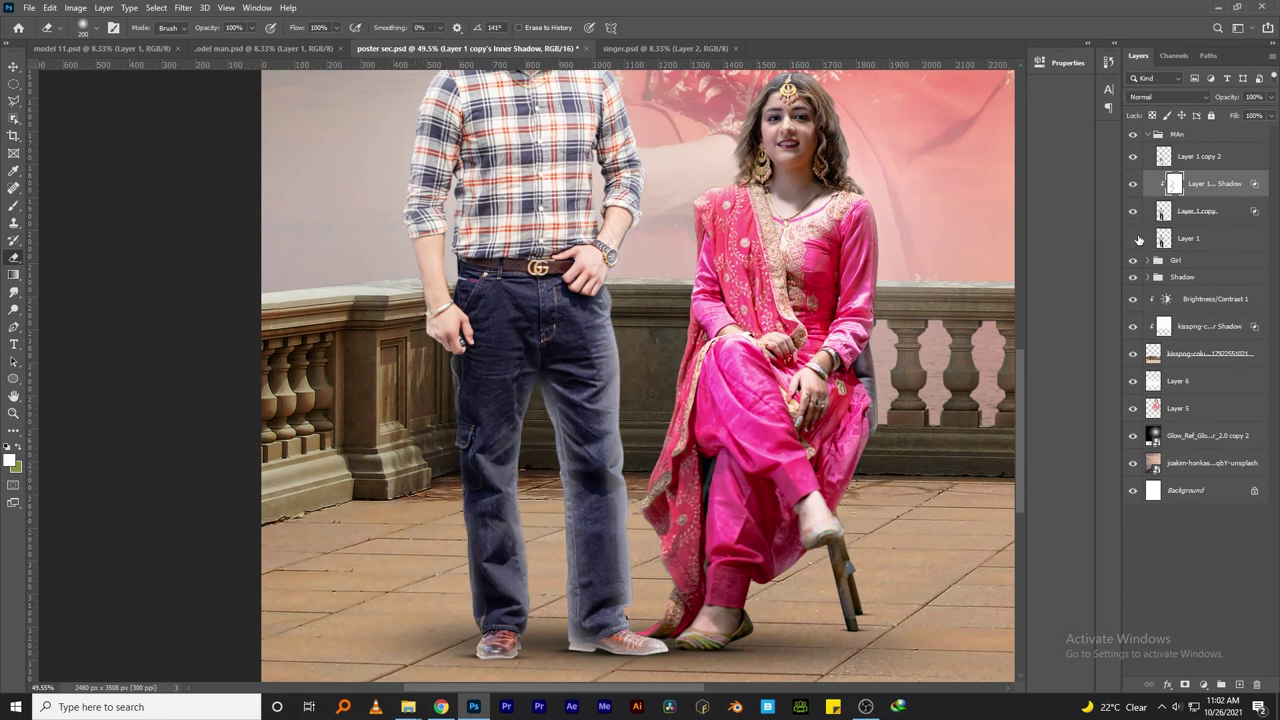
pyautogui.moveTo(588, 366)
pyautogui.mouseDown()
pyautogui.moveTo(605, 630)
pyautogui.moveTo(663, 687)
pyautogui.mouseUp()
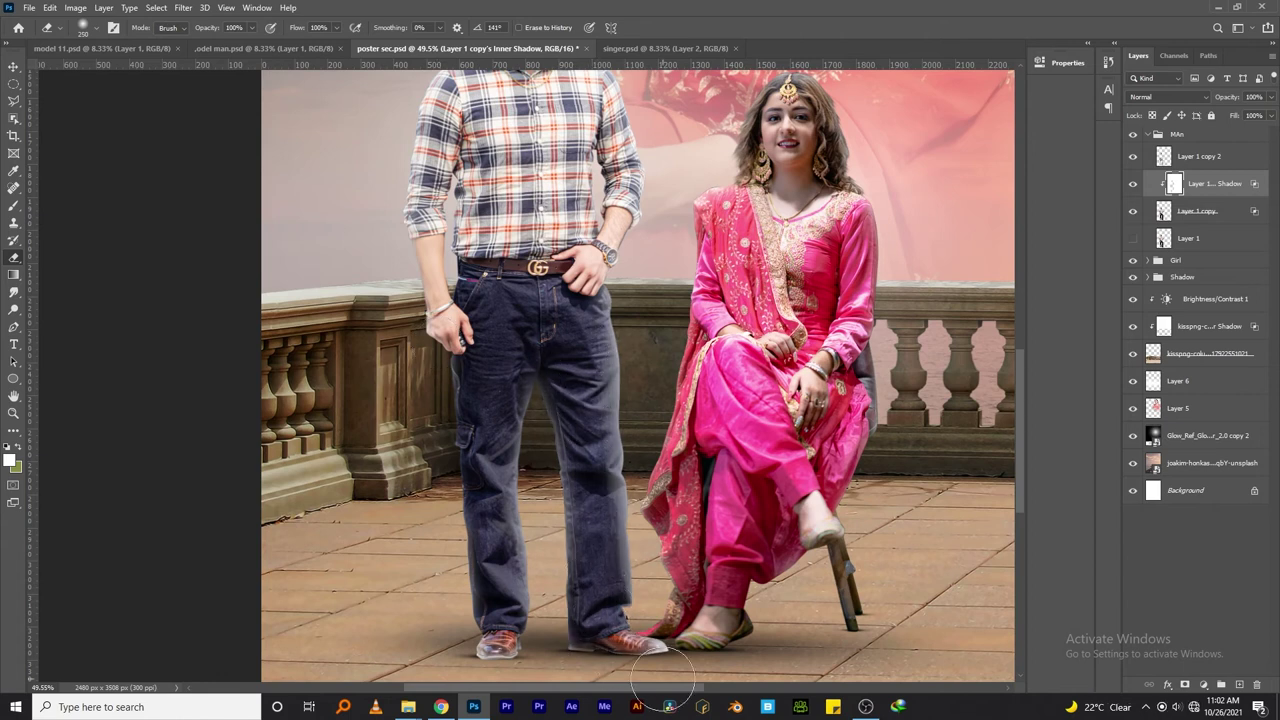
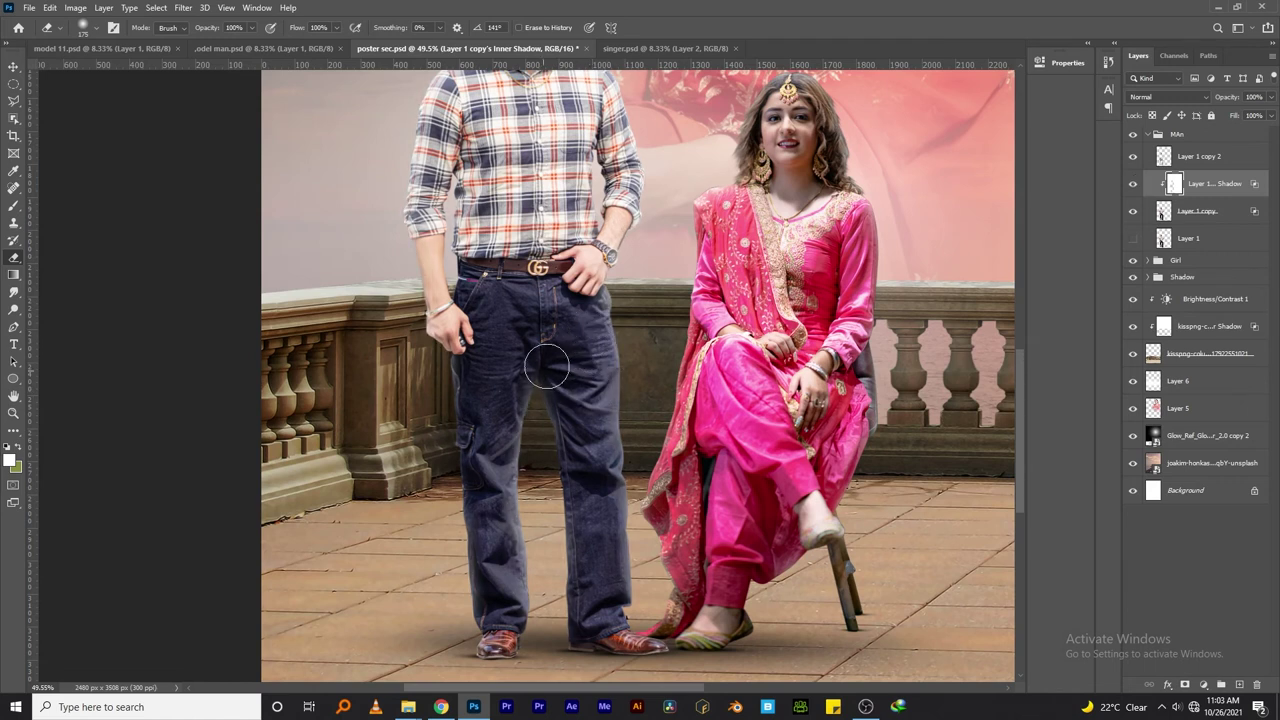
# Step: Save the poster, fit it to the window and expand the Shadow layer group
pyautogui.click(14, 66)
pyautogui.hotkey('ctrl', 's')
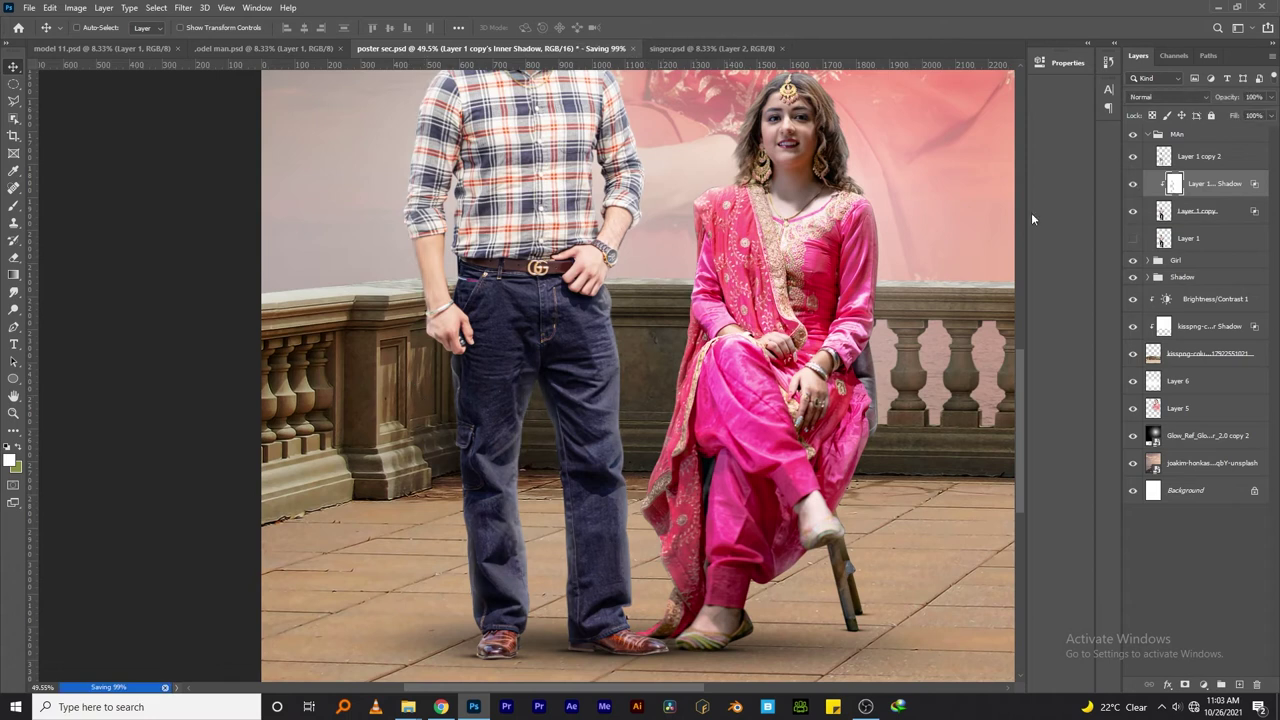
pyautogui.hotkey('ctrl', '0')
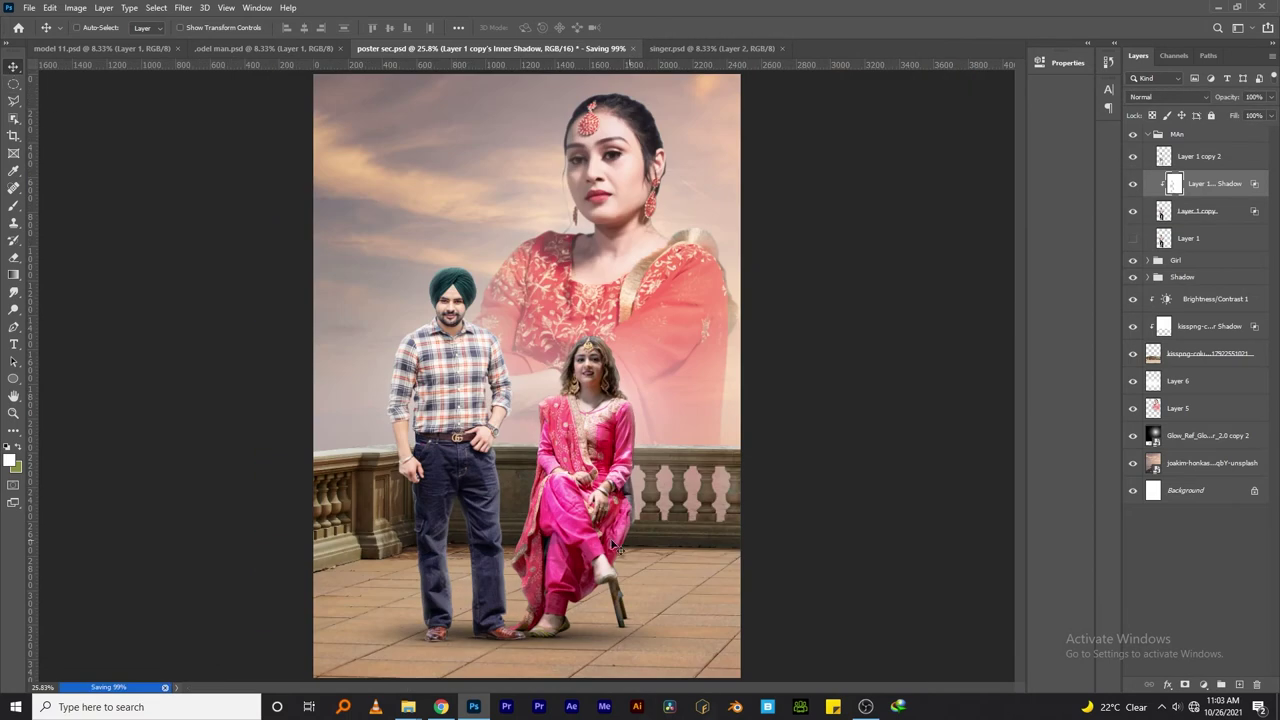
pyautogui.click(1148, 134)
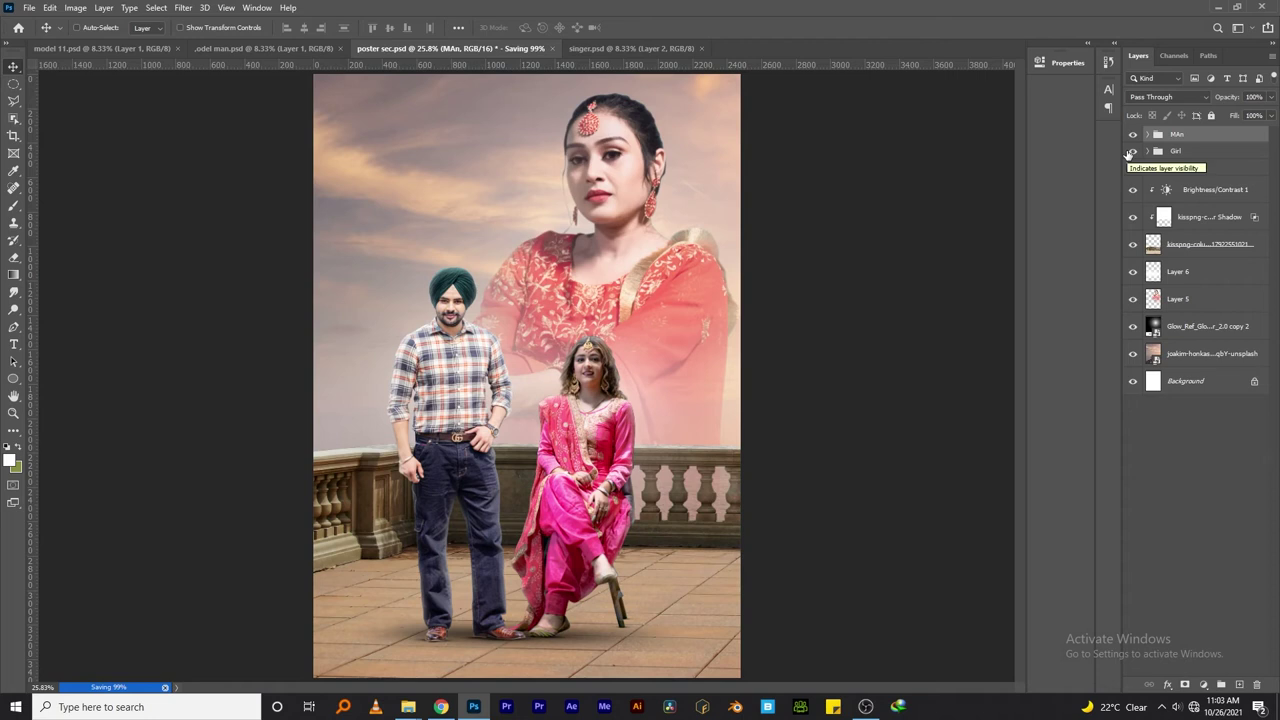
pyautogui.click(1180, 167)
# Step: Select Shadow copy 5, 4, 3 and the Girl group, and move the girl left
pyautogui.click(1190, 189)
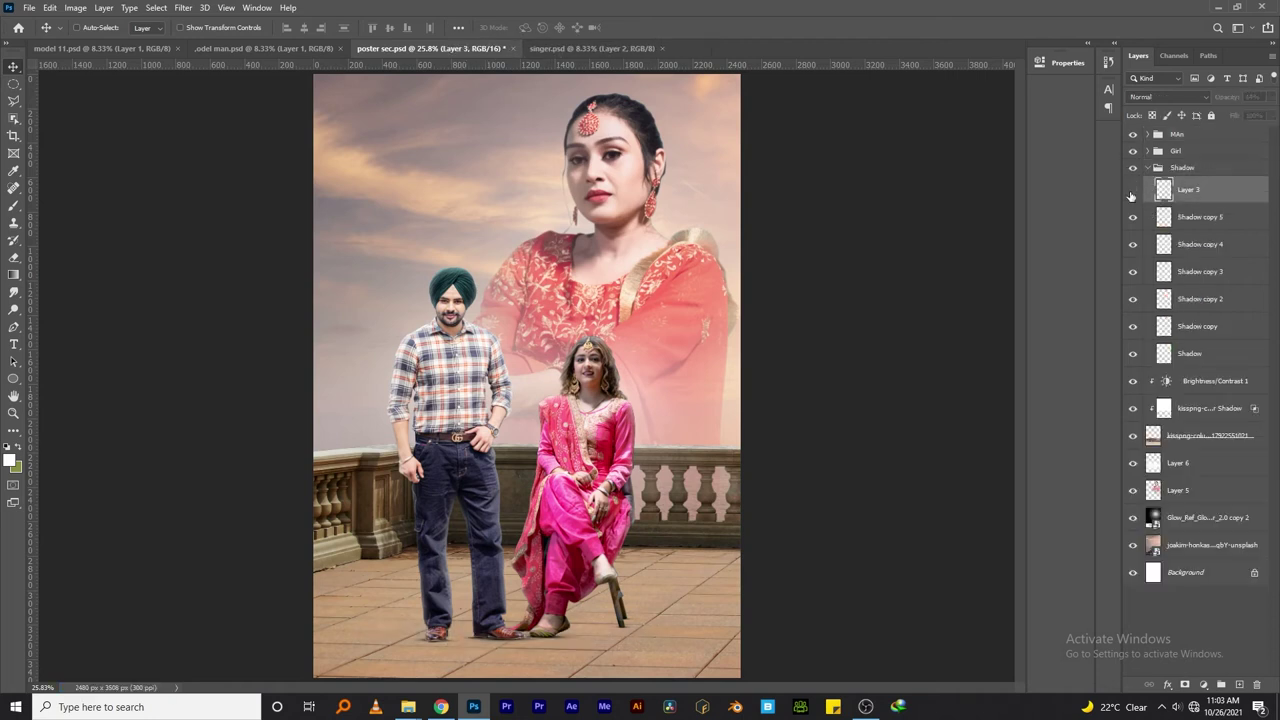
pyautogui.click(1200, 217)
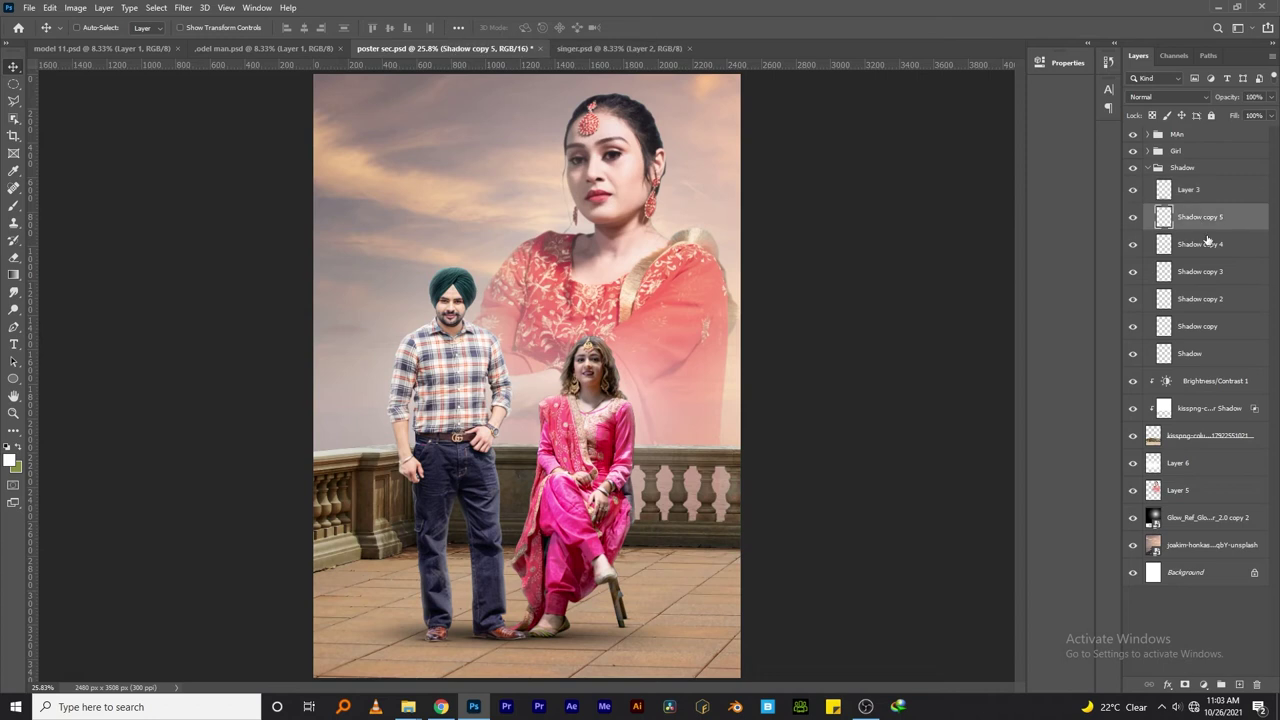
pyautogui.keyDown('shift'); pyautogui.click(1134, 248); pyautogui.keyUp('shift')
pyautogui.keyDown('shift'); pyautogui.click(1186, 274); pyautogui.keyUp('shift')
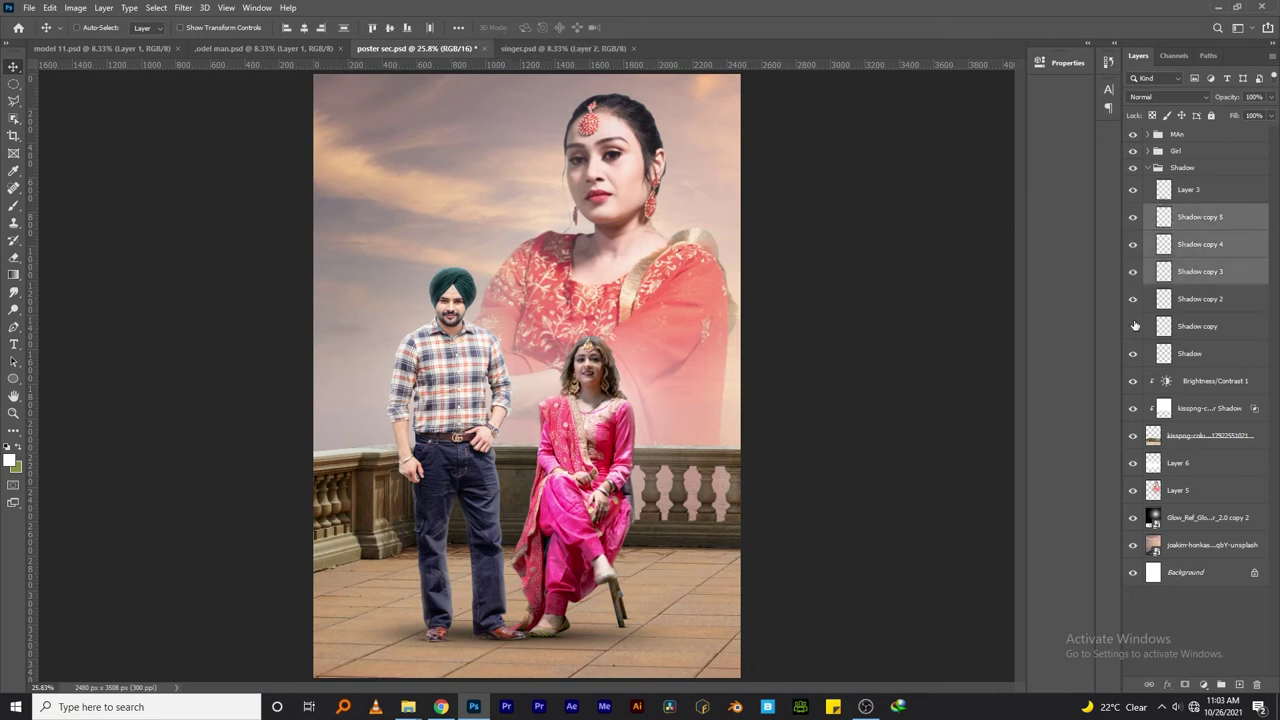
pyautogui.keyDown('ctrl'); pyautogui.click(1176, 150); pyautogui.keyUp('ctrl')
pyautogui.moveTo(640, 447); pyautogui.dragTo(600, 447)
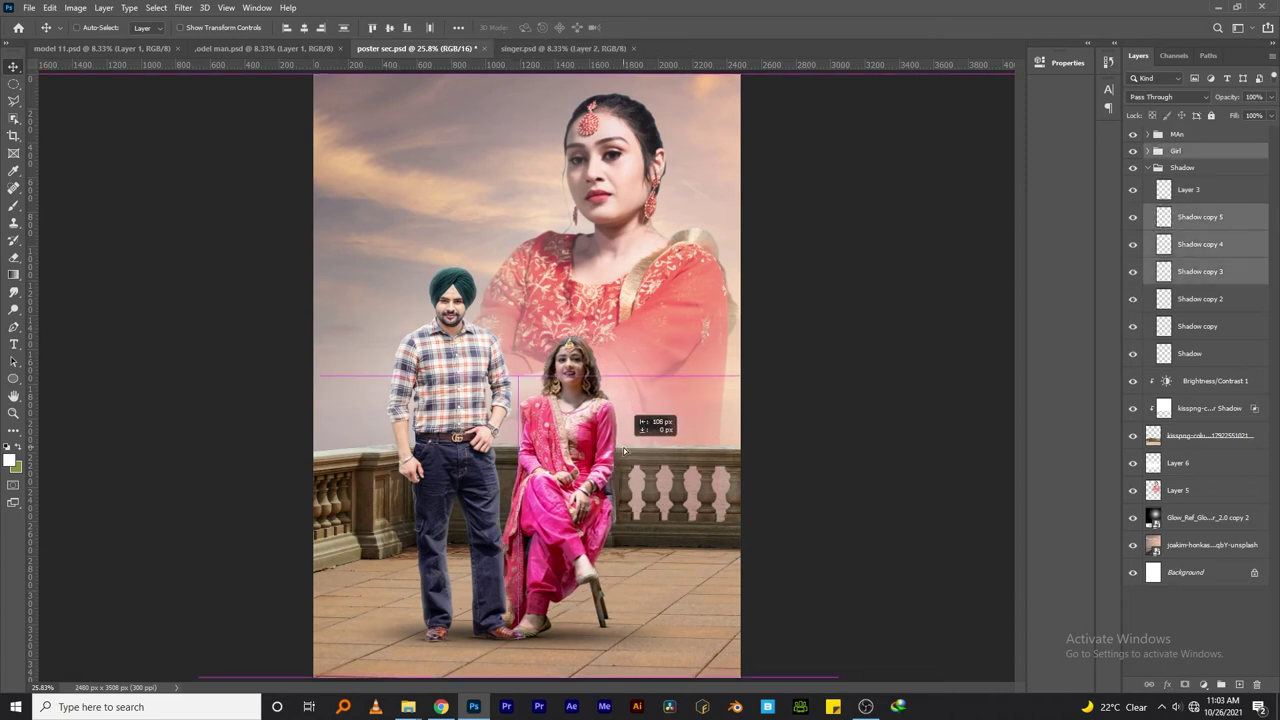
pyautogui.moveTo(589, 491); pyautogui.dragTo(567, 533)
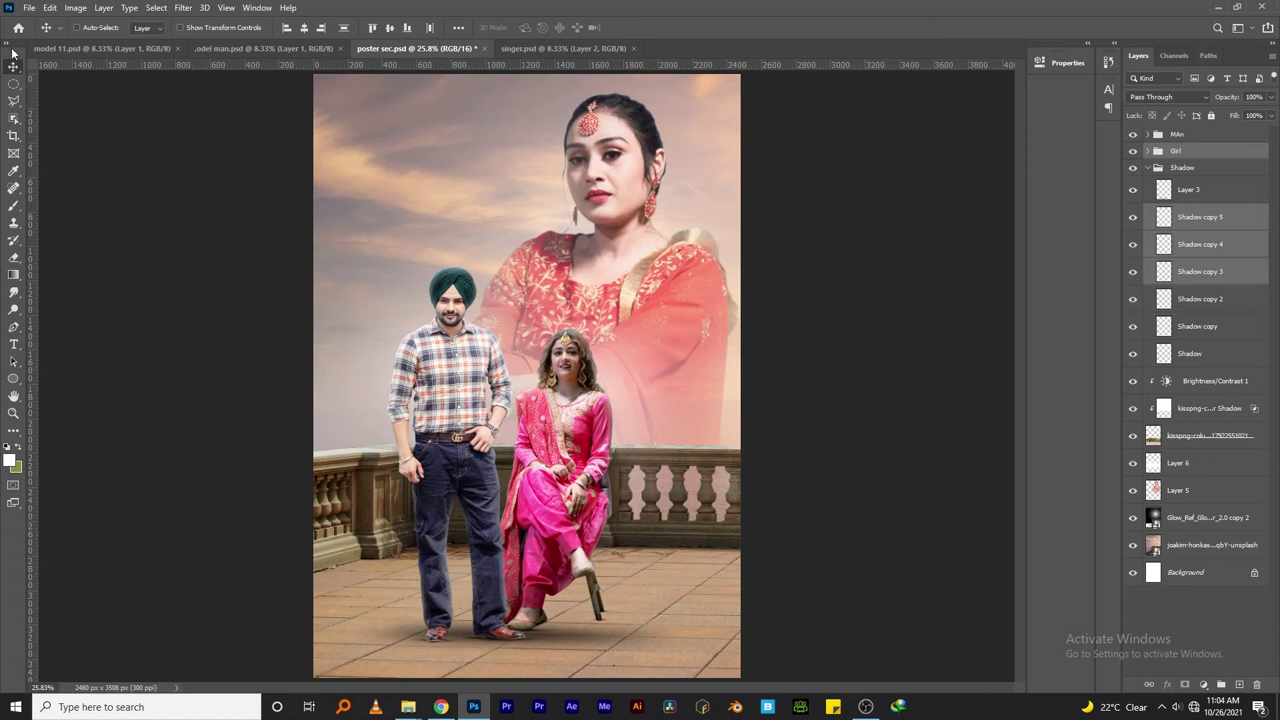
# Step: Give Layer 5 an Inner Shadow and split the effect onto its own layer
pyautogui.keyDown('ctrl'); pyautogui.click(466, 95); pyautogui.keyUp('ctrl')
pyautogui.hotkey('ctrl', 's')
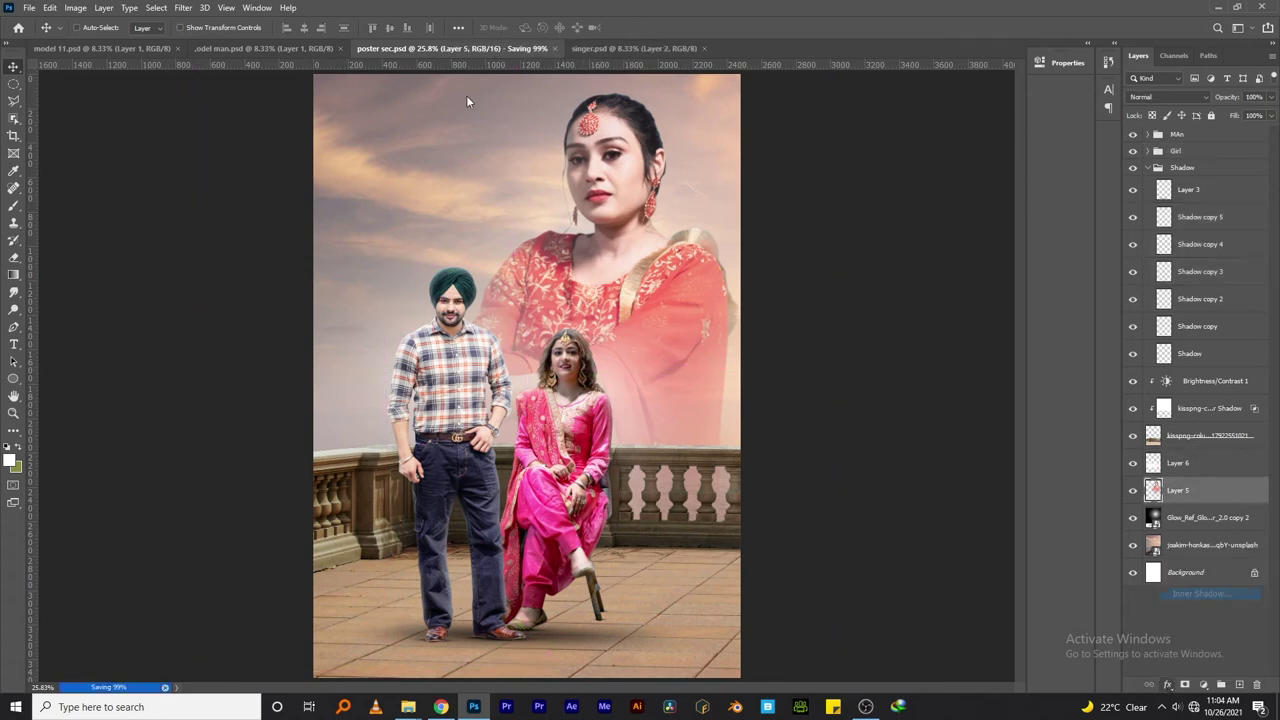
pyautogui.click(1208, 360)
pyautogui.rightClick(1254, 490)
pyautogui.click(1200, 501)
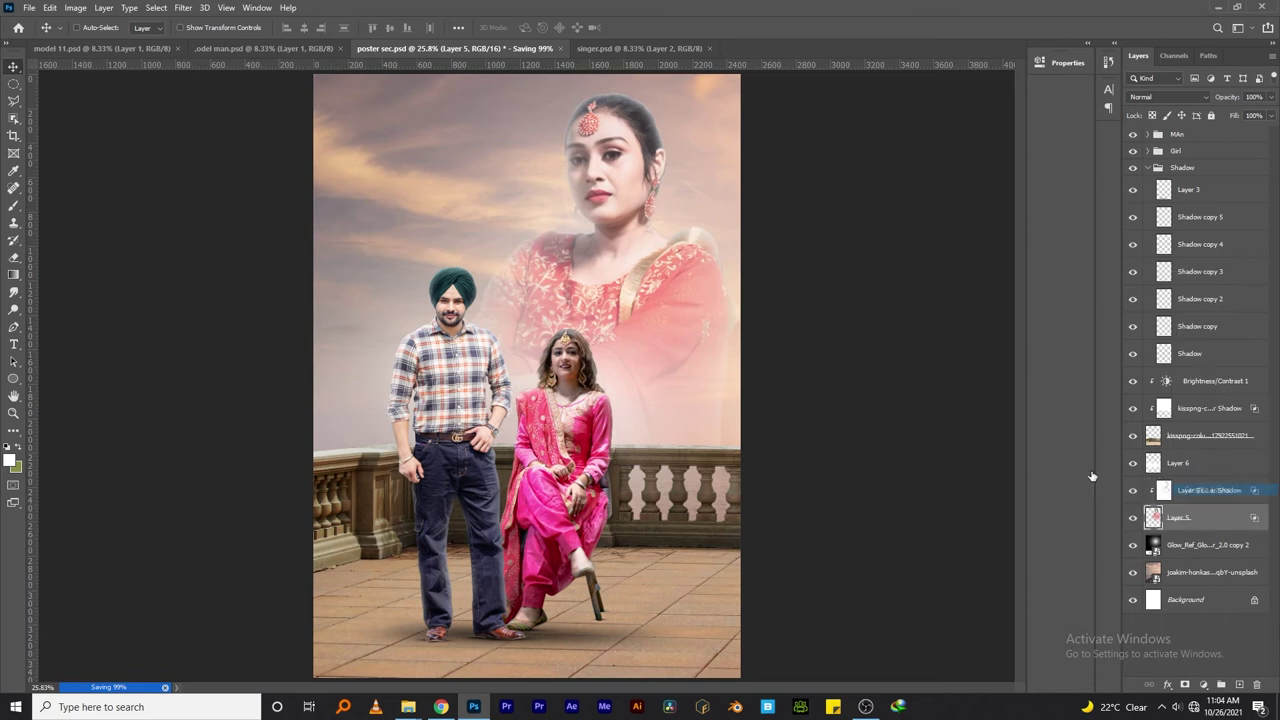
# Step: Erase the separated inner shadow off the singer portrait's face and save
pyautogui.click(1205, 490)
pyautogui.press('e')
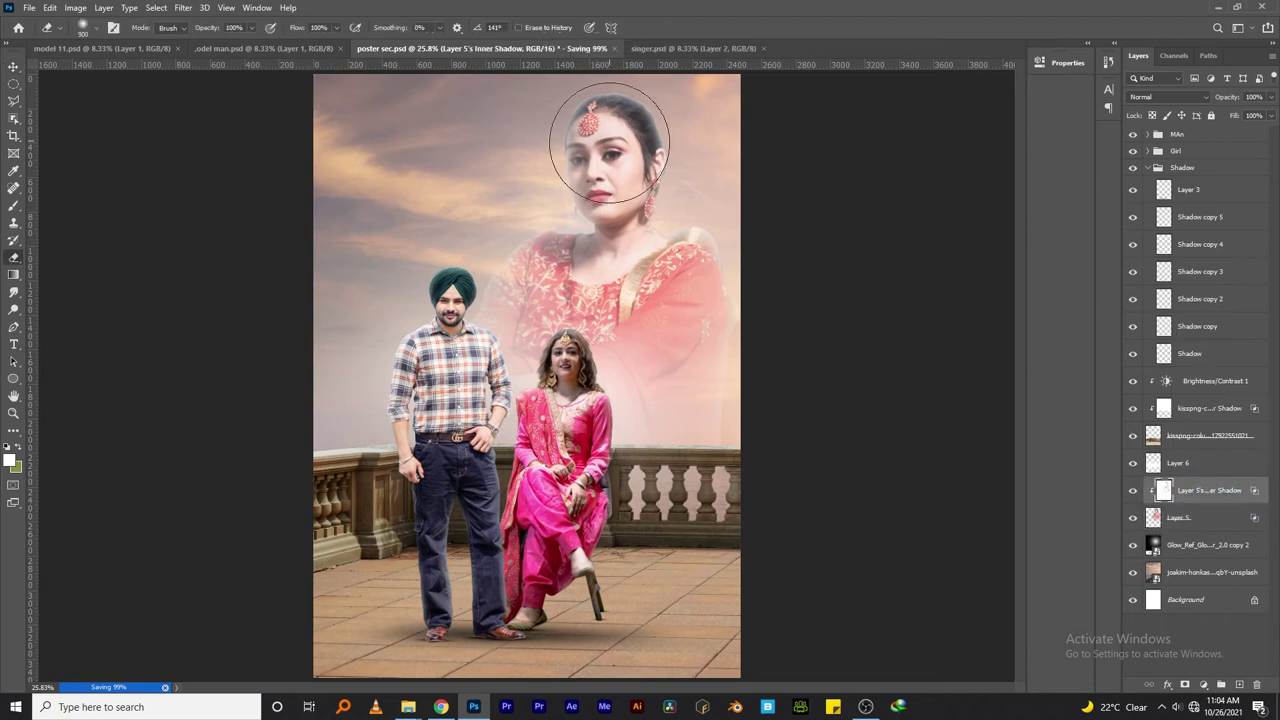
pyautogui.moveTo(609, 143); pyautogui.dragTo(546, 352)
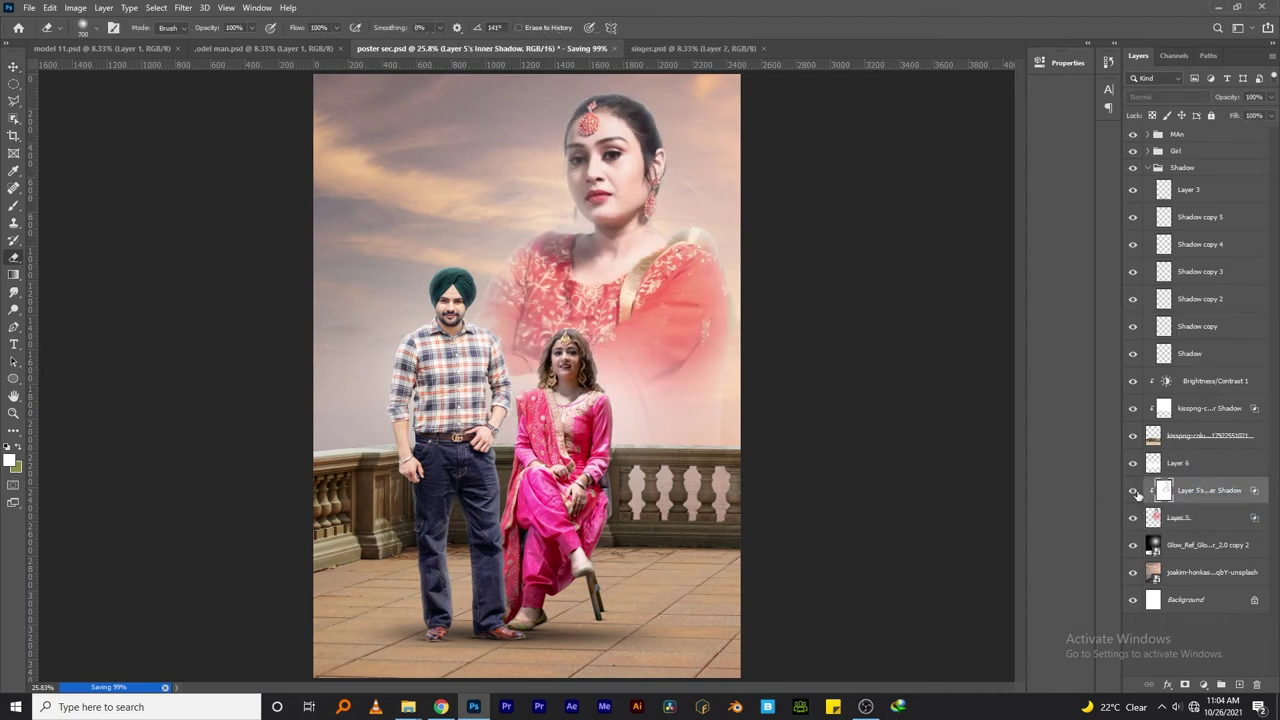
pyautogui.hotkey('ctrl', 's')
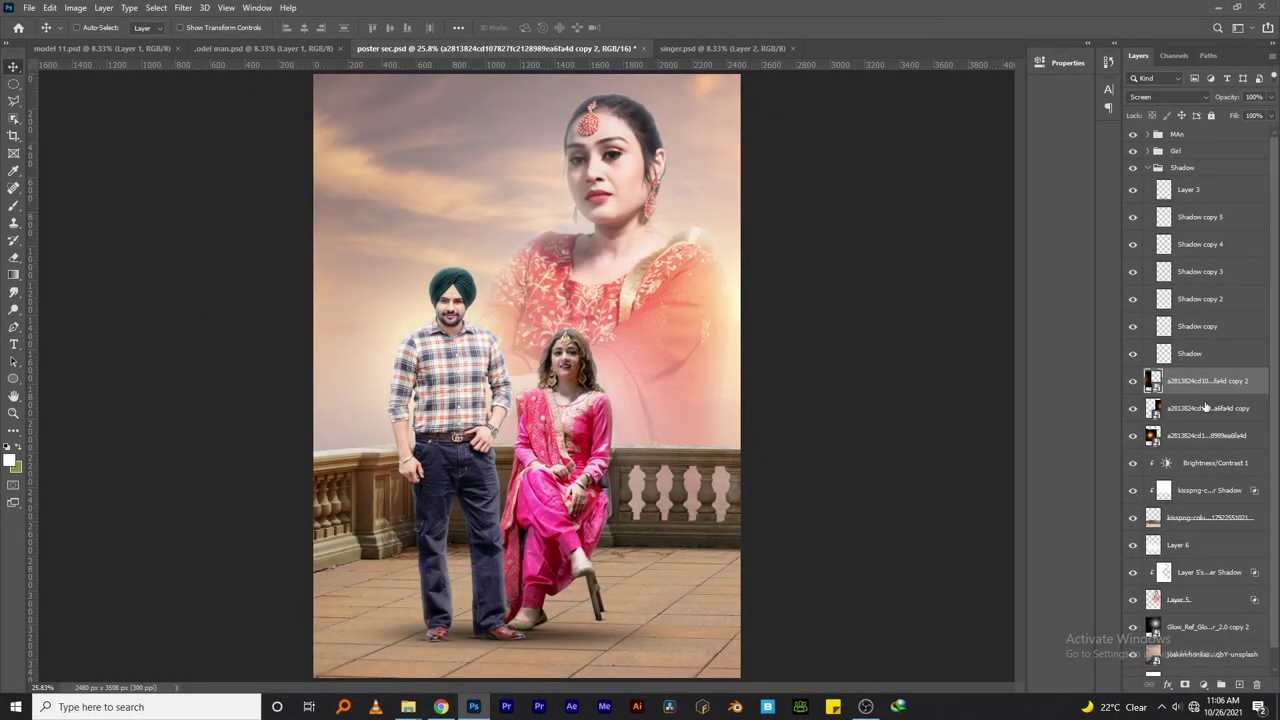
# Step: Nudge the copied glow layer slightly upward and save the poster
pyautogui.click(1205, 407)
pyautogui.moveTo(800, 345); pyautogui.dragTo(806, 330)
pyautogui.hotkey('ctrl', 's')
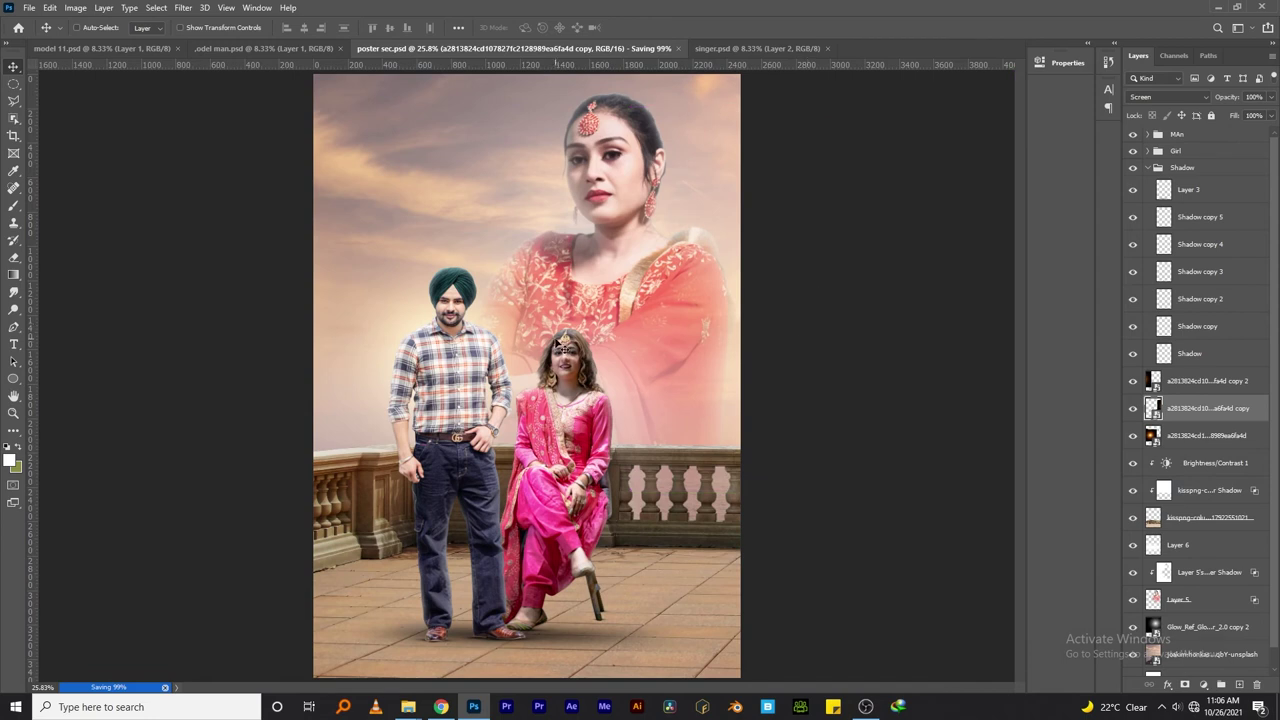
# Step: Bring up the png stock folder and scroll through its images
pyautogui.moveTo(408, 707)
pyautogui.click(338, 632)
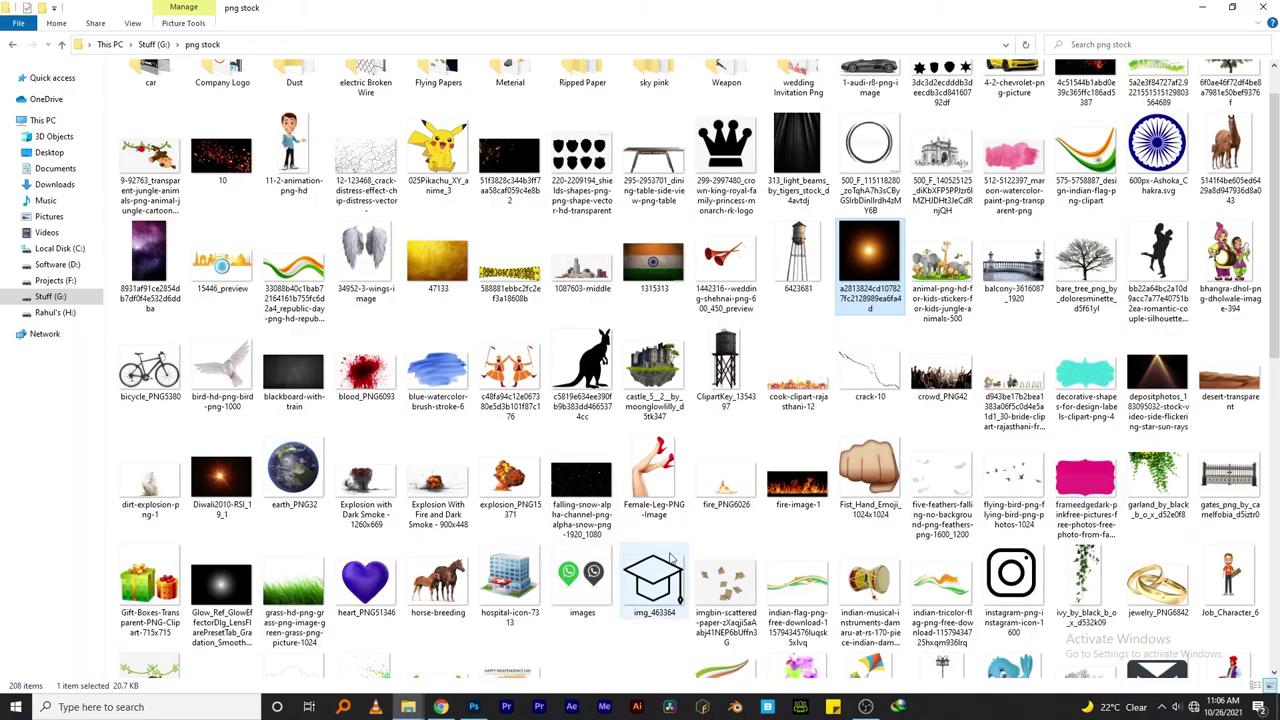
pyautogui.scroll(-5, 605, 535)
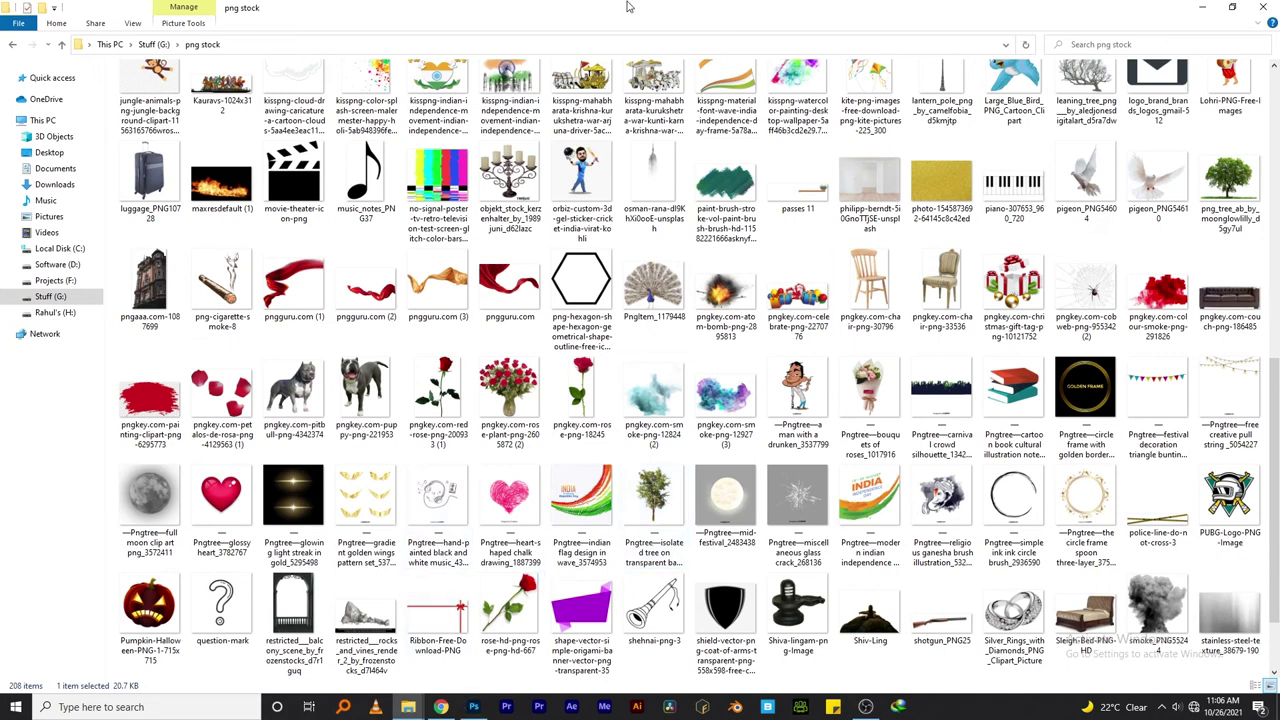
pyautogui.scroll(-1, 570, 605)
# Step: Place a teddy bear on the bottom-right floor, with its layer at the top
pyautogui.moveTo(555, 583); pyautogui.dragTo(510, 587)
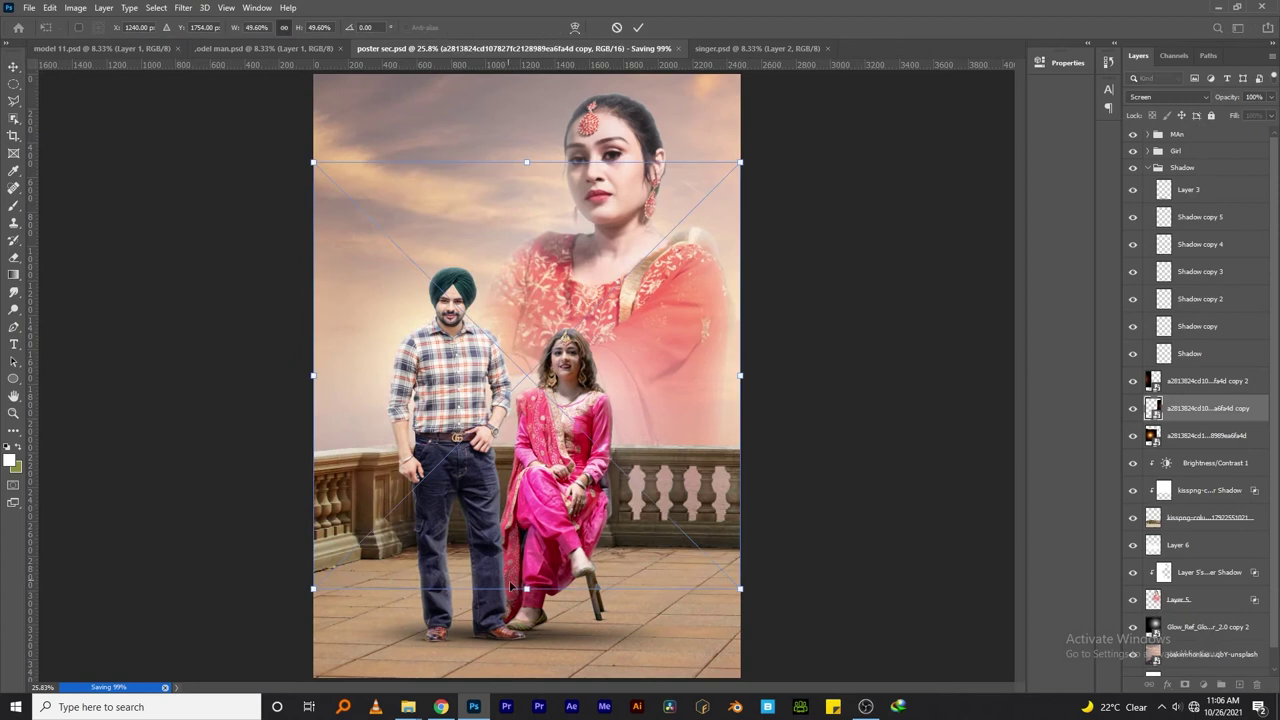
pyautogui.press('Return')
pyautogui.moveTo(514, 228); pyautogui.dragTo(630, 600)
pyautogui.moveTo(1210, 408); pyautogui.dragTo(1205, 140)
pyautogui.moveTo(687, 561); pyautogui.dragTo(658, 634)
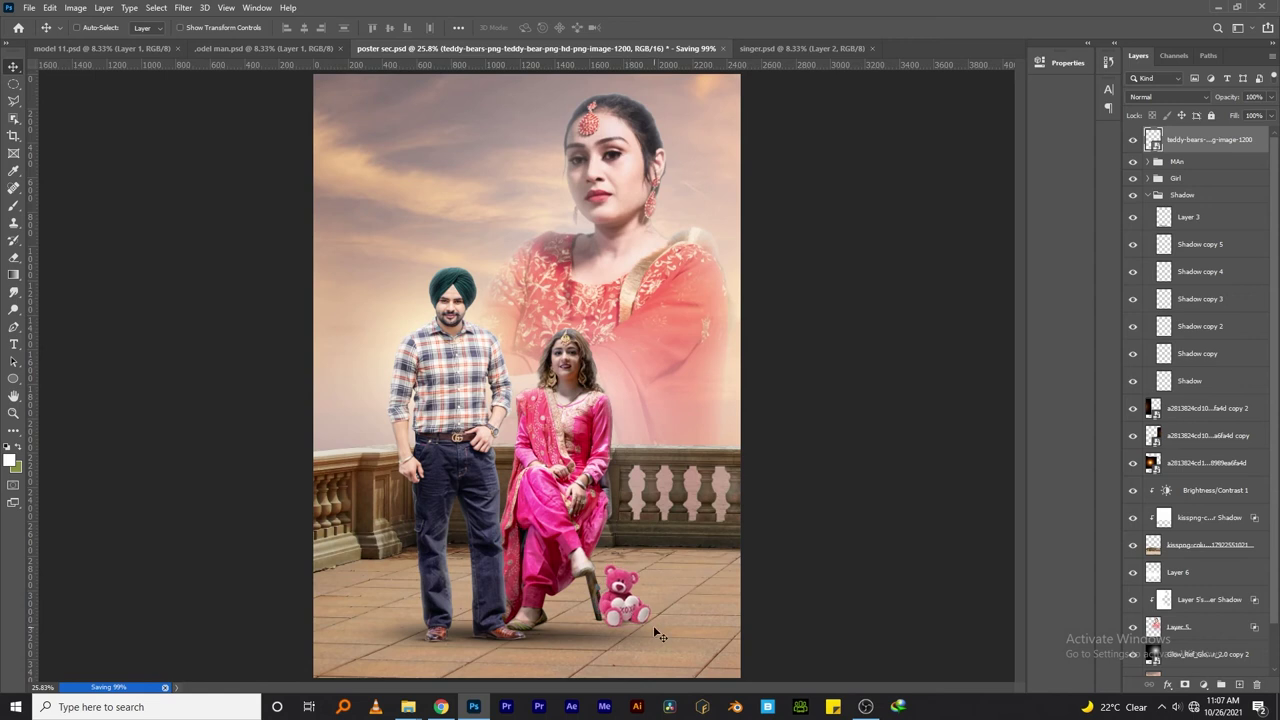
# Step: Browse the png stock folder, briefly checking the wedding Invitation Png subfolder
pyautogui.click(408, 707)
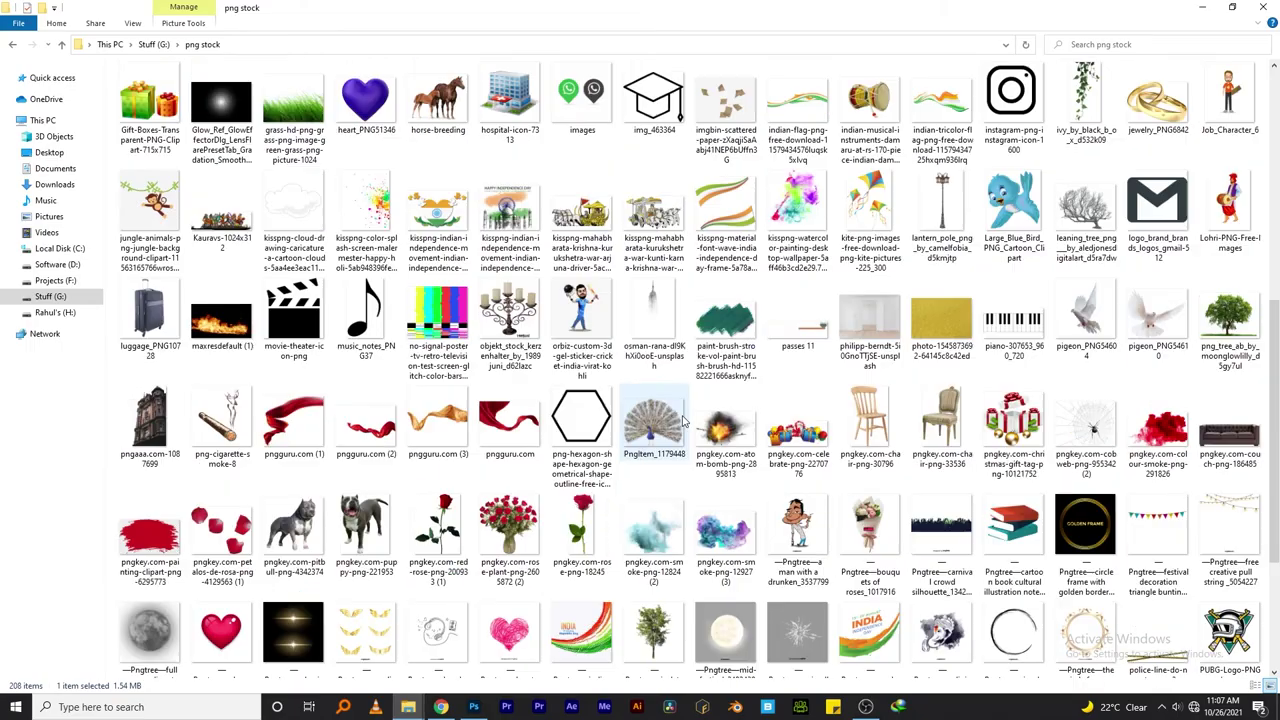
pyautogui.scroll(5, 684, 421)
pyautogui.scroll(3, 489, 460)
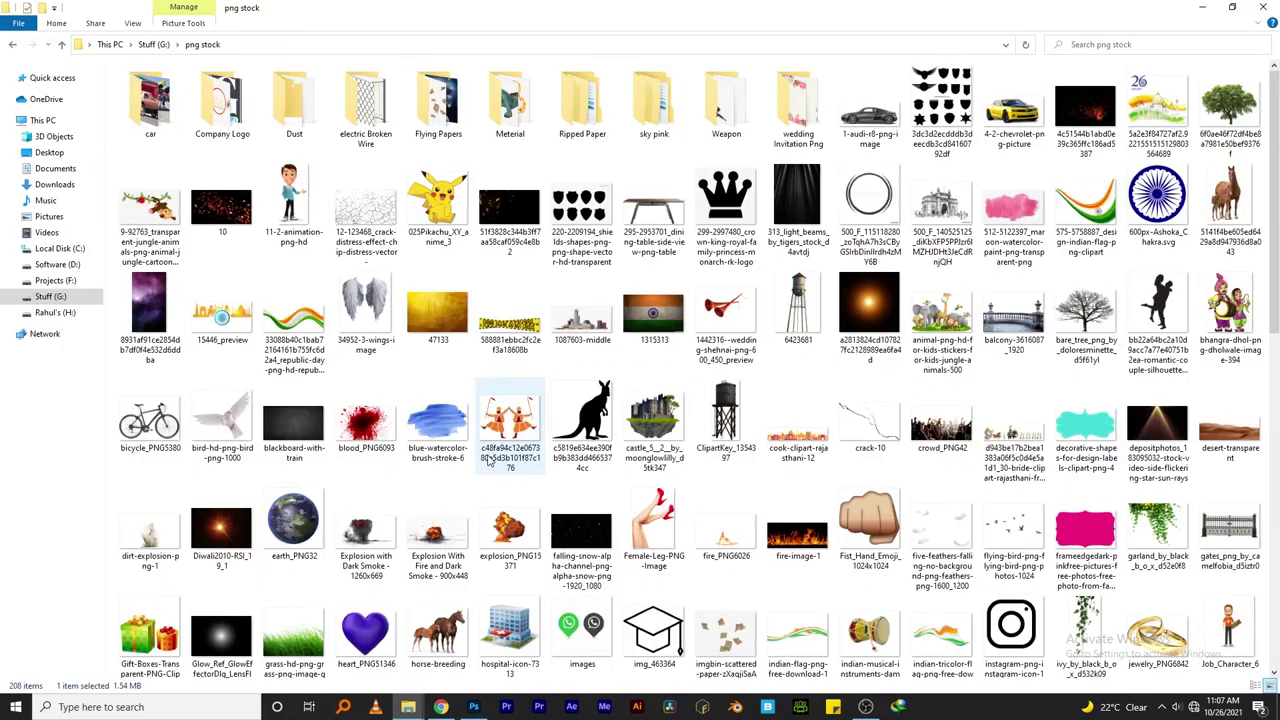
pyautogui.doubleClick(797, 105)
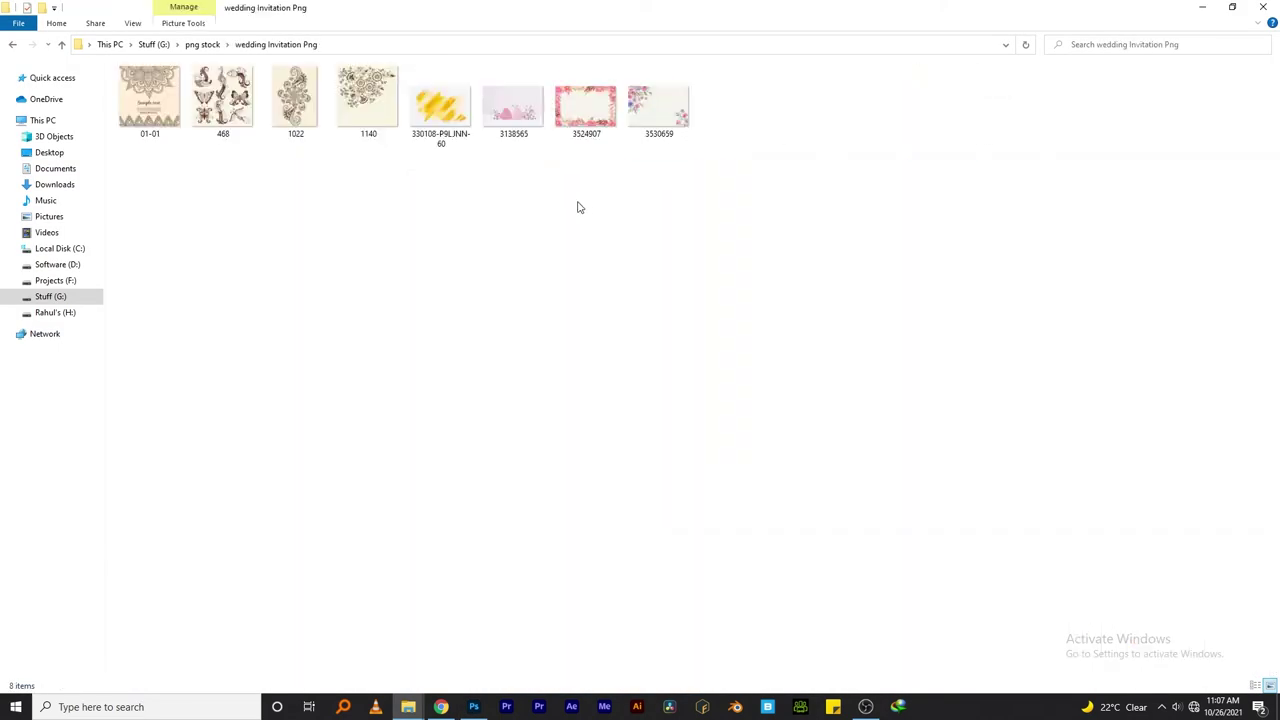
pyautogui.hotkey('alt', 'Left')
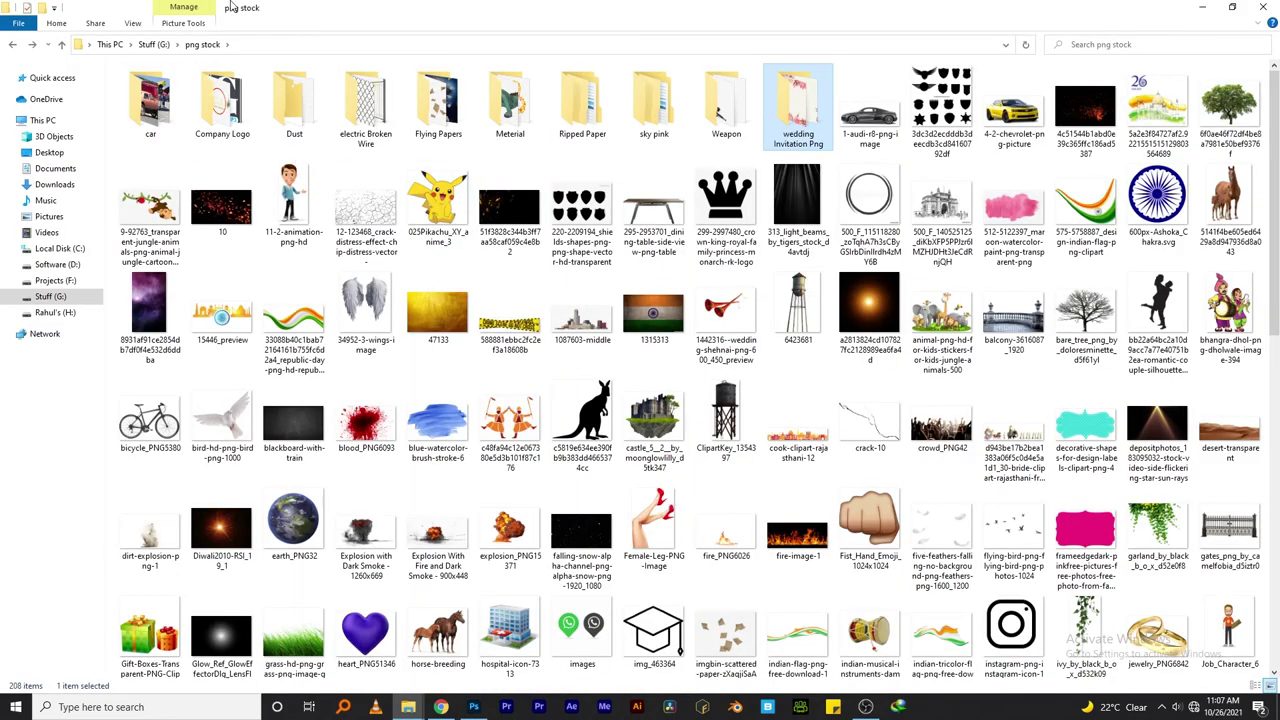
pyautogui.scroll(-10, 666, 266)
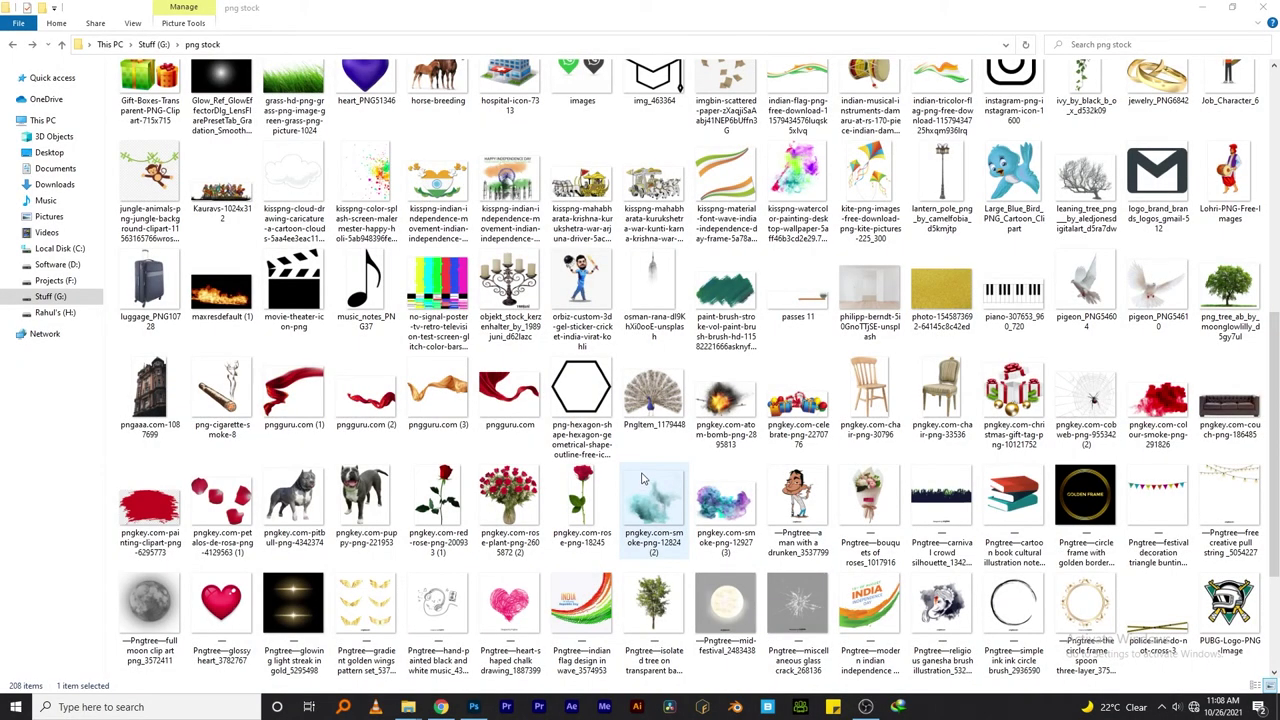
pyautogui.click(476, 706)
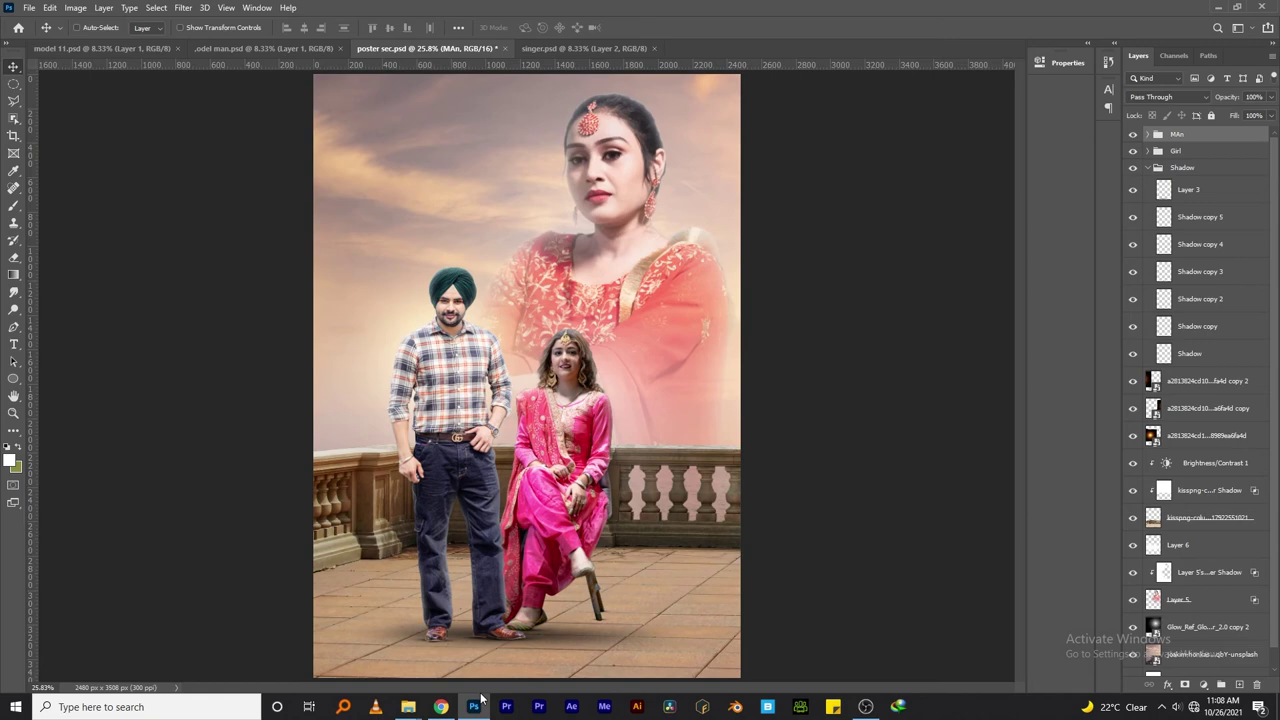
pyautogui.click(481, 698)
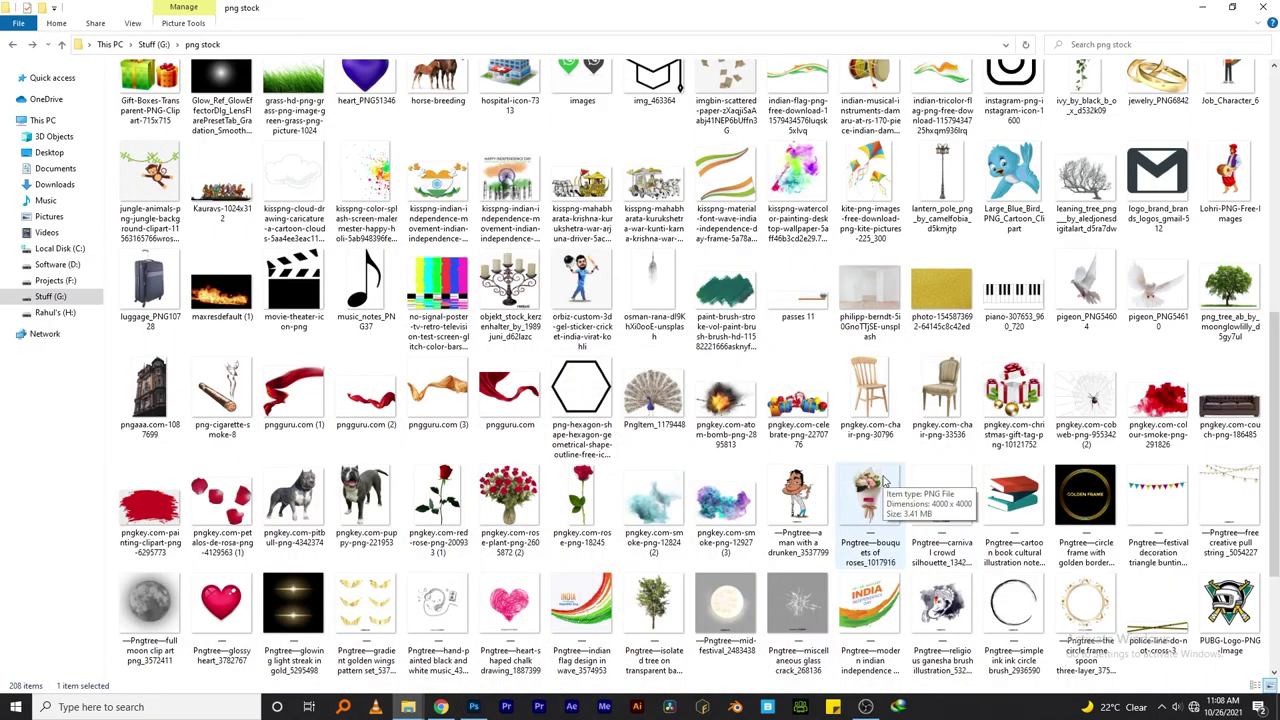
pyautogui.click(474, 706)
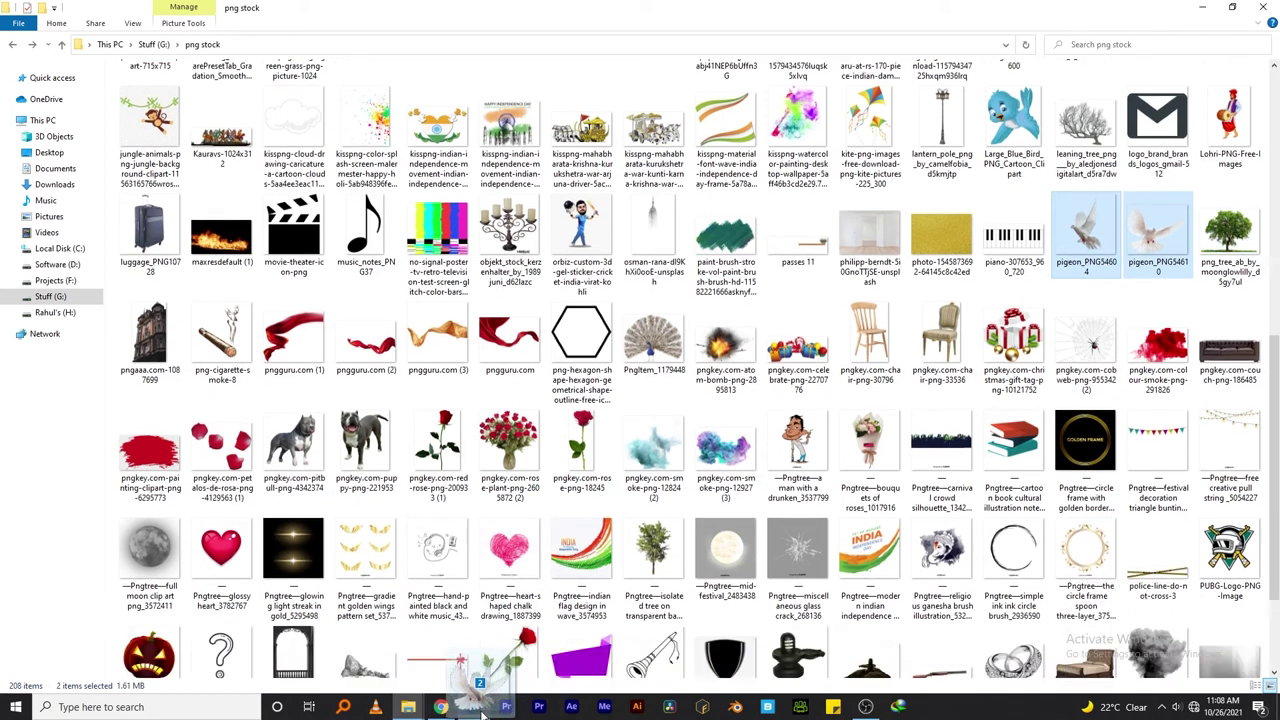
# Step: Place the pigeon images and move the small pigeon left of the man
pyautogui.moveTo(1166, 291); pyautogui.dragTo(520, 380)
pyautogui.press('Return')
pyautogui.click(1133, 140)
pyautogui.click(1195, 167)
pyautogui.moveTo(370, 375); pyautogui.dragTo(380, 388)
# Step: Shrink the large pigeon and move it beside the woman
pyautogui.click(1133, 140)
pyautogui.click(1195, 140)
pyautogui.hotkey('ctrl', 't')
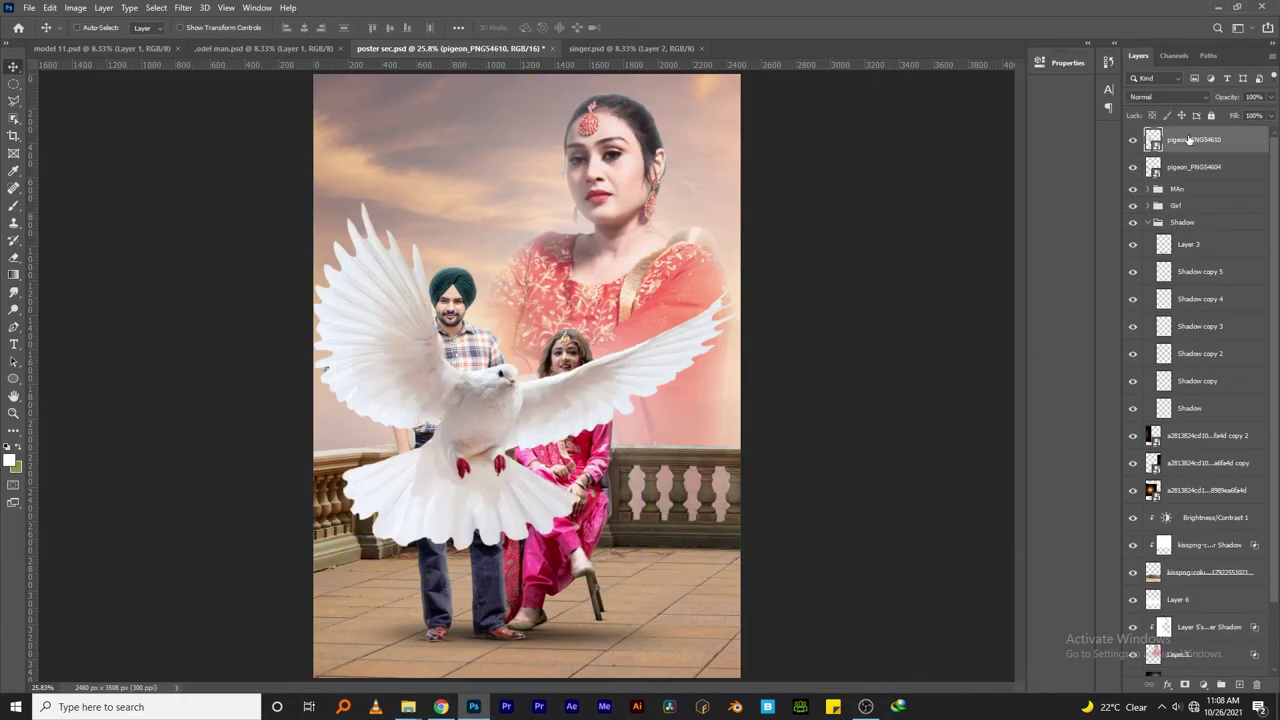
pyautogui.press('Return')
pyautogui.moveTo(740, 550)
pyautogui.mouseDown()
pyautogui.moveTo(571, 243)
pyautogui.moveTo(645, 420)
pyautogui.moveTo(680, 401)
pyautogui.moveTo(740, 402)
pyautogui.moveTo(390, 165)
pyautogui.moveTo(443, 212)
pyautogui.mouseUp()
# Step: Duplicate the pigeon and enlarge the copy into the top-left corner
pyautogui.hotkey('ctrl', 'j')
pyautogui.hotkey('ctrl', 't')
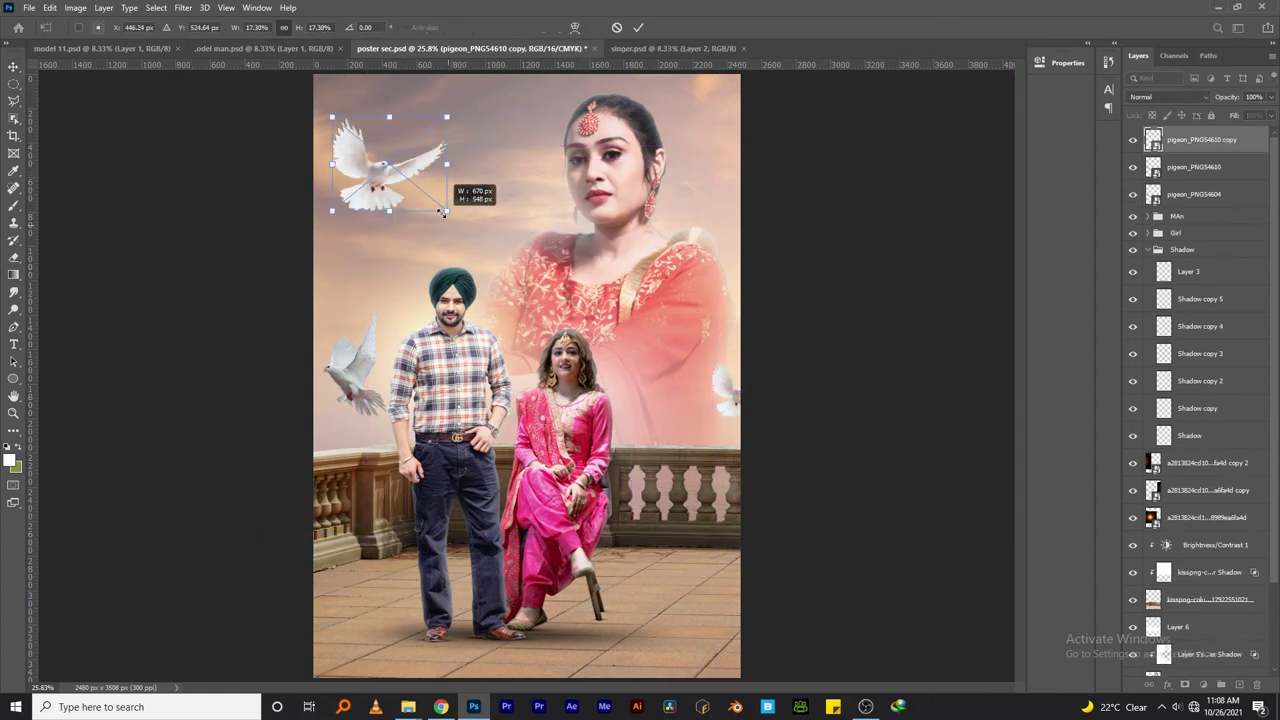
pyautogui.moveTo(400, 170); pyautogui.dragTo(327, 117)
pyautogui.press('Return')
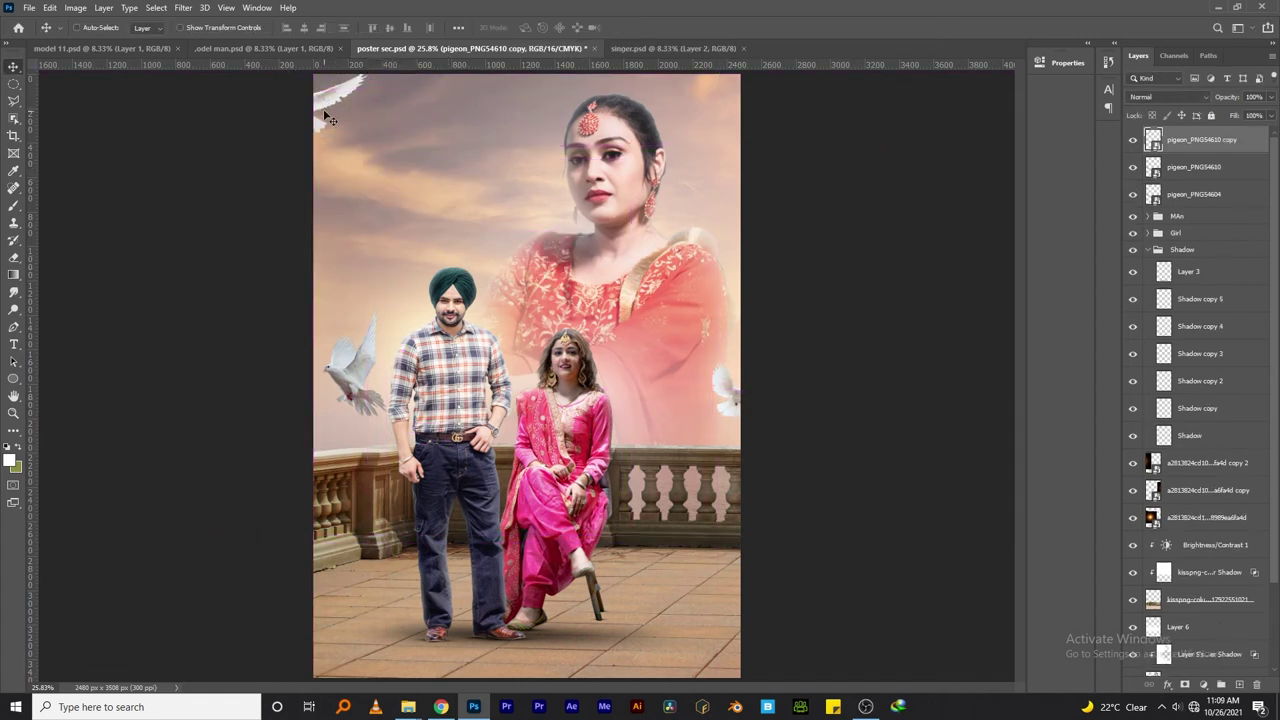
# Step: Apply Motion Blur to the pigeon copy and Gaussian Blur to a pigeon, then save
pyautogui.click(183, 8)
pyautogui.moveTo(192, 158)
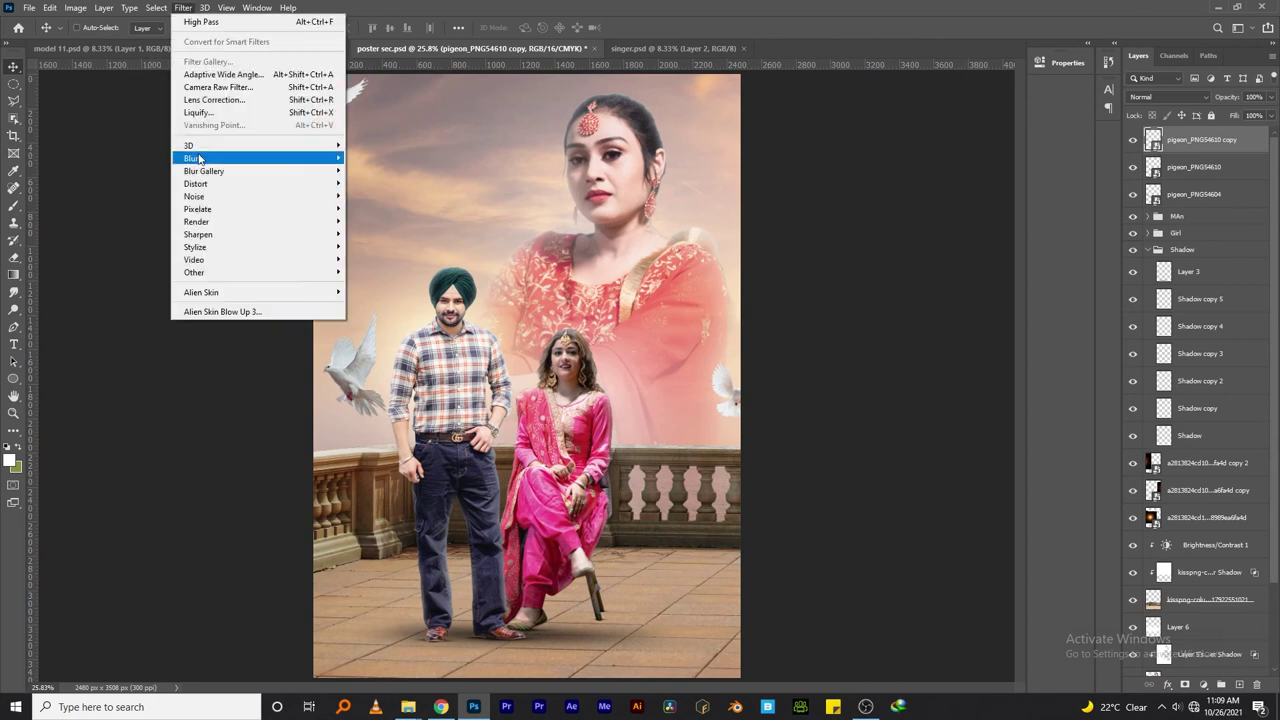
pyautogui.click(383, 232)
pyautogui.click(1025, 227)
pyautogui.click(183, 8)
pyautogui.click(372, 208)
pyautogui.click(915, 142)
pyautogui.hotkey('ctrl', 's')
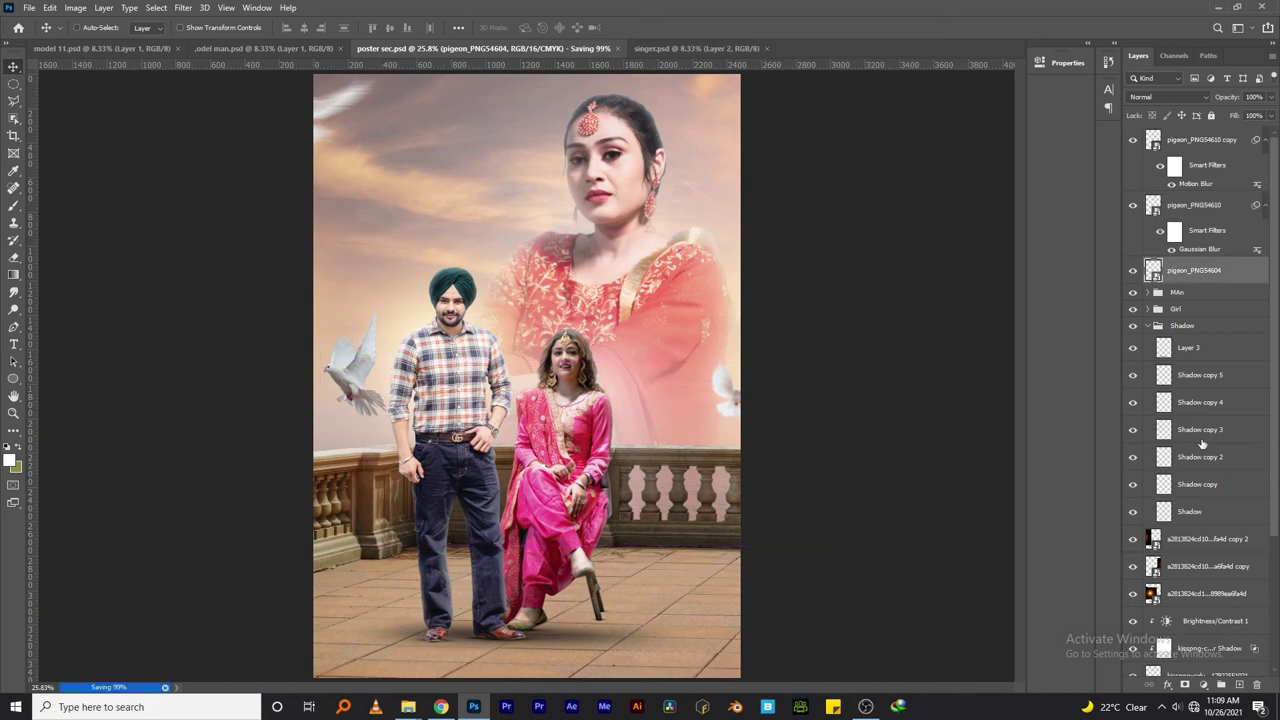
# Step: Add a Curves adjustment clipped to the layer below, on the Blue channel
pyautogui.click(1221, 684)
pyautogui.click(1190, 513)
pyautogui.rightClick(1185, 297)
pyautogui.click(1040, 386)
pyautogui.click(920, 118)
pyautogui.click(900, 160)
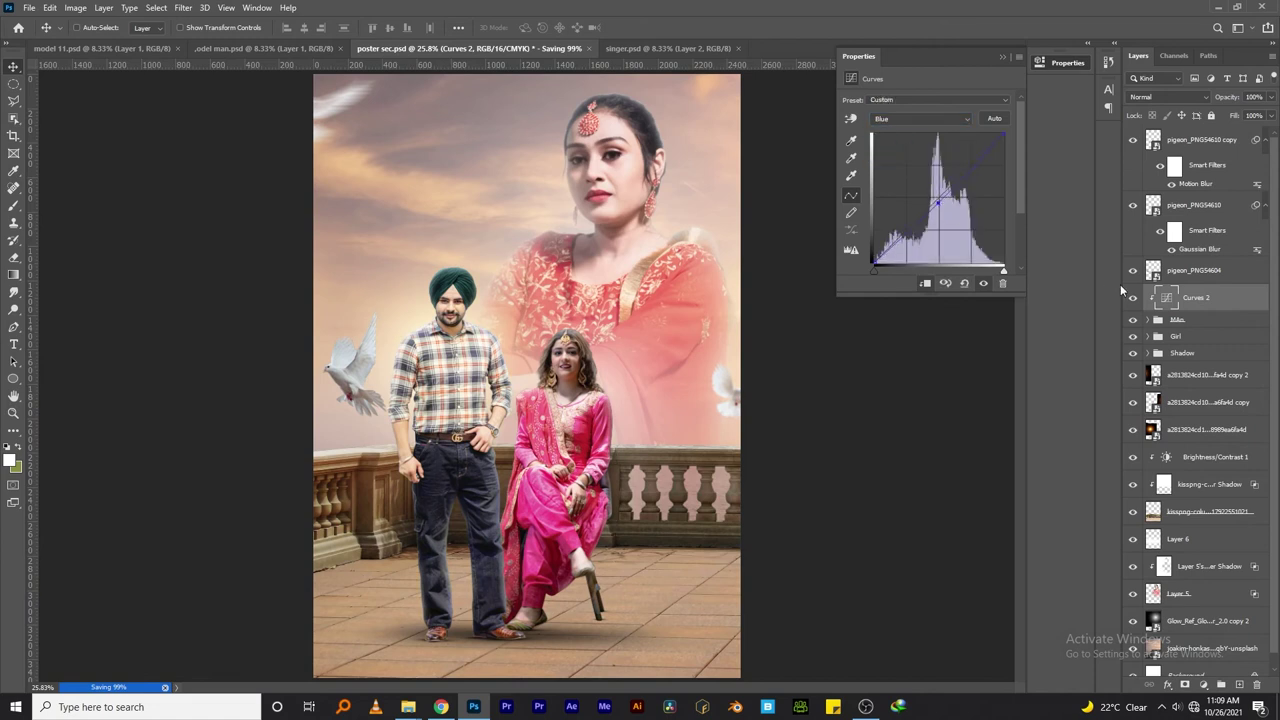
# Step: Delete the Curves 2 adjustment and select the pigeon_PNG54610 copy layer
pyautogui.press('Delete')
pyautogui.hotkey('ctrl', 'z')
pyautogui.press('Delete')
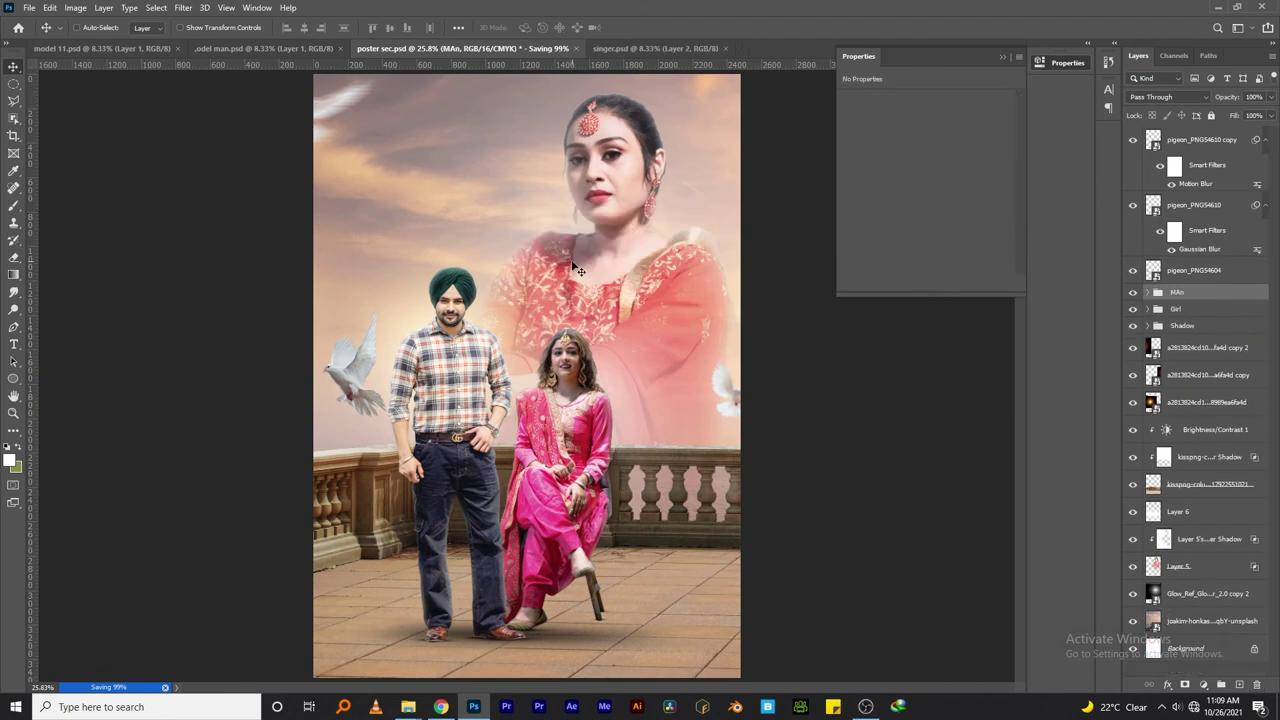
pyautogui.click(1140, 142)
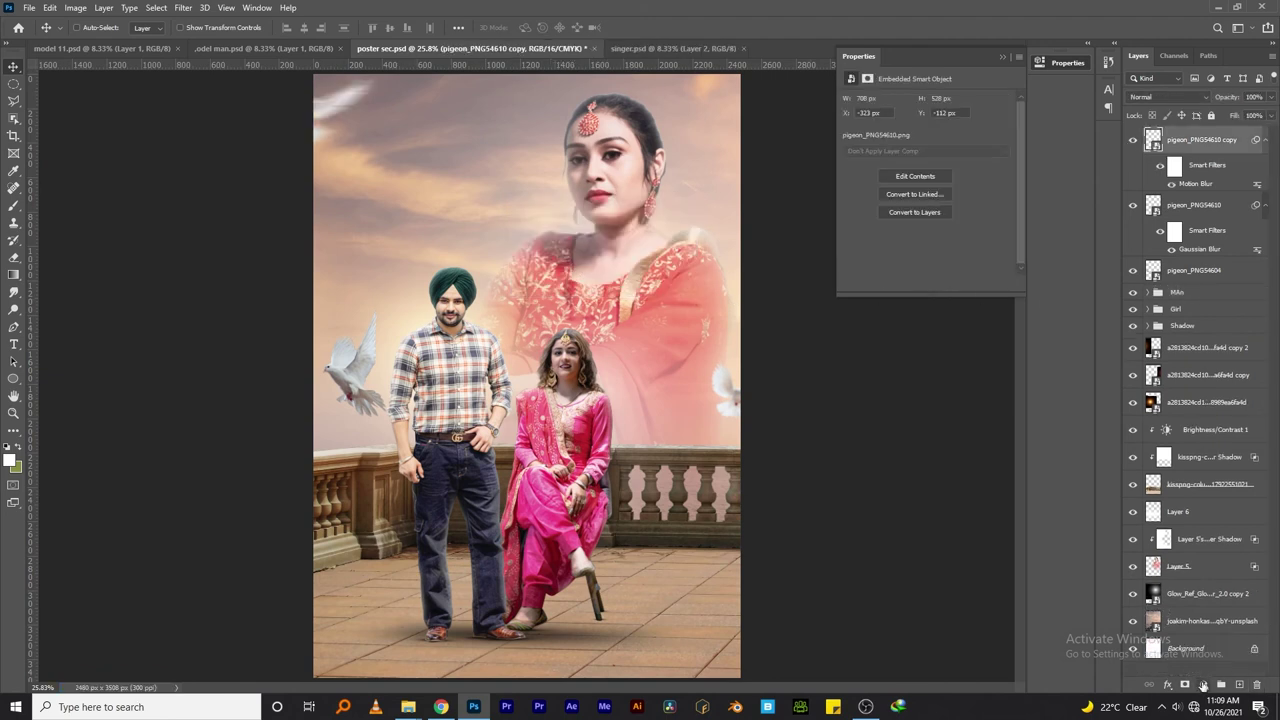
pyautogui.click(1203, 686)
# Step: Add a FallColors Color Lookup in Overlay mode at reduced opacity
pyautogui.click(1180, 612)
pyautogui.click(950, 102)
pyautogui.click(925, 256)
pyautogui.click(1146, 99)
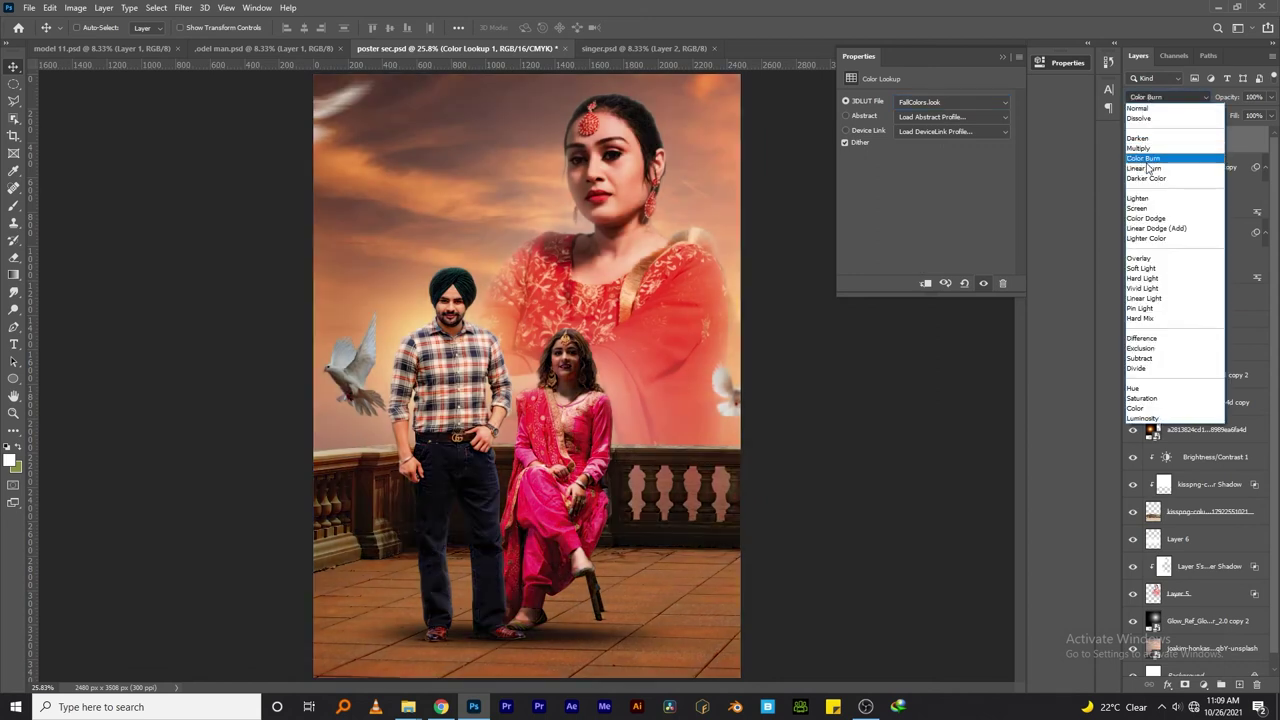
pyautogui.click(1146, 259)
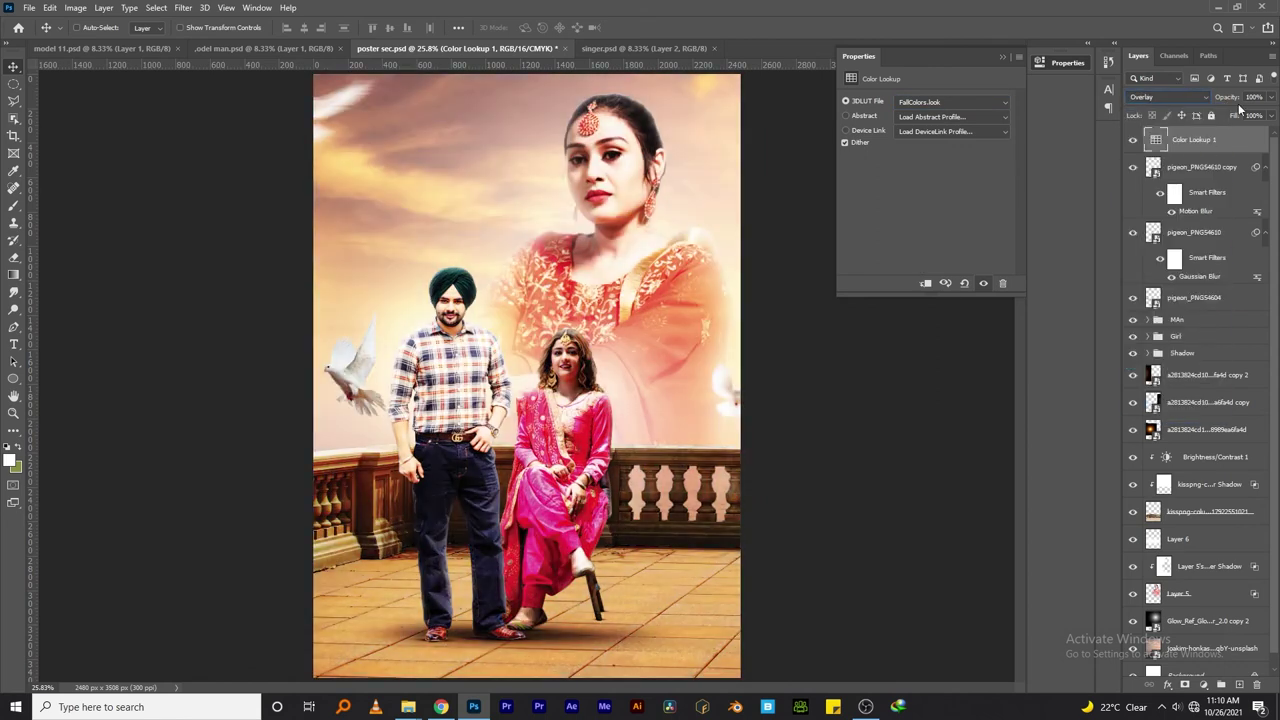
pyautogui.moveTo(1226, 97); pyautogui.dragTo(1193, 104)
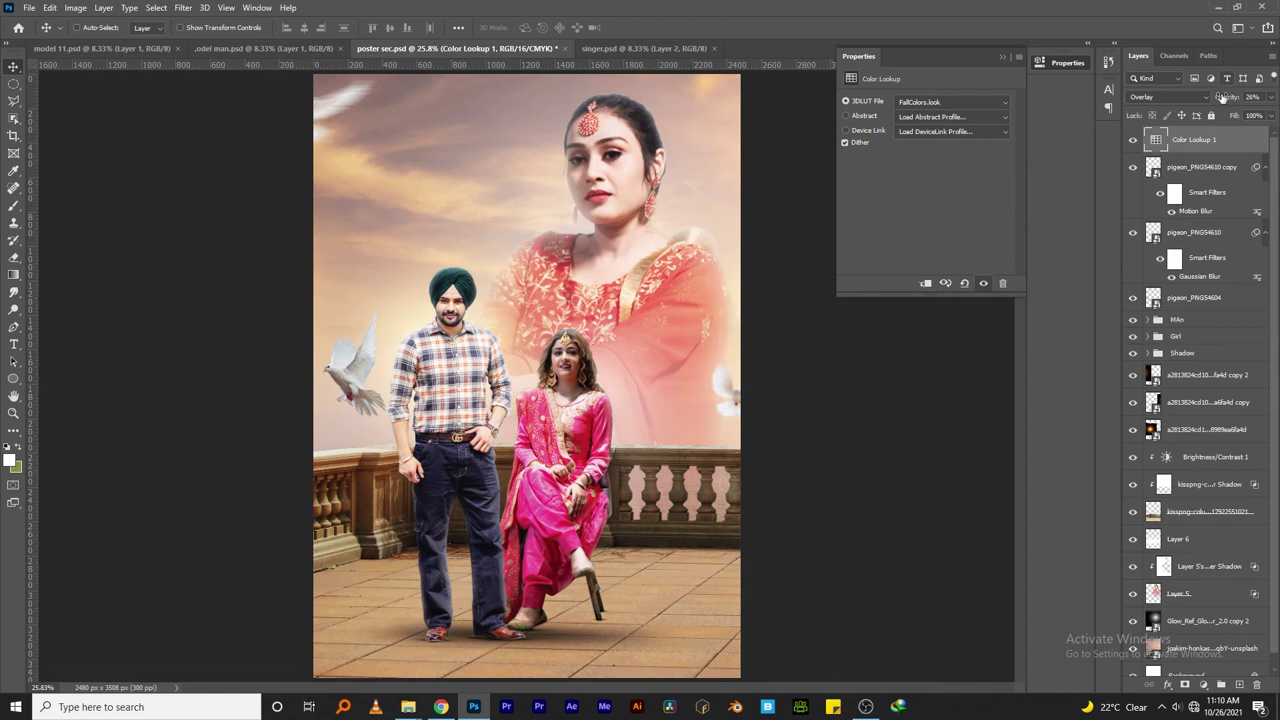
# Step: Add a Channel Mixer adjustment with a green tweak and Blue output channel
pyautogui.click(1212, 601)
pyautogui.moveTo(925, 191); pyautogui.dragTo(925, 218)
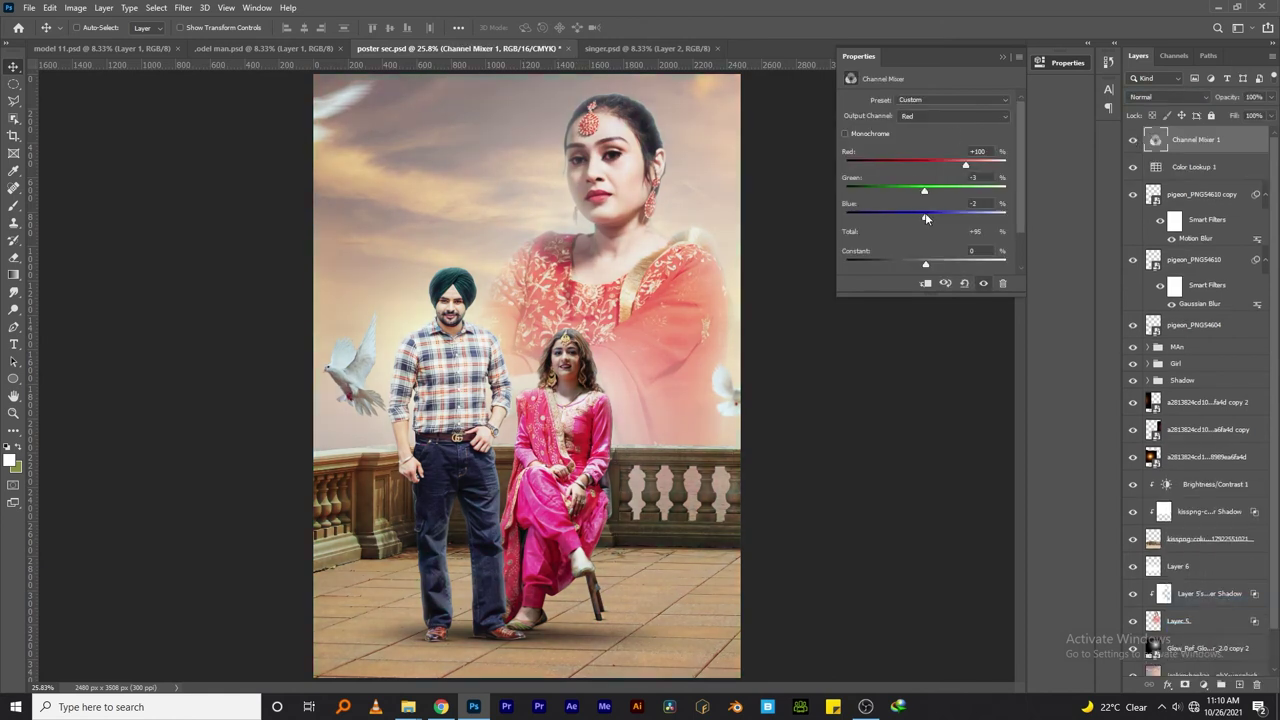
pyautogui.click(950, 116)
pyautogui.click(915, 143)
# Step: Add a Color Balance adjustment shifting yellow–blue, set to Highlights
pyautogui.click(1204, 686)
pyautogui.click(1190, 572)
pyautogui.moveTo(908, 170)
pyautogui.mouseDown()
pyautogui.moveTo(898, 174)
pyautogui.moveTo(912, 133)
pyautogui.moveTo(892, 175)
pyautogui.mouseUp()
pyautogui.click(935, 101)
pyautogui.click(890, 128)
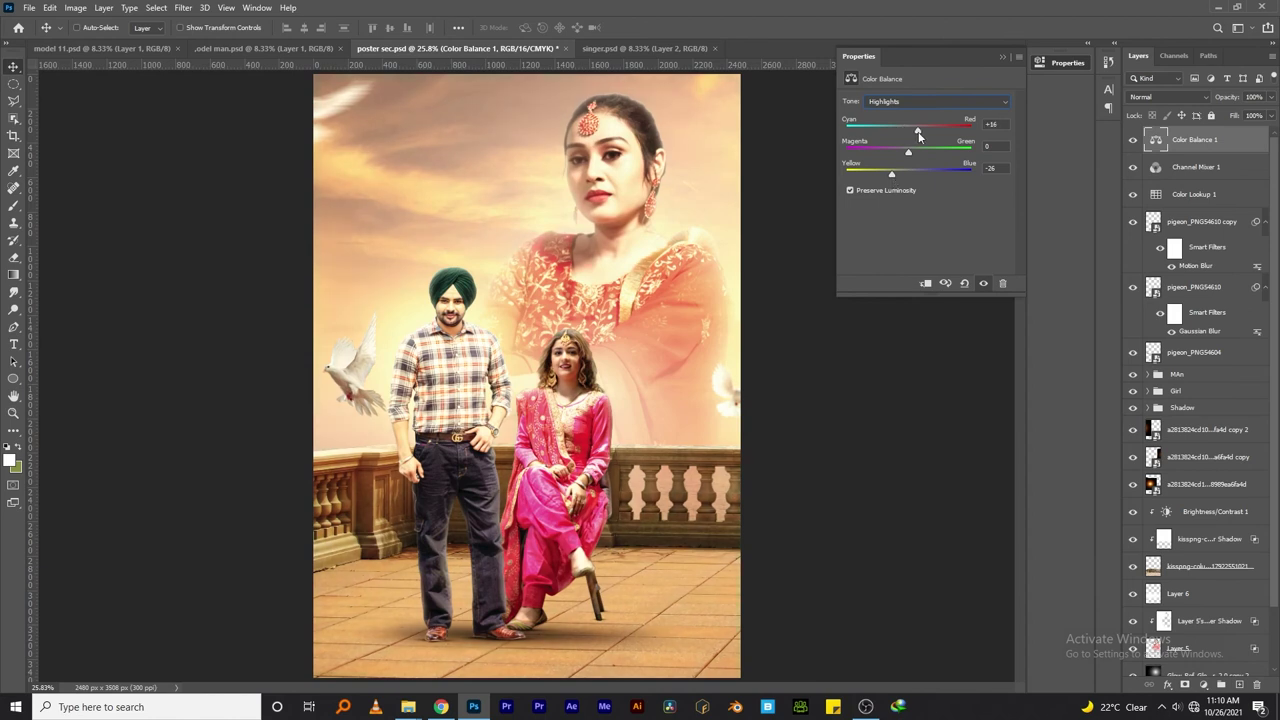
# Step: Balance midtones, then push shadows toward red and shift their yellow–blue balance
pyautogui.click(935, 101)
pyautogui.click(900, 118)
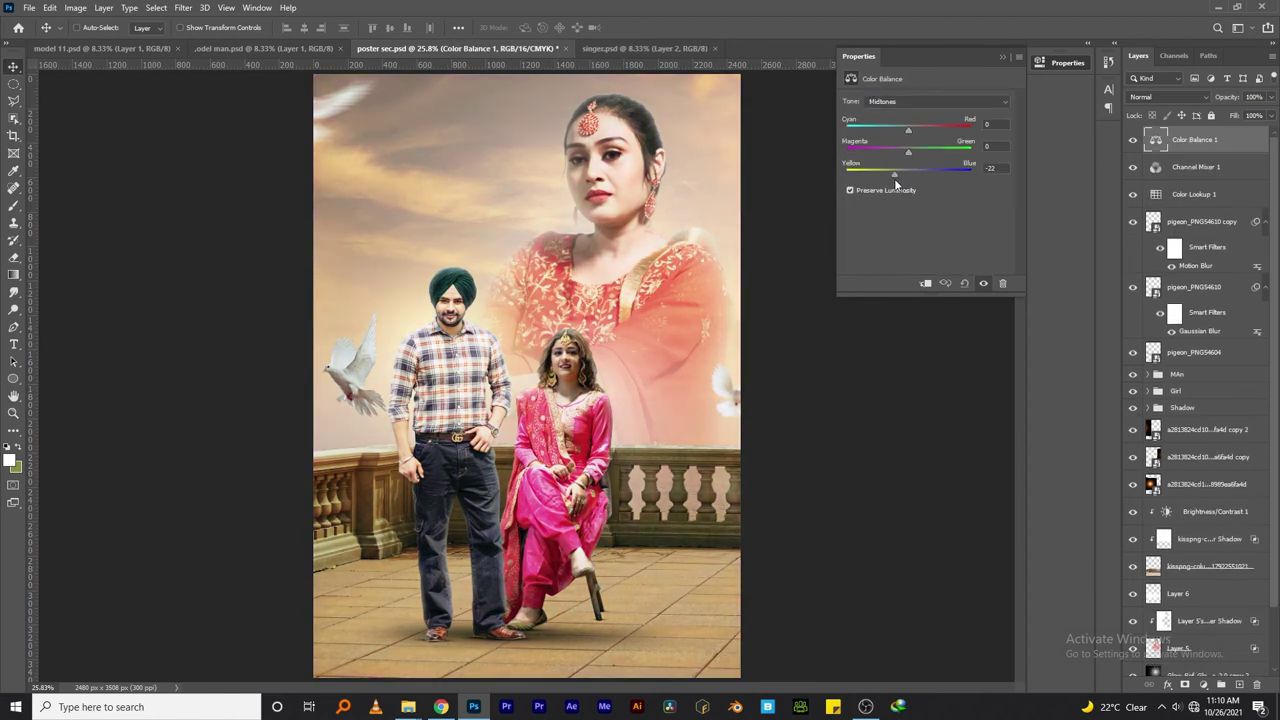
pyautogui.scroll(3, 635, 316)
pyautogui.scroll(-4, 608, 291)
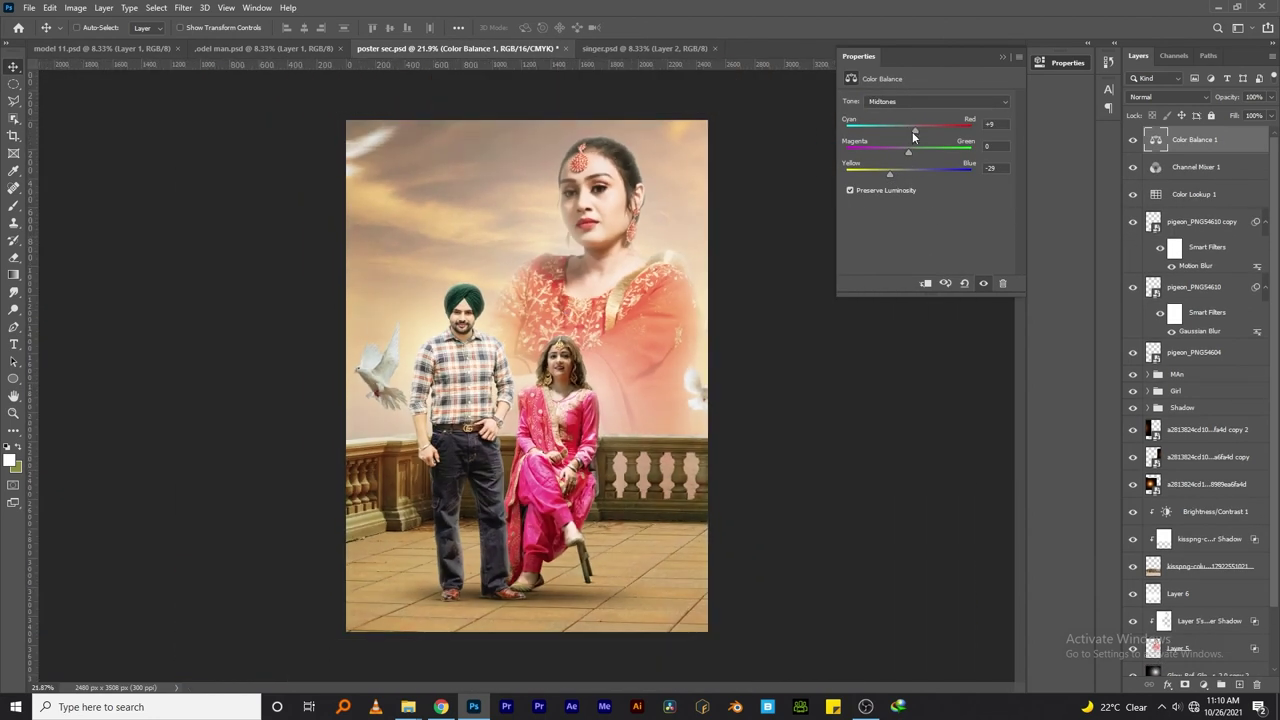
pyautogui.click(914, 101)
pyautogui.moveTo(908, 130); pyautogui.dragTo(917, 129)
pyautogui.moveTo(908, 172); pyautogui.dragTo(896, 183)
pyautogui.scroll(1, 480, 374)
pyautogui.scroll(1, 480, 374)
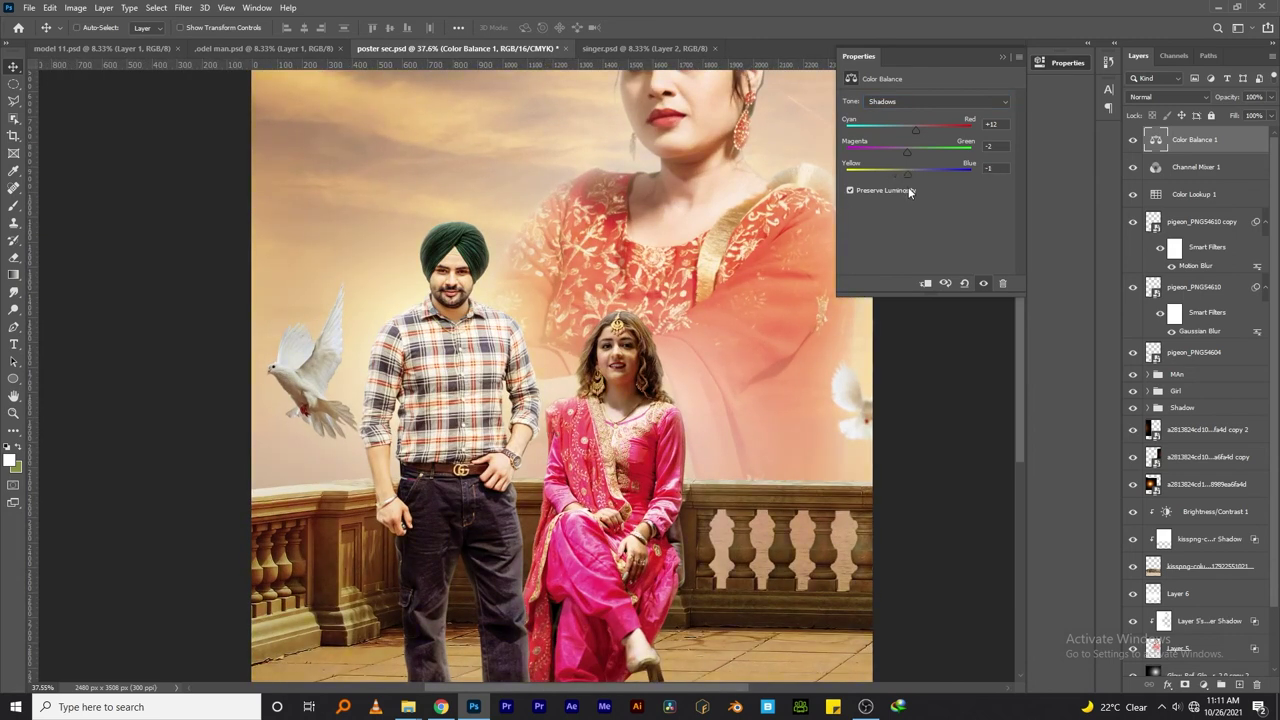
pyautogui.scroll(-1, 742, 244)
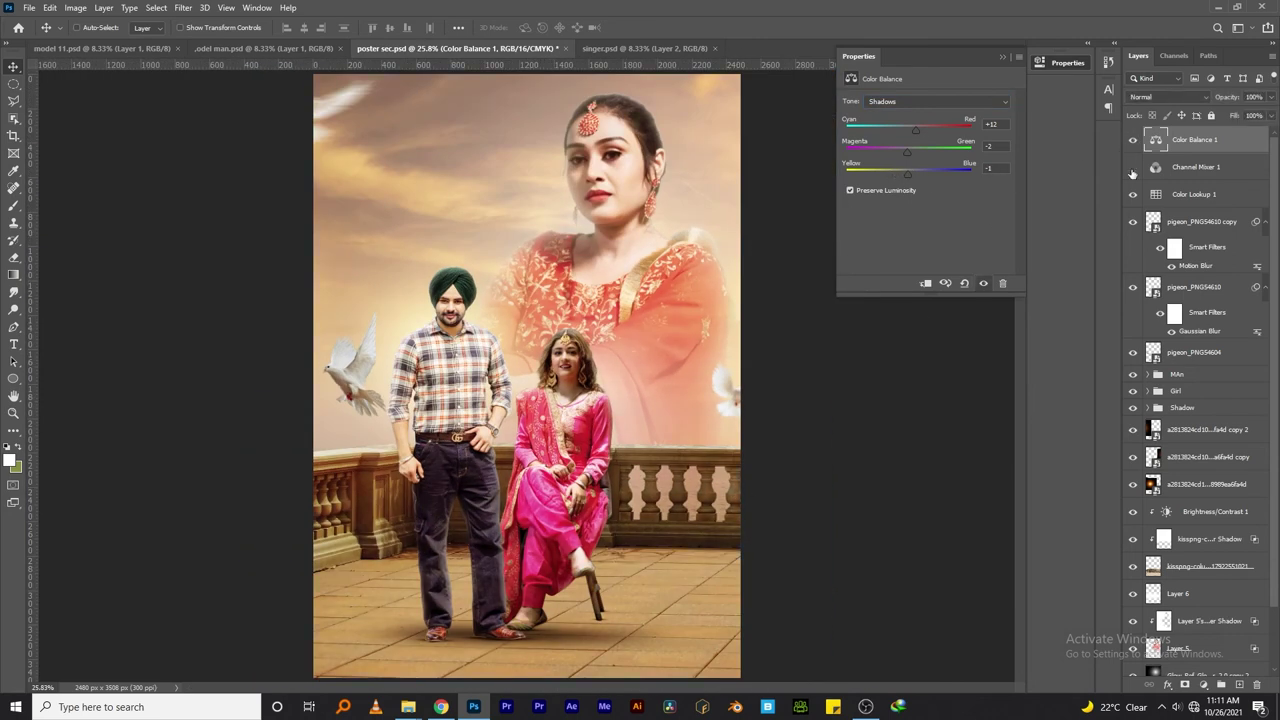
# Step: Add a Curves layer bending RGB, Green and Blue curves, and save
pyautogui.click(1221, 684)
pyautogui.click(1190, 510)
pyautogui.moveTo(957, 194); pyautogui.dragTo(931, 207)
pyautogui.click(920, 118)
pyautogui.click(905, 160)
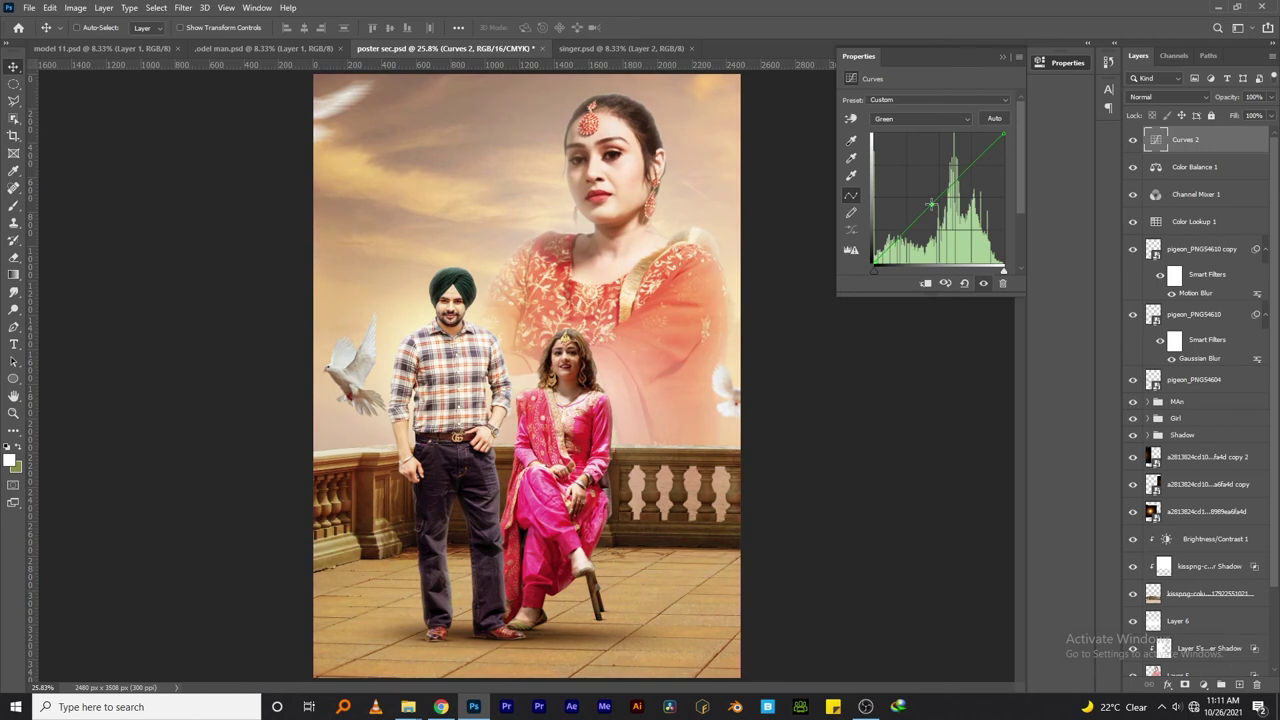
pyautogui.click(891, 118)
pyautogui.click(908, 171)
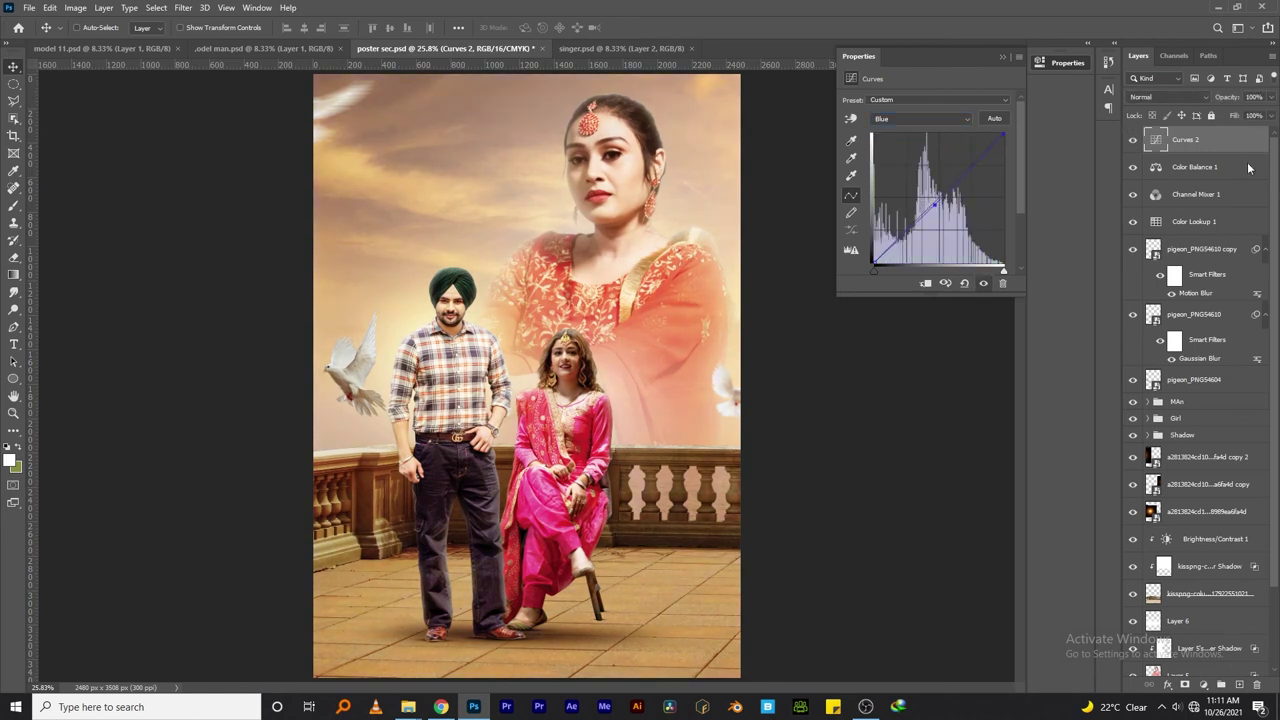
pyautogui.hotkey('ctrl', 's')
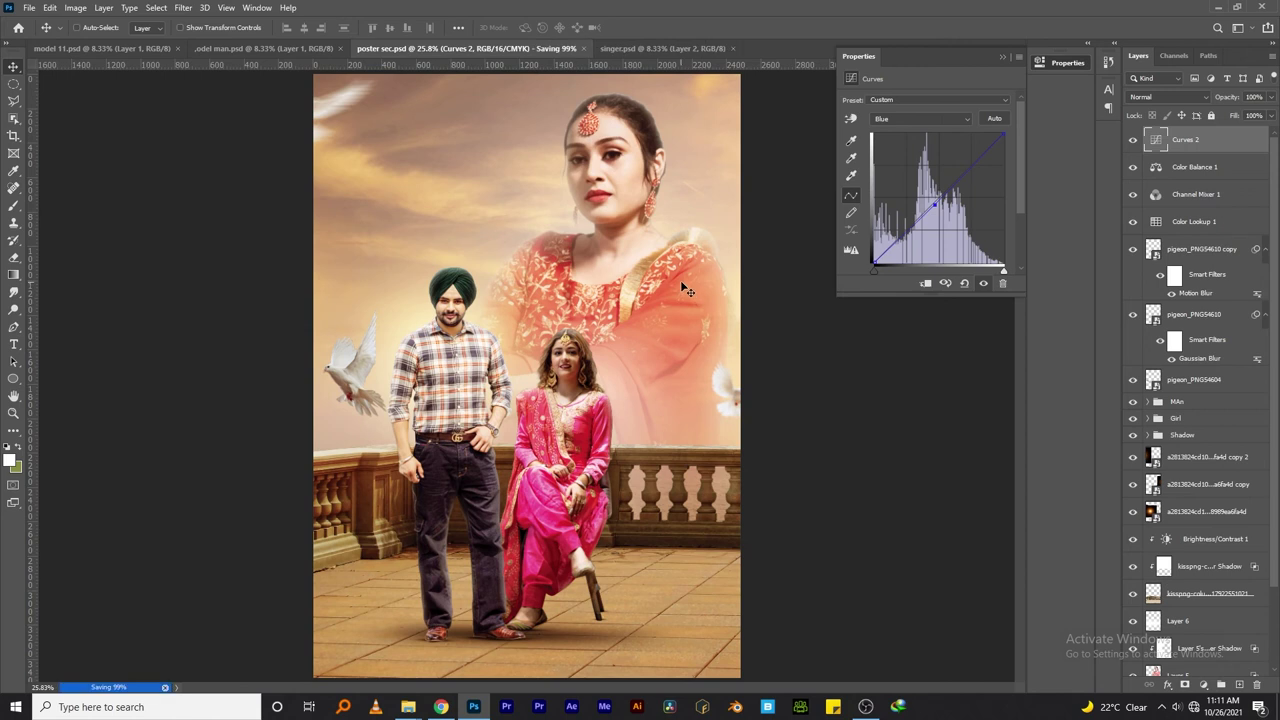
pyautogui.hotkey('alt', '2')
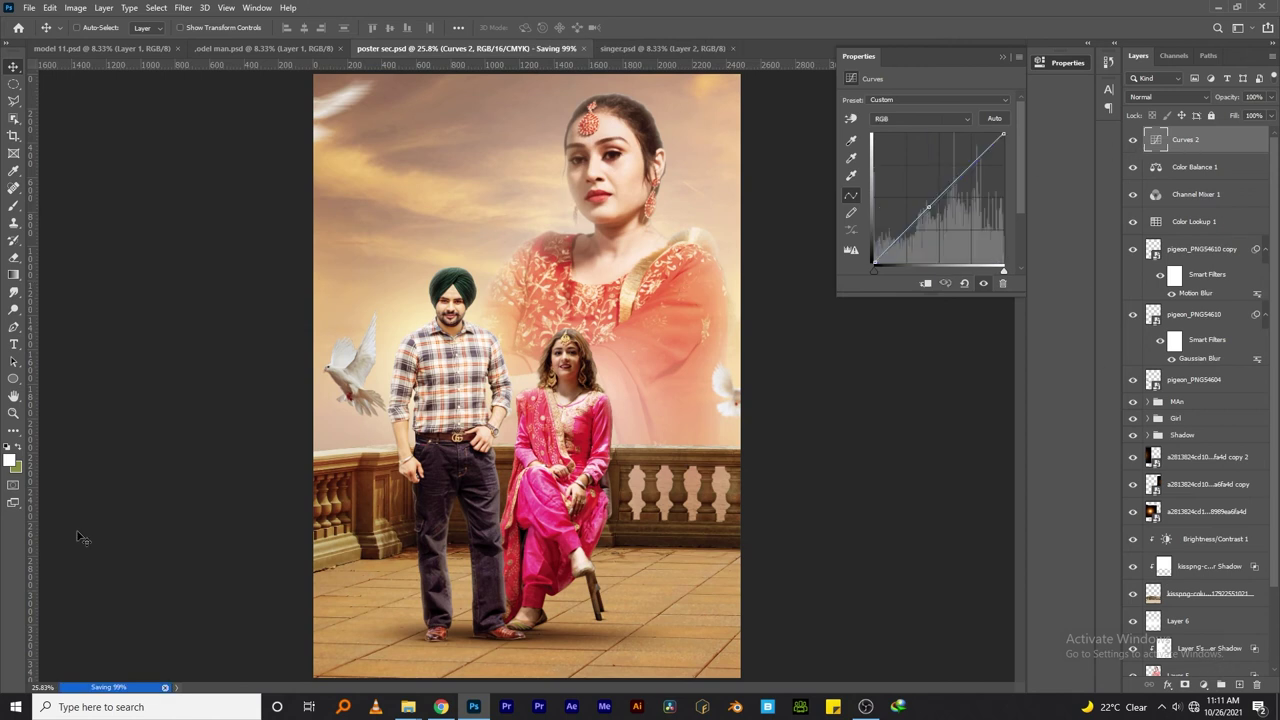
# Step: Browse to the Projects drive's Farme phaad Production psd subfolder
pyautogui.click(330, 640)
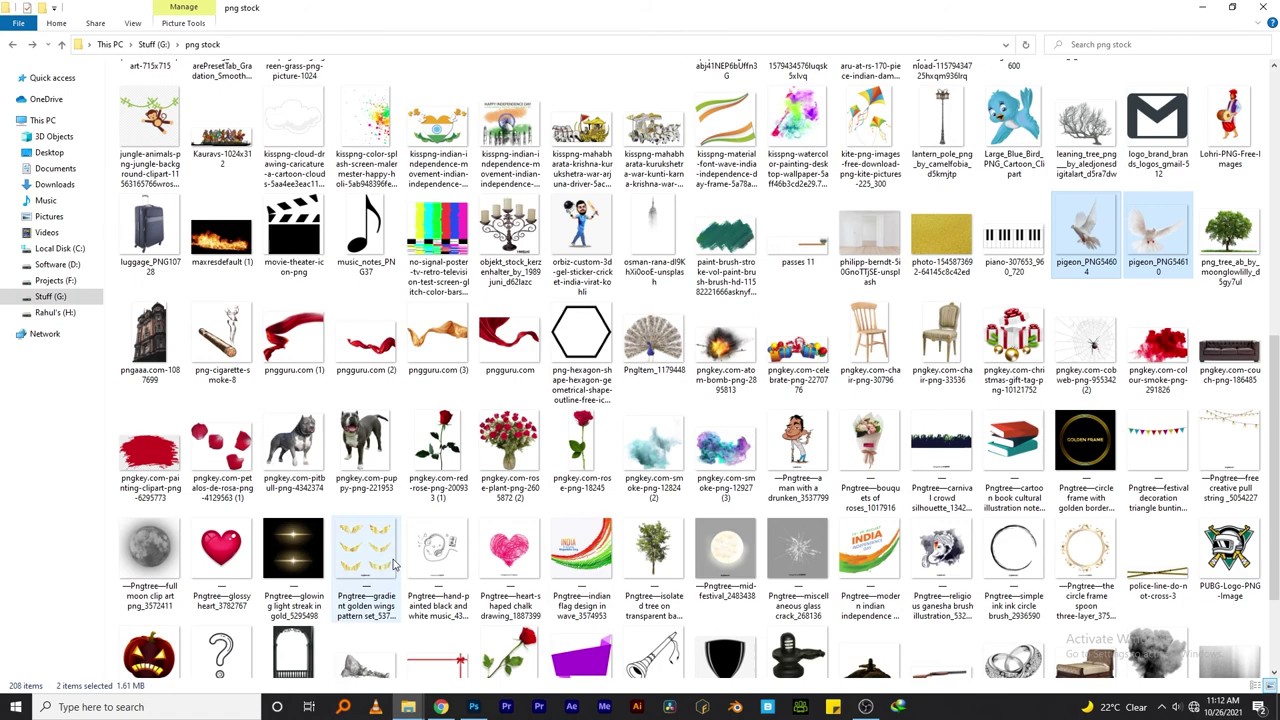
pyautogui.click(55, 280)
pyautogui.doubleClick(556, 153)
pyautogui.doubleClick(657, 100)
pyautogui.doubleClick(446, 382)
# Step: Add a Gradient Fill layer and set its left stop to orange
pyautogui.click(1207, 688)
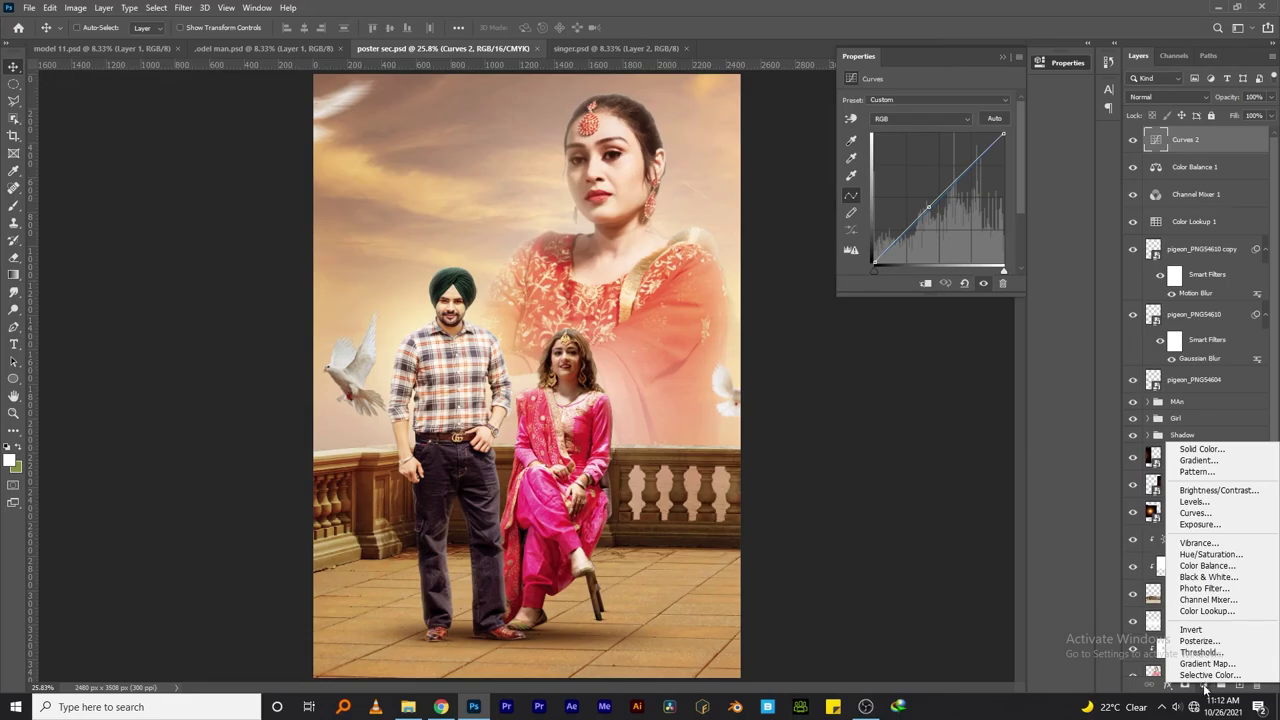
pyautogui.click(1200, 461)
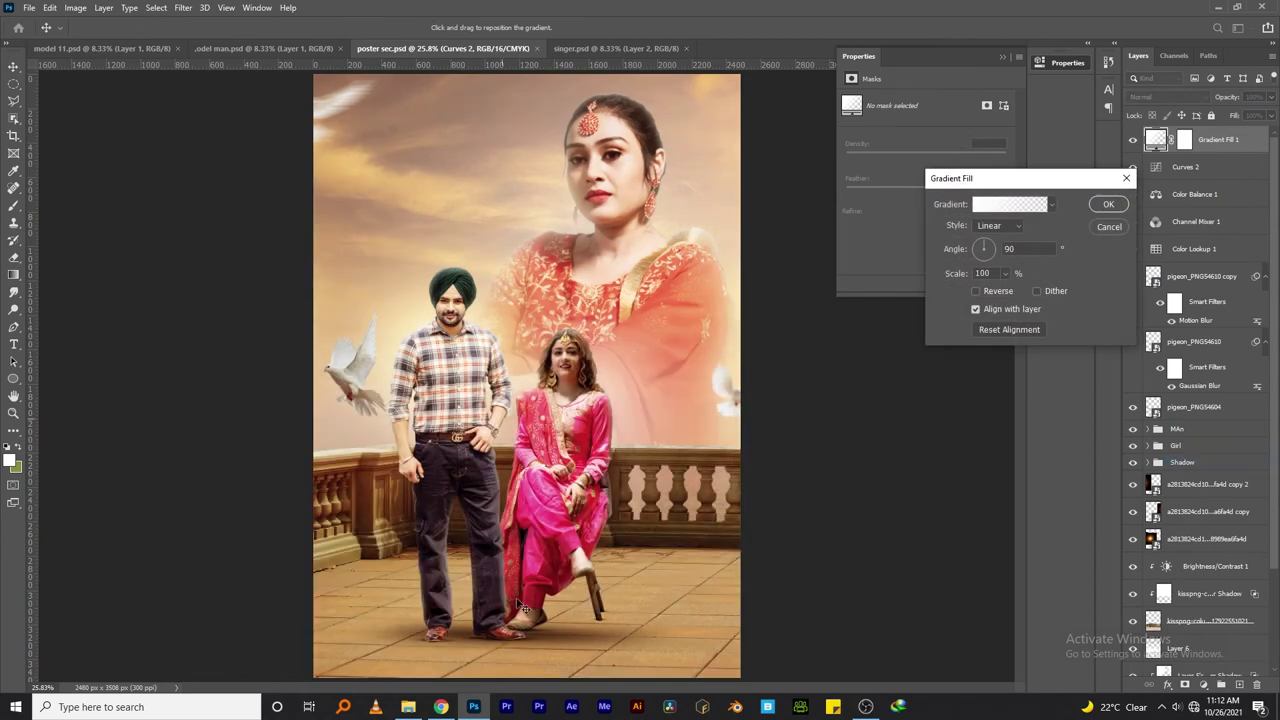
pyautogui.click(1051, 204)
pyautogui.click(1096, 226)
pyautogui.click(1016, 214)
pyautogui.doubleClick(793, 342)
pyautogui.click(1185, 104)
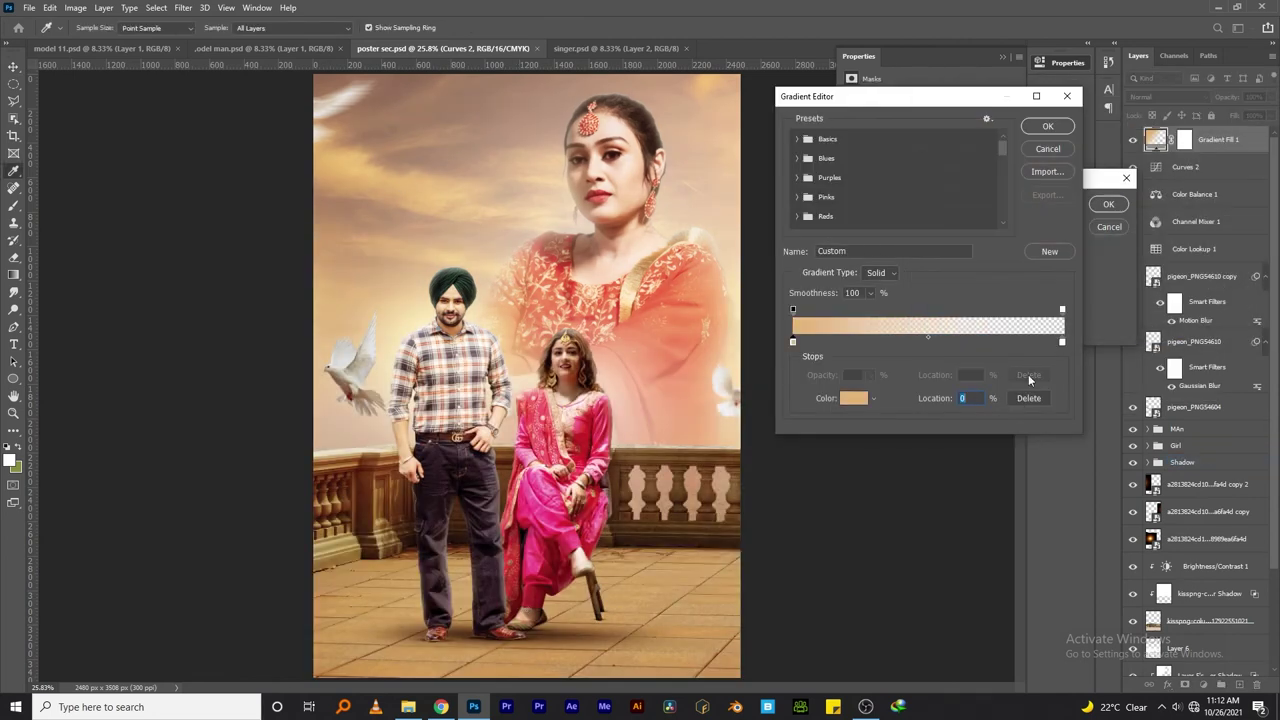
# Step: Set the right gradient stop to brown-orange and apply the fill
pyautogui.doubleClick(1062, 344)
pyautogui.click(977, 177)
pyautogui.click(1185, 104)
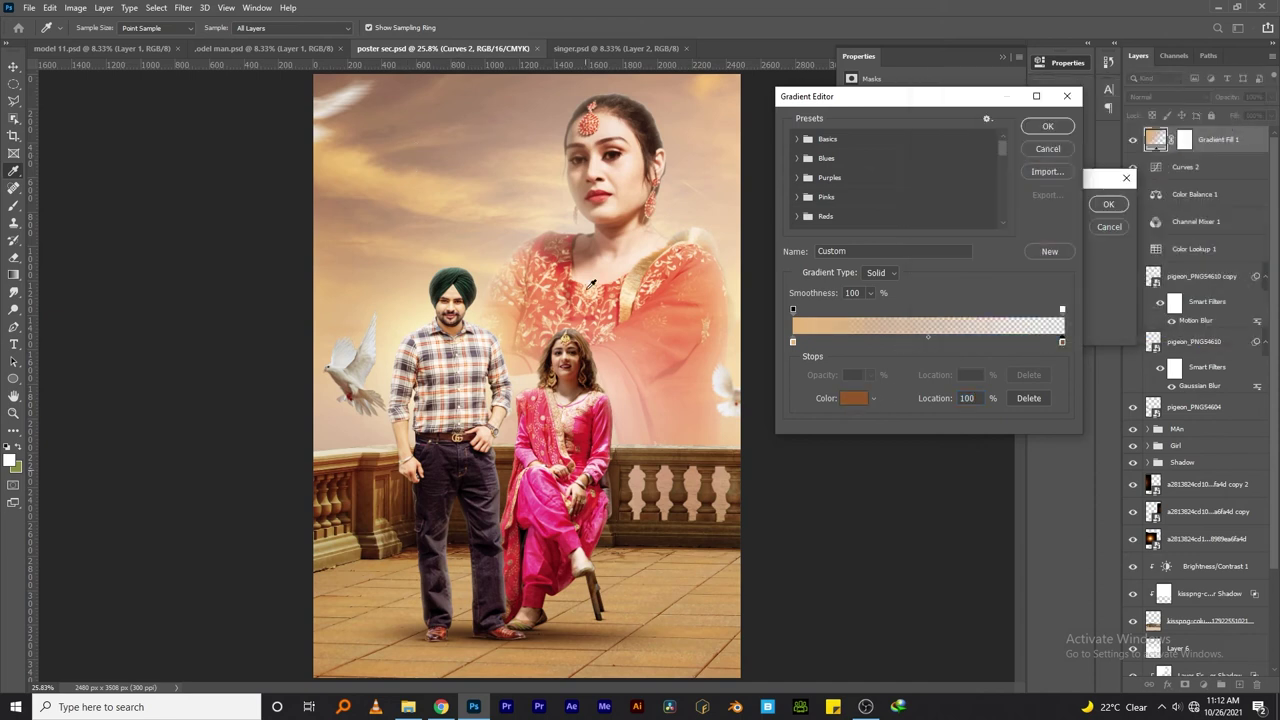
pyautogui.click(1048, 126)
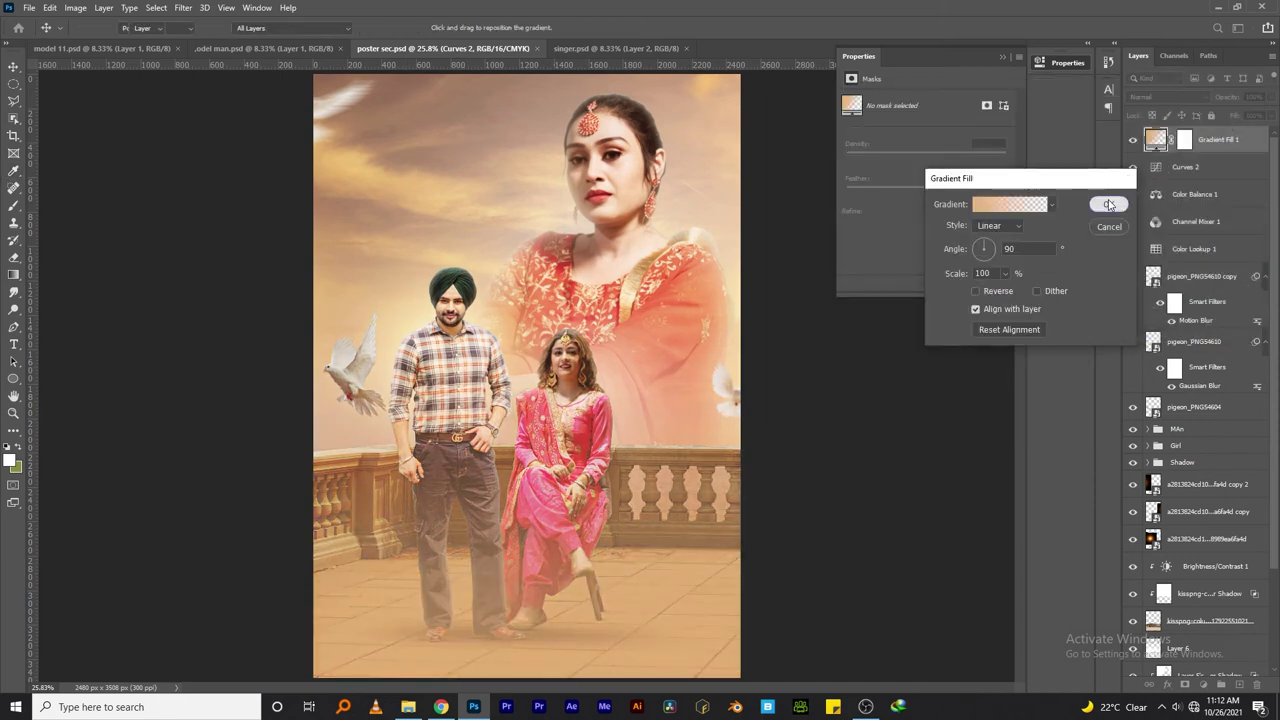
pyautogui.click(1108, 204)
# Step: Rasterize the gradient and erase the haze over the couple and floor
pyautogui.press('e')
pyautogui.click(467, 262)
pyautogui.click(599, 271)
pyautogui.press(']')
pyautogui.press(']')
pyautogui.press(']')
pyautogui.press(']')
pyautogui.press(']')
pyautogui.press(']')
pyautogui.moveTo(505, 300); pyautogui.dragTo(708, 329)
# Step: Move the gradient haze up and stretch it to the poster top
pyautogui.hotkey('ctrl', 't')
pyautogui.moveTo(537, 553); pyautogui.dragTo(530, 497)
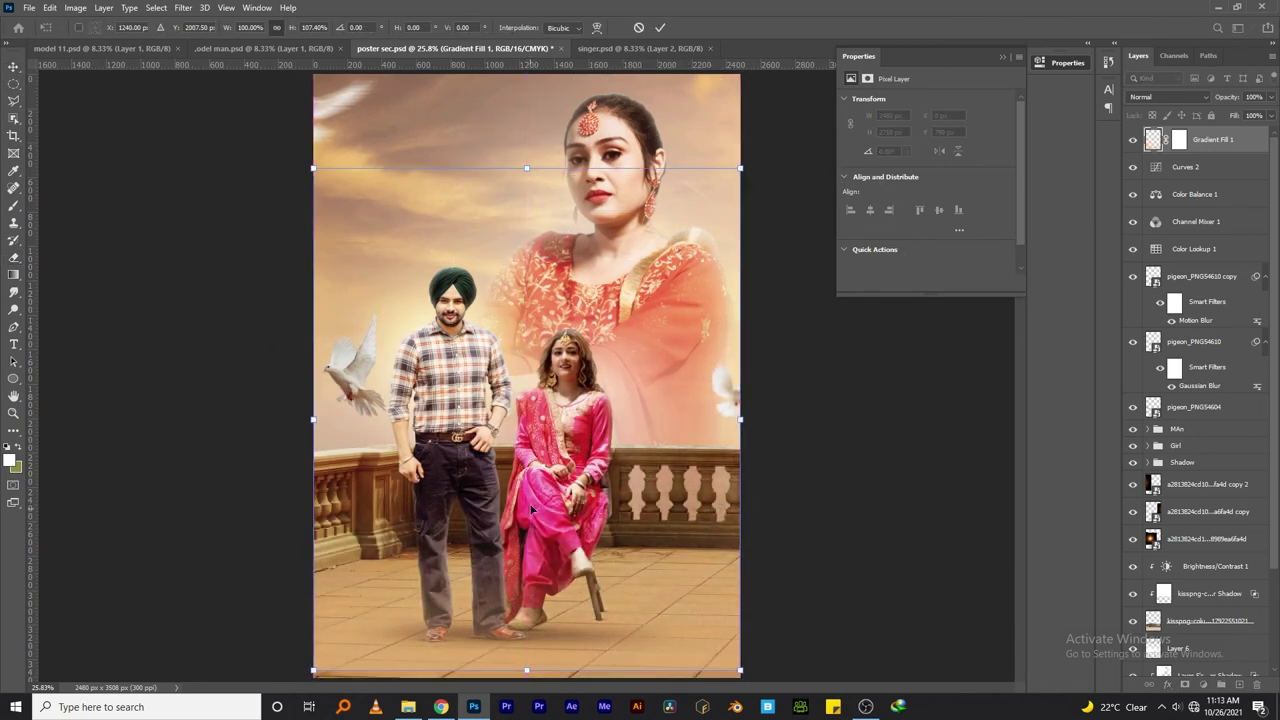
pyautogui.press('Return')
pyautogui.hotkey('ctrl', 't')
pyautogui.moveTo(527, 178); pyautogui.dragTo(440, 72)
pyautogui.press('Return')
# Step: Save the poster, undoing a trial duplicate of the gradient layer
pyautogui.hotkey('ctrl', 'j')
pyautogui.hotkey('ctrl', 's')
pyautogui.hotkey('ctrl', 'z')
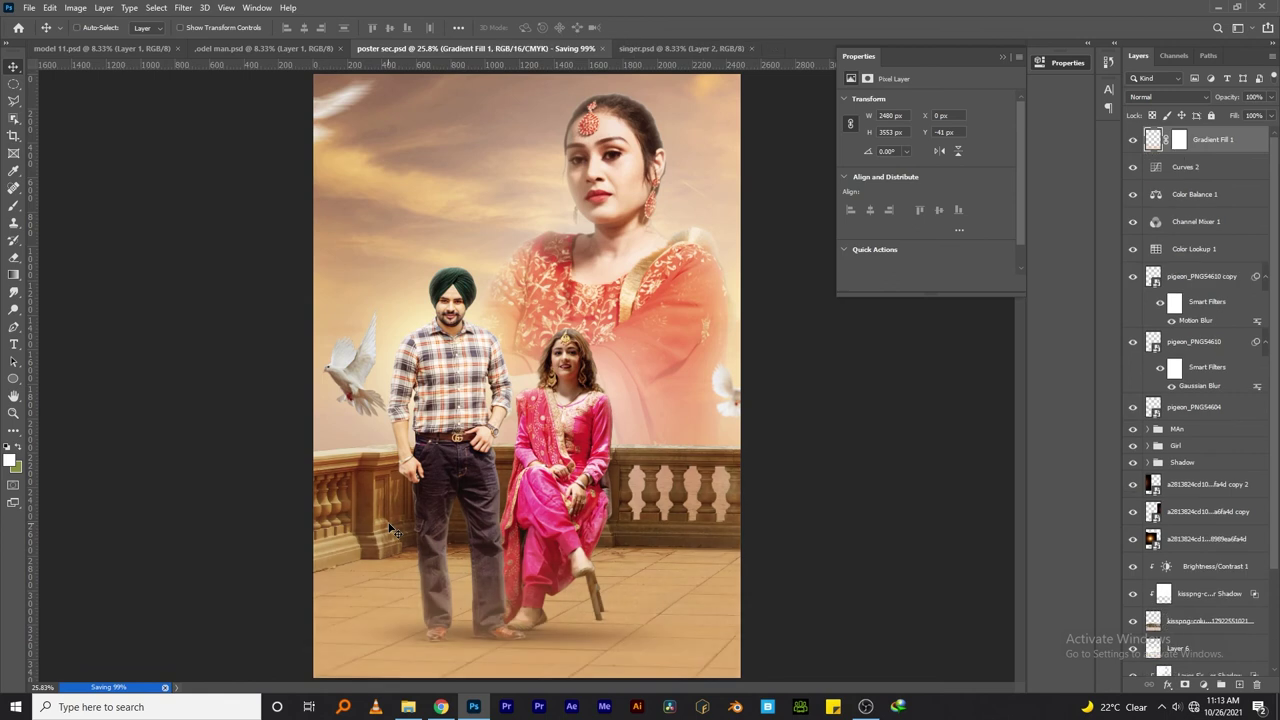
pyautogui.click(1003, 57)
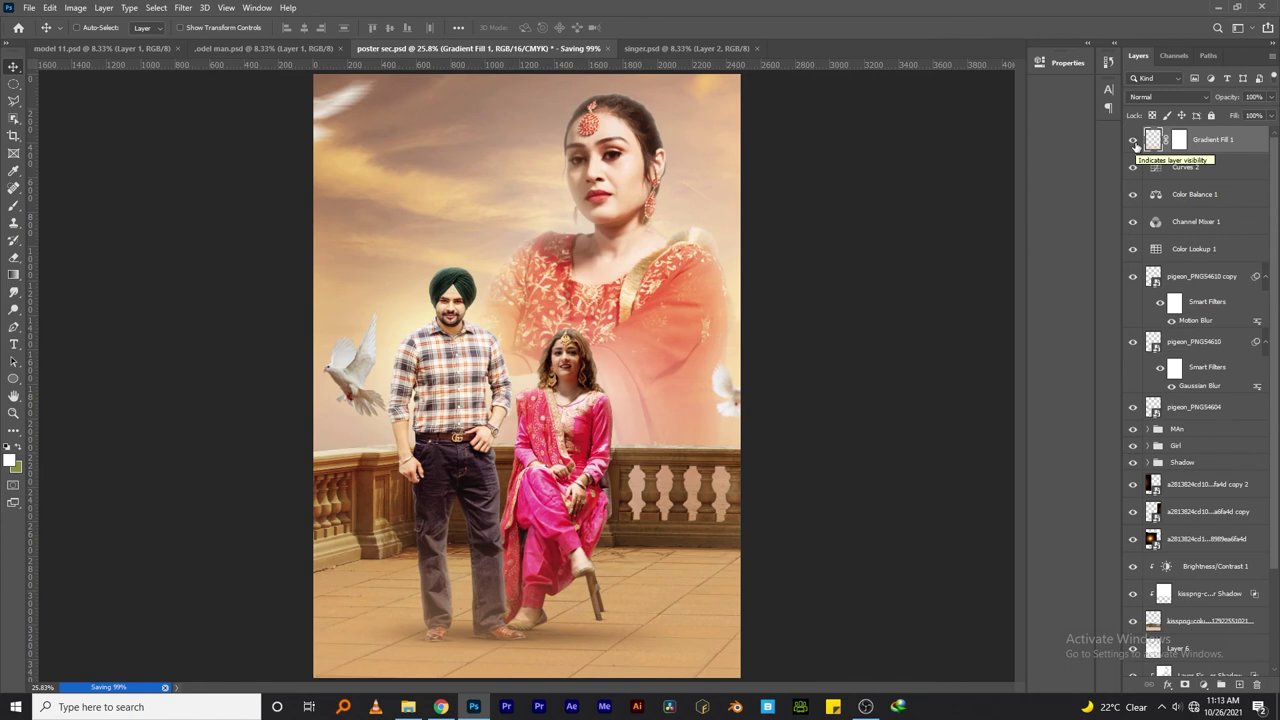
# Step: Place the palace photo from the Downloads folder into the poster
pyautogui.click(408, 707)
pyautogui.click(52, 296)
pyautogui.doubleClick(870, 105)
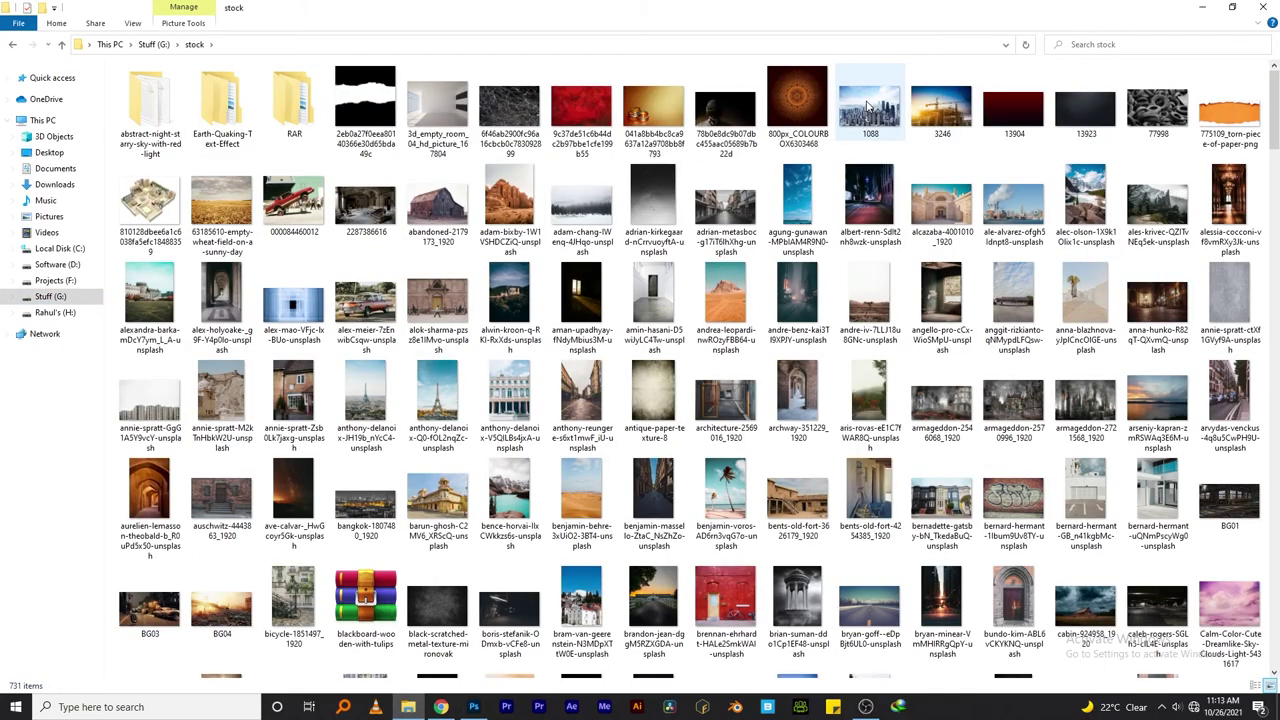
pyautogui.click(54, 184)
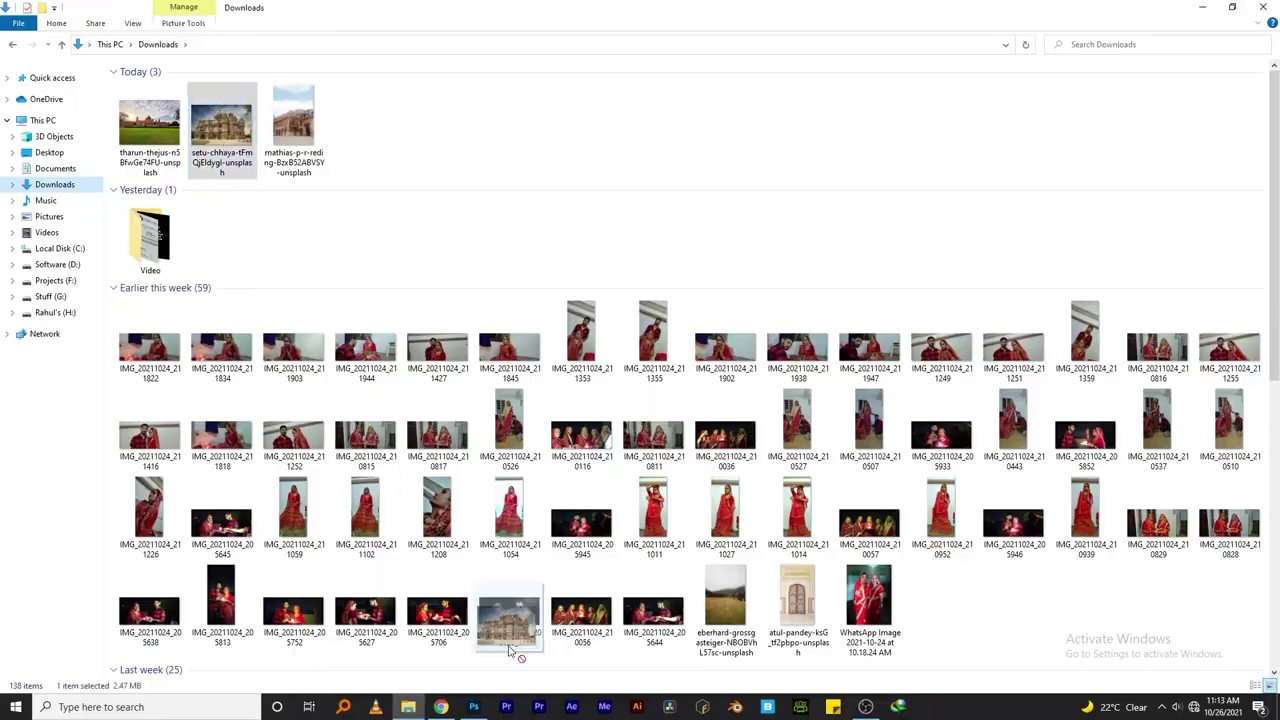
pyautogui.click(474, 707)
pyautogui.press('Return')
# Step: Move the palace layer below the Shadow group, shift it behind the couple, and try Soft Light
pyautogui.moveTo(1210, 140); pyautogui.dragTo(1210, 480)
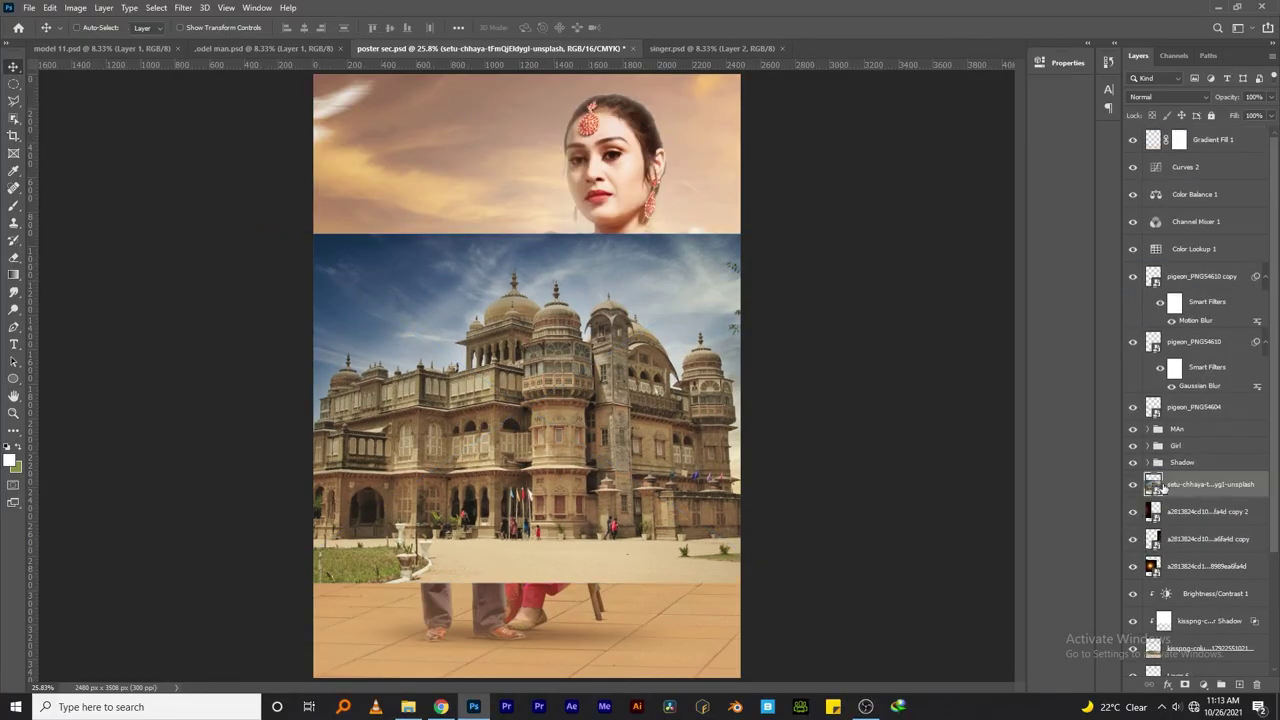
pyautogui.moveTo(490, 345); pyautogui.dragTo(490, 245)
pyautogui.moveTo(1210, 484); pyautogui.dragTo(1210, 568)
pyautogui.moveTo(568, 265); pyautogui.dragTo(395, 280)
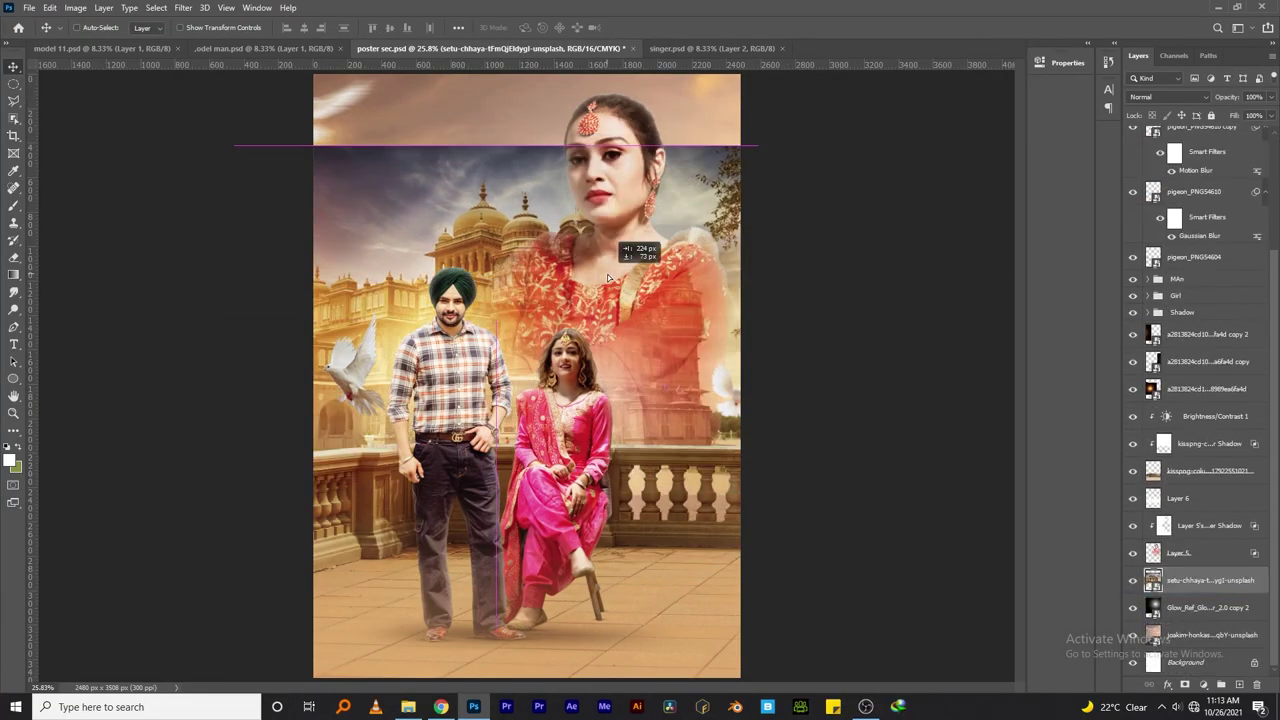
pyautogui.click(1168, 96)
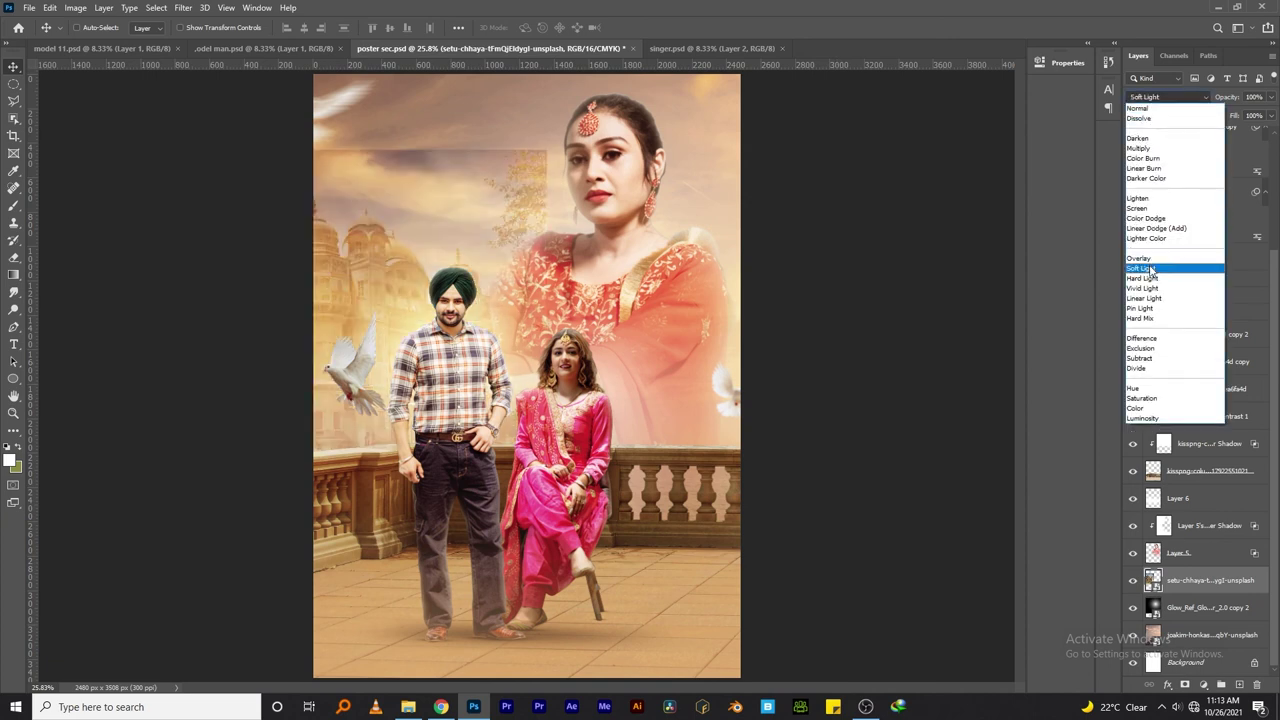
pyautogui.click(1160, 268)
# Step: Stretch the palace photo over the upper canvas and rasterize it for erasing
pyautogui.moveTo(745, 387); pyautogui.dragTo(720, 330)
pyautogui.hotkey('ctrl', 't')
pyautogui.moveTo(600, 125)
pyautogui.mouseDown()
pyautogui.moveTo(651, 225)
pyautogui.moveTo(742, 240)
pyautogui.moveTo(514, 246)
pyautogui.moveTo(300, 386)
pyautogui.mouseUp()
pyautogui.press('Return')
pyautogui.click(14, 291)
pyautogui.click(16, 260)
pyautogui.click(680, 271)
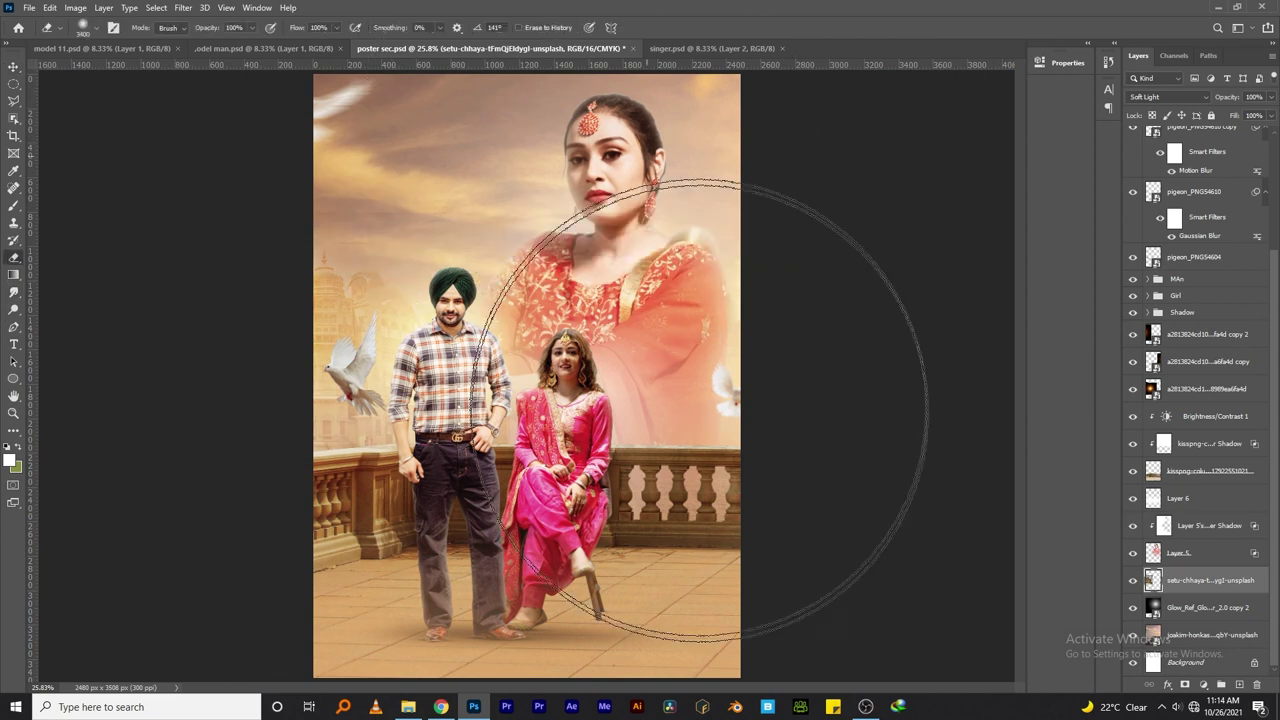
# Step: Reposition the palace backdrop and blend it in Linear Light at about 80% opacity
pyautogui.press('v')
pyautogui.moveTo(404, 440); pyautogui.dragTo(385, 355)
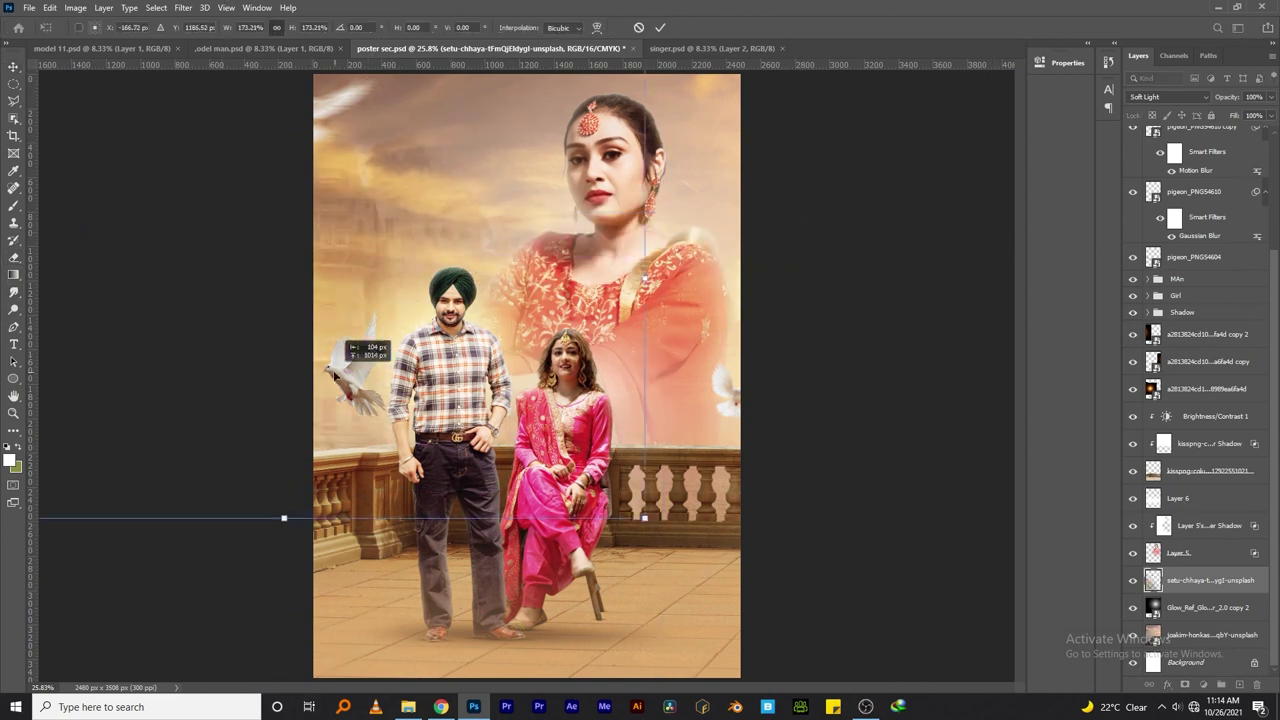
pyautogui.scroll(2, 345, 403)
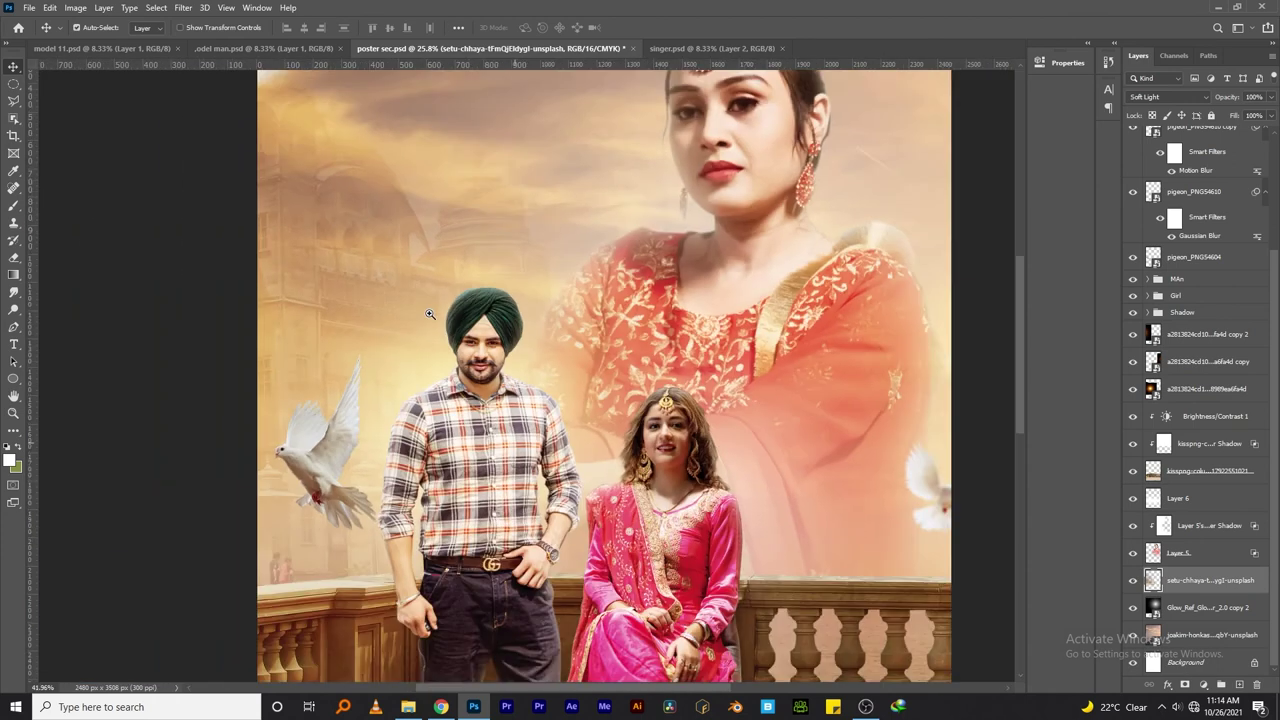
pyautogui.scroll(-3, 345, 403)
pyautogui.moveTo(342, 395)
pyautogui.mouseDown()
pyautogui.moveTo(518, 385)
pyautogui.moveTo(487, 365)
pyautogui.mouseUp()
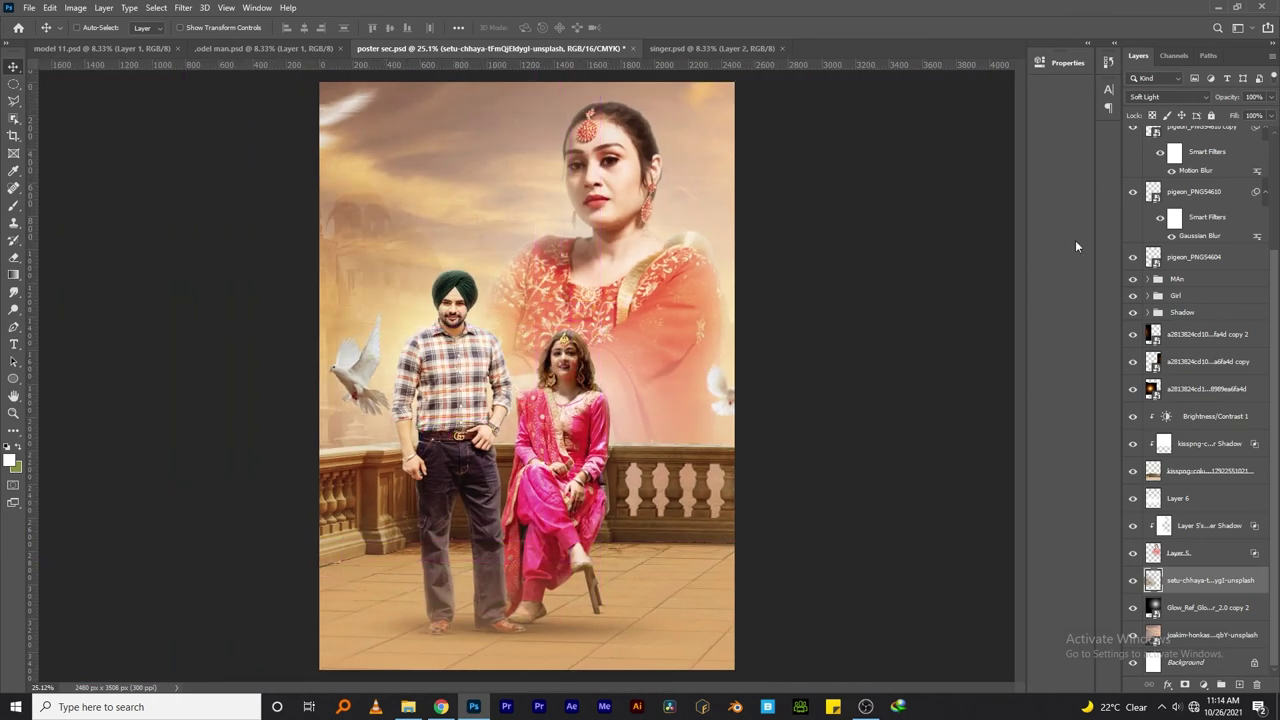
pyautogui.click(1165, 97)
pyautogui.click(1168, 294)
pyautogui.moveTo(1232, 97); pyautogui.dragTo(1128, 578)
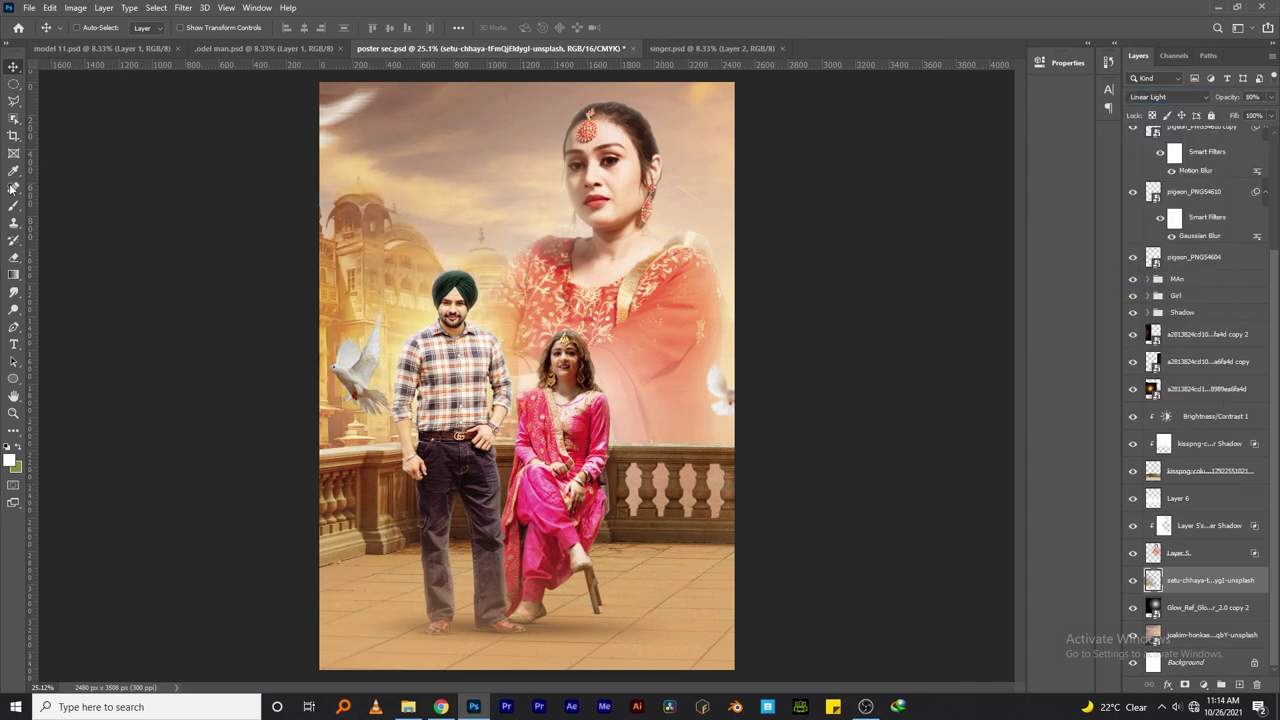
# Step: Choose a larger eraser brush, then set the backdrop opacity to 29% and save
pyautogui.click(14, 257)
pyautogui.rightClick(700, 292)
pyautogui.click(618, 268)
pyautogui.press(']')
pyautogui.press(']')
pyautogui.press(']')
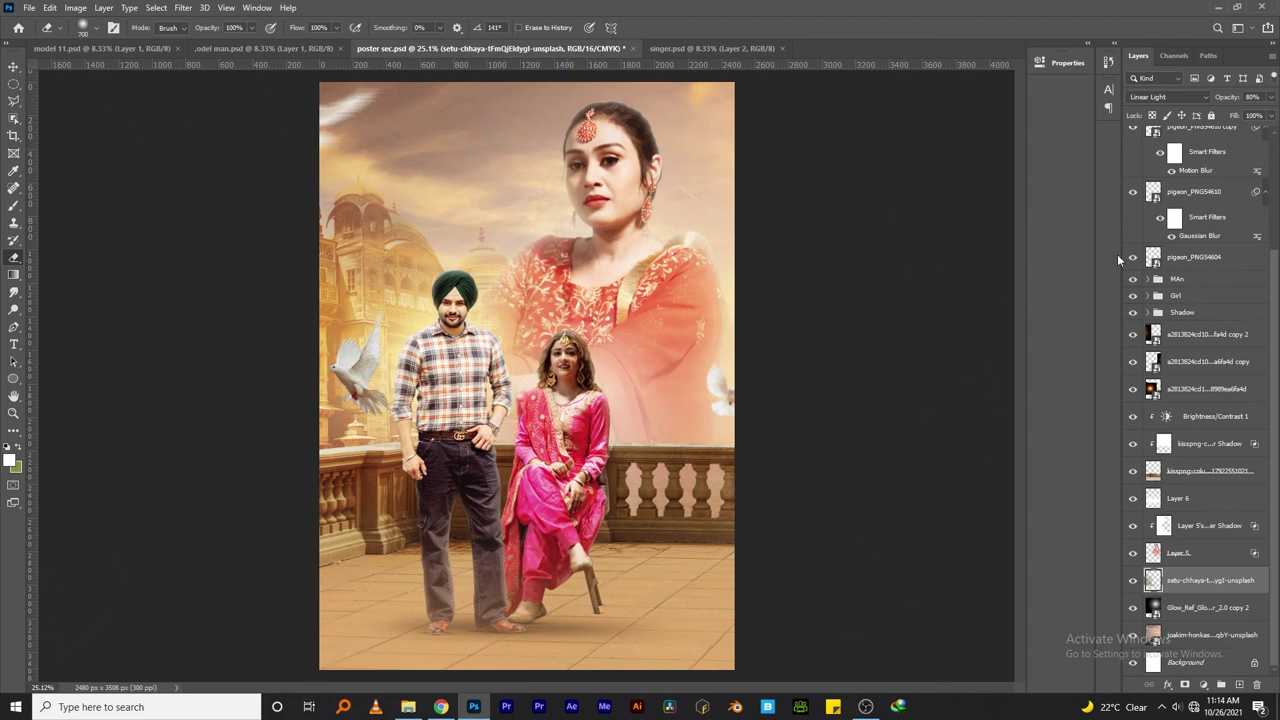
pyautogui.write('v')
pyautogui.write('29')
pyautogui.hotkey('ctrl', 's')
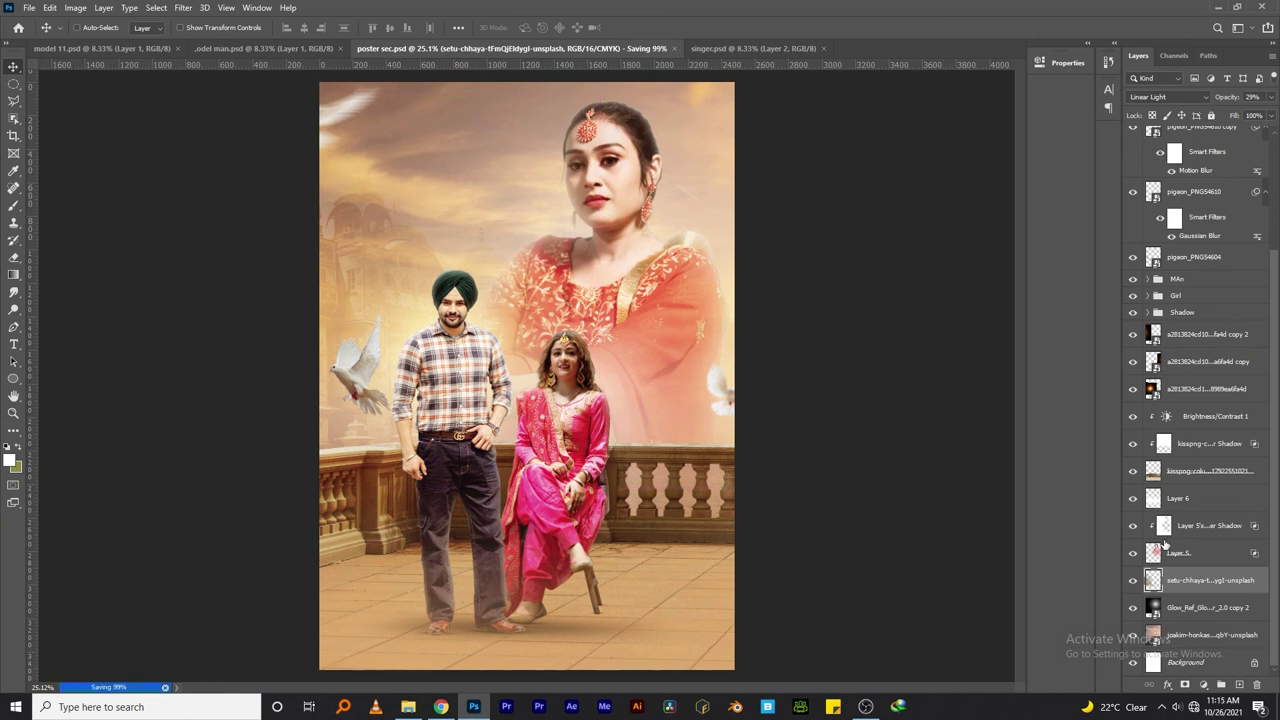
# Step: Duplicate Layer 6 and give the copy a warm golden Color Overlay at about 35%
pyautogui.click(1172, 505)
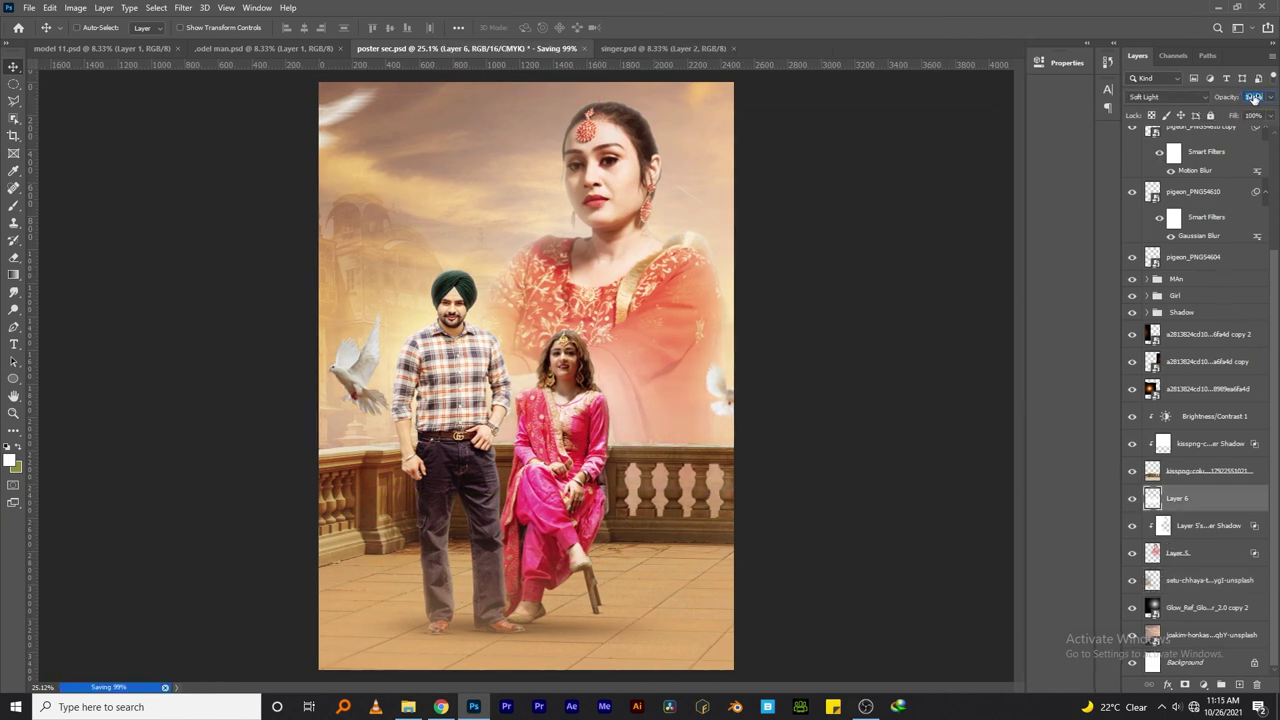
pyautogui.hotkey('ctrl', 'j')
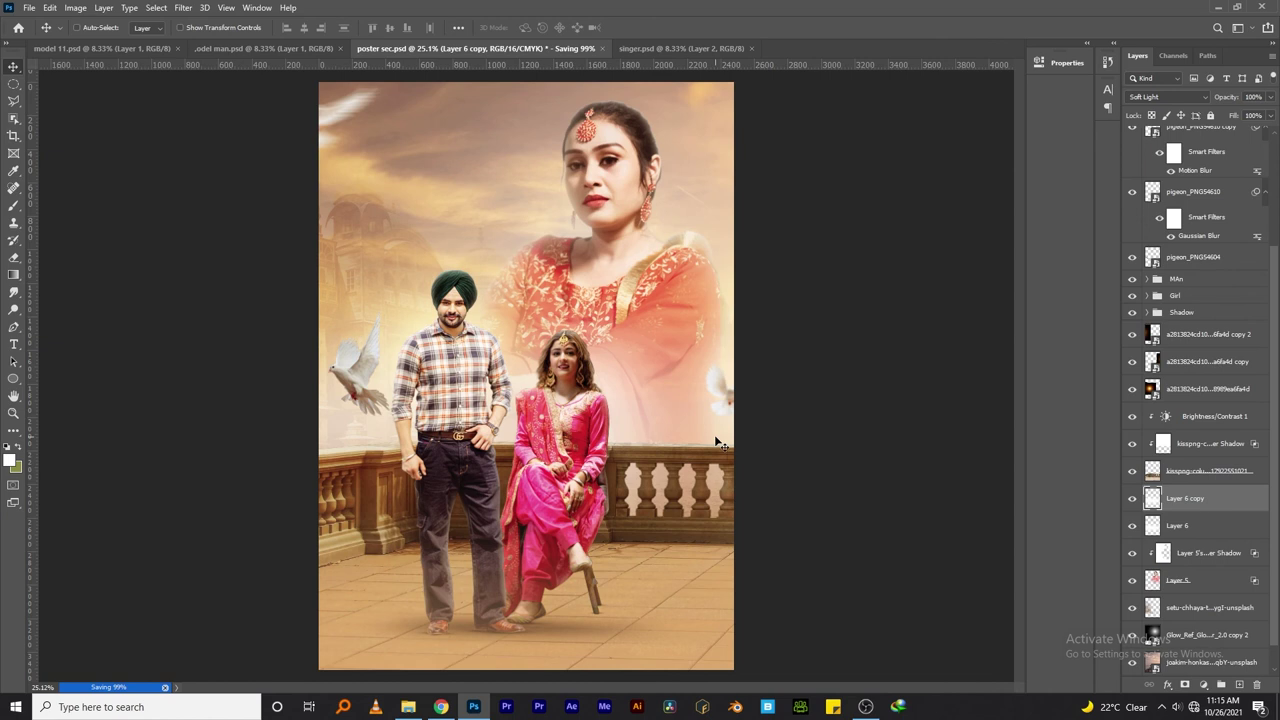
pyautogui.click(1167, 685)
pyautogui.click(1180, 631)
pyautogui.click(1059, 387)
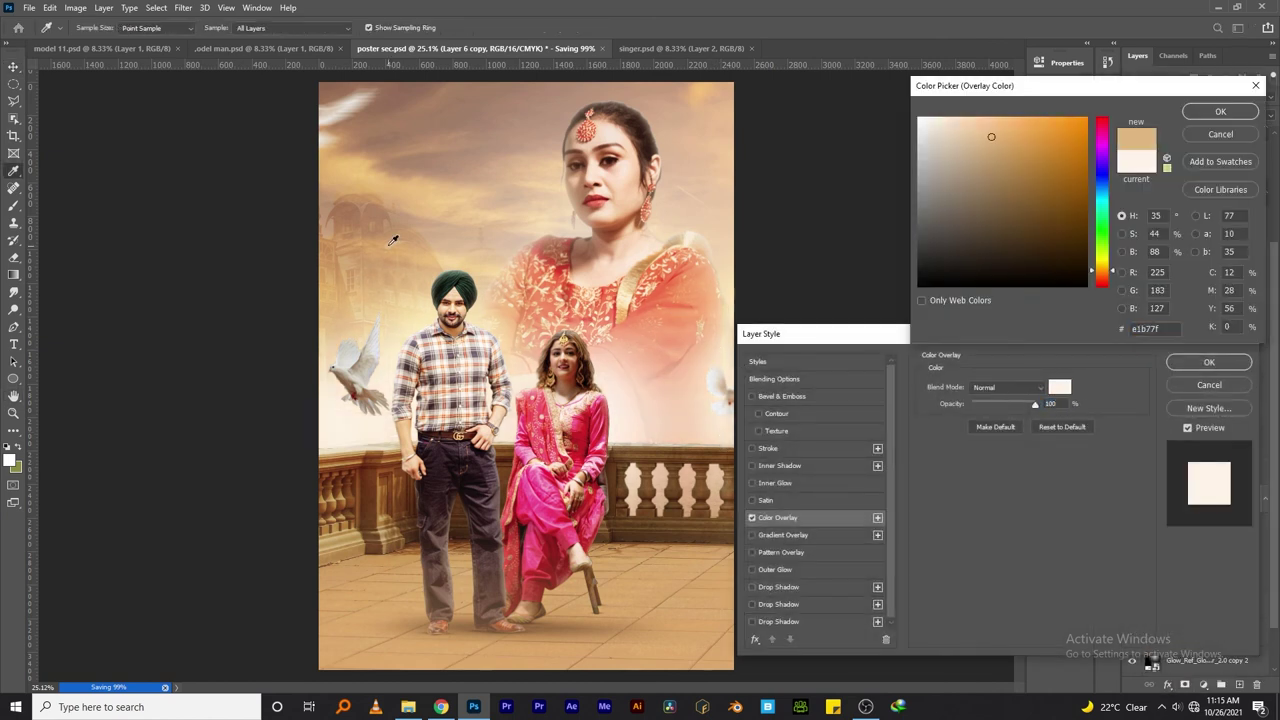
pyautogui.click(1220, 111)
pyautogui.moveTo(1035, 404); pyautogui.dragTo(1000, 404)
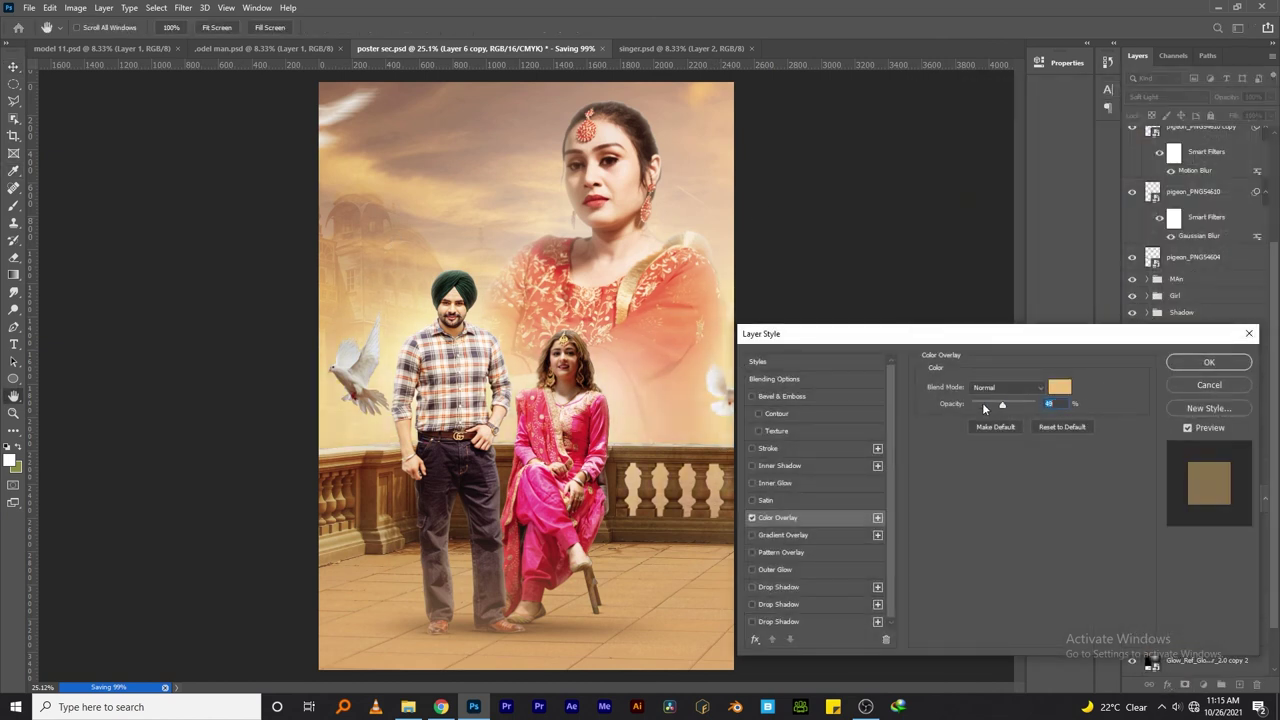
pyautogui.click(1208, 364)
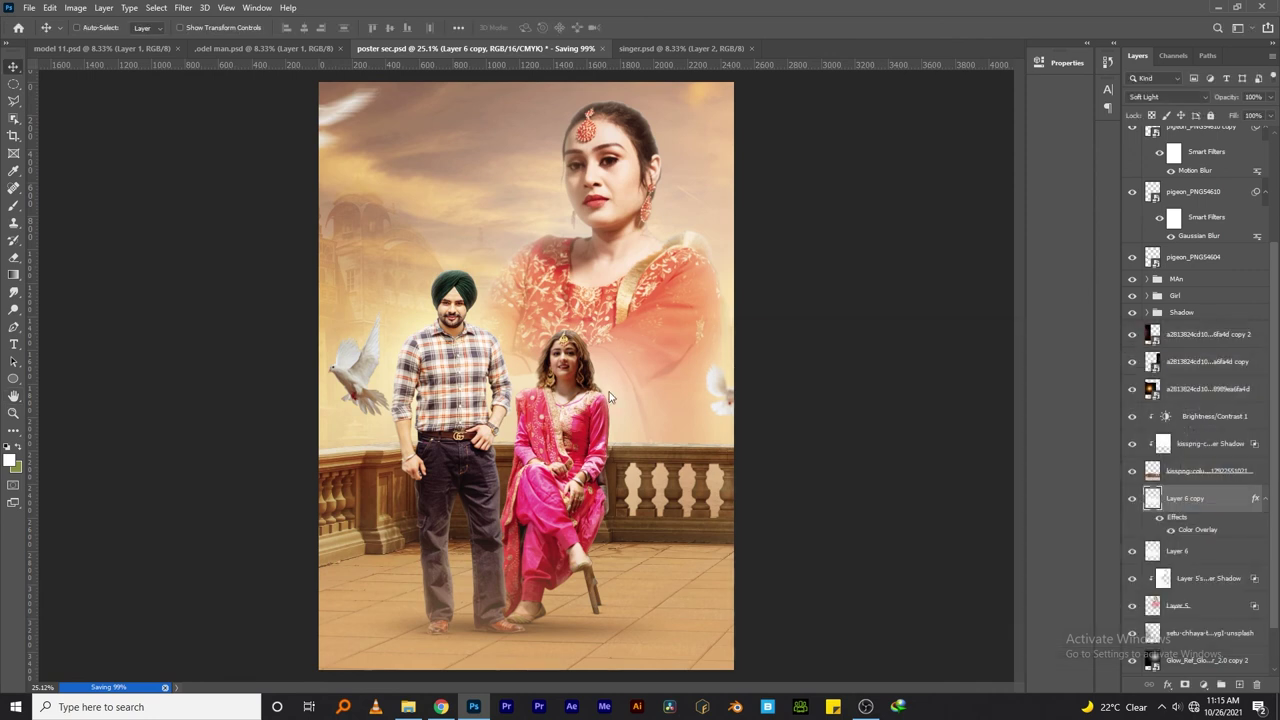
# Step: Select the top Gradient Fill 1 layer and stamp all visible layers into a new Layer 7
pyautogui.scroll(3, 1218, 152)
pyautogui.click(1210, 142)
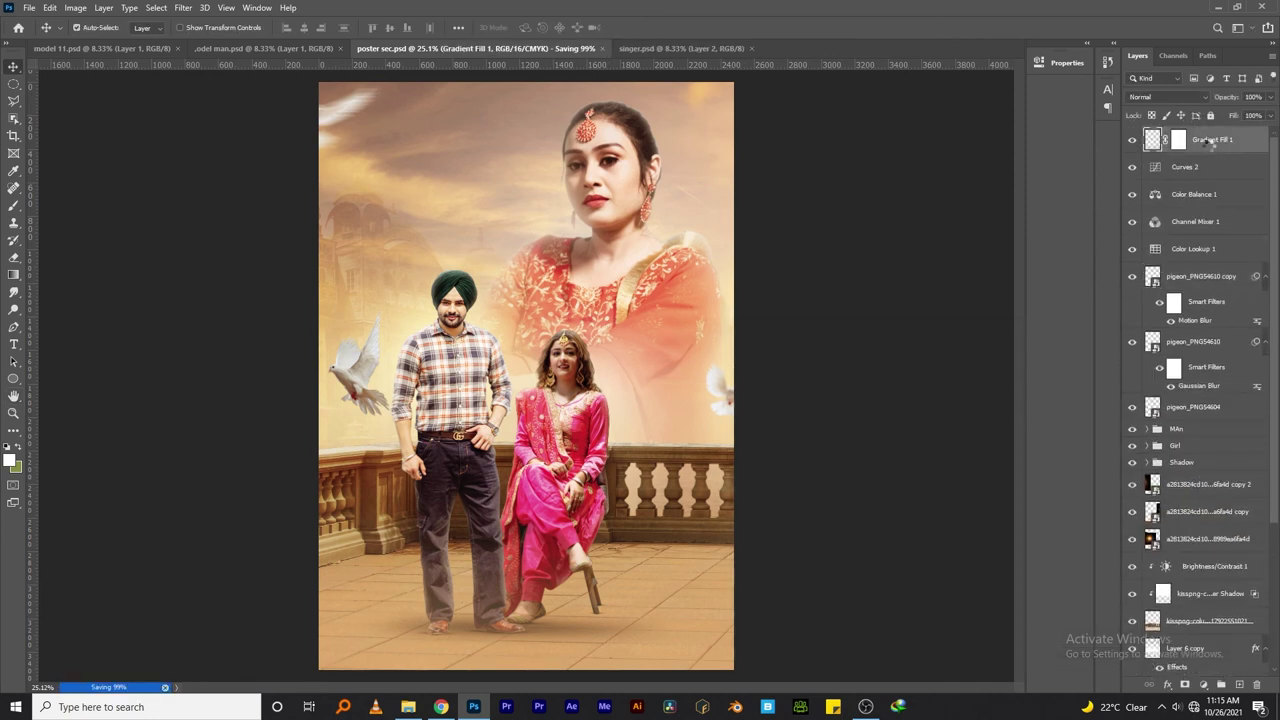
pyautogui.hotkey('ctrl', 'shift', 'alt', 'e')
pyautogui.click(183, 7)
pyautogui.press('Escape')
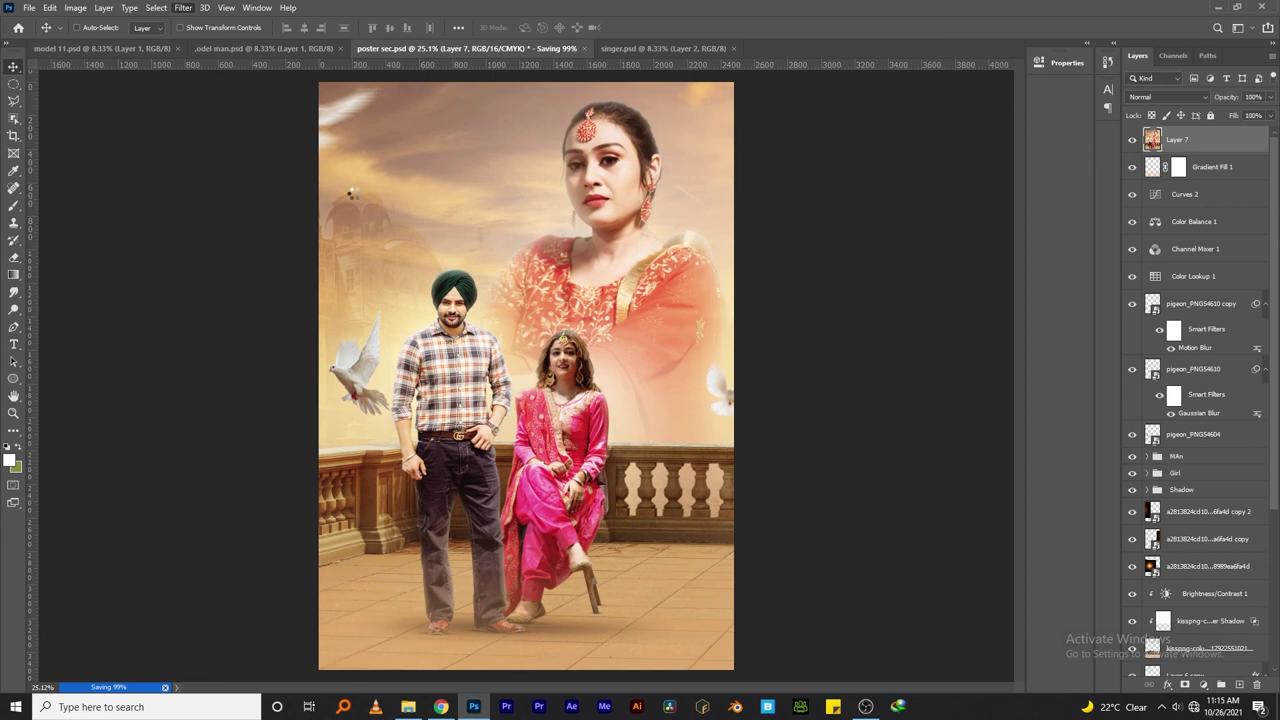
# Step: In Camera Raw, set contrast +11 and highlights +12, tweak whites, blacks, clarity and sharpening
pyautogui.hotkey('ctrl', 'shift', 'a')
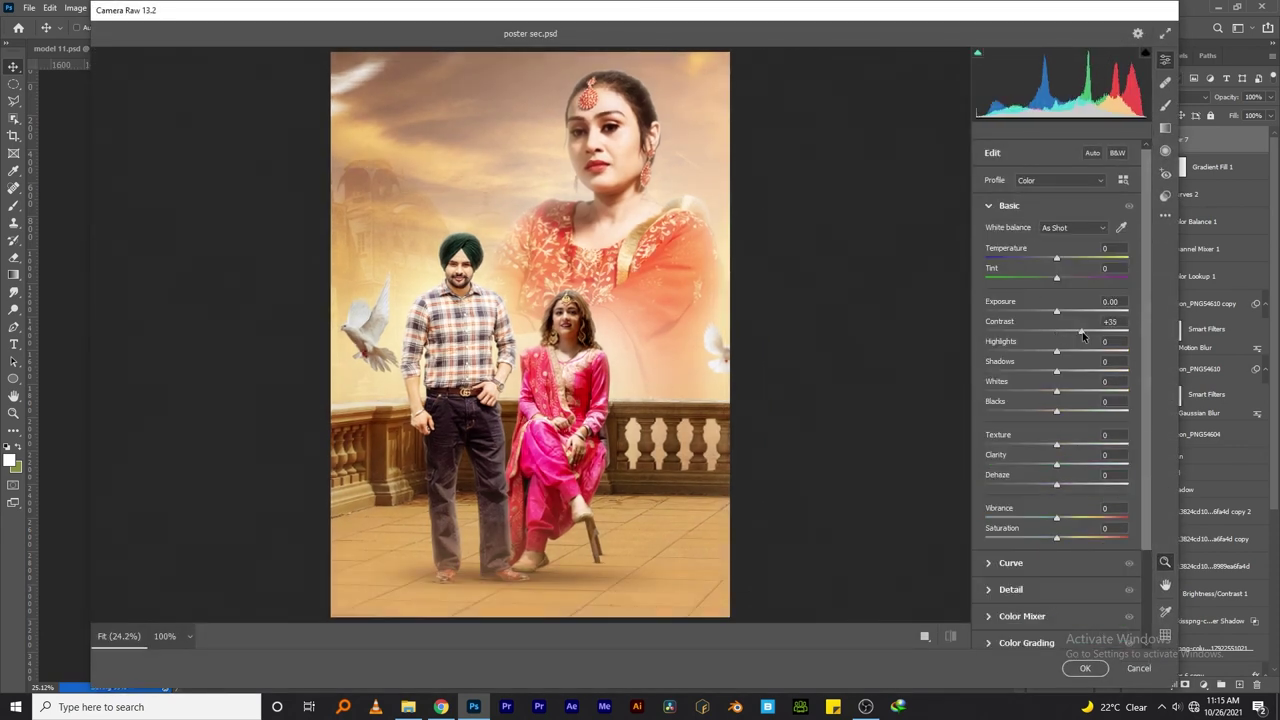
pyautogui.click(686, 414)
pyautogui.moveTo(1056, 351)
pyautogui.mouseDown()
pyautogui.moveTo(1045, 393)
pyautogui.moveTo(1062, 391)
pyautogui.moveTo(1046, 411)
pyautogui.mouseUp()
pyautogui.rightClick(598, 163)
pyautogui.click(630, 171)
pyautogui.moveTo(1056, 464); pyautogui.dragTo(1032, 466)
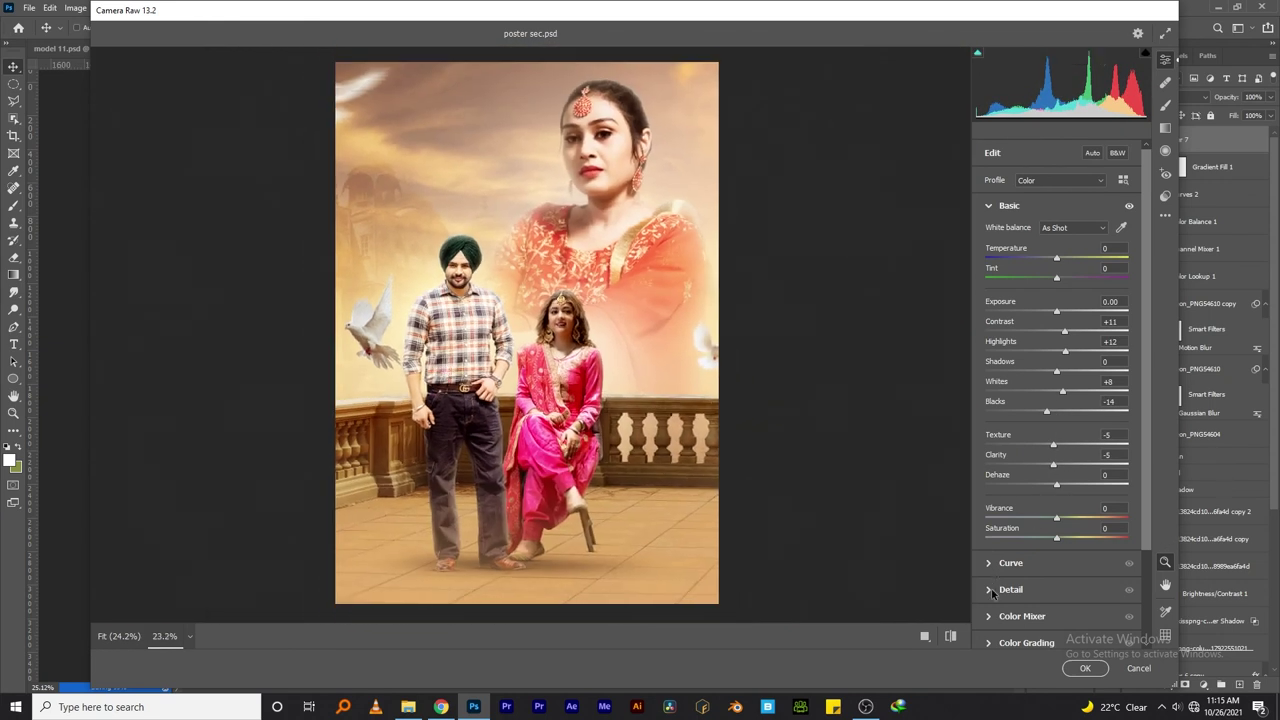
pyautogui.keyDown('ctrl'); pyautogui.click(1010, 589); pyautogui.keyUp('ctrl')
pyautogui.moveTo(986, 291); pyautogui.dragTo(1052, 292)
pyautogui.scroll(3, 463, 460)
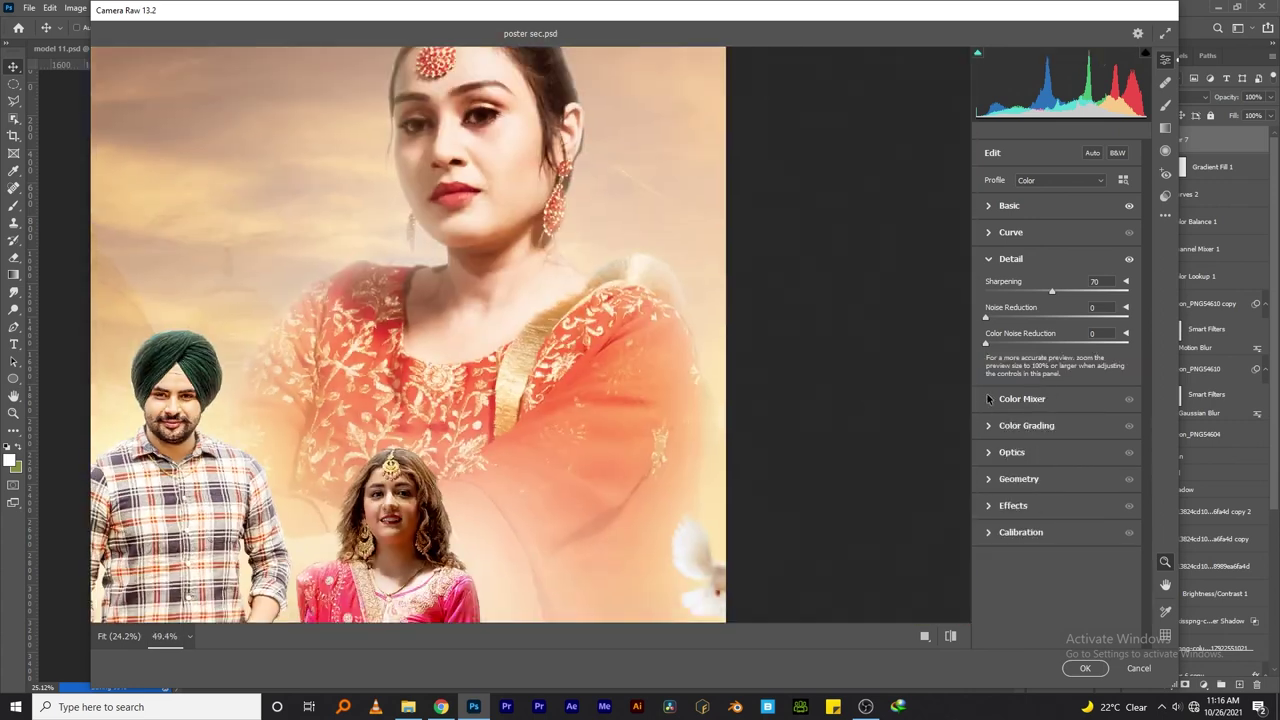
# Step: In the Color Mixer, shift the orange hue, set orange saturation to +11, and brighten the reds
pyautogui.click(988, 398)
pyautogui.rightClick(664, 208)
pyautogui.click(690, 215)
pyautogui.moveTo(1056, 263); pyautogui.dragTo(1038, 265)
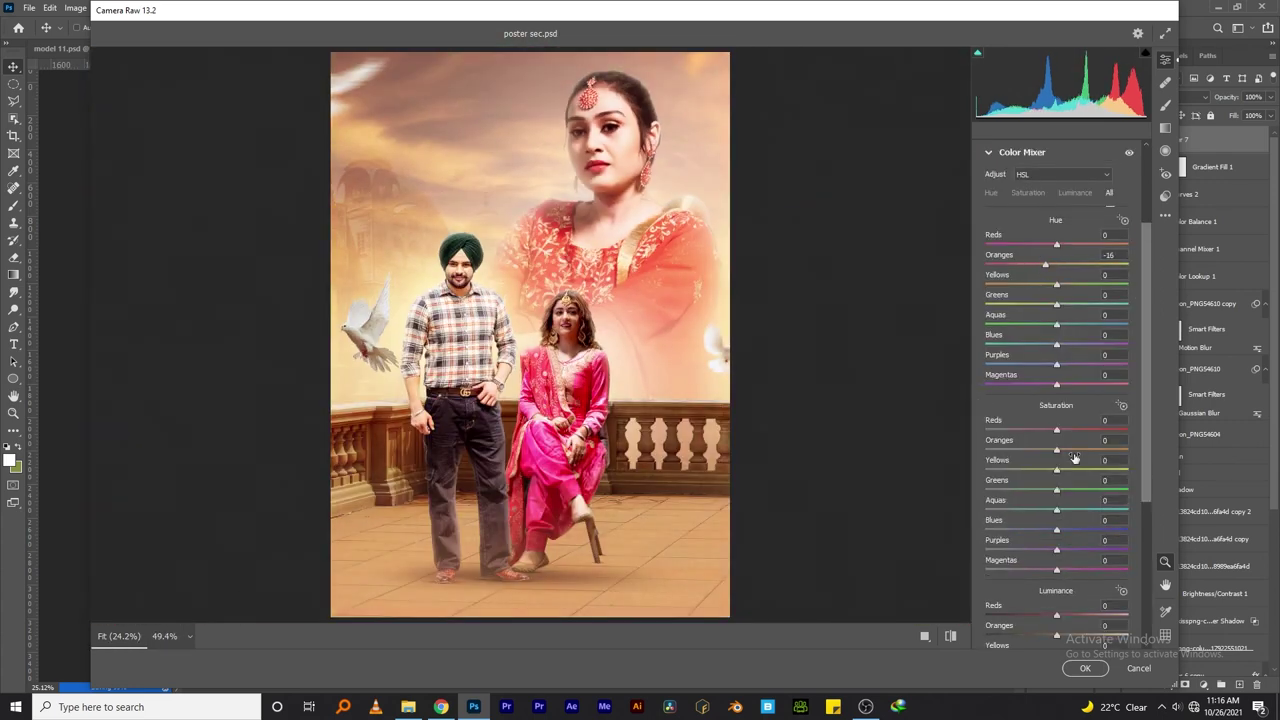
pyautogui.scroll(3, 482, 320)
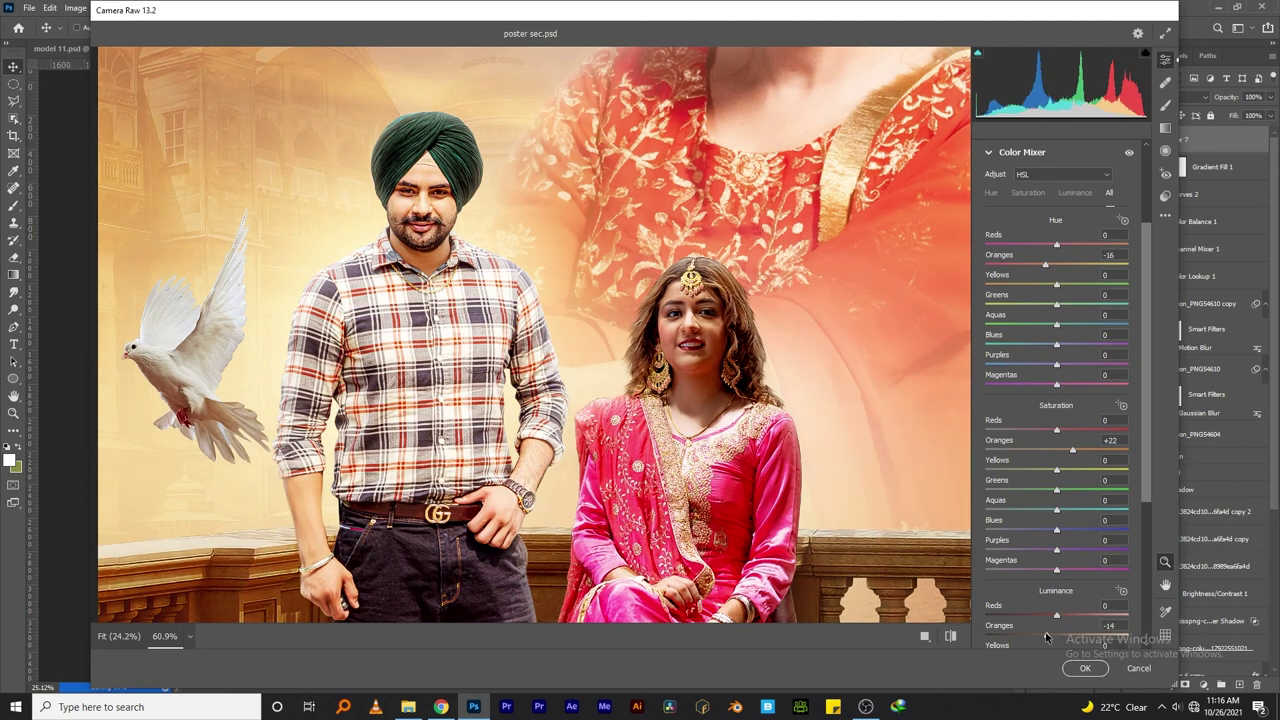
pyautogui.scroll(-3, 1085, 526)
pyautogui.moveTo(1056, 441); pyautogui.dragTo(1073, 448)
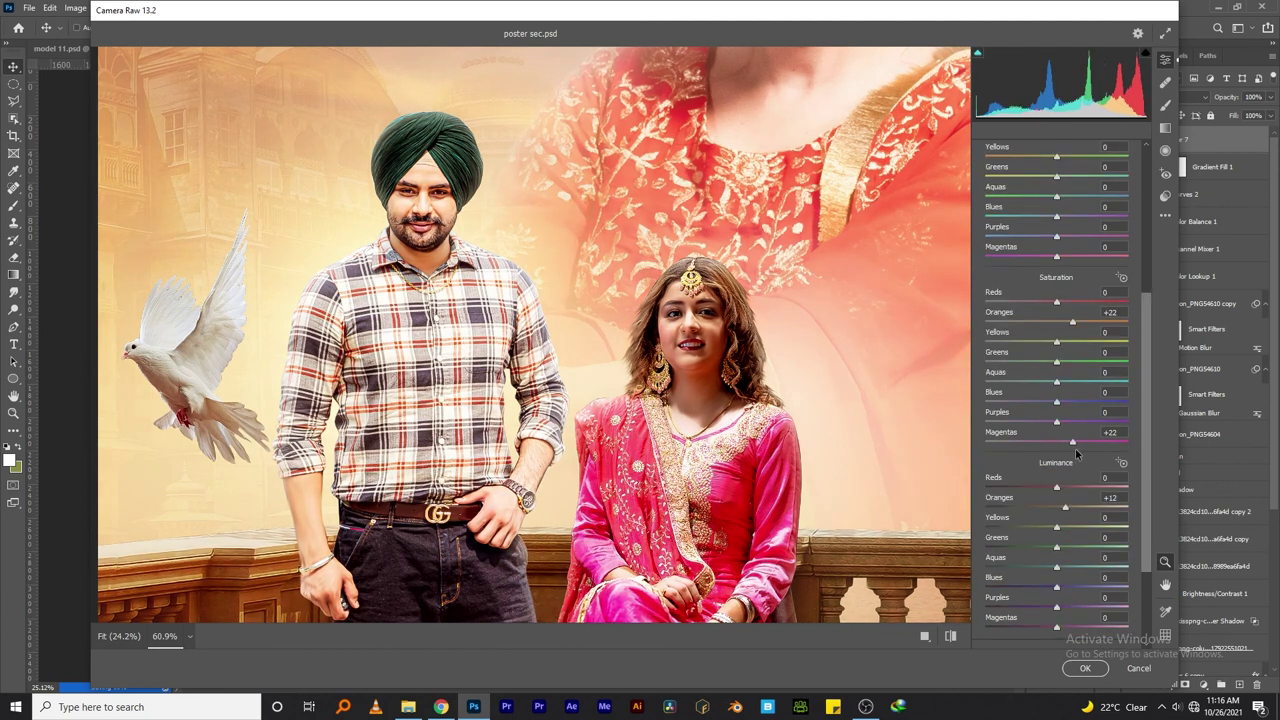
pyautogui.moveTo(1075, 318); pyautogui.dragTo(1064, 318)
pyautogui.rightClick(657, 166)
pyautogui.click(700, 180)
pyautogui.rightClick(729, 86)
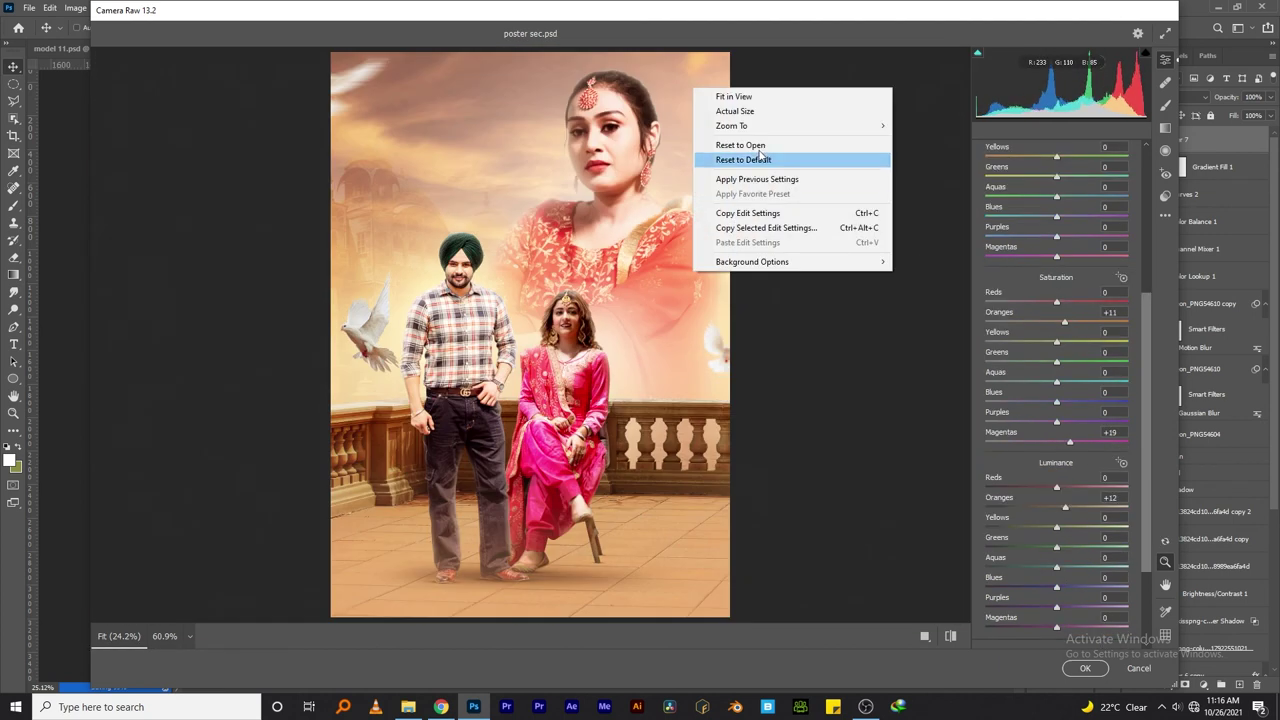
pyautogui.scroll(-3, 1059, 475)
pyautogui.moveTo(1056, 366); pyautogui.dragTo(1060, 370)
# Step: Tint shadows toward red and highlights toward magenta, apply the grade, and duplicate the layer
pyautogui.click(1003, 528)
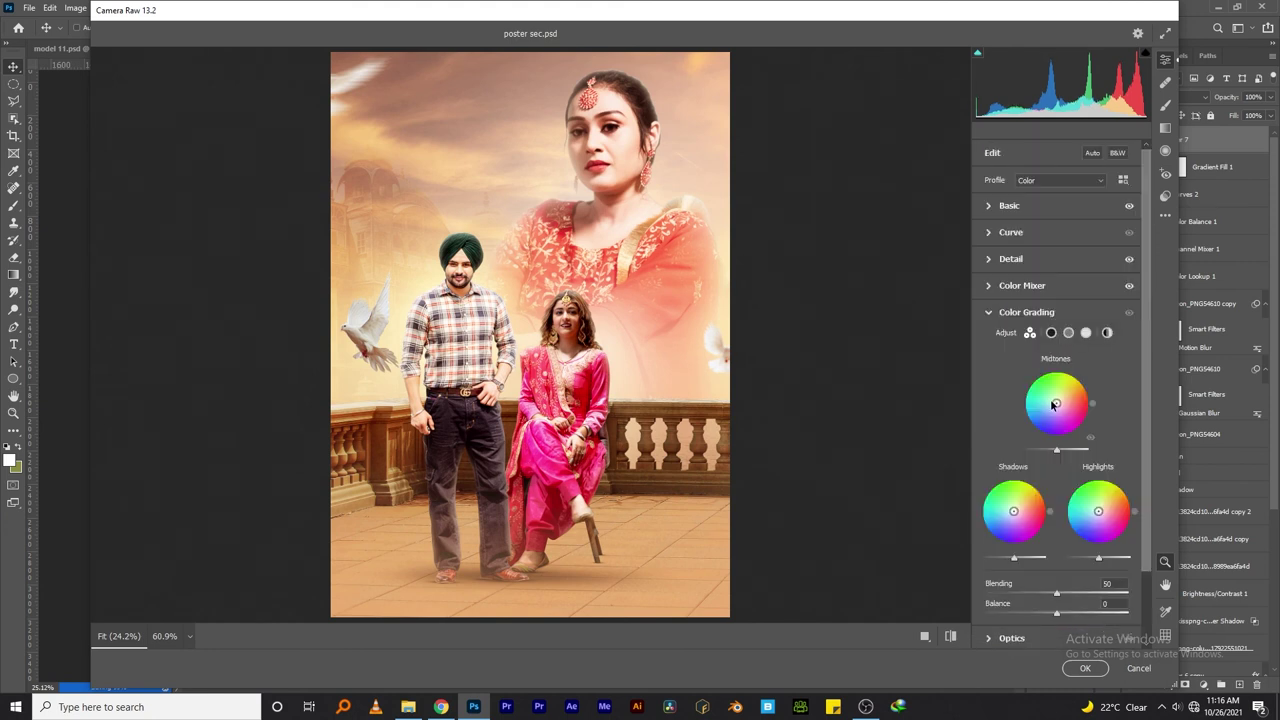
pyautogui.moveTo(1013, 511); pyautogui.dragTo(1018, 511)
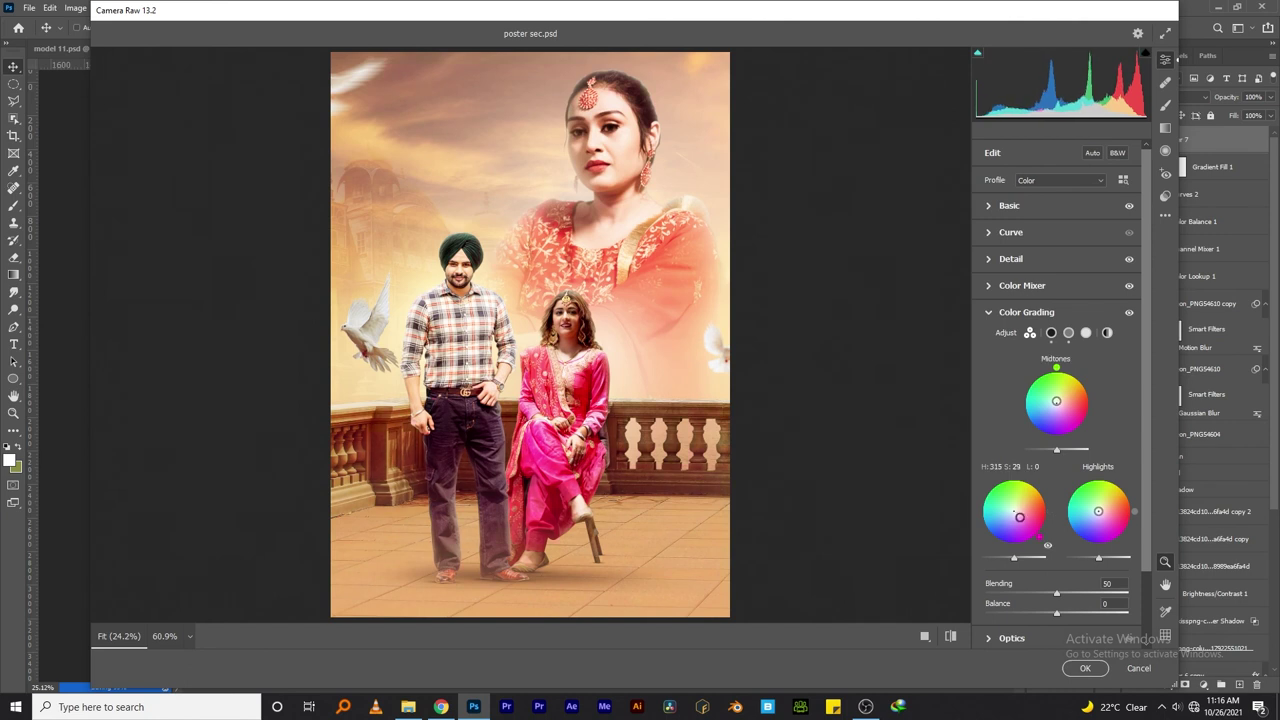
pyautogui.moveTo(1098, 511); pyautogui.dragTo(1102, 511)
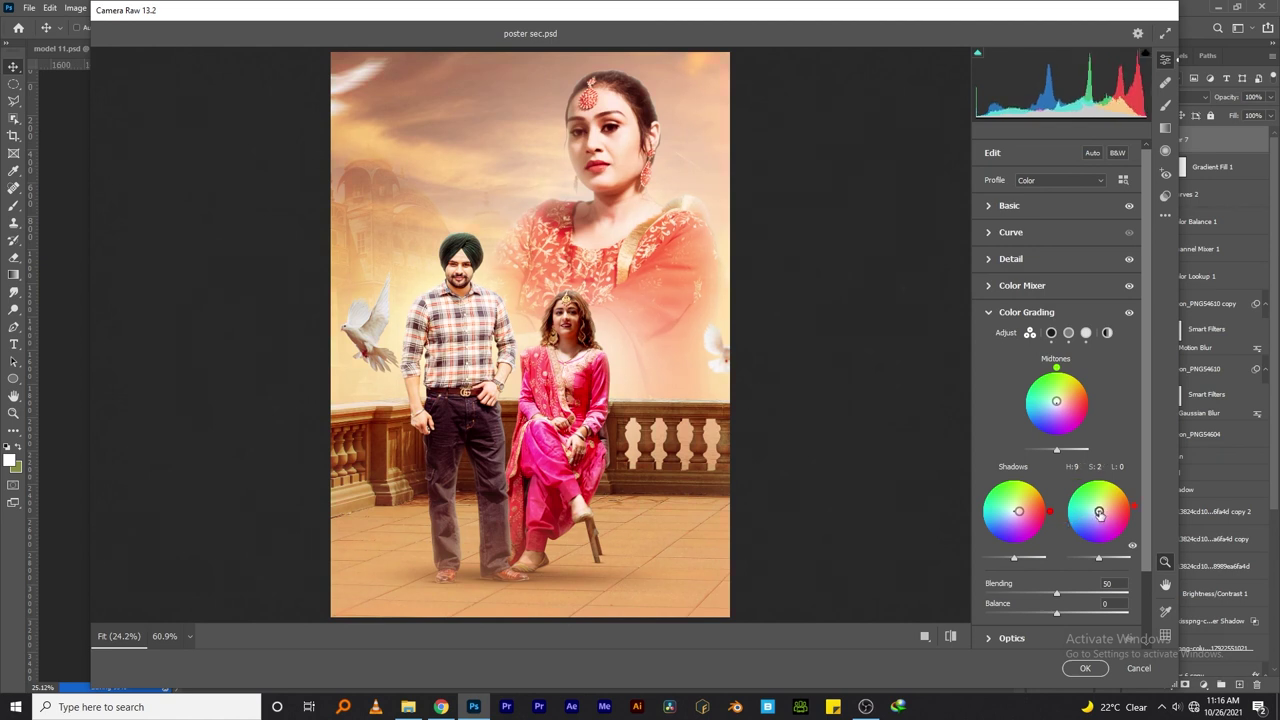
pyautogui.click(1085, 668)
pyautogui.hotkey('ctrl', 'j')
pyautogui.click(183, 7)
# Step: Launch Exposure X4 and audition film presets like Fuji Reala - Pushed 1 Stop and Time-Zero Film
pyautogui.click(390, 292)
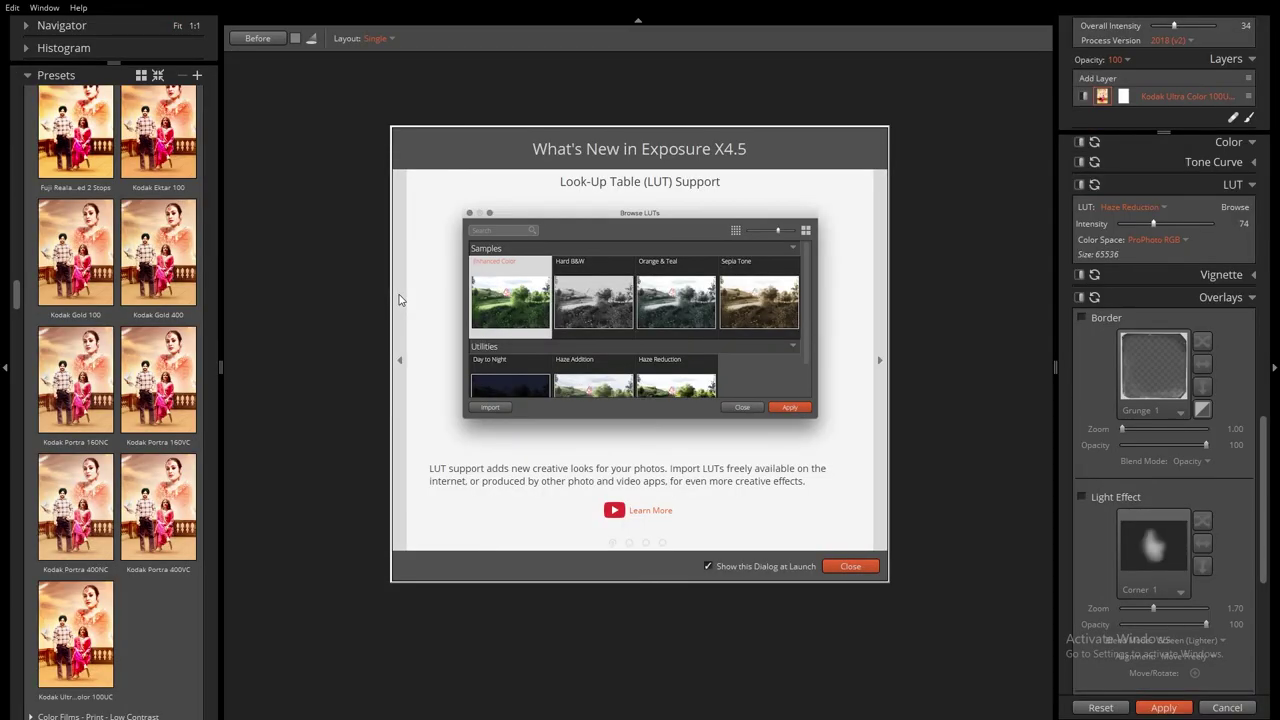
pyautogui.click(845, 566)
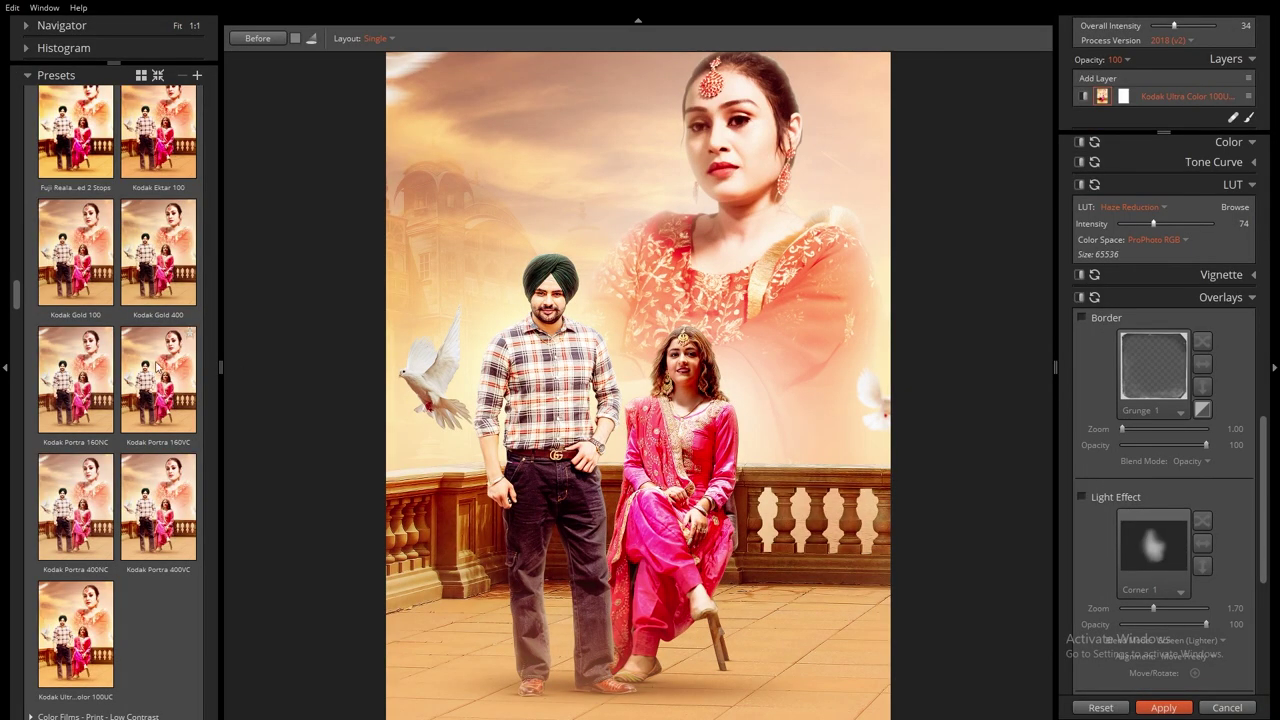
pyautogui.scroll(3, 160, 340)
pyautogui.click(163, 322)
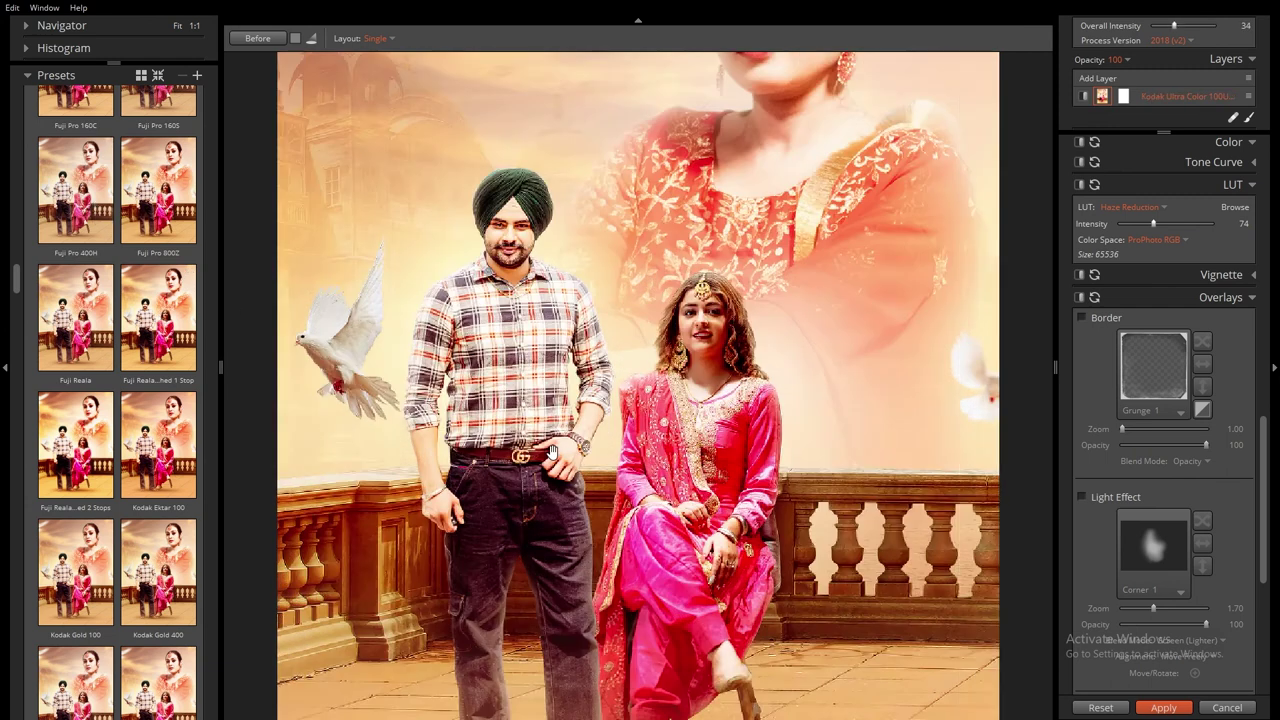
pyautogui.scroll(-5, 165, 360)
pyautogui.click(170, 393)
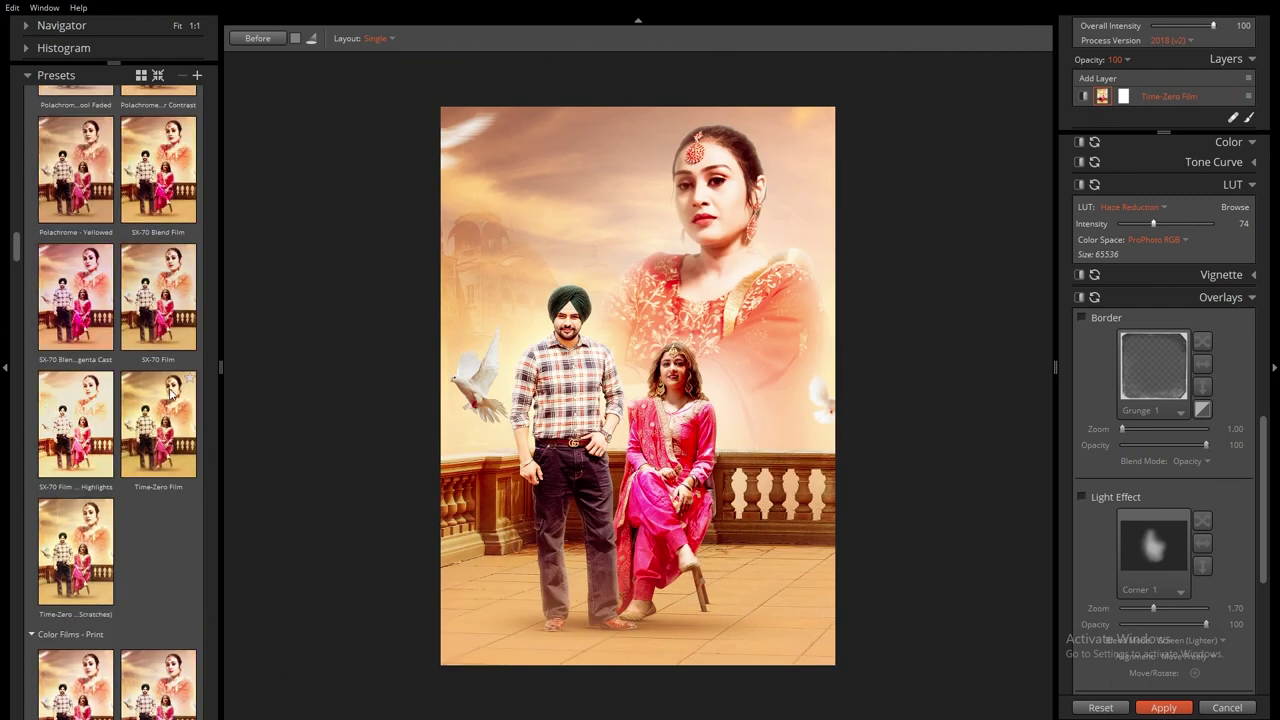
pyautogui.scroll(5, 120, 400)
pyautogui.click(80, 262)
pyautogui.scroll(1, 80, 262)
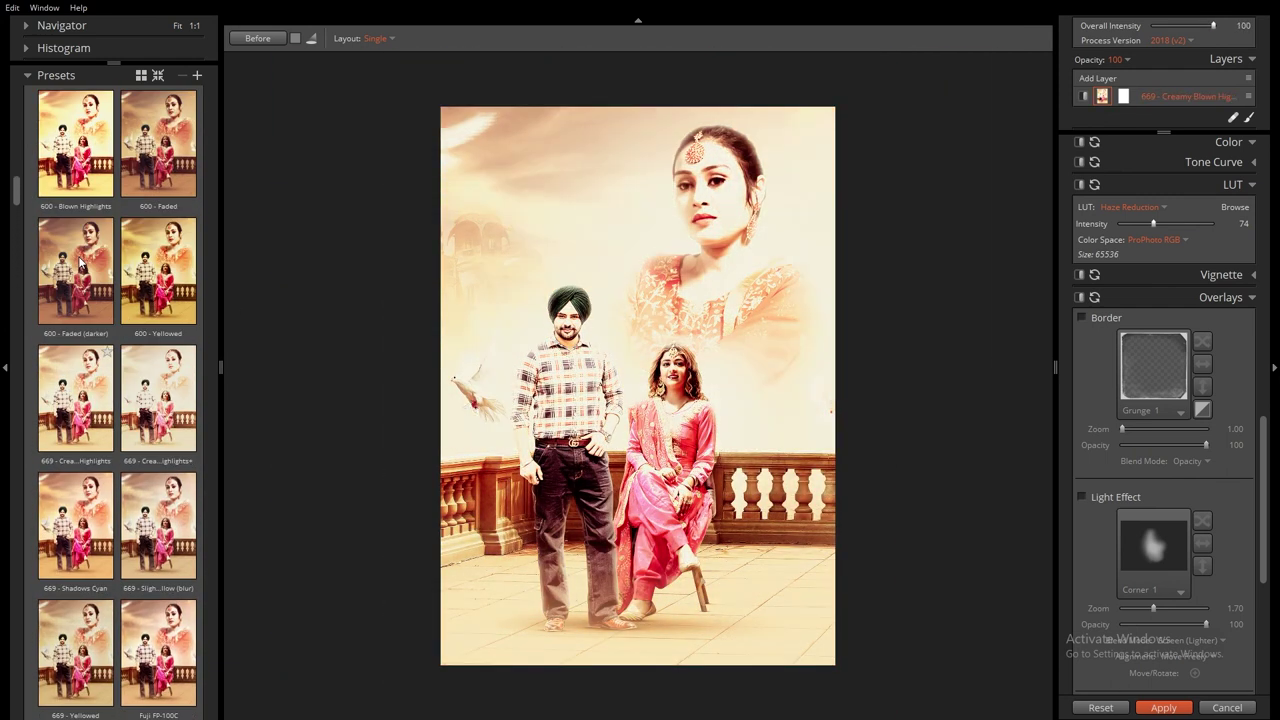
pyautogui.scroll(2, 479, 630)
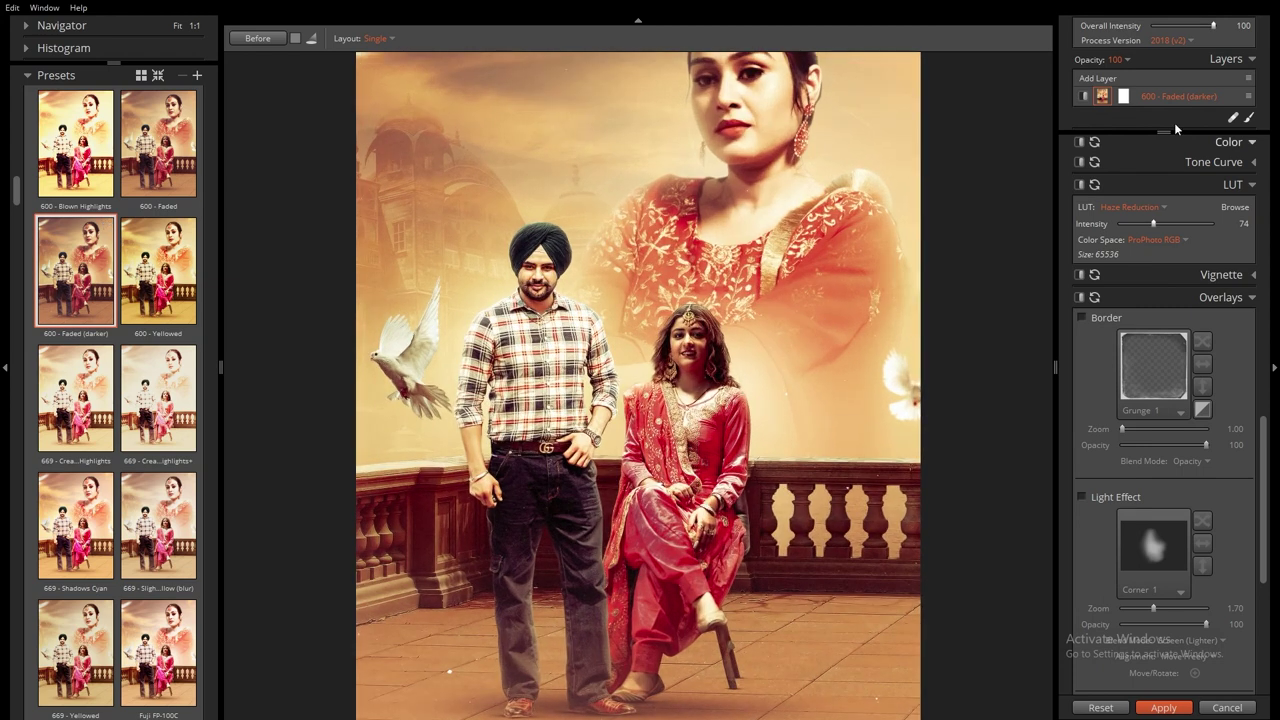
# Step: Set the film look's overall intensity to 25, apply it to the poster, and duplicate the layer
pyautogui.moveTo(1213, 25); pyautogui.dragTo(1176, 25)
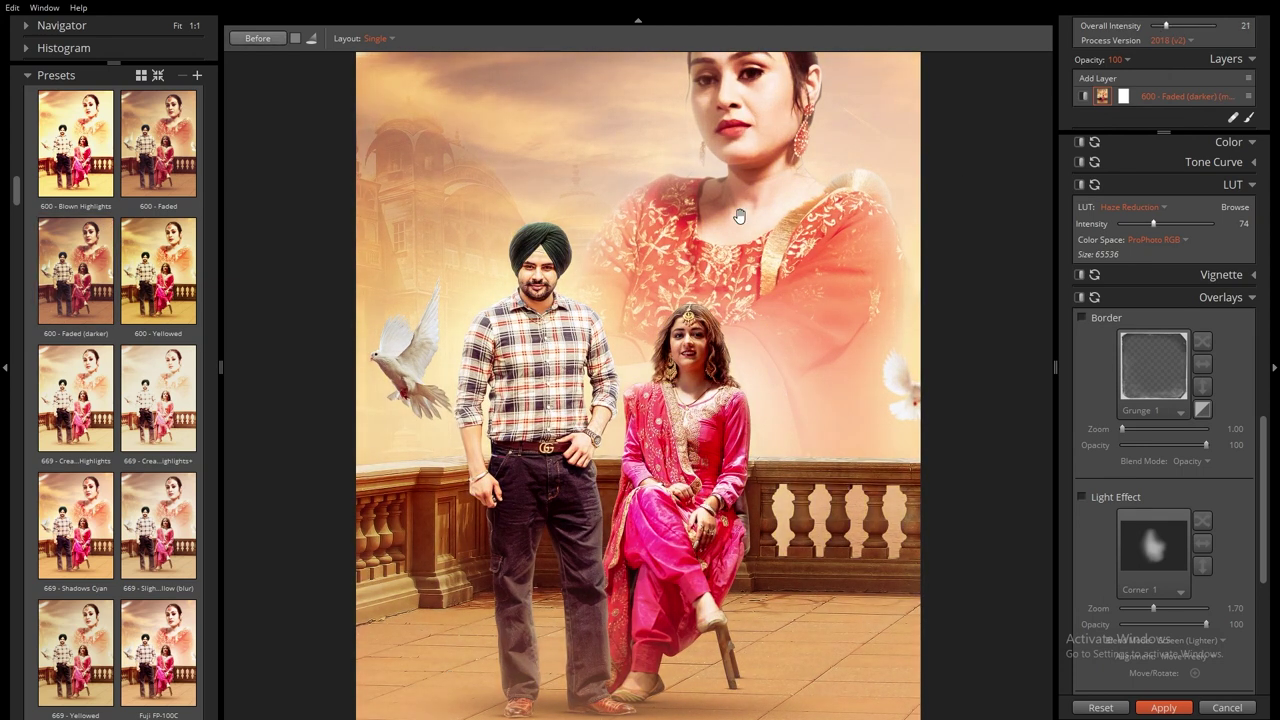
pyautogui.scroll(-2, 750, 478)
pyautogui.moveTo(1166, 26); pyautogui.dragTo(1169, 30)
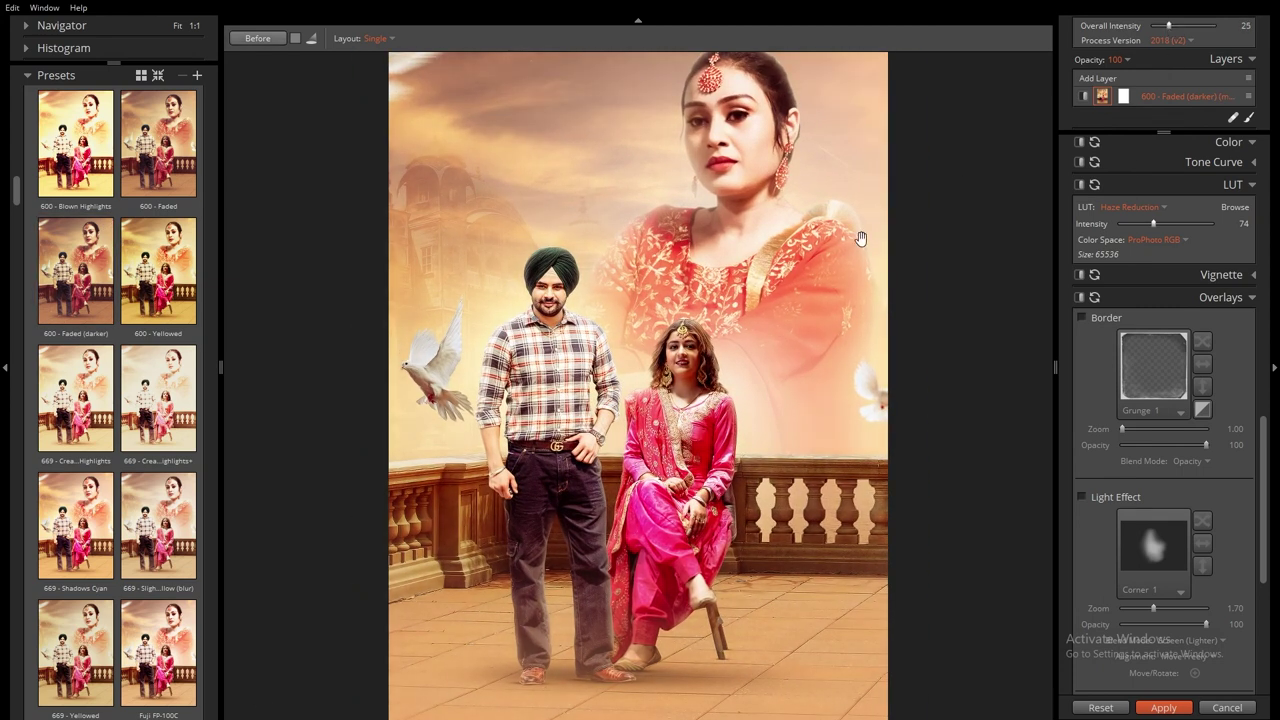
pyautogui.click(1161, 708)
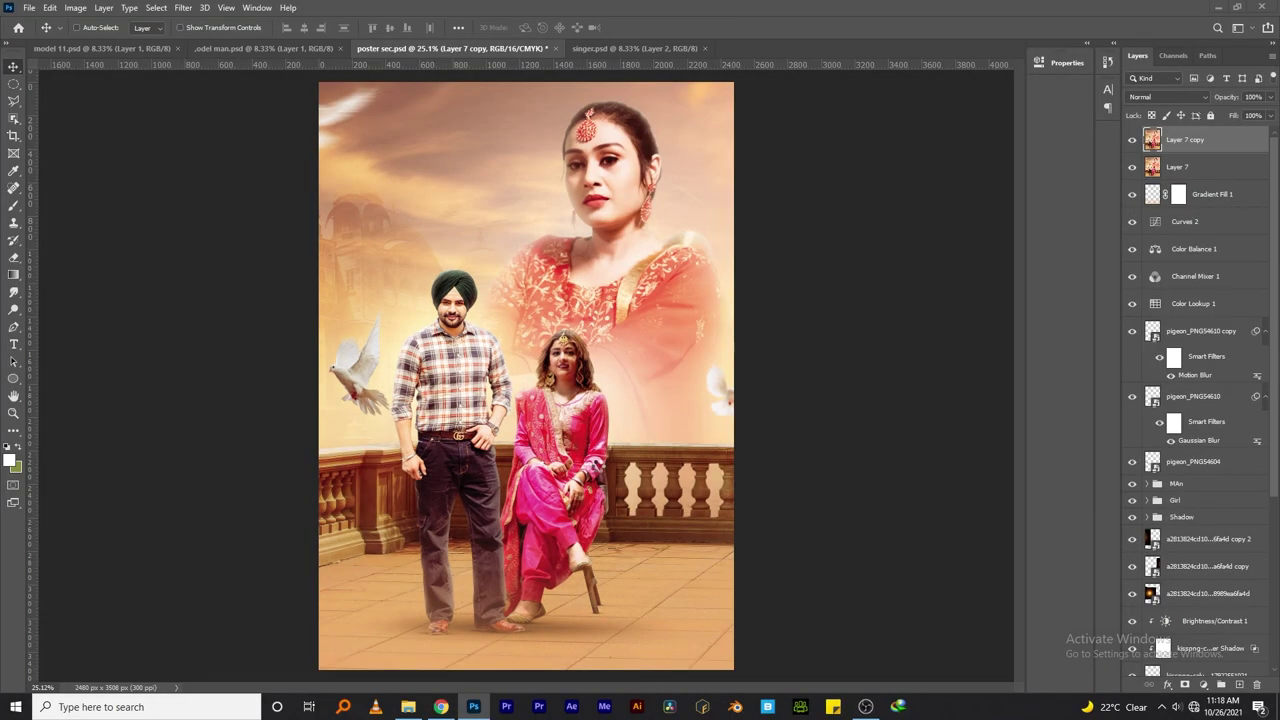
pyautogui.hotkey('ctrl', 'j')
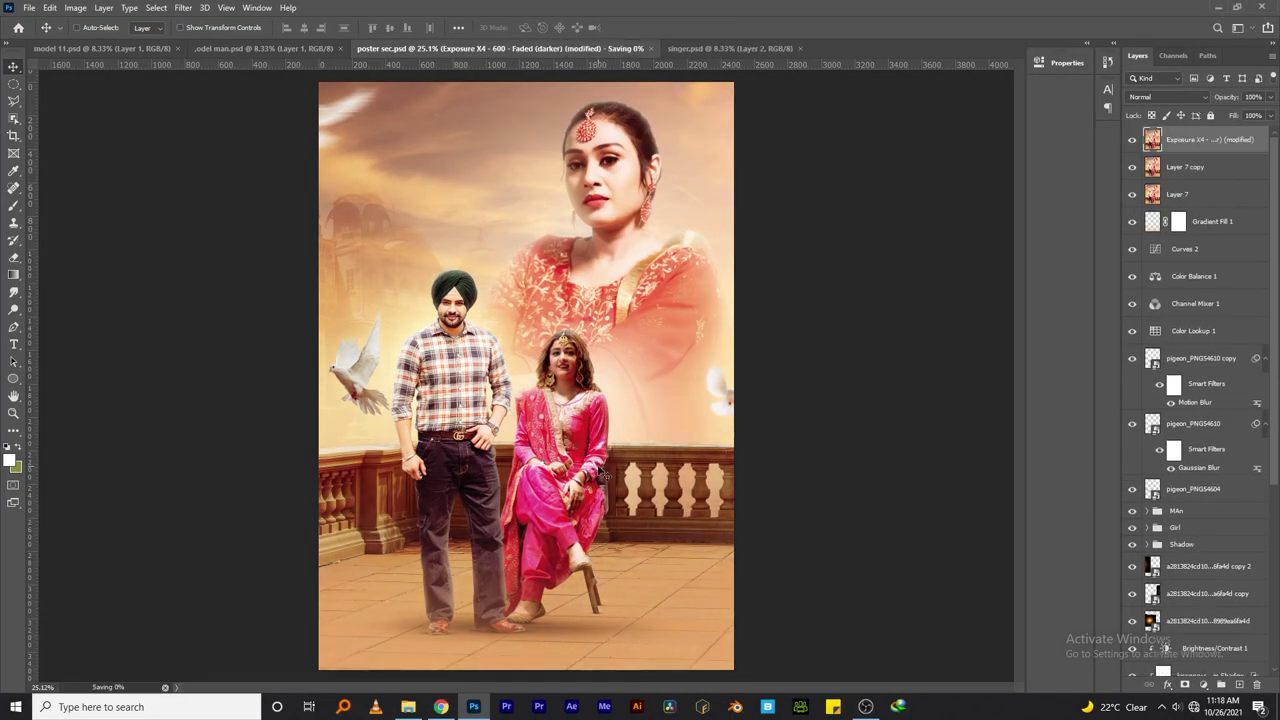